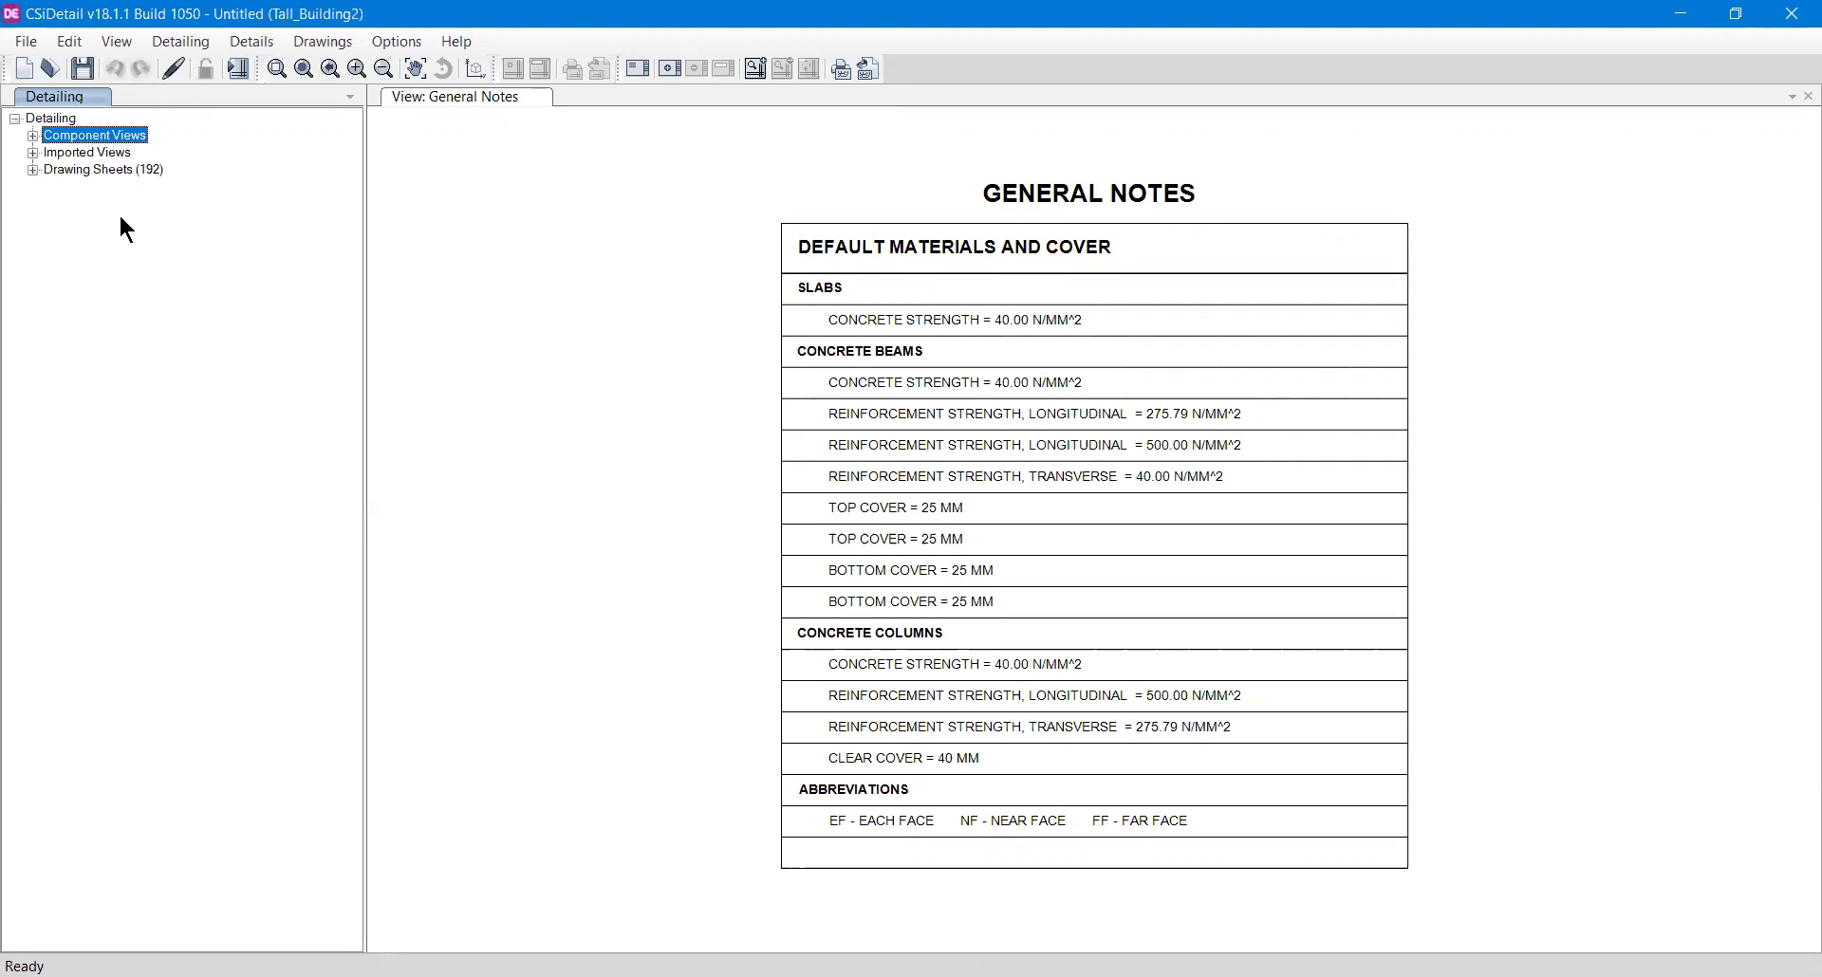
- Review the Detailing tree's Component Views, Imported Views and Drawing Sheets branches, including the imported Drawings and Images entries
{"action": "left_click", "coordinate": [56, 119]}
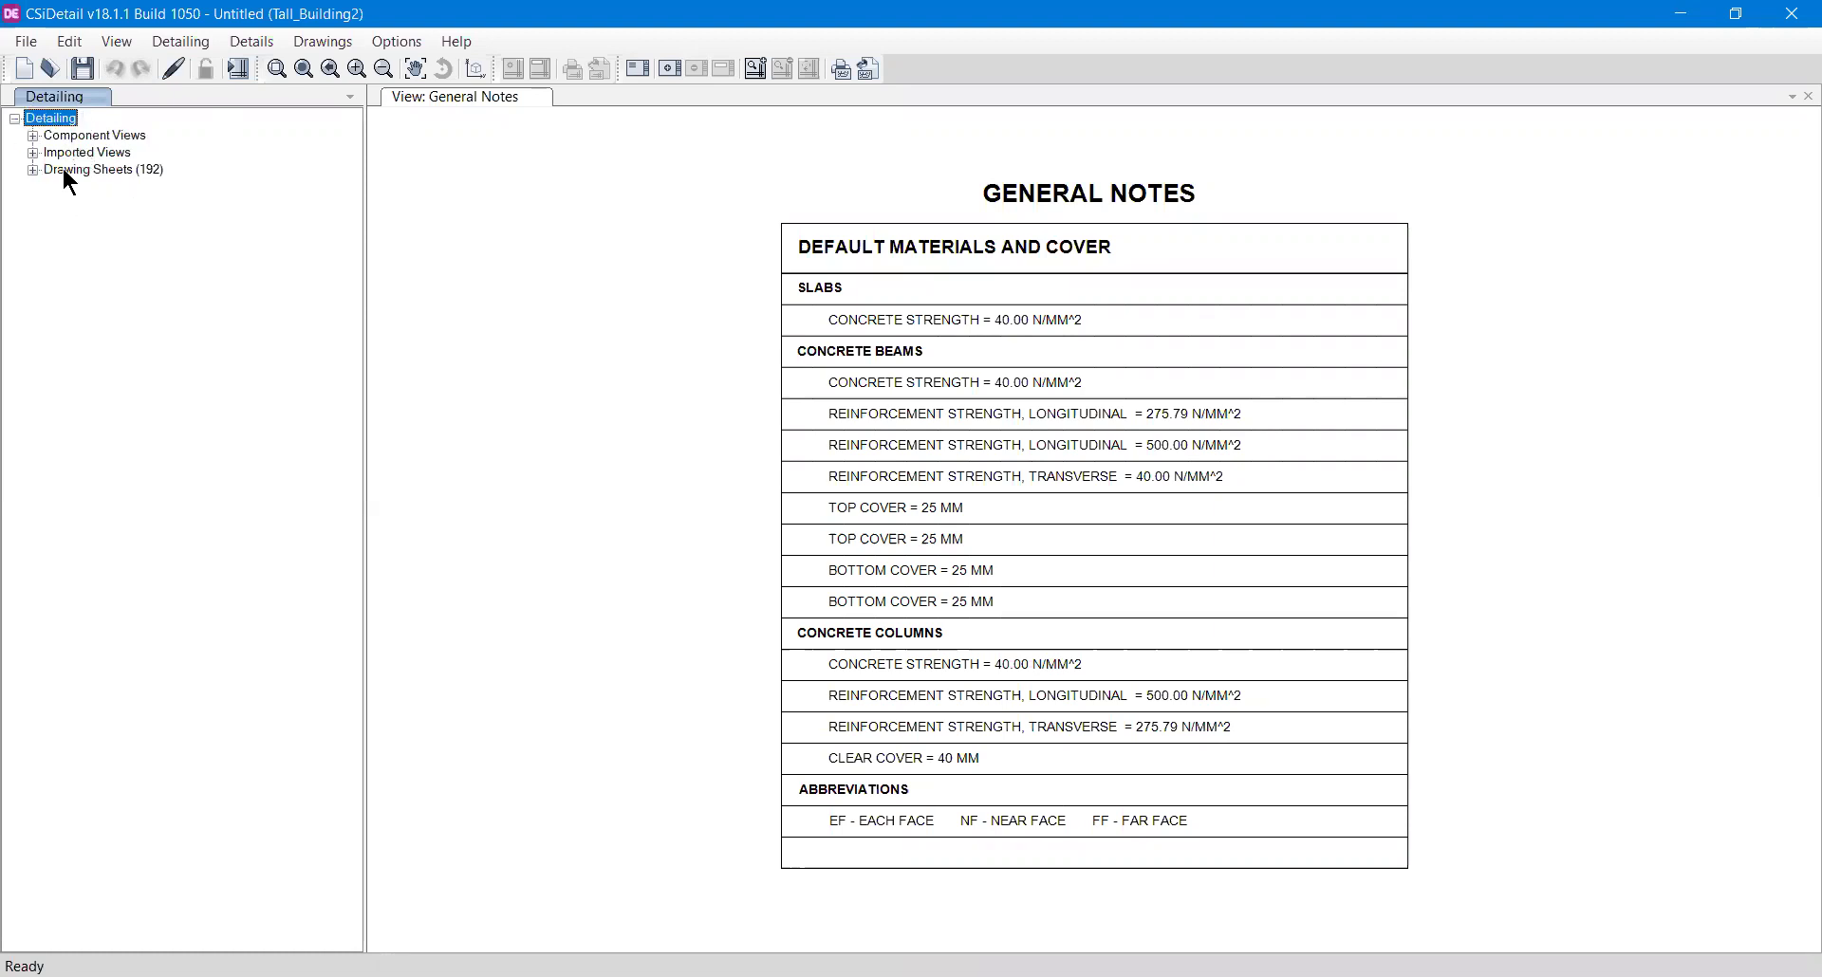
{"action": "left_click", "coordinate": [14, 118]}
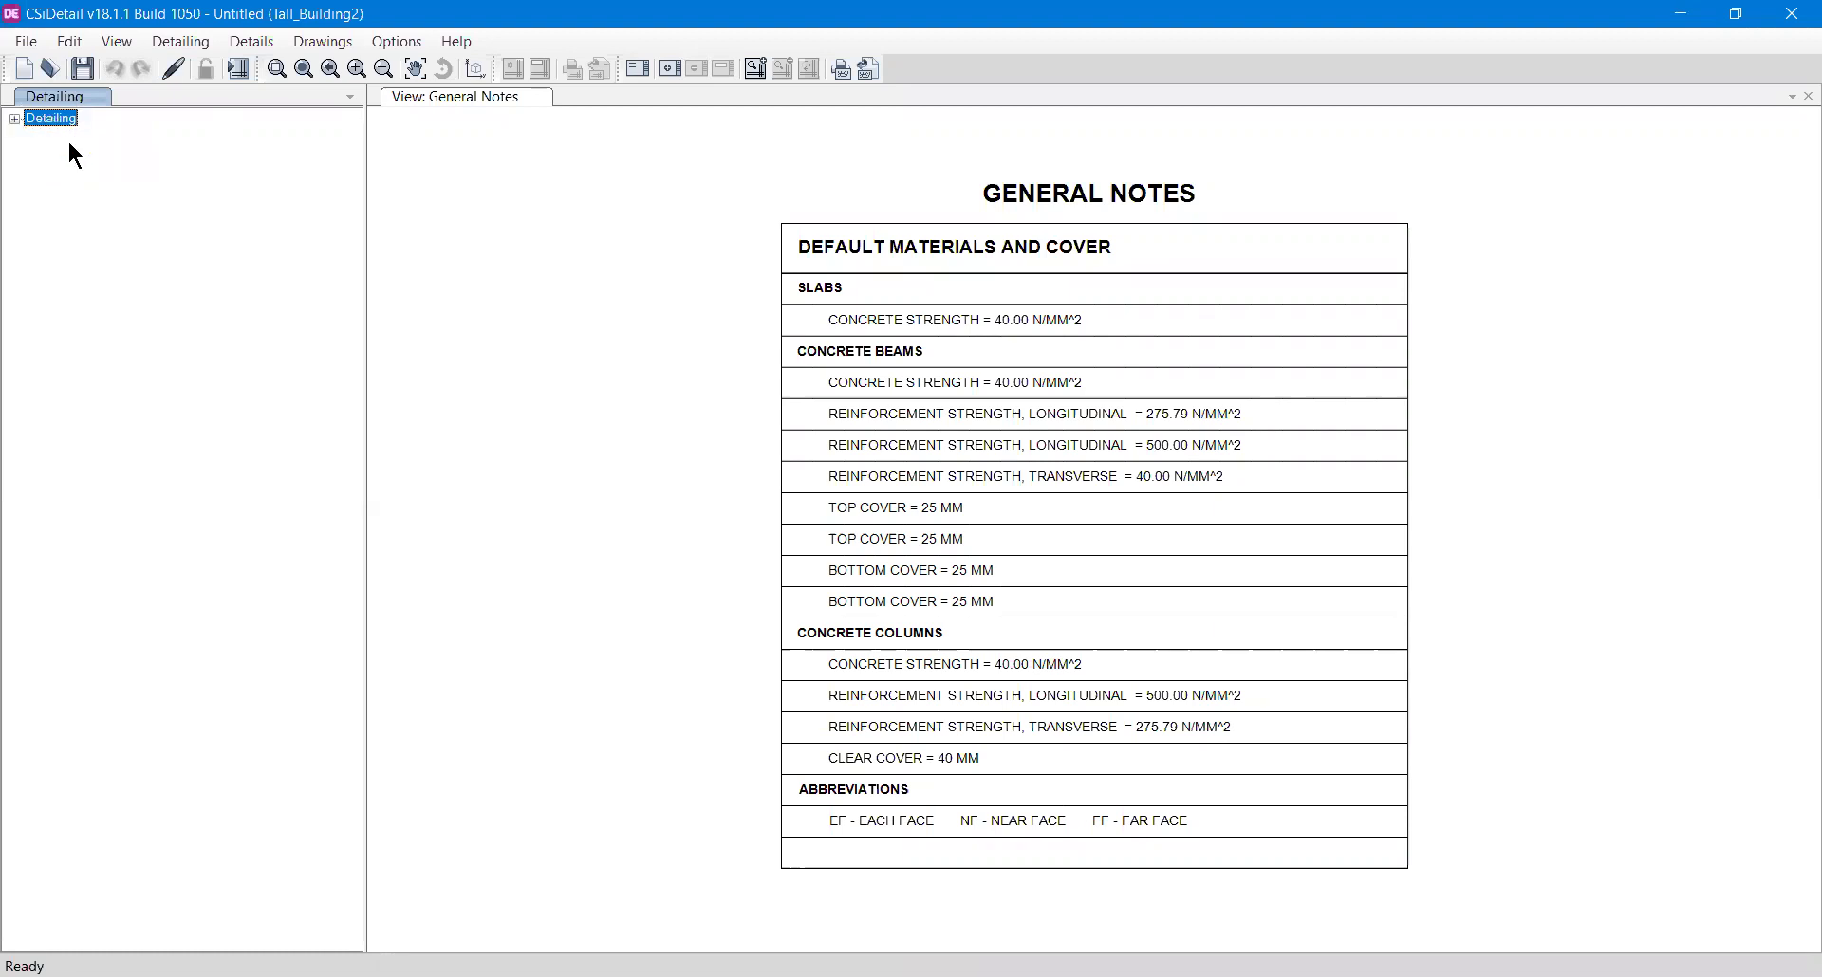
{"action": "left_click", "coordinate": [15, 119]}
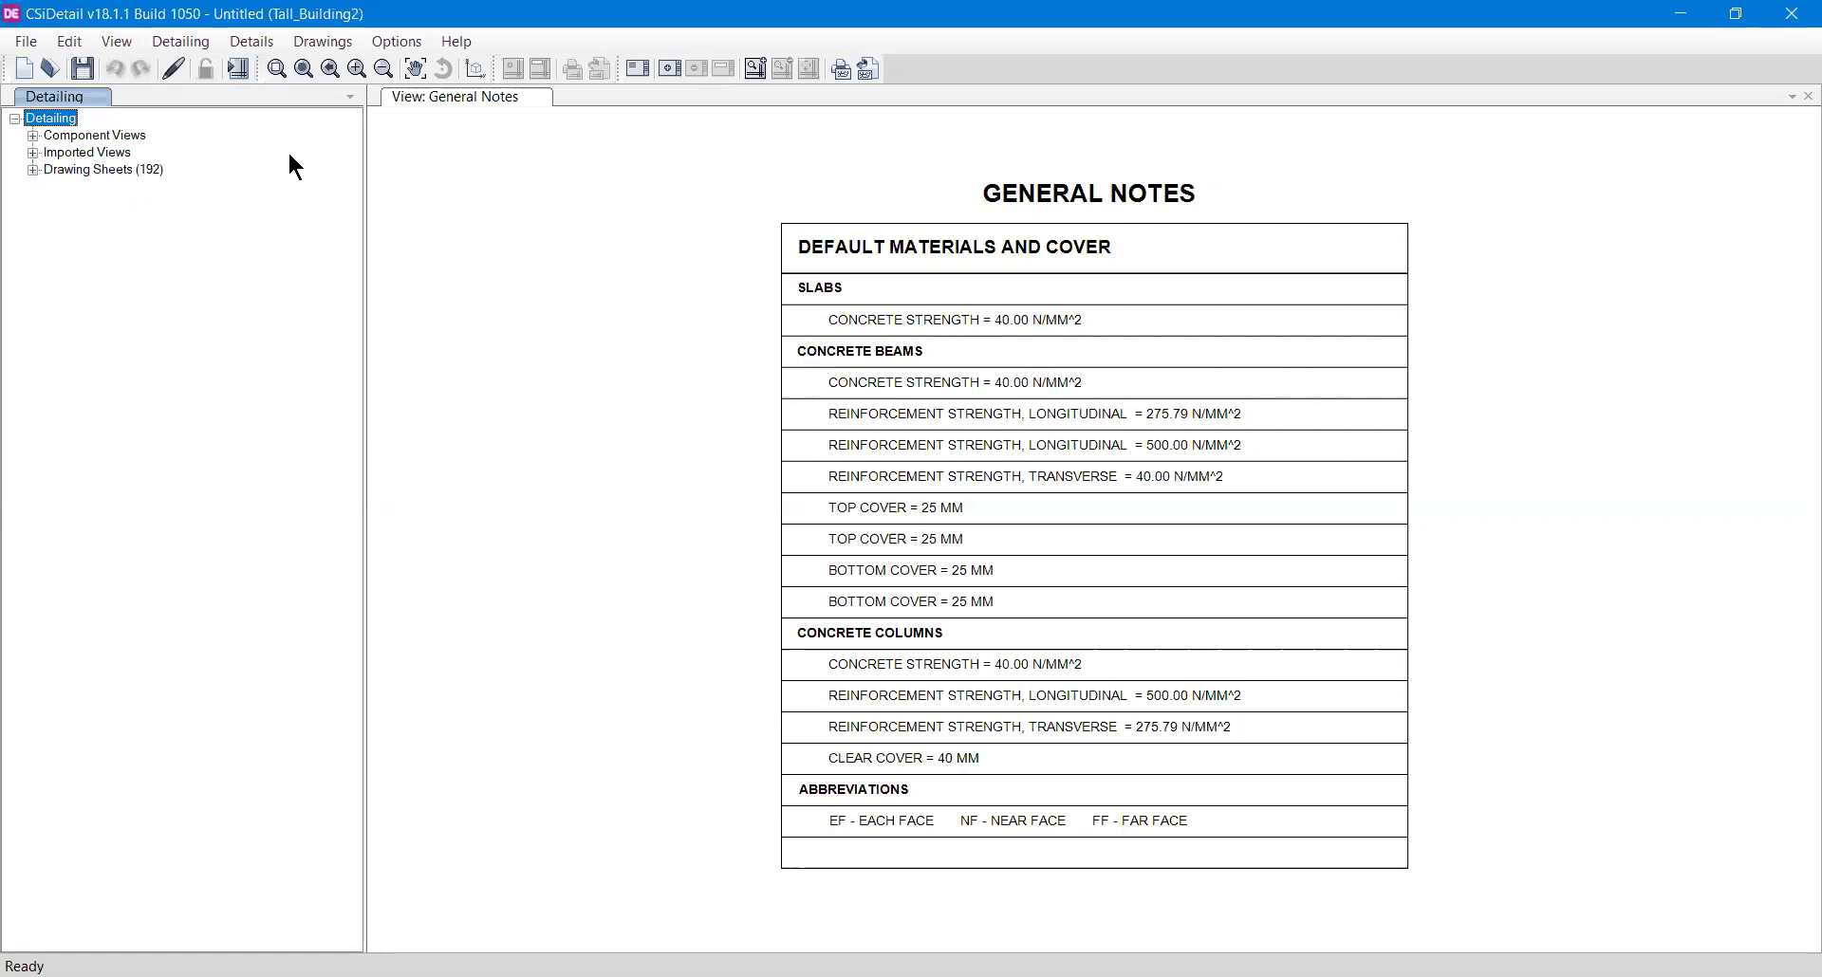
{"action": "double_click", "coordinate": [82, 155]}
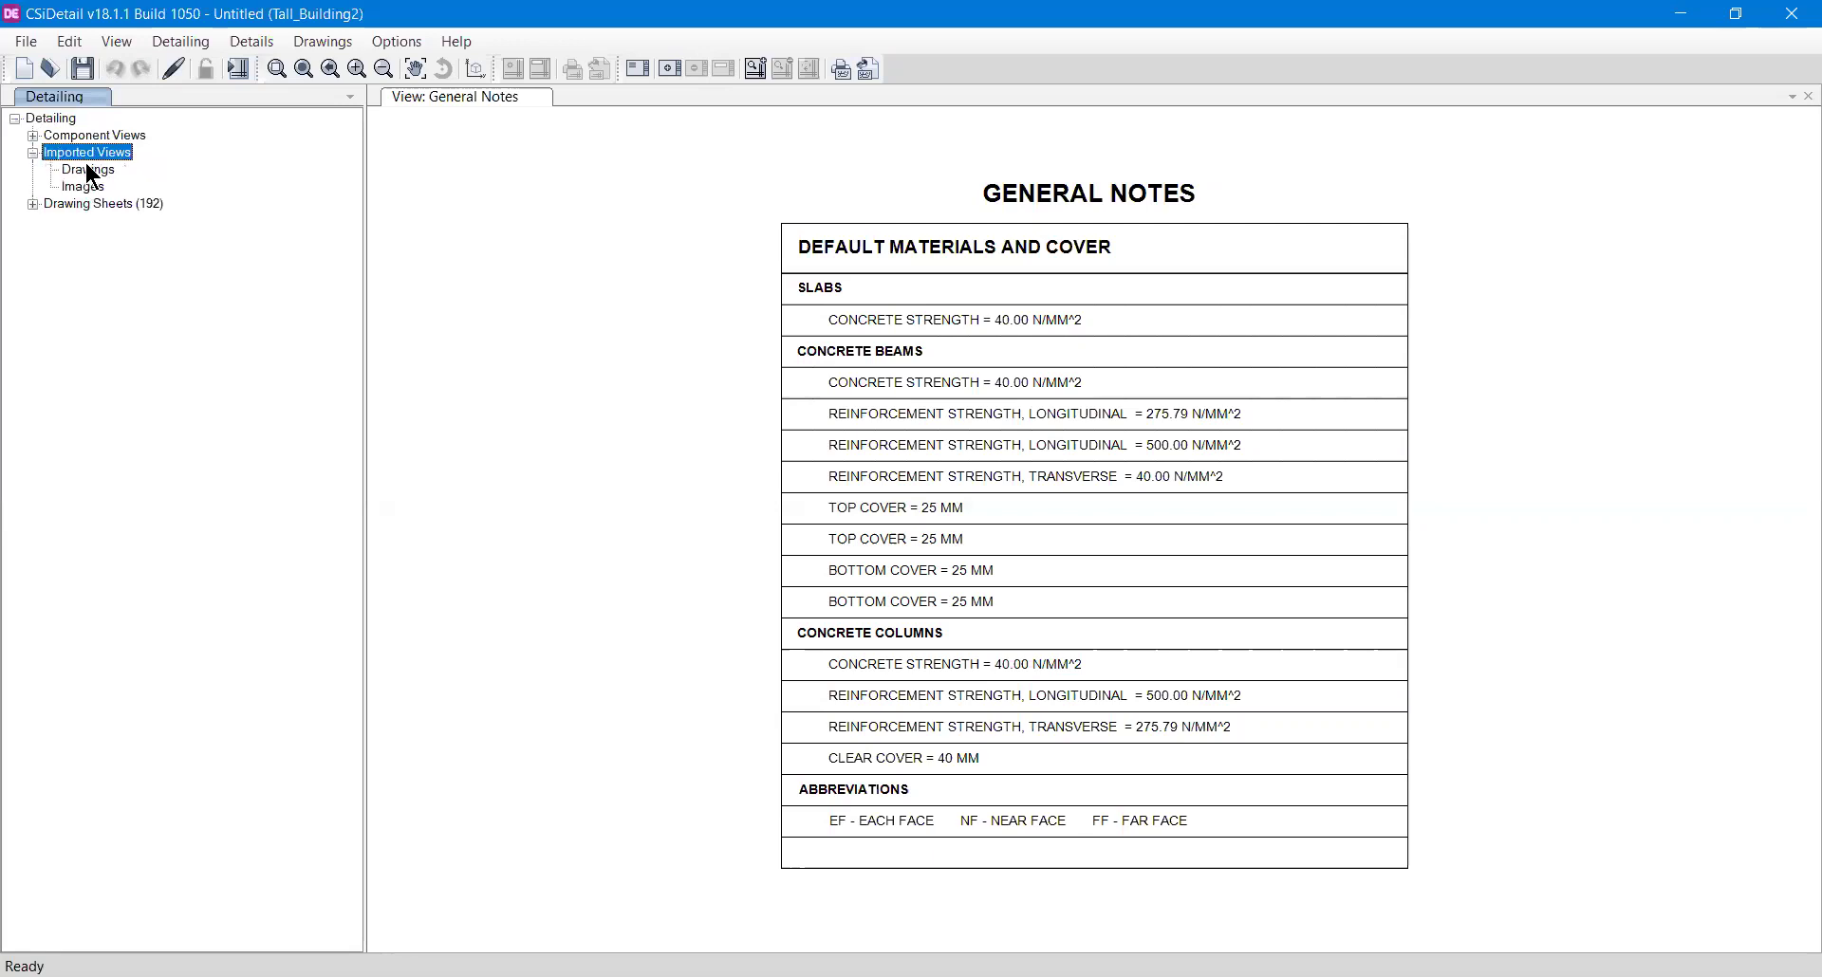
{"action": "left_click", "coordinate": [88, 172]}
{"action": "left_click", "coordinate": [84, 187]}
{"action": "left_click", "coordinate": [33, 153]}
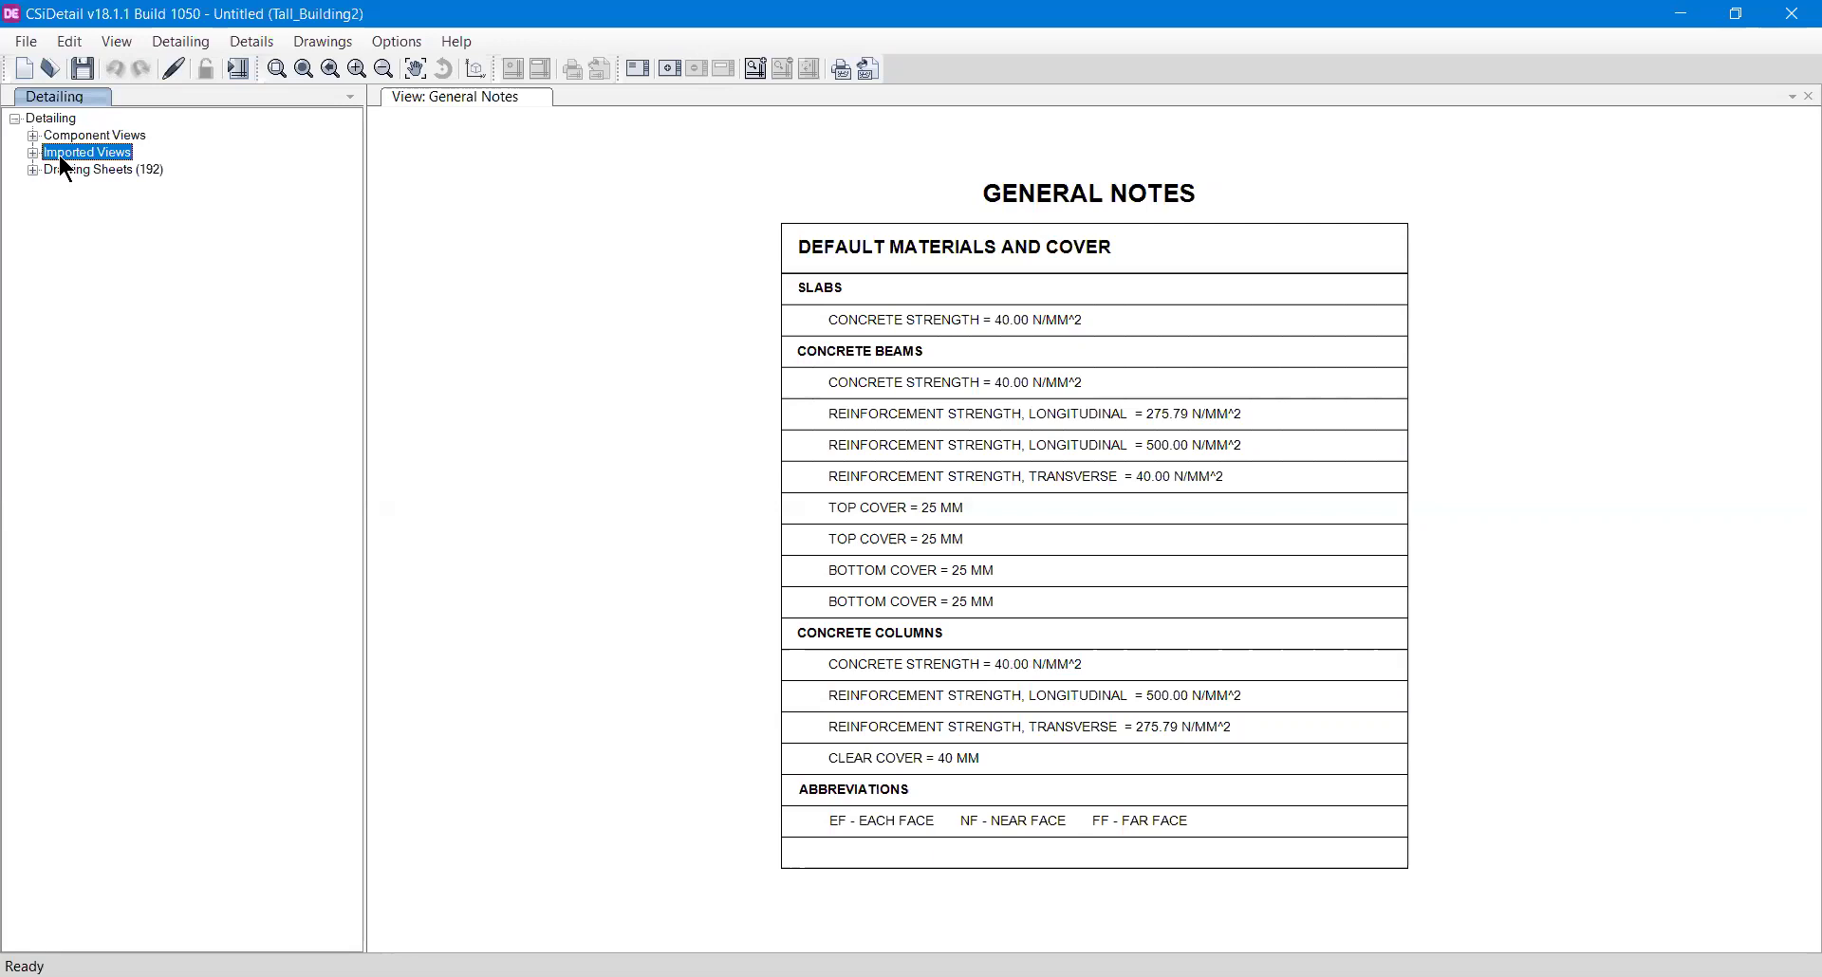
{"action": "left_click", "coordinate": [102, 133]}
{"action": "left_click", "coordinate": [95, 168]}
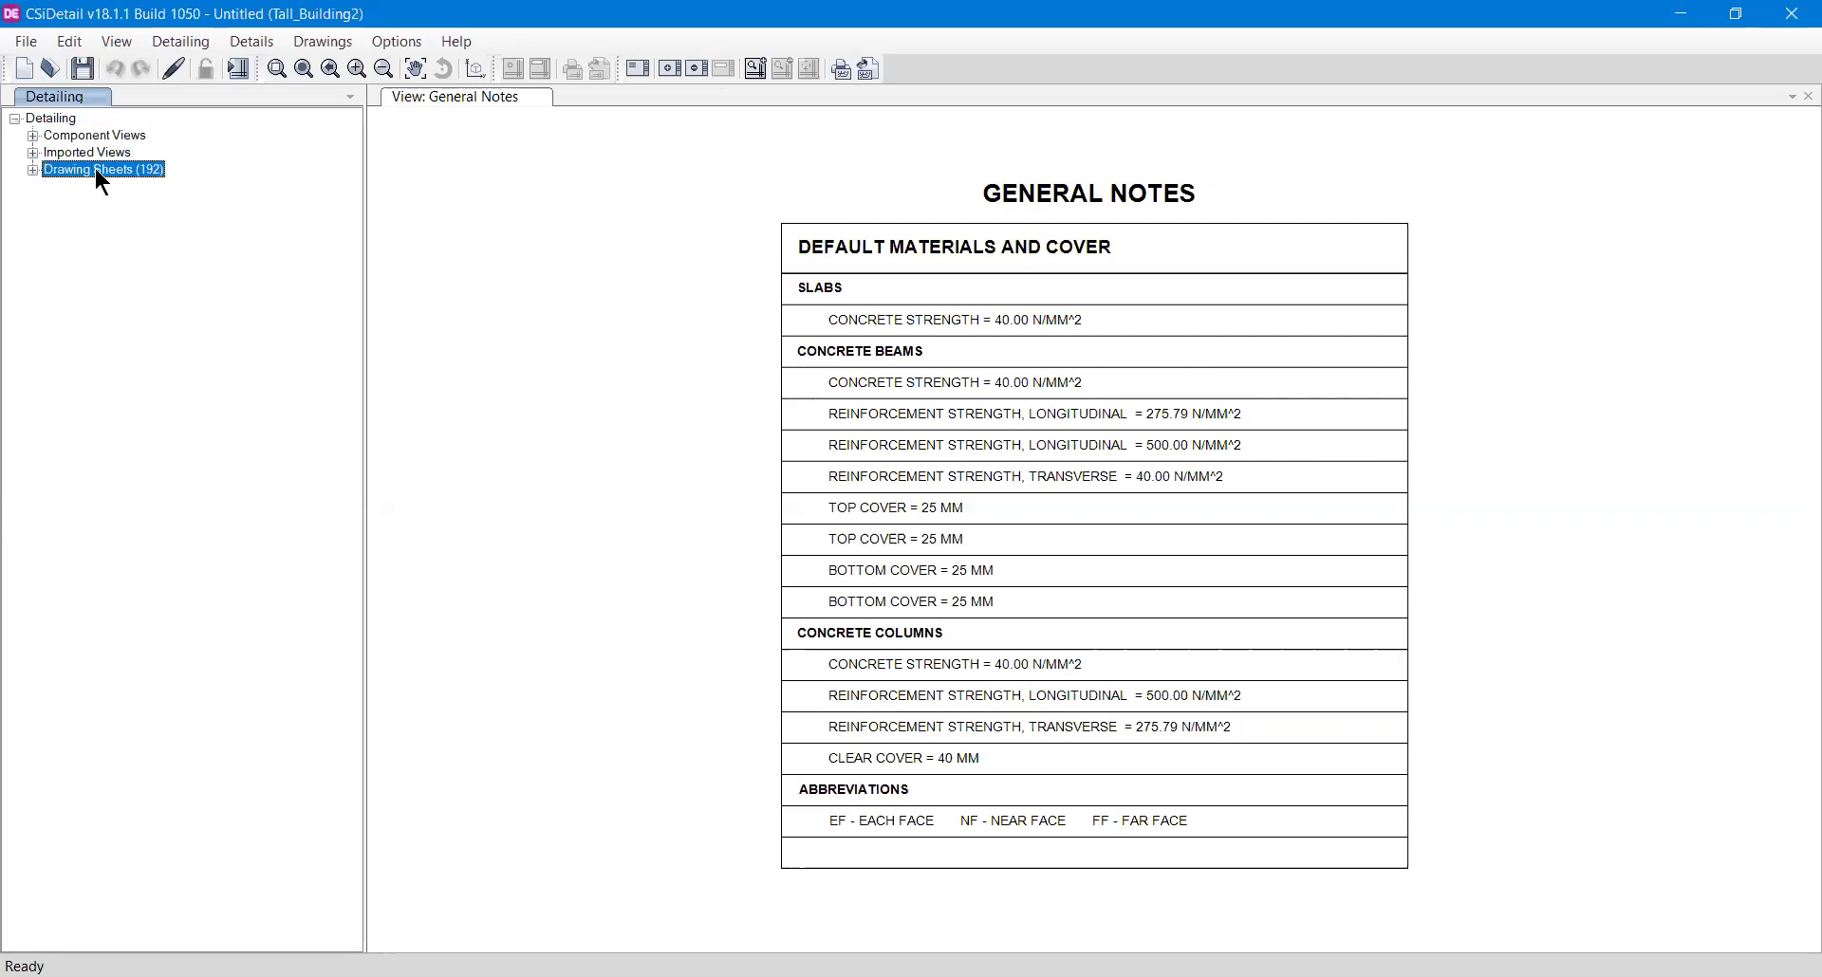
- Open the General Notes view from the Standard Details under Component Views and check which actions the view offers
{"action": "left_click", "coordinate": [33, 135]}
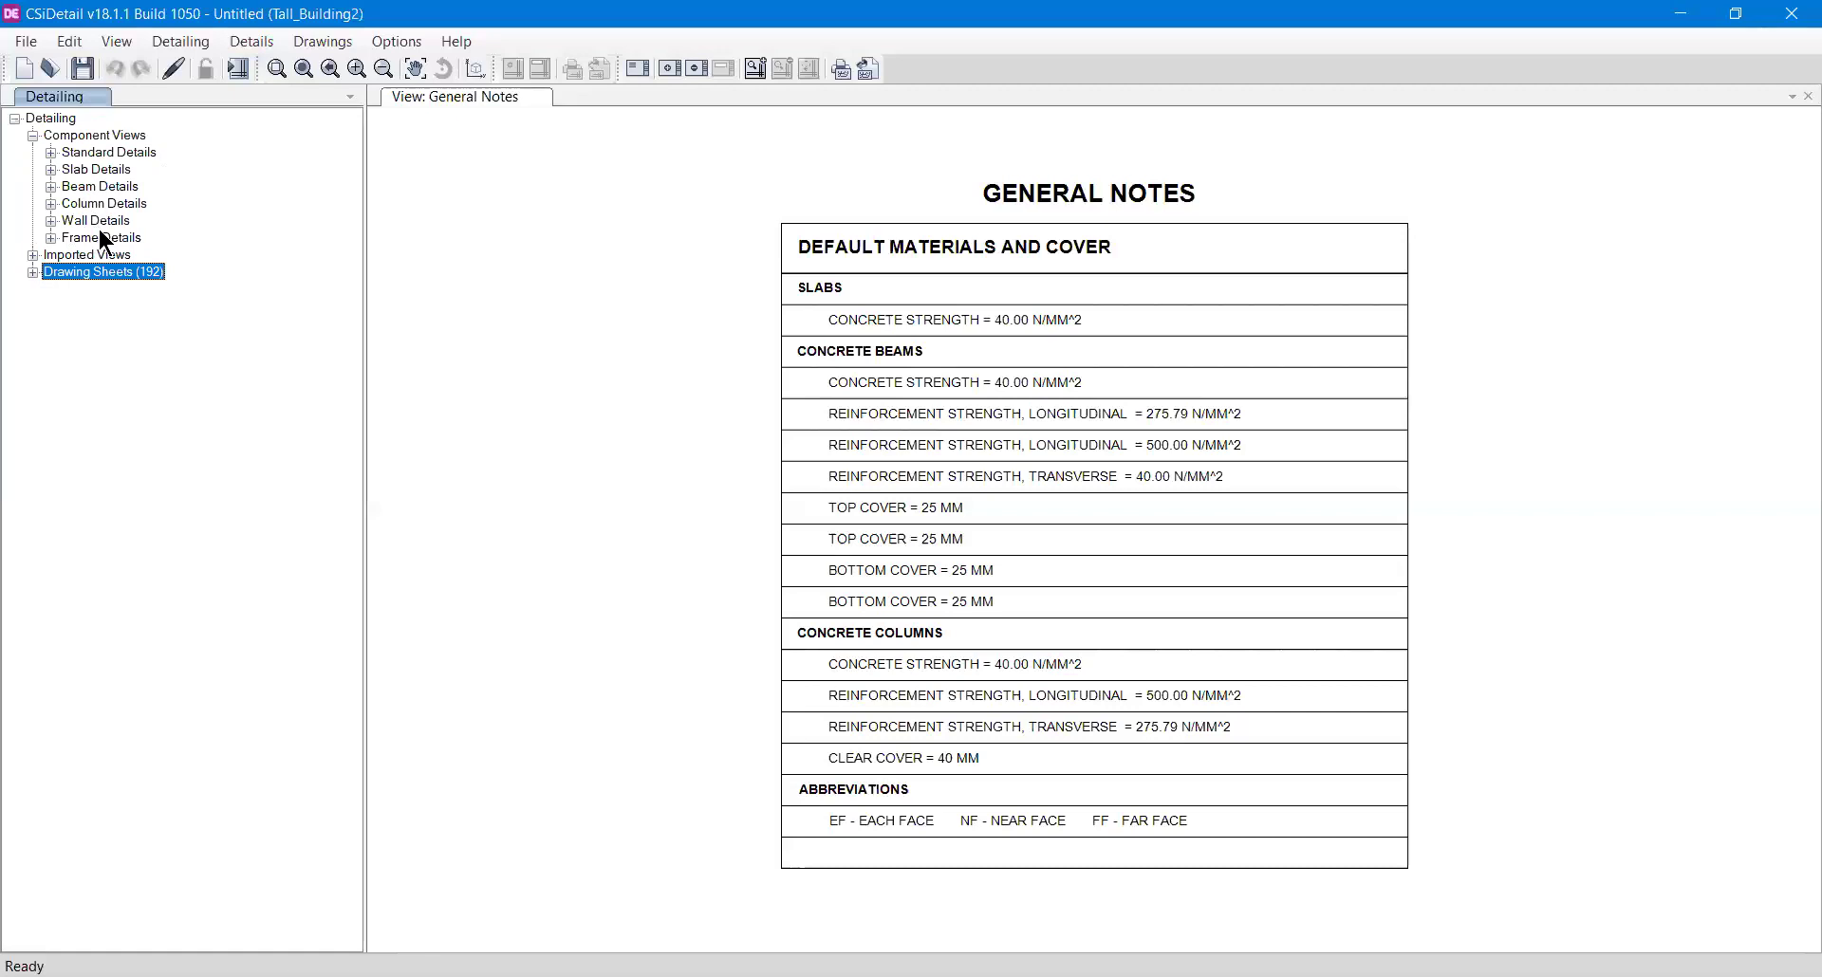
{"action": "left_click", "coordinate": [51, 151]}
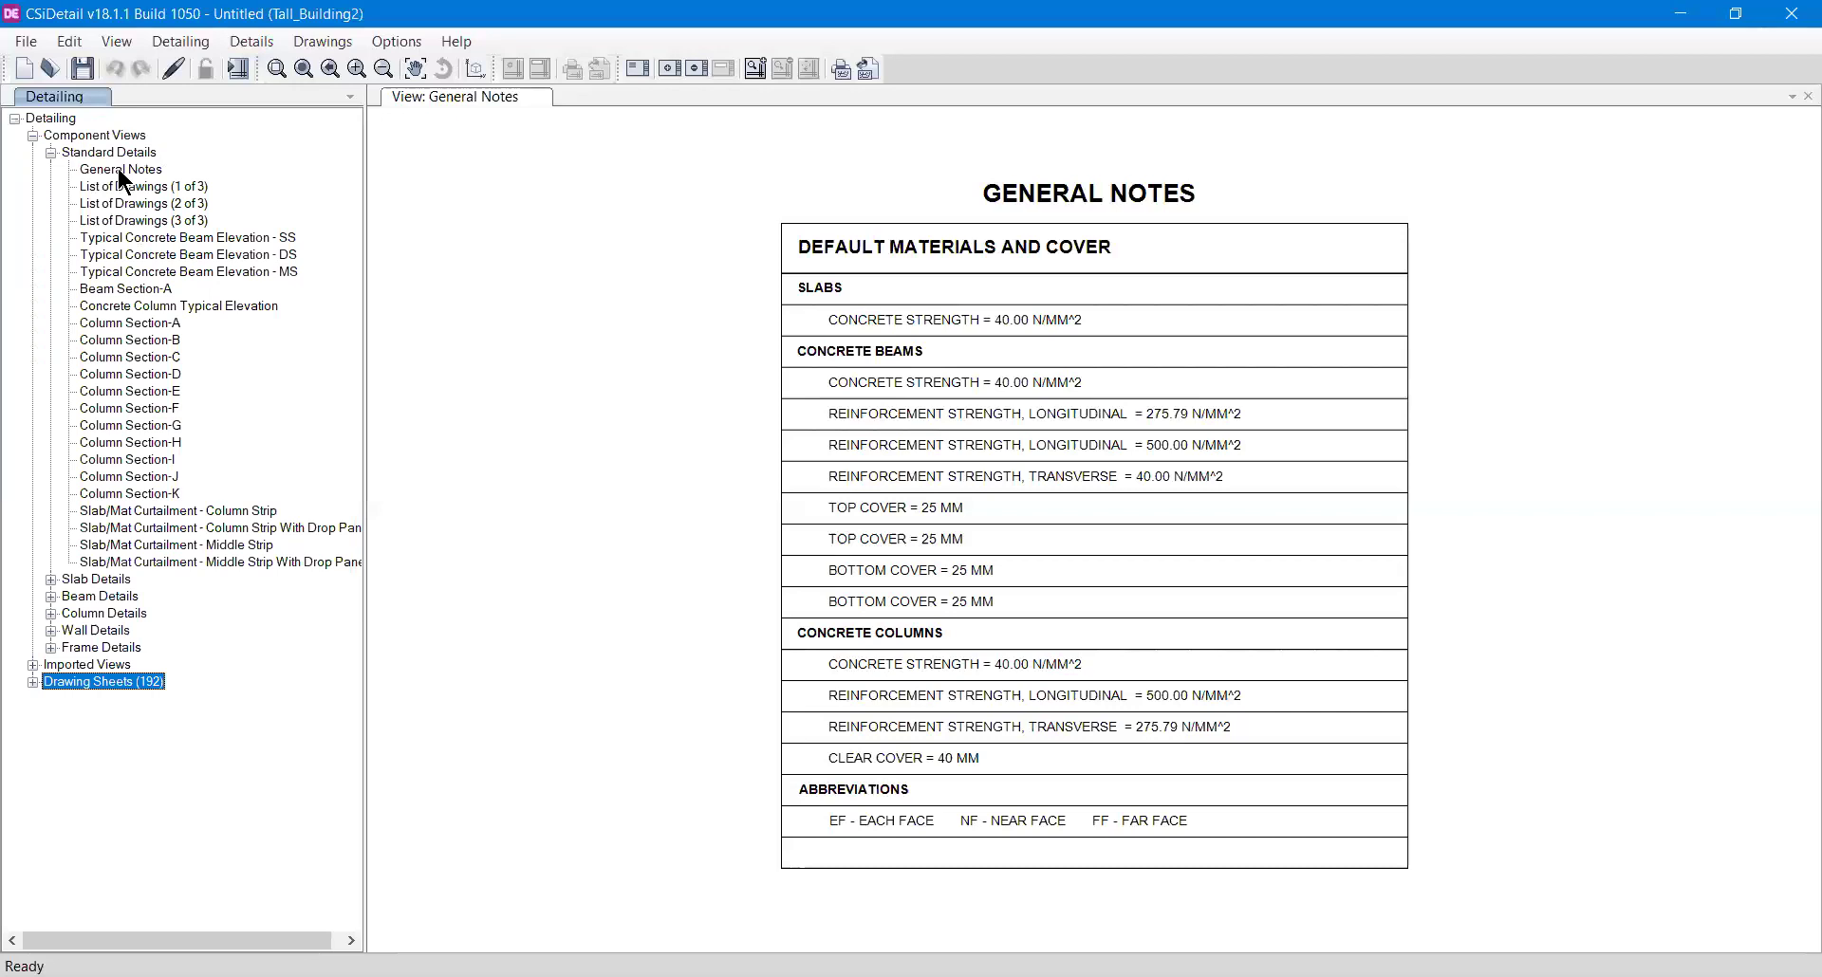
{"action": "left_click", "coordinate": [117, 168]}
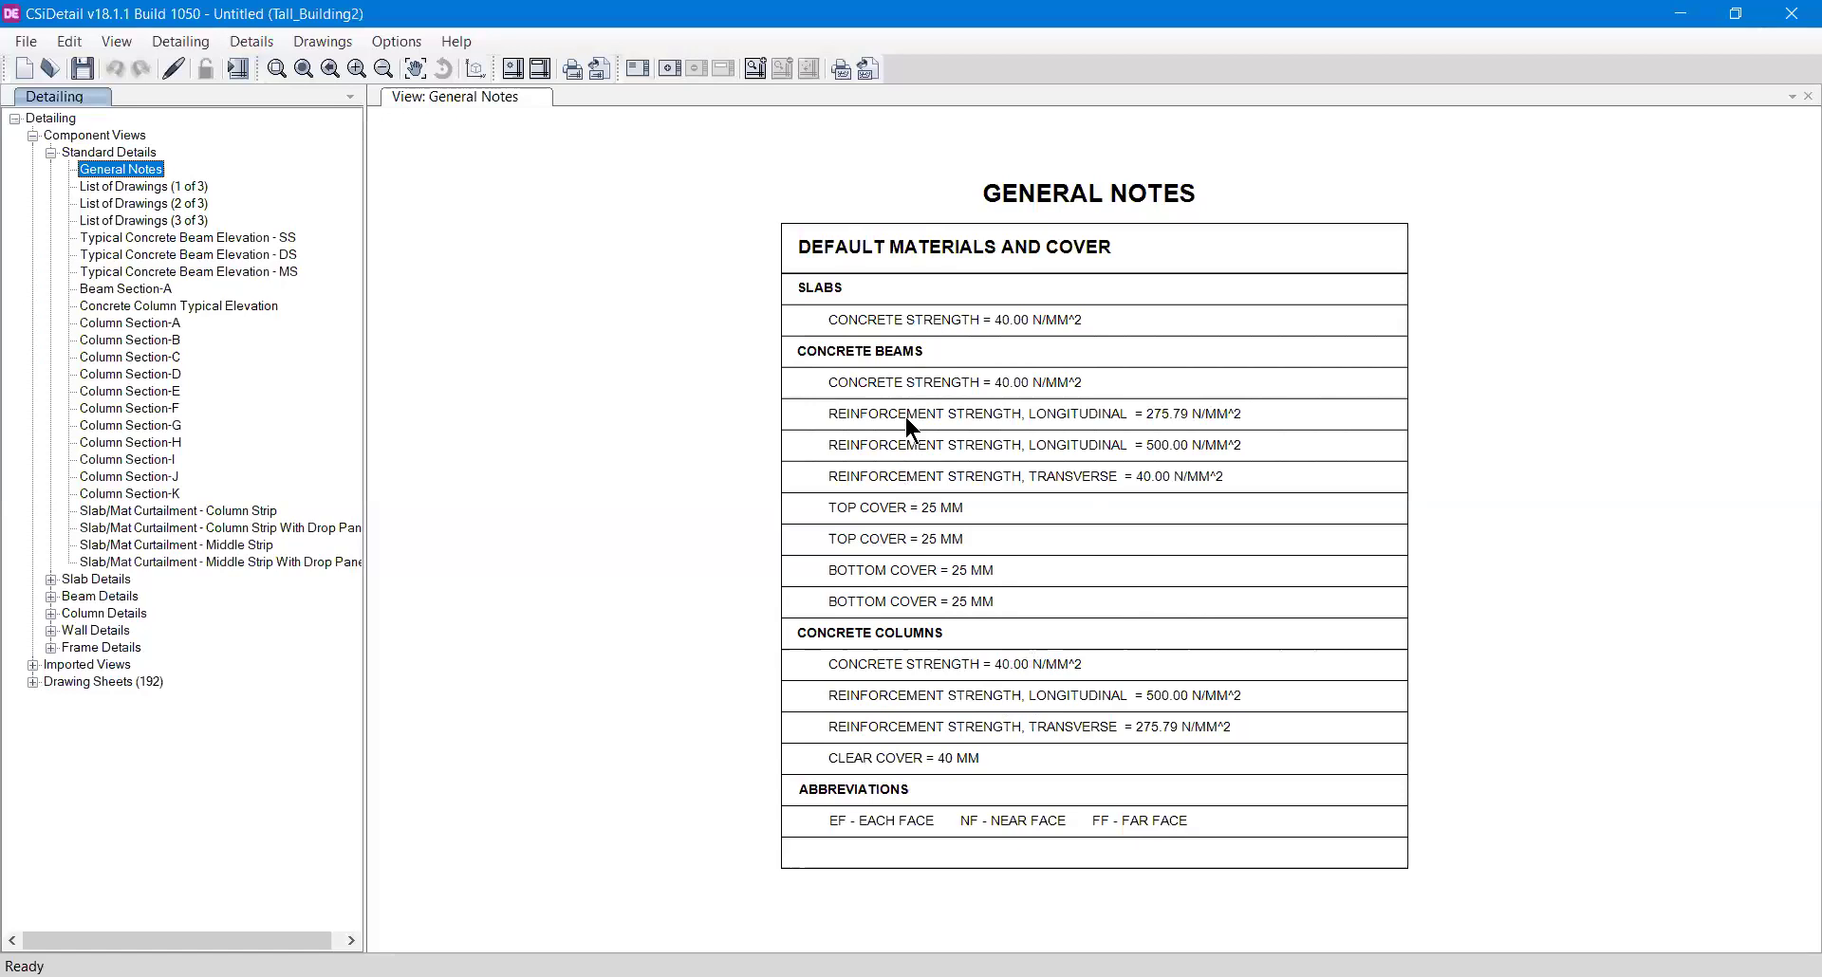
{"action": "right_click", "coordinate": [985, 361]}
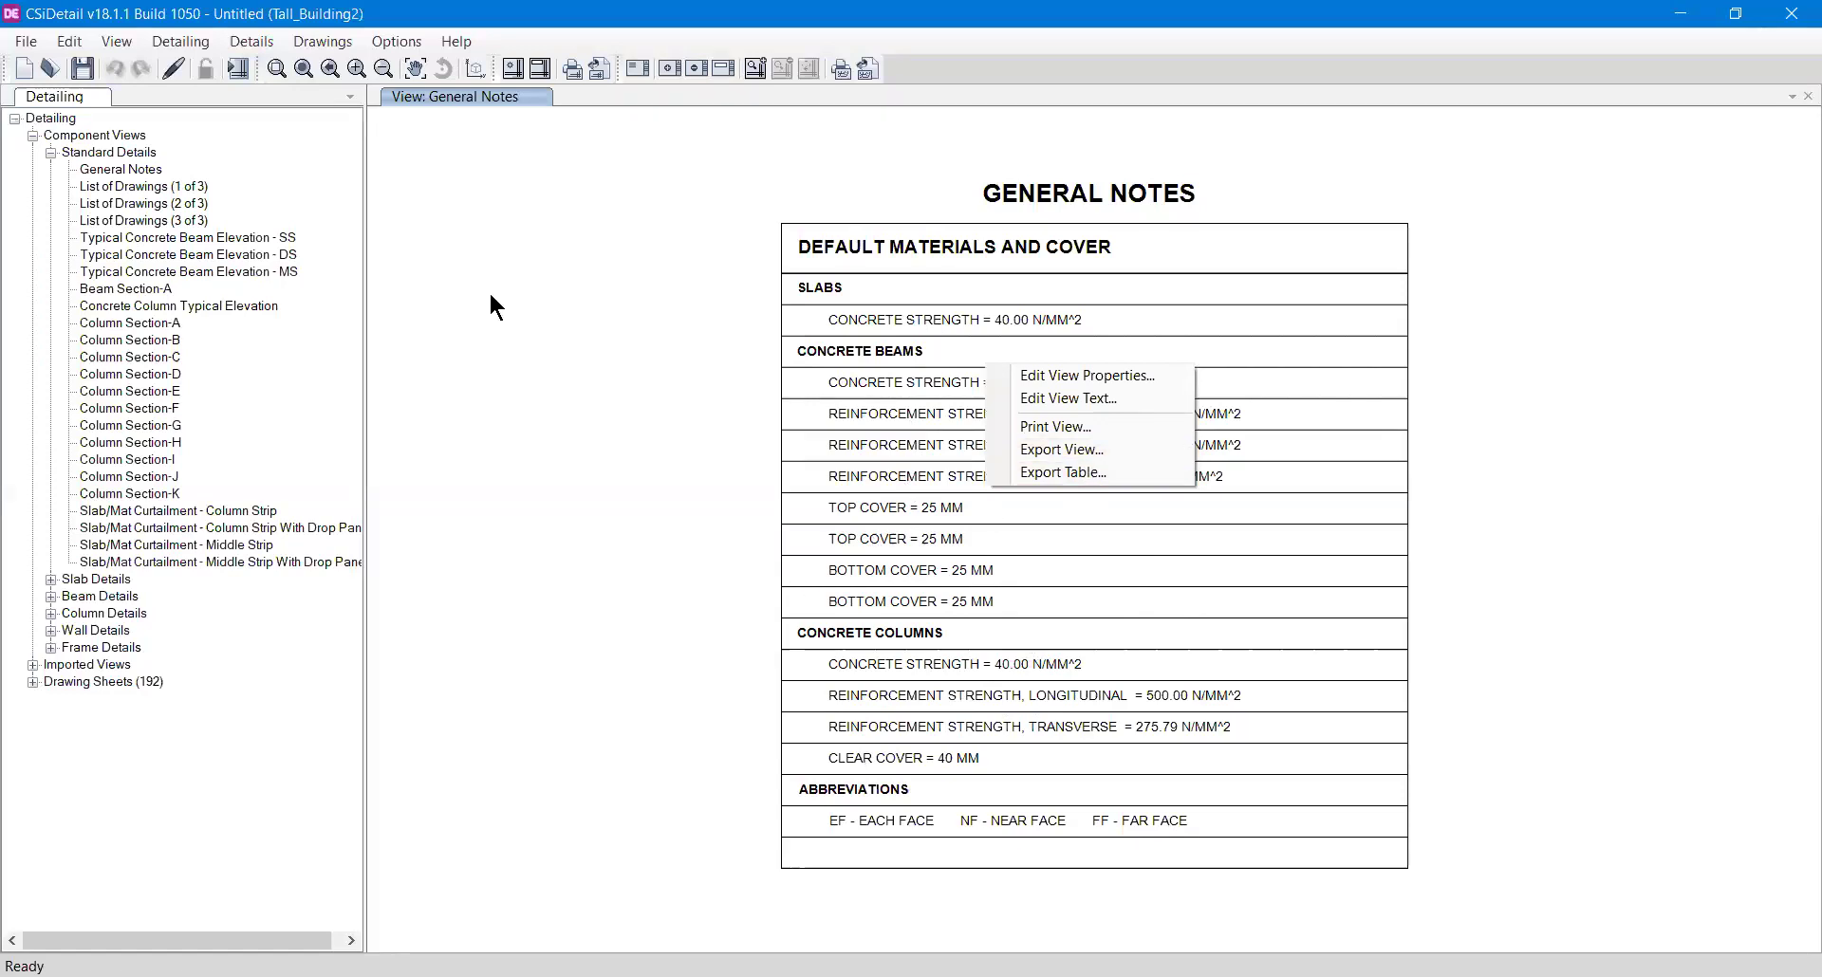
{"action": "left_click", "coordinate": [560, 311]}
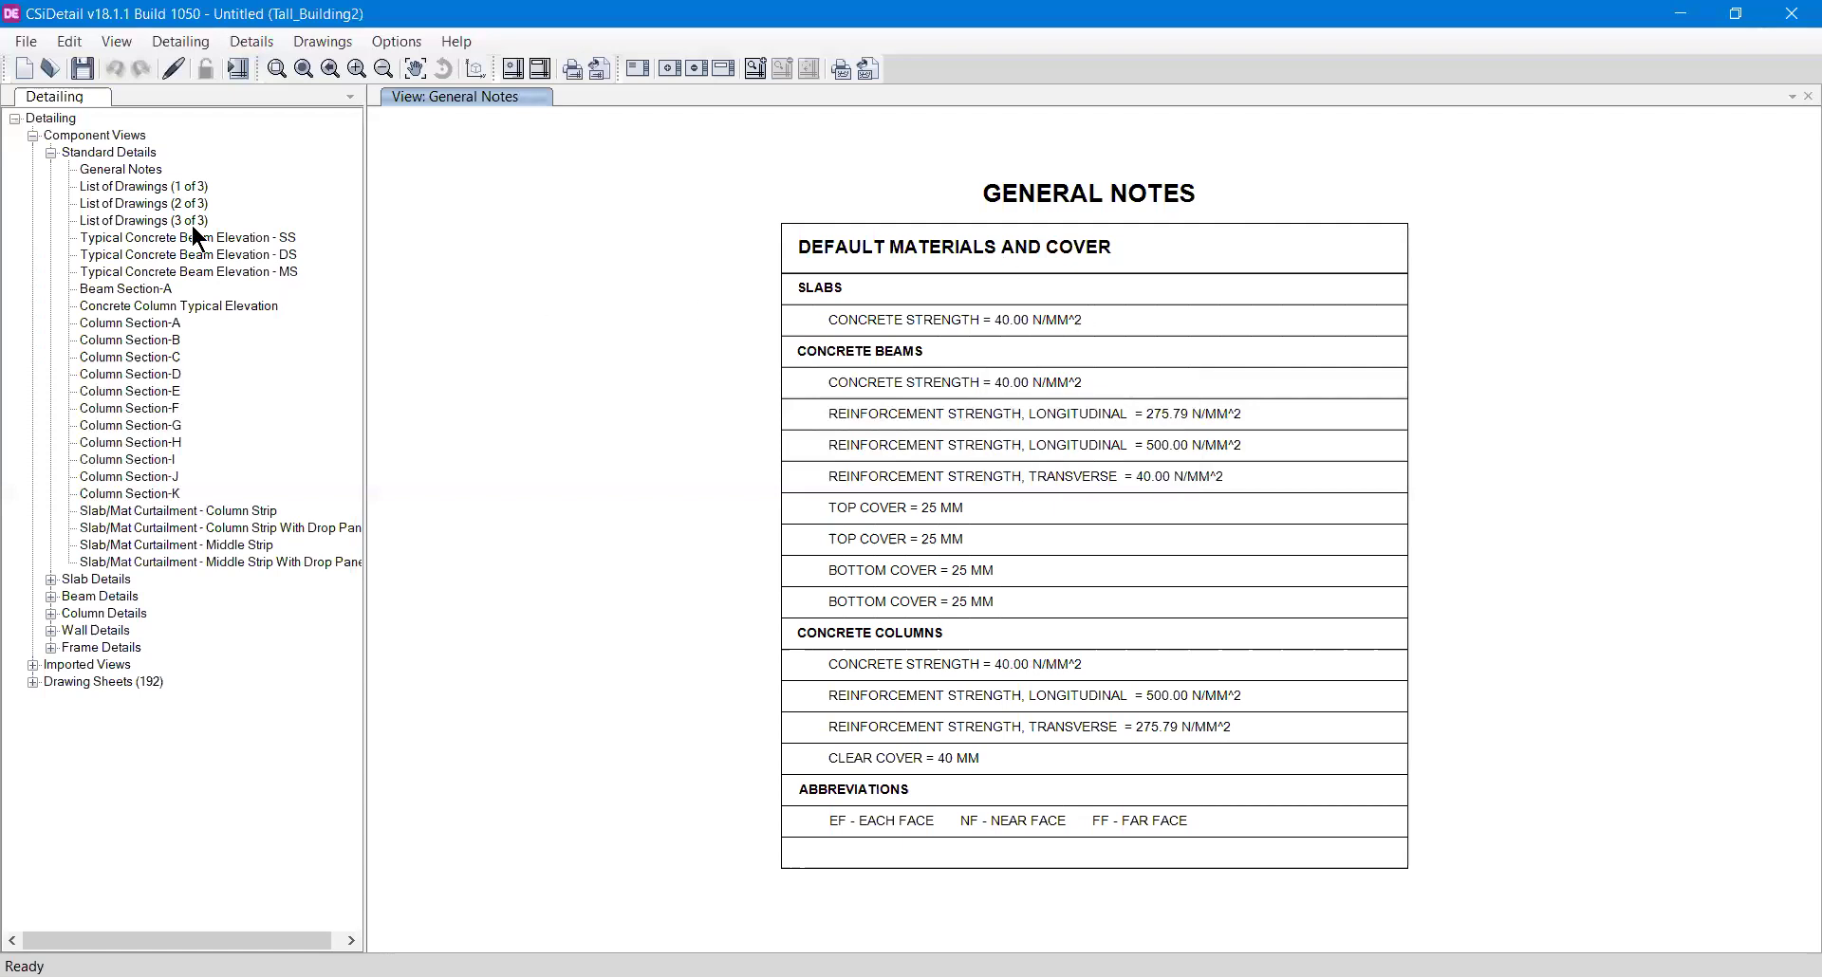
- Open List of Drawings (1 of 3) and examine its sheet numbers and titles up close
{"action": "left_click", "coordinate": [161, 186]}
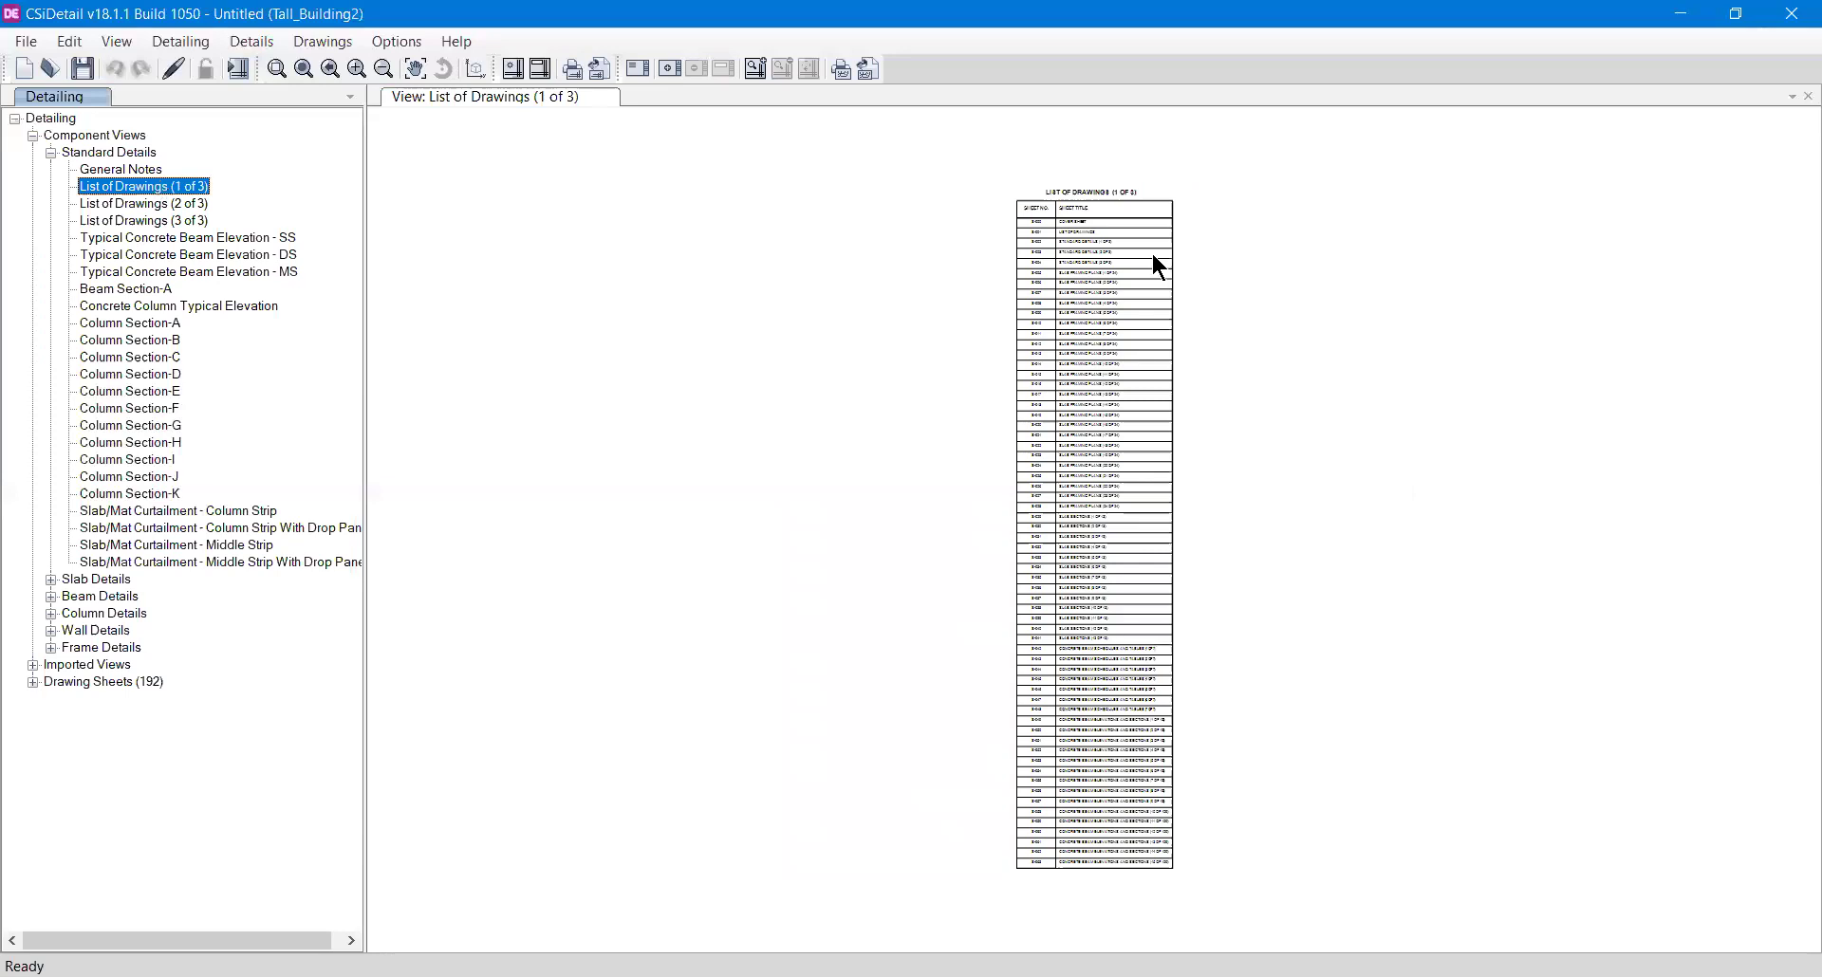
{"action": "scroll", "coordinate": [1123, 232], "scroll_direction": "up", "scroll_amount": 8}
{"action": "scroll", "coordinate": [868, 818], "scroll_direction": "down", "scroll_amount": 3}
{"action": "middle_click_drag", "start_coordinate": [959, 801], "coordinate": [879, 374]}
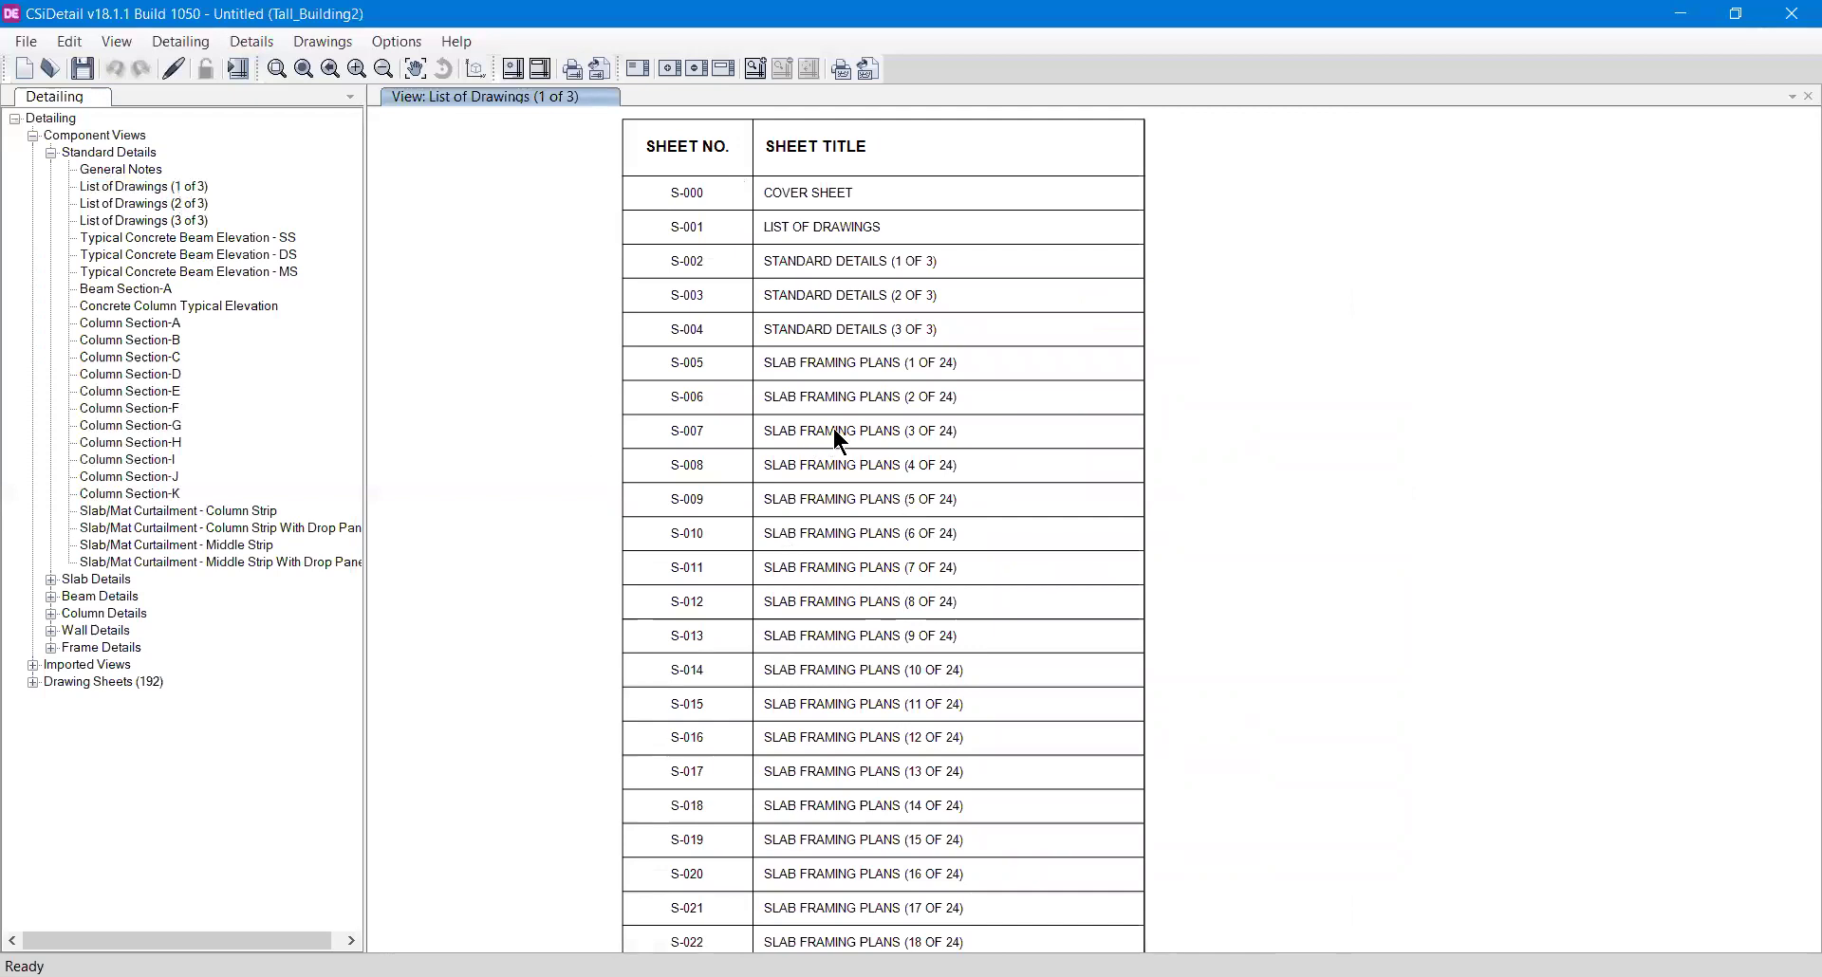
- View the Typical Concrete Beam Elevation details SS, DS and MS in turn
{"action": "left_click", "coordinate": [159, 239]}
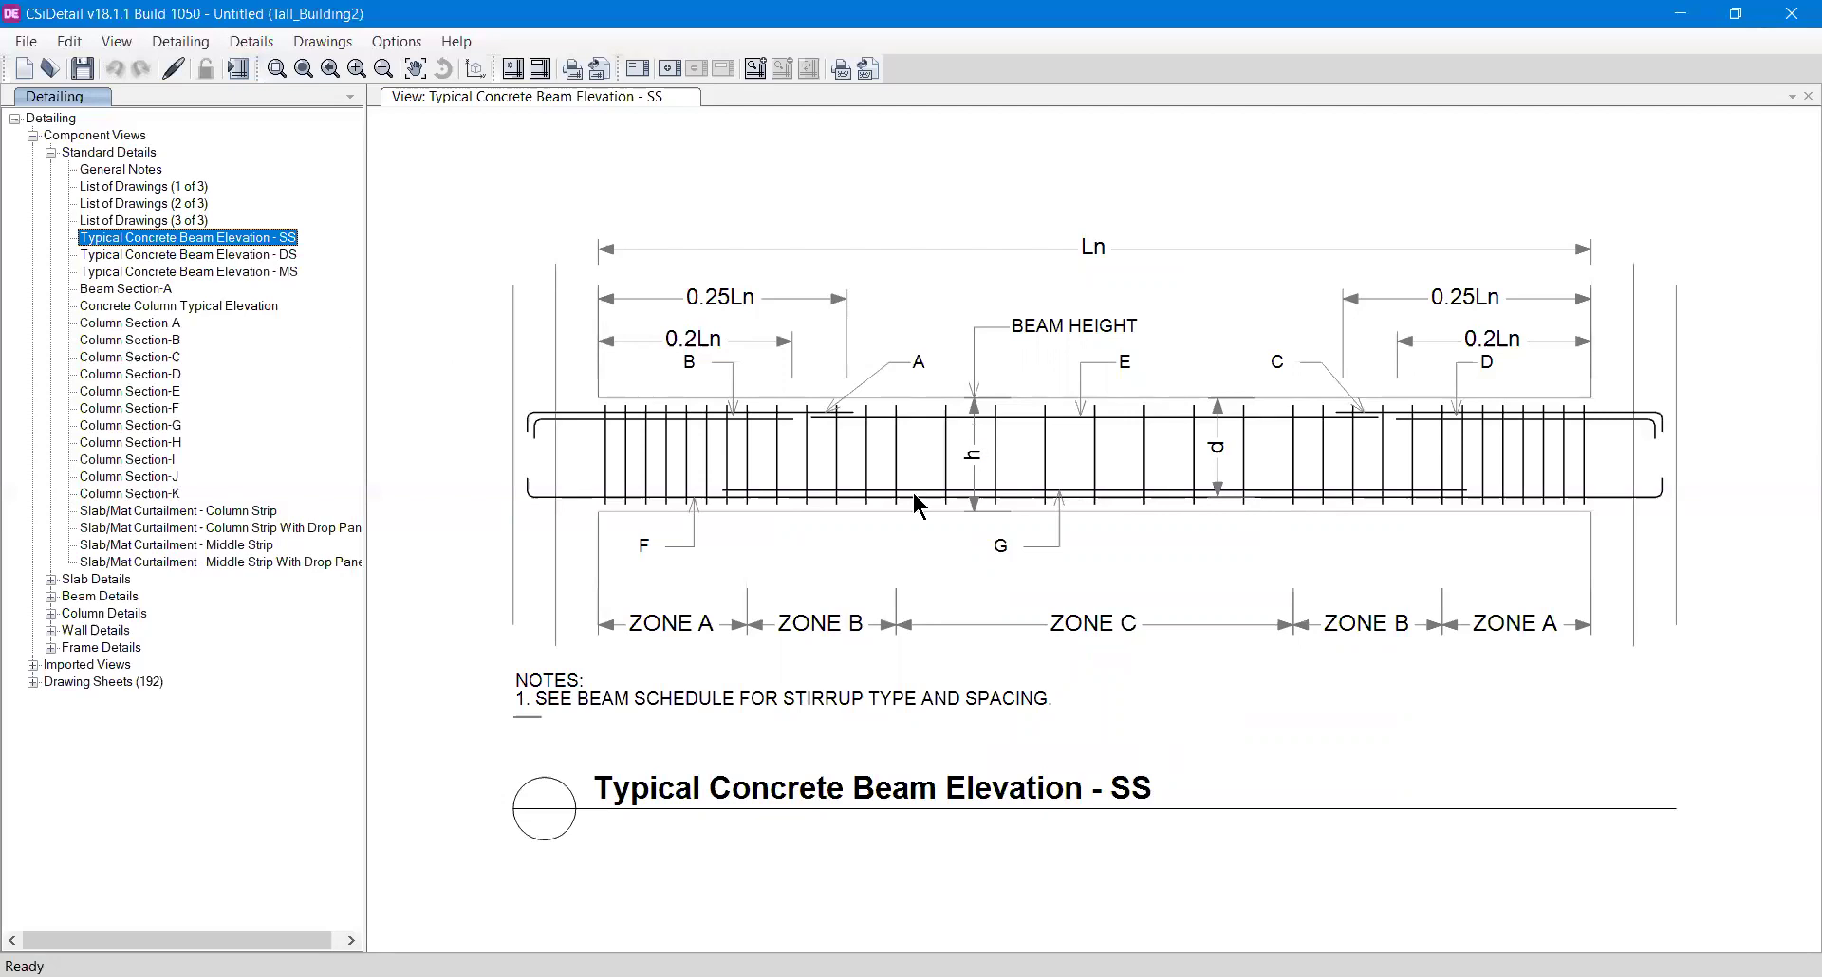
{"action": "left_click", "coordinate": [282, 255]}
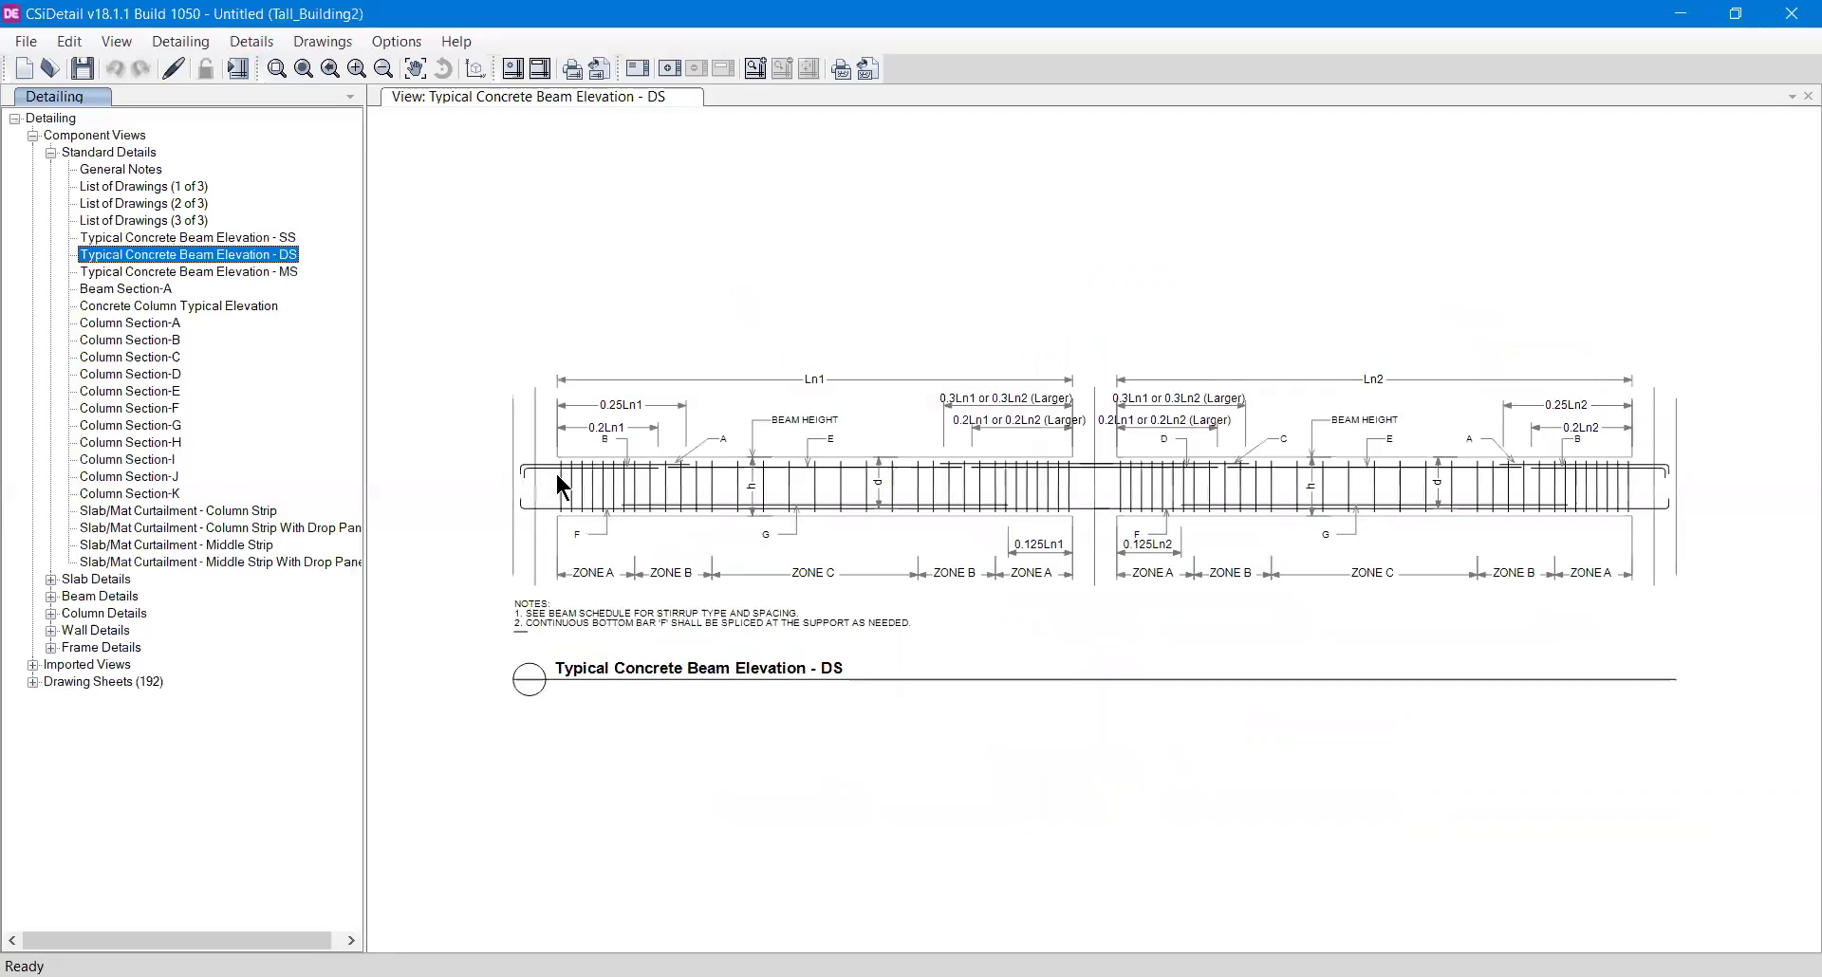
{"action": "left_click", "coordinate": [254, 271]}
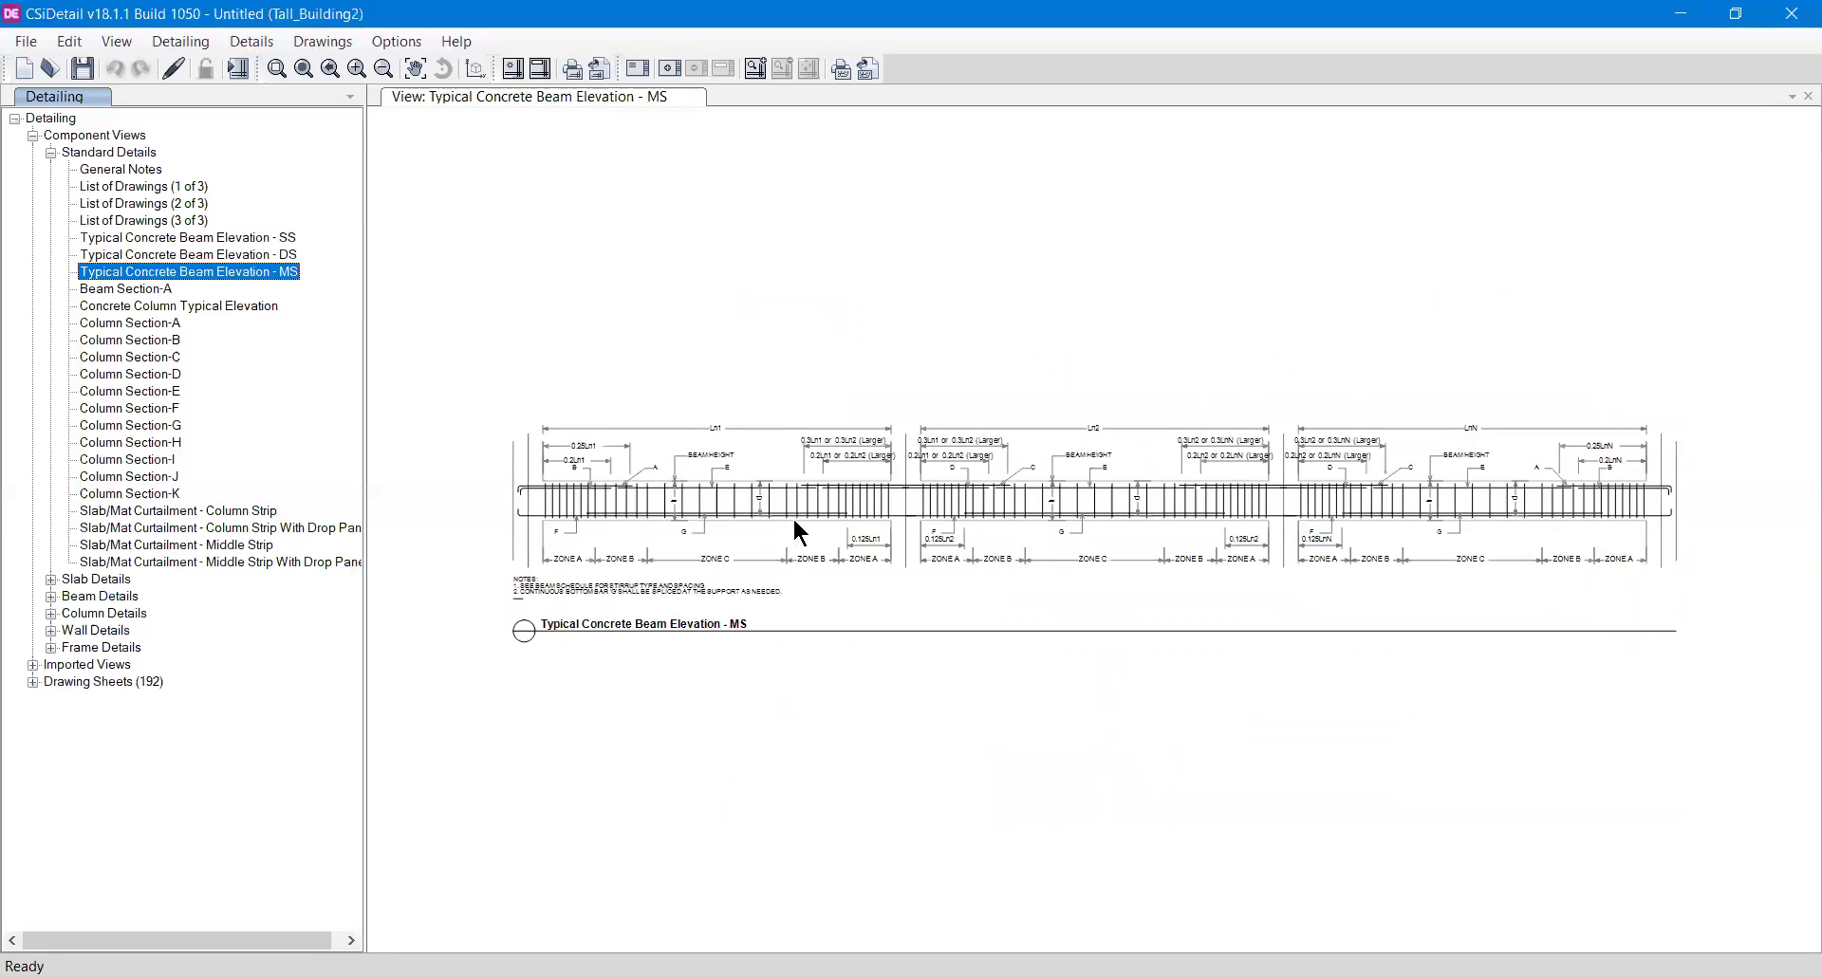
- Examine the bar curtailment lengths and stirrup zones in the first span of the MS beam elevation
{"action": "scroll", "coordinate": [629, 491], "scroll_direction": "up", "scroll_amount": 5}
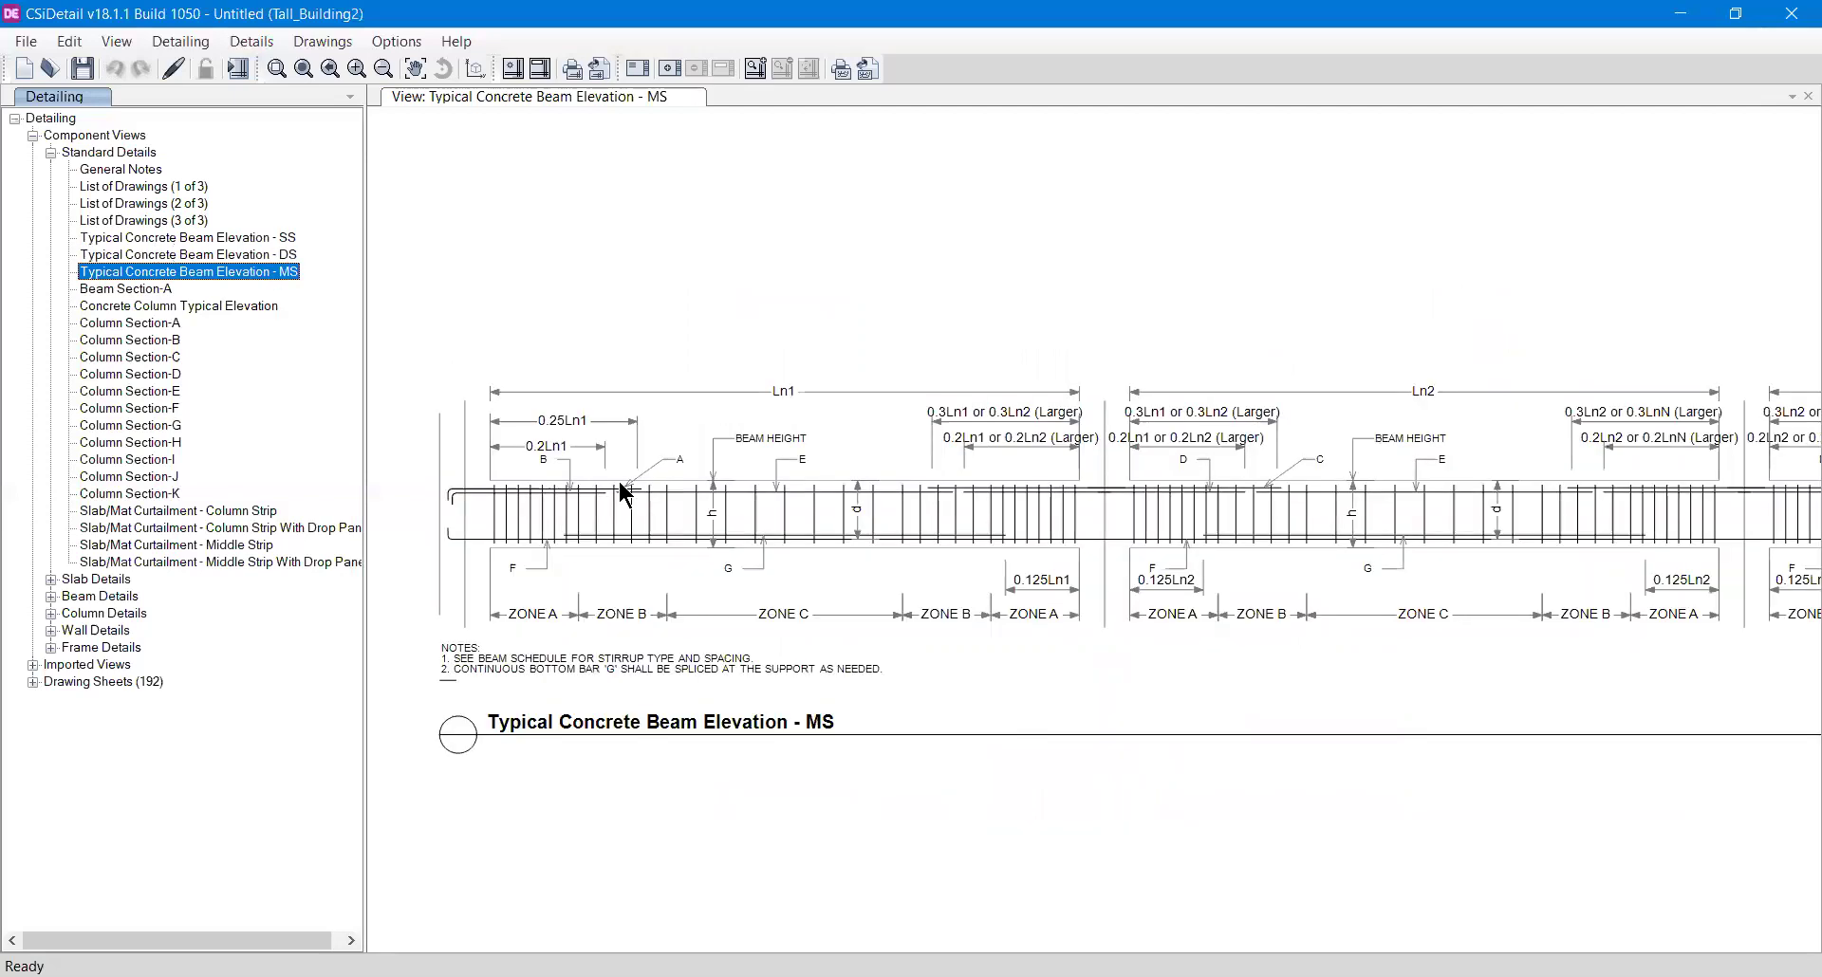
{"action": "middle_click_drag", "start_coordinate": [629, 491], "coordinate": [817, 485]}
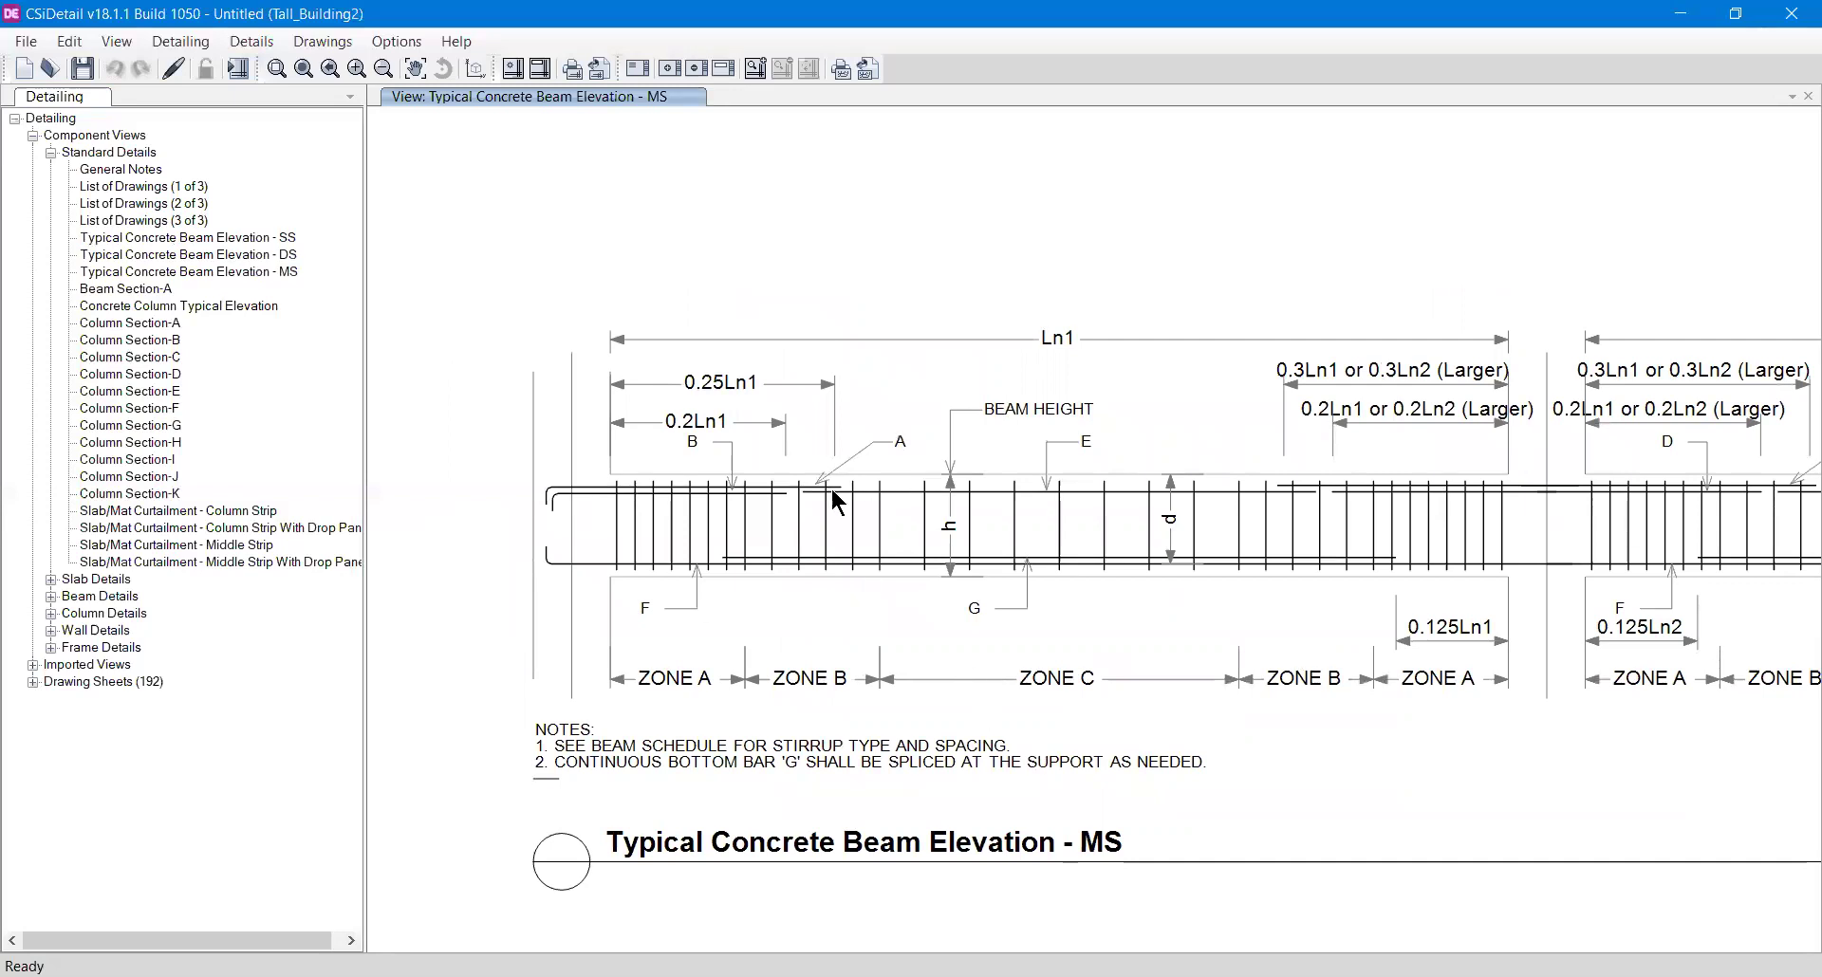
{"action": "scroll", "coordinate": [834, 469], "scroll_direction": "up", "scroll_amount": 2}
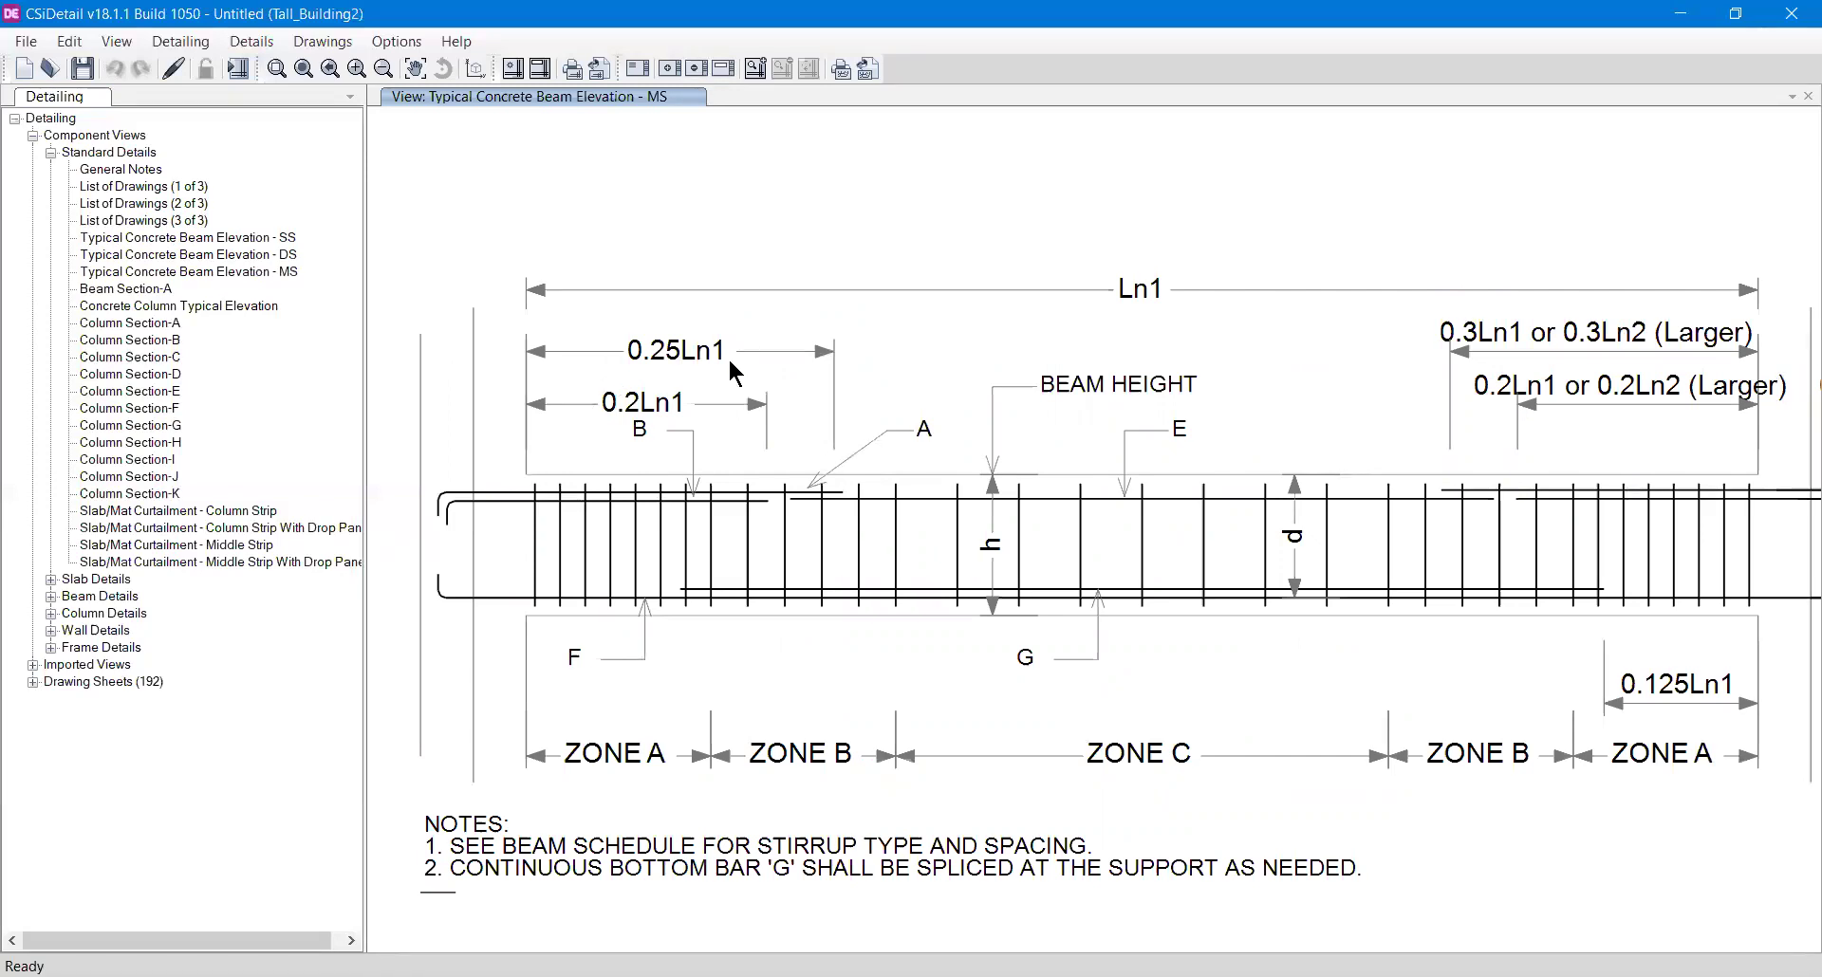
{"action": "scroll", "coordinate": [727, 357], "scroll_direction": "down", "scroll_amount": 1}
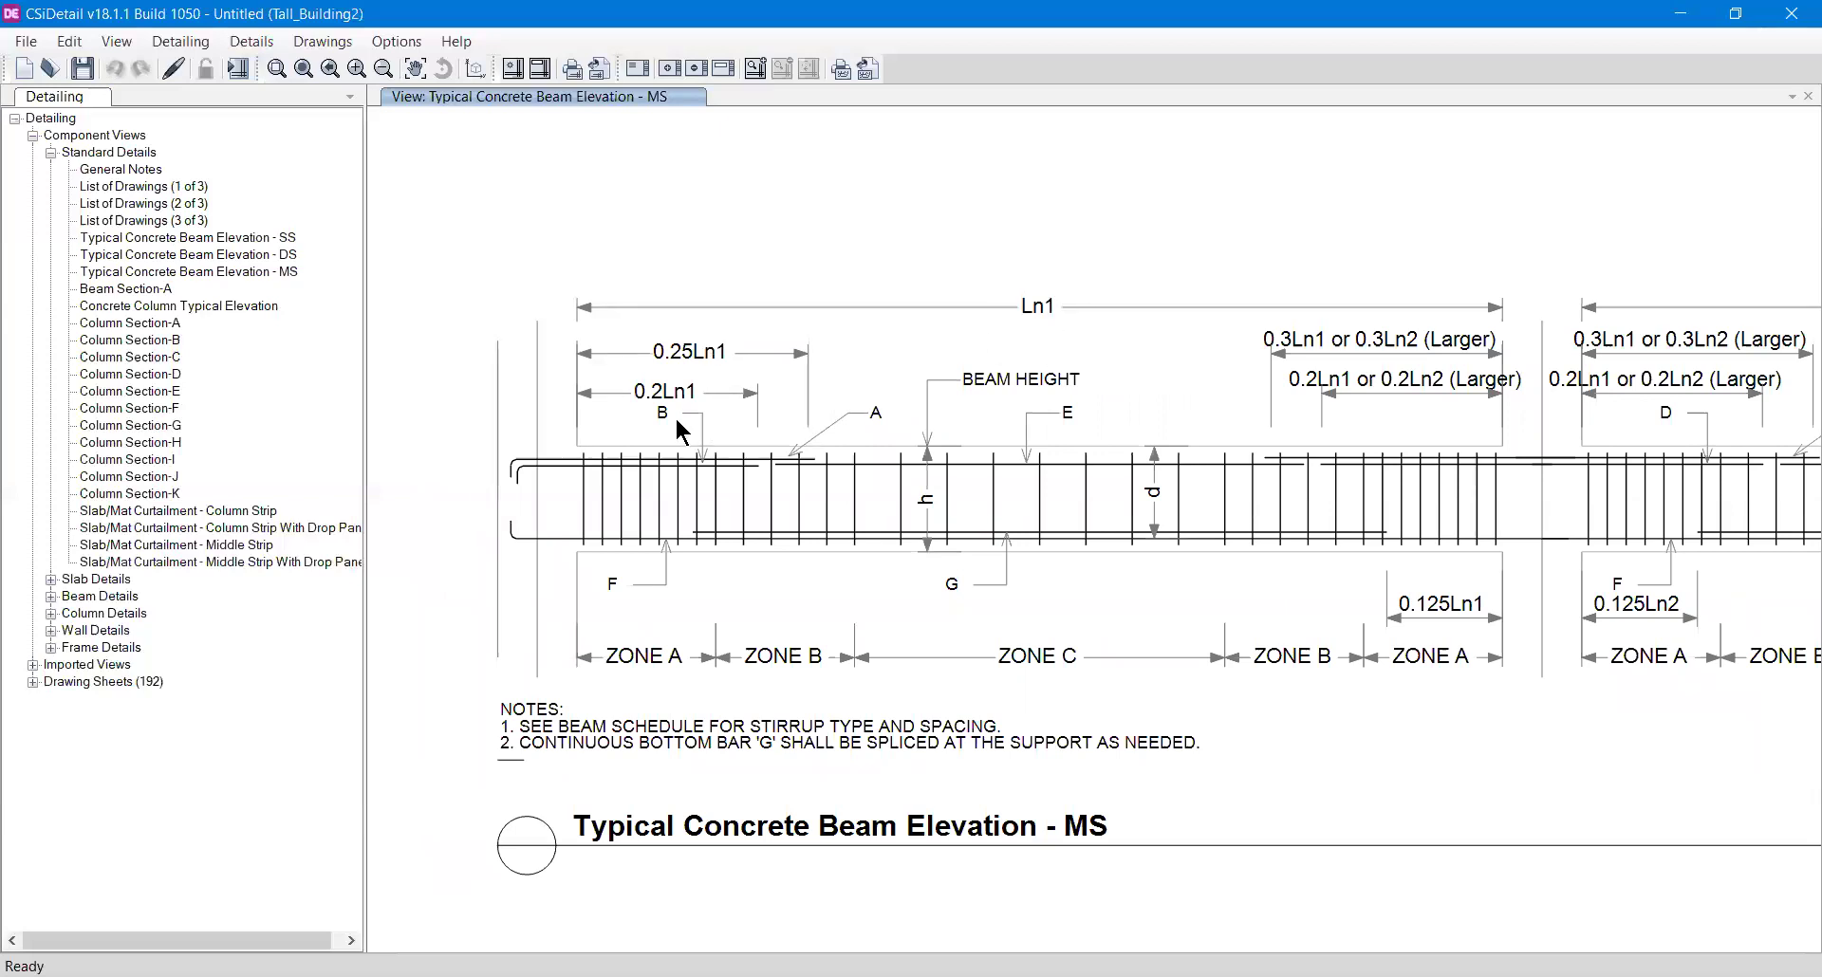
{"action": "scroll", "coordinate": [782, 393], "scroll_direction": "down", "scroll_amount": 1}
{"action": "middle_click_drag", "start_coordinate": [1023, 475], "coordinate": [960, 537]}
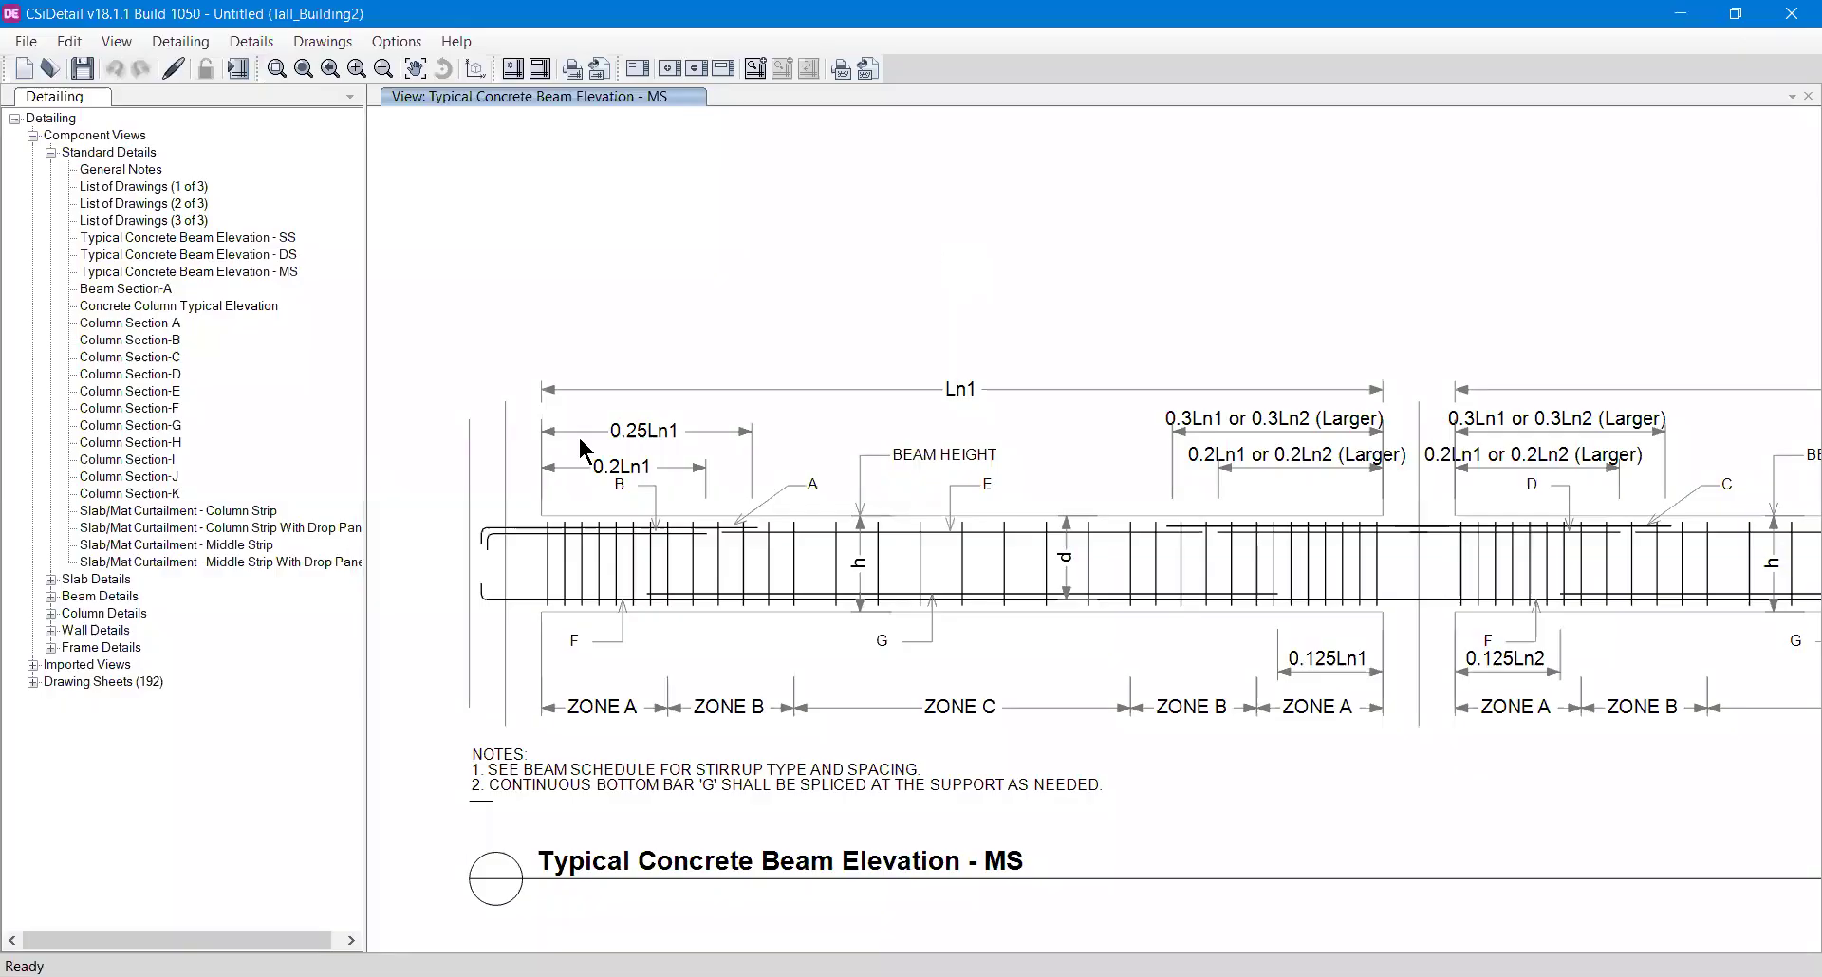
{"action": "scroll", "coordinate": [645, 646], "scroll_direction": "down", "scroll_amount": 1}
{"action": "scroll", "coordinate": [652, 655], "scroll_direction": "up", "scroll_amount": 1}
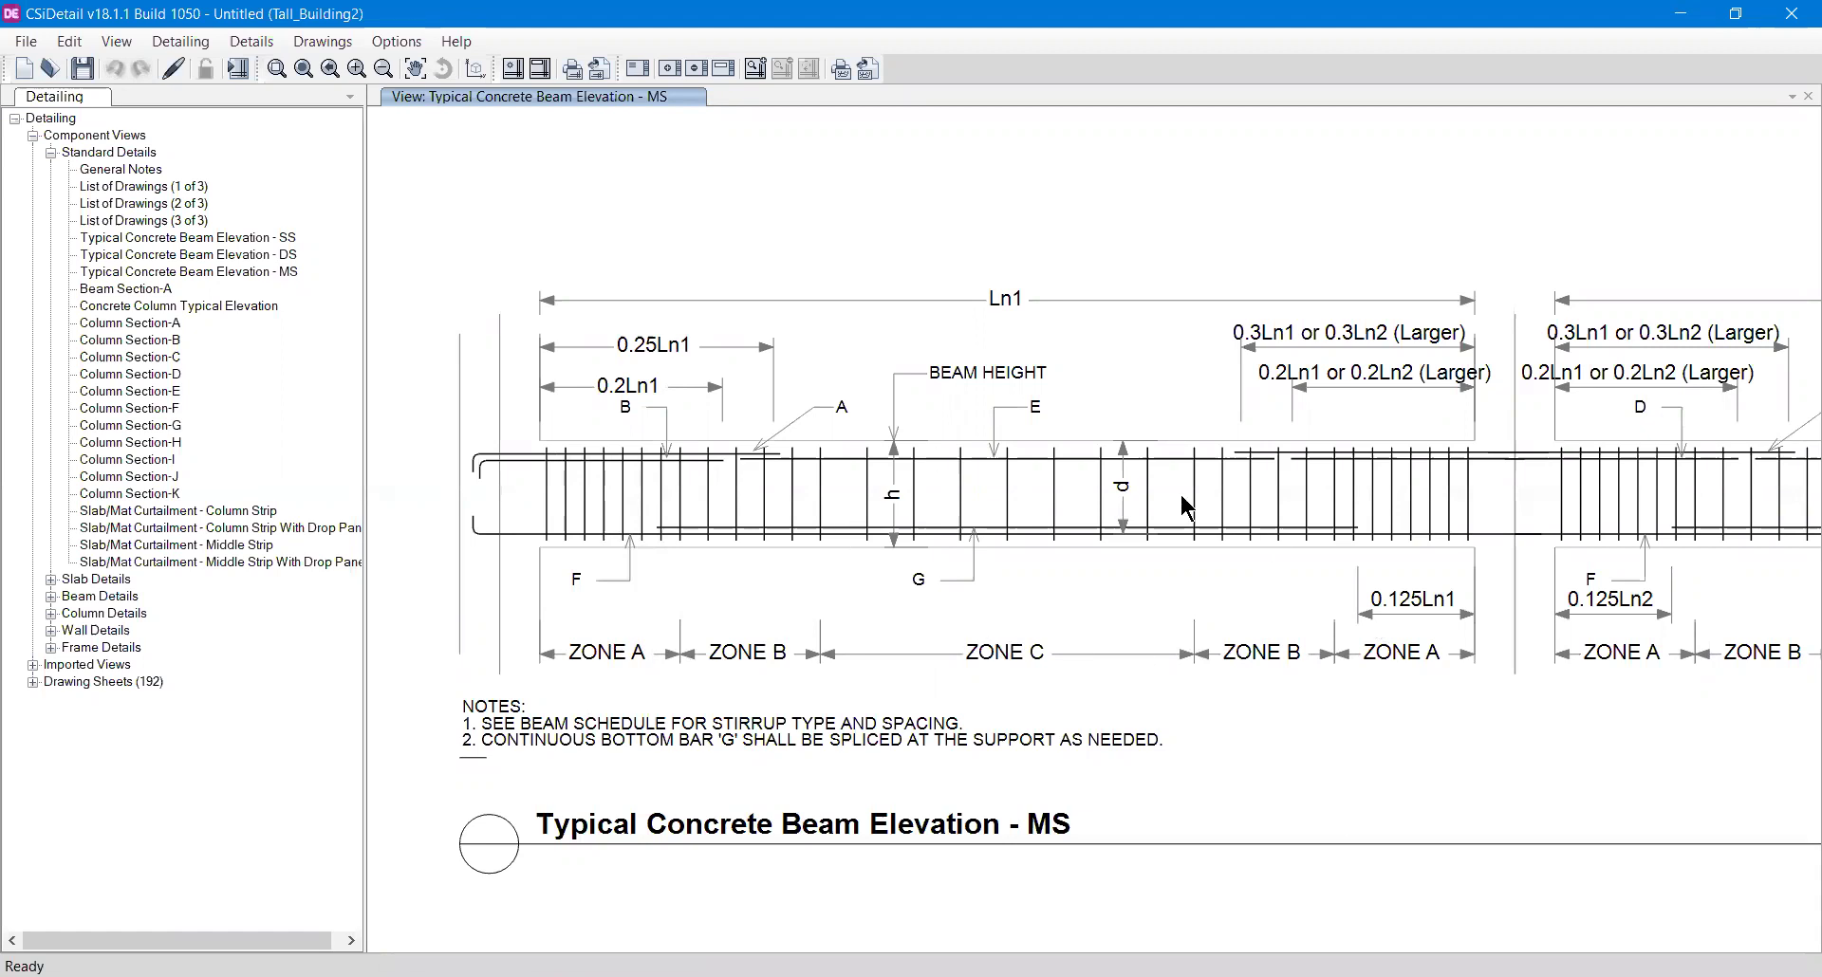
- Compare the reinforcement over the interior supports and along spans Ln1 and Ln2 of the MS beam elevation
{"action": "scroll", "coordinate": [1186, 508], "scroll_direction": "right", "scroll_amount": 10}
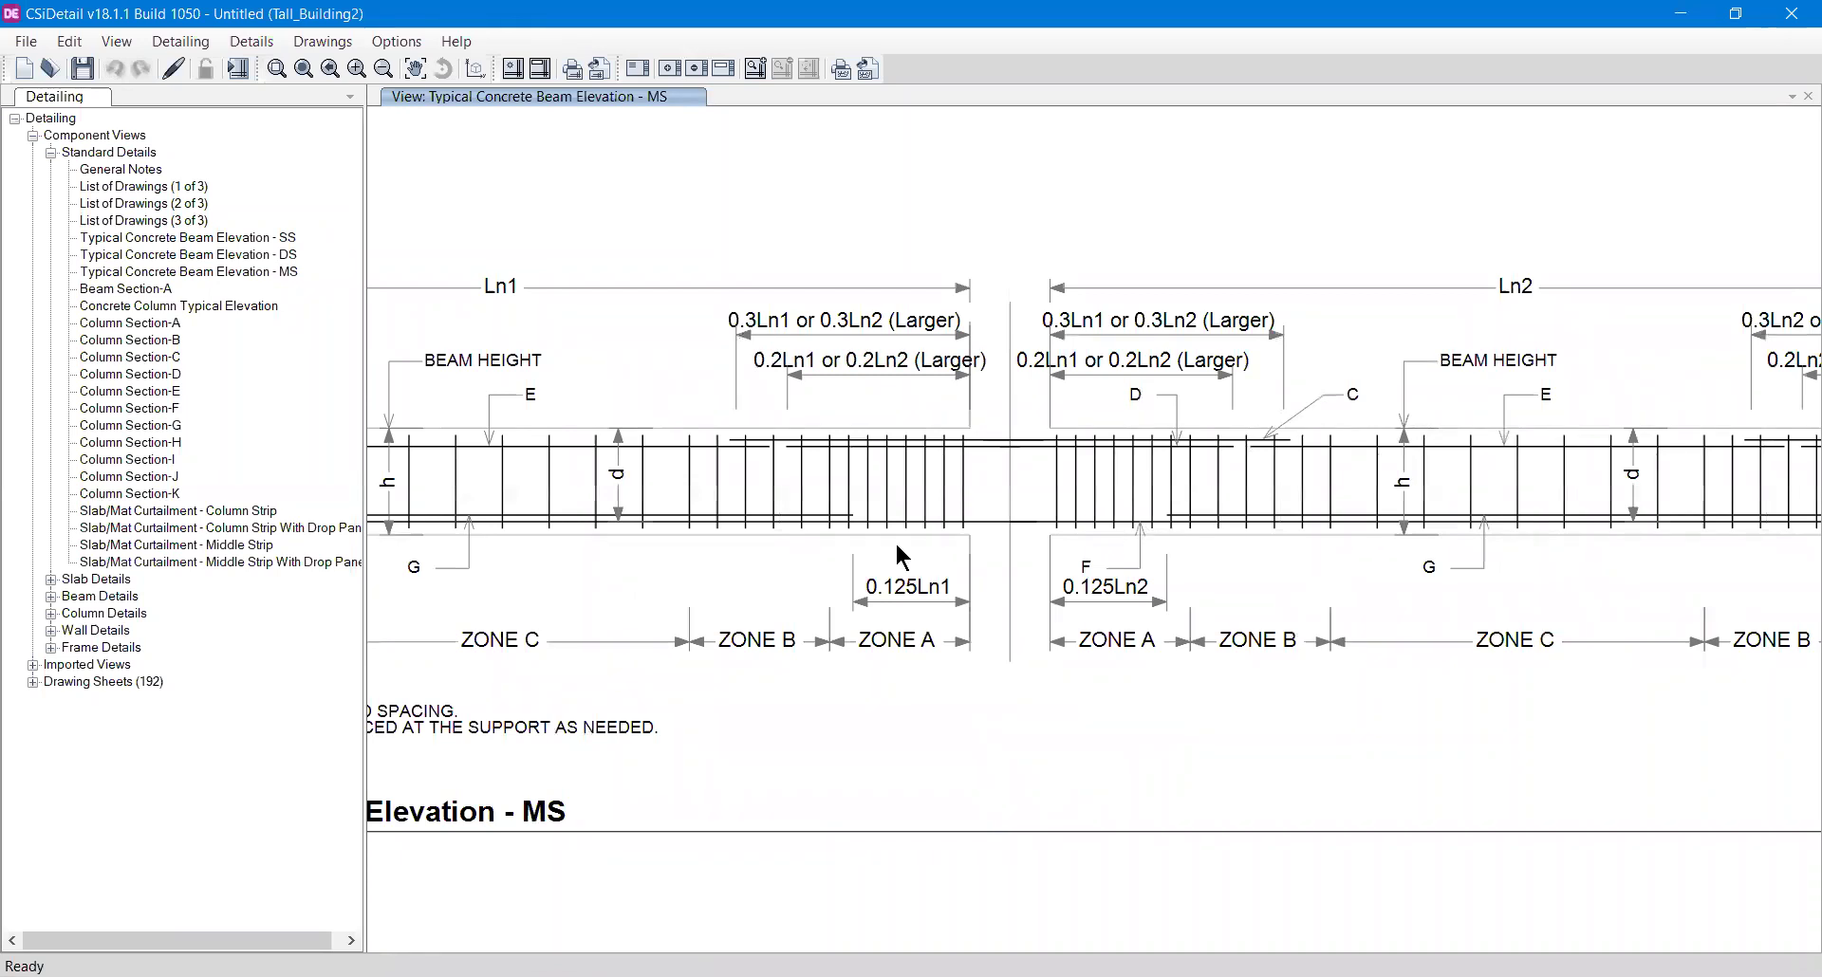
{"action": "scroll", "coordinate": [947, 516], "scroll_direction": "down", "scroll_amount": 1}
{"action": "scroll", "coordinate": [947, 517], "scroll_direction": "down", "scroll_amount": 1}
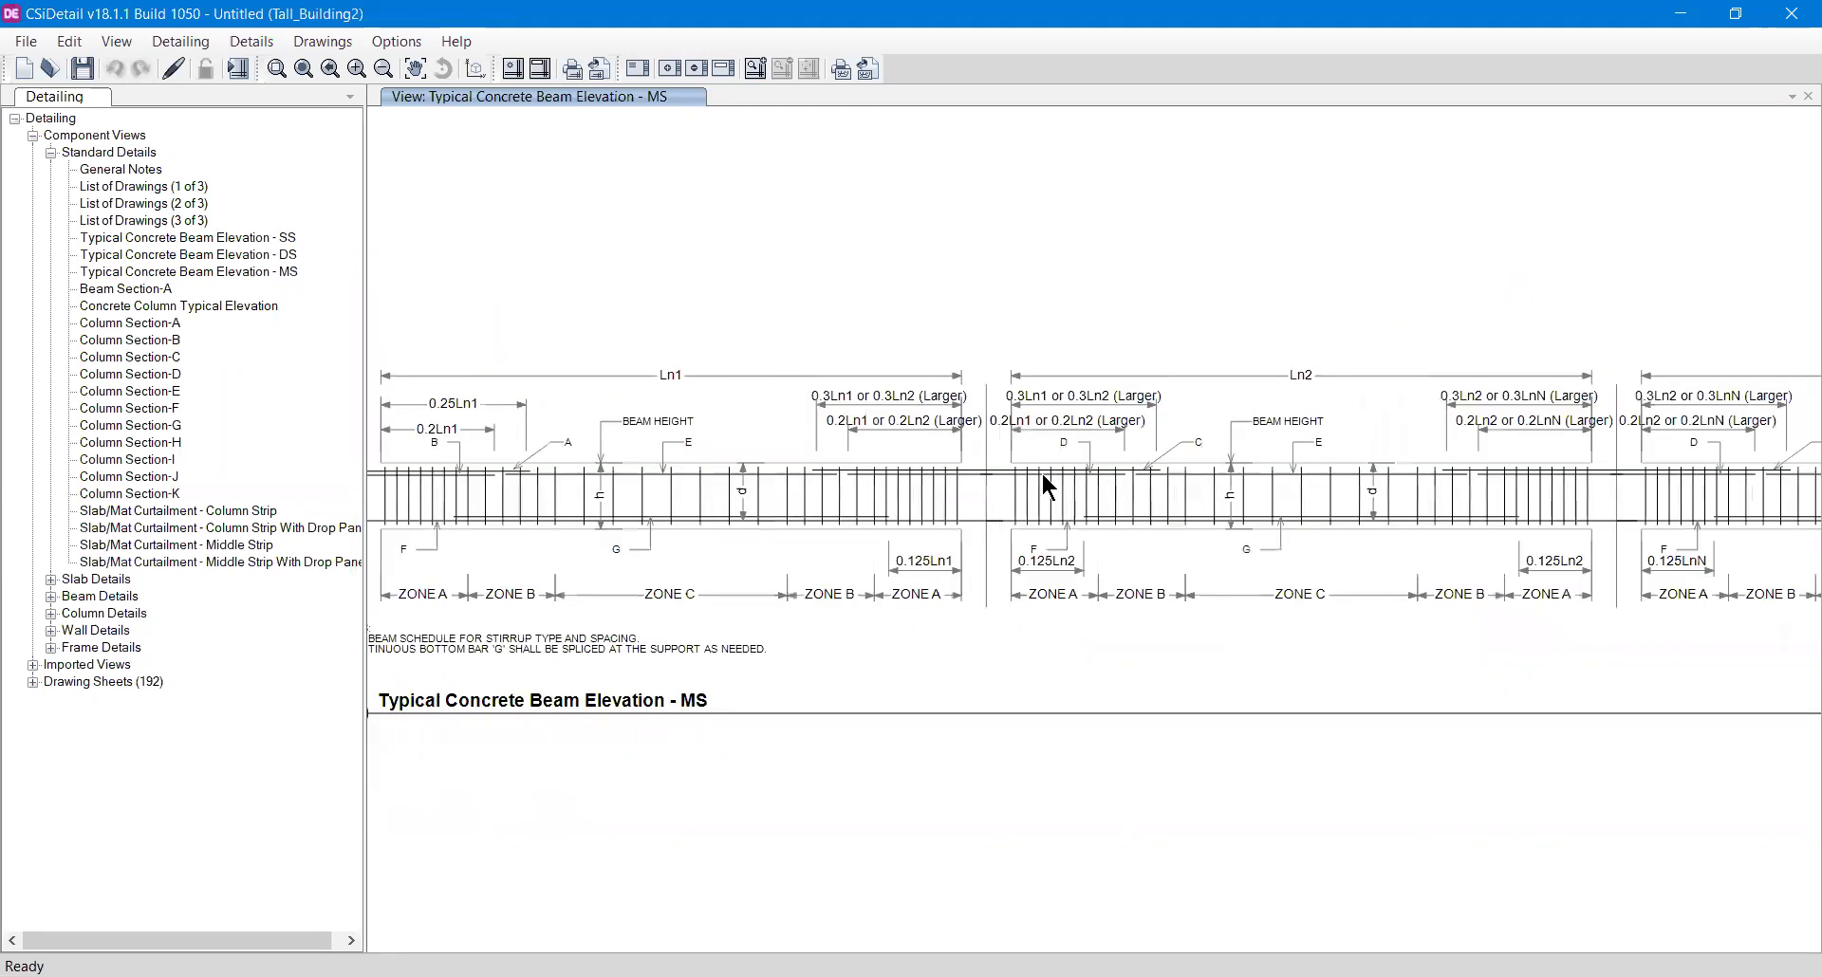
{"action": "scroll", "coordinate": [995, 513], "scroll_direction": "left", "scroll_amount": 2}
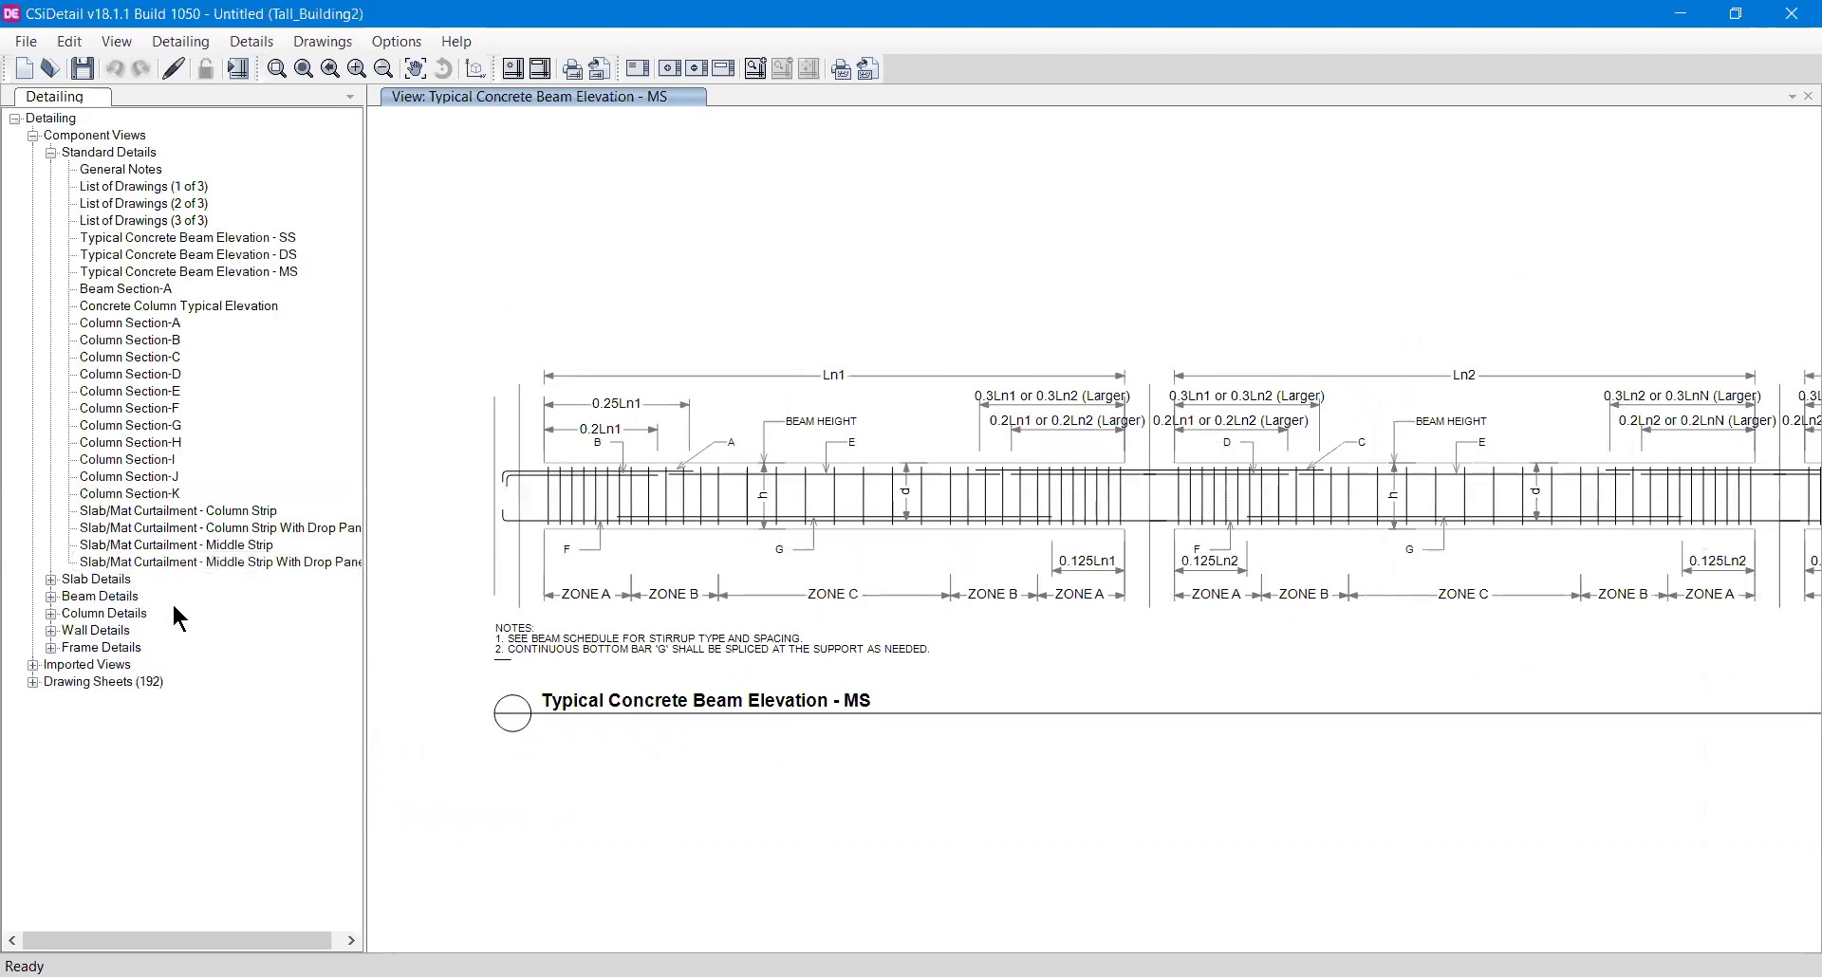
{"action": "scroll", "coordinate": [948, 611], "scroll_direction": "right", "scroll_amount": 2}
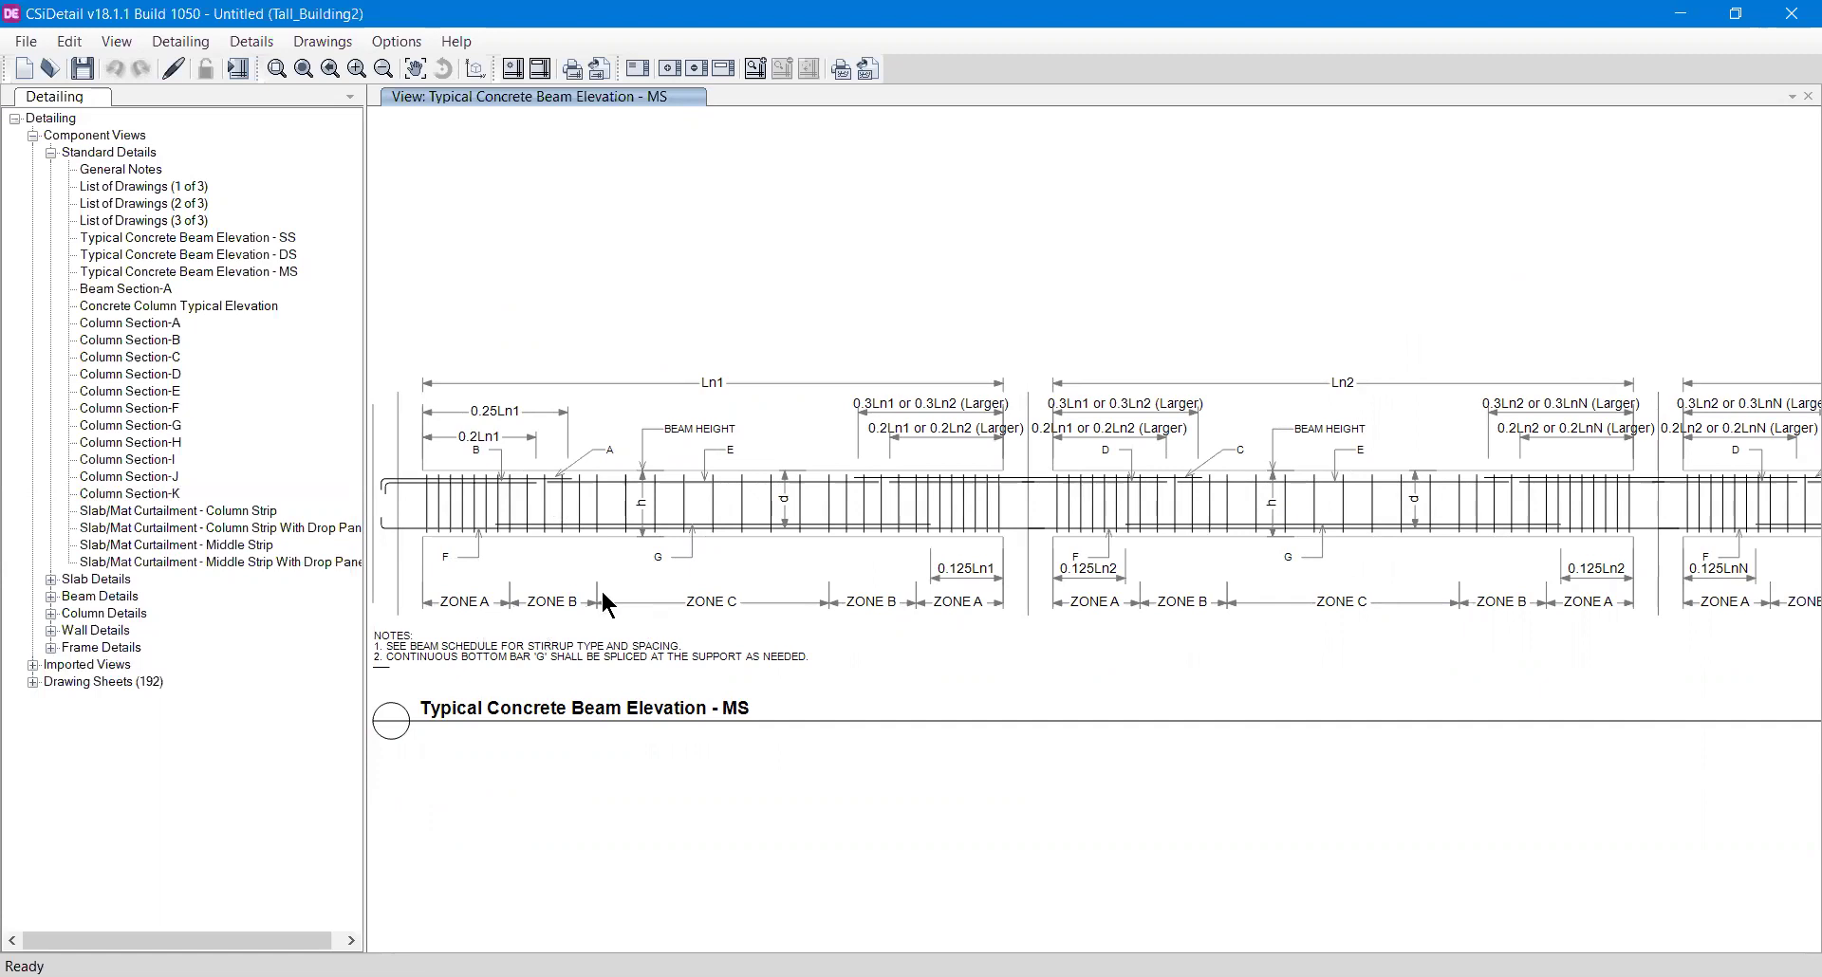
{"action": "scroll", "coordinate": [520, 463], "scroll_direction": "up", "scroll_amount": 1}
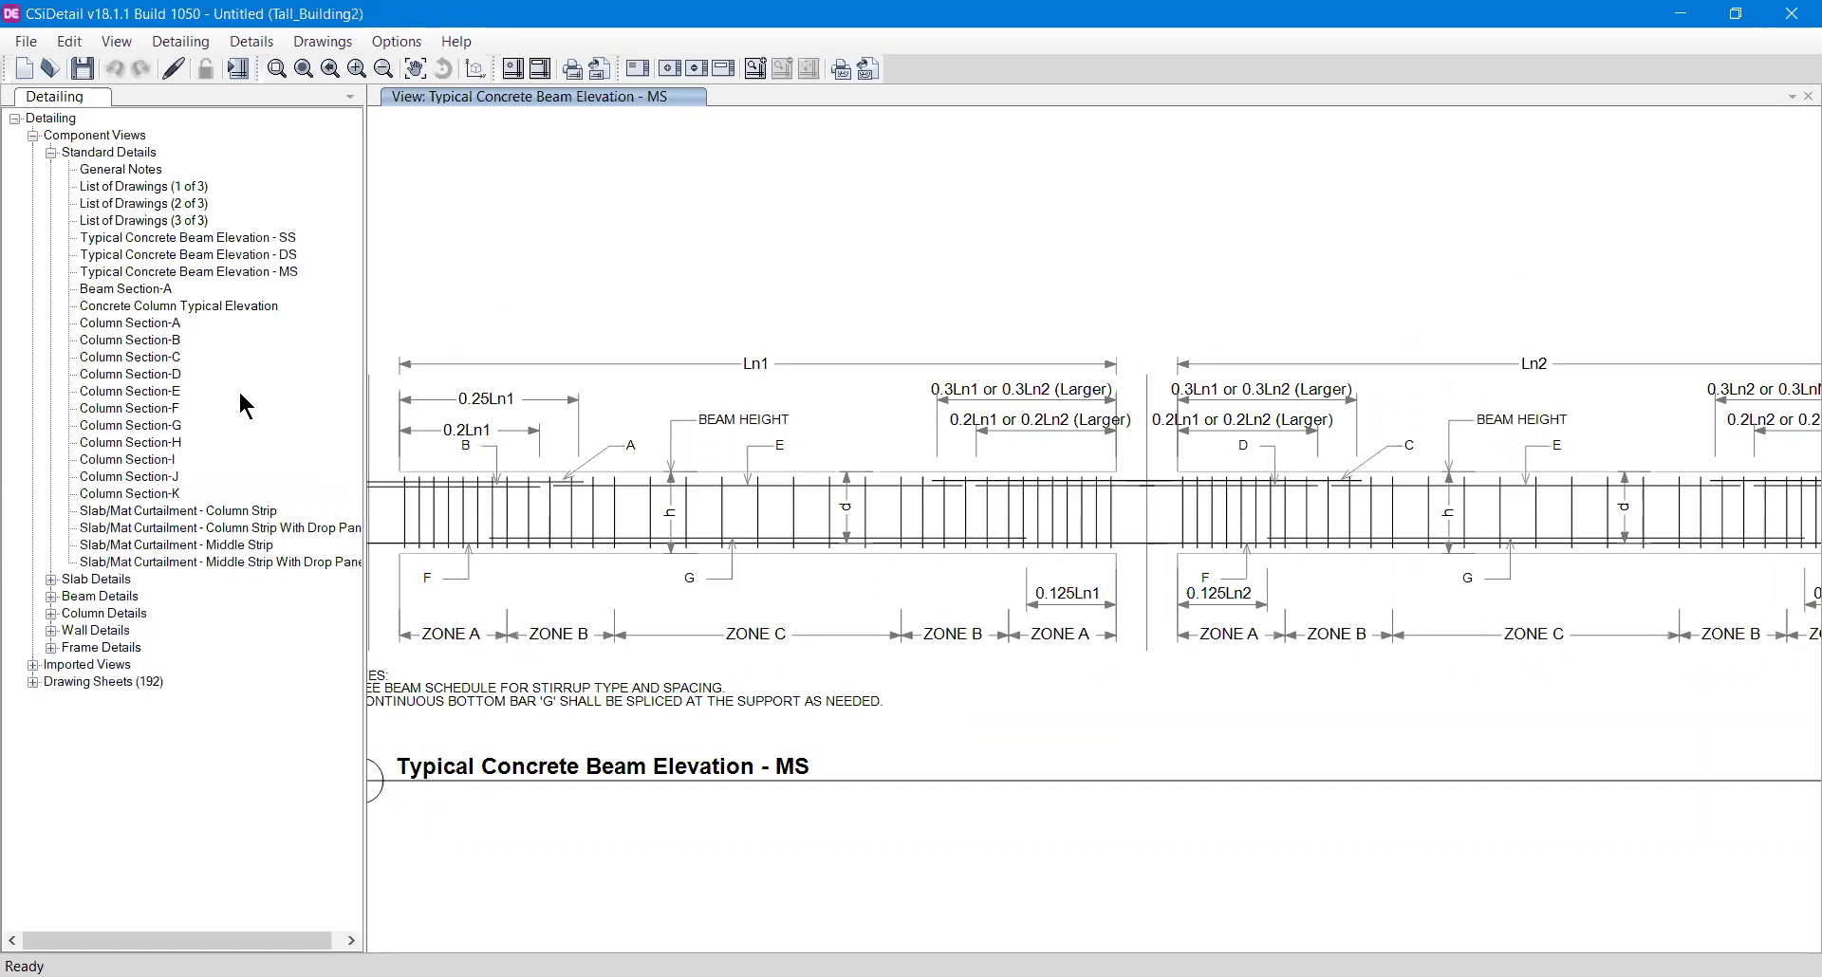
- Revisit the SS, DS and MS beam elevations and open the Beam Section-A detail
{"action": "left_click", "coordinate": [241, 239]}
{"action": "left_click", "coordinate": [241, 257]}
{"action": "left_click", "coordinate": [237, 272]}
{"action": "left_click", "coordinate": [154, 291]}
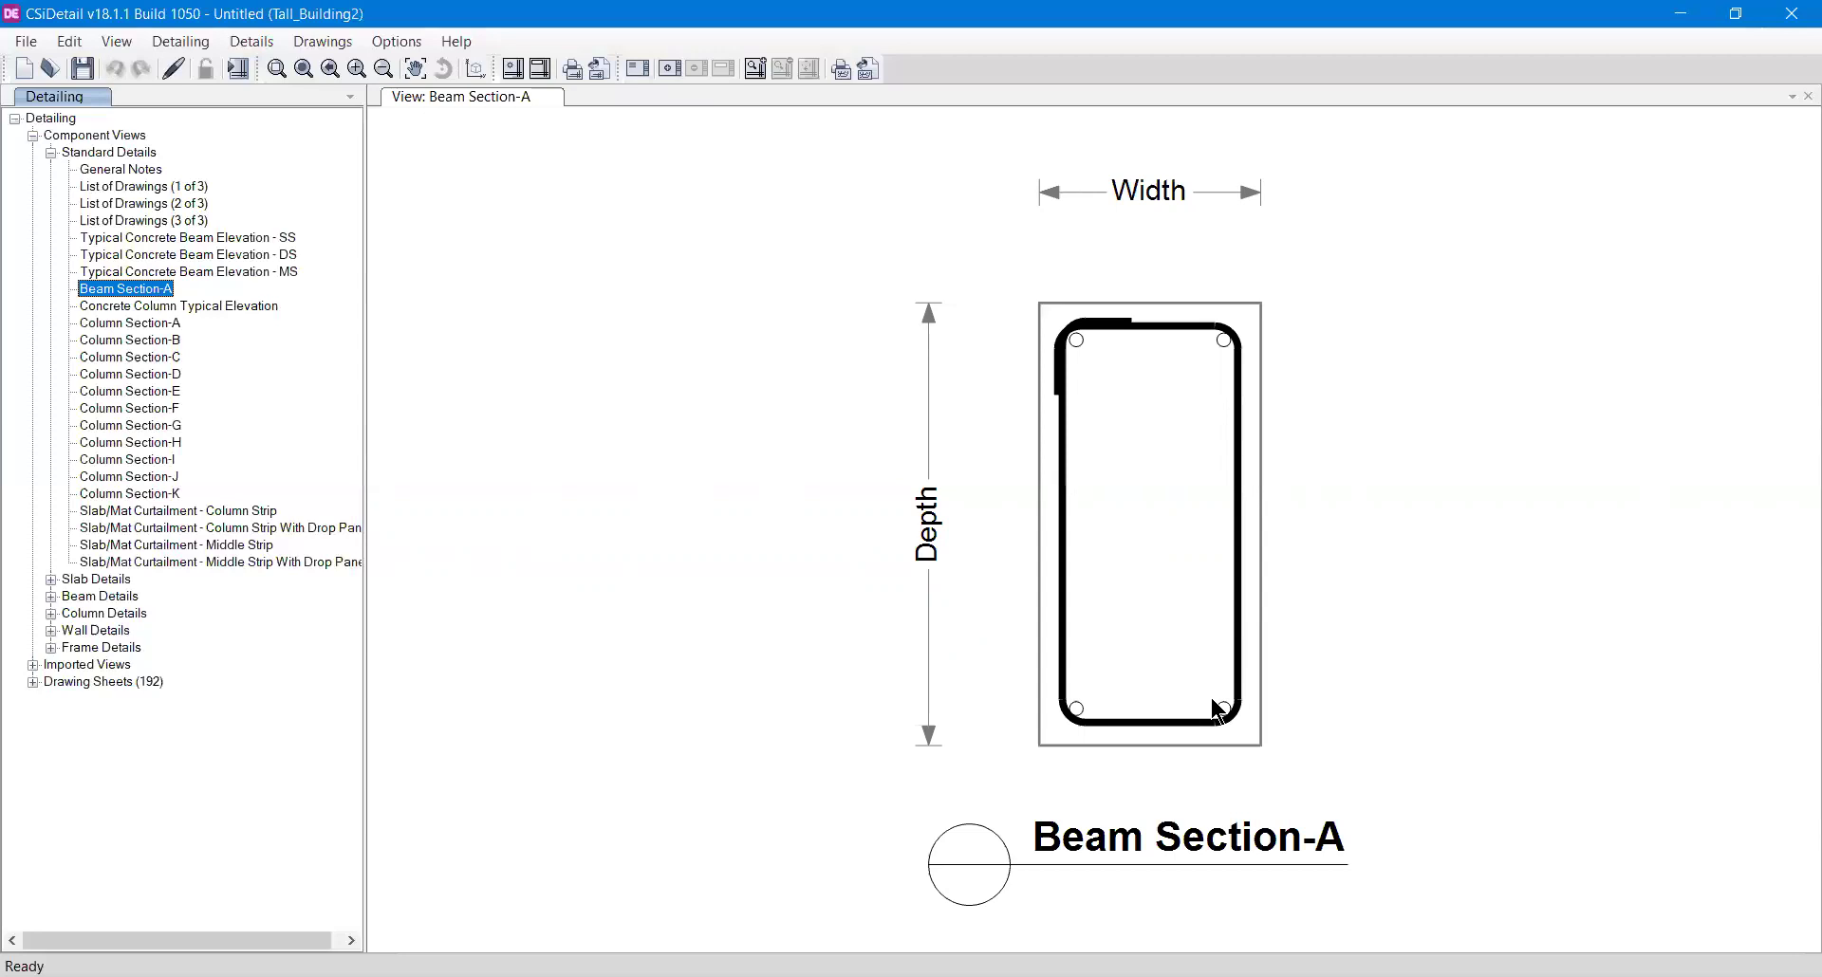
- Open the Concrete Column Typical Elevation and inspect its ties, offset bars and typical laps up close
{"action": "left_click", "coordinate": [179, 323]}
{"action": "left_click", "coordinate": [177, 306]}
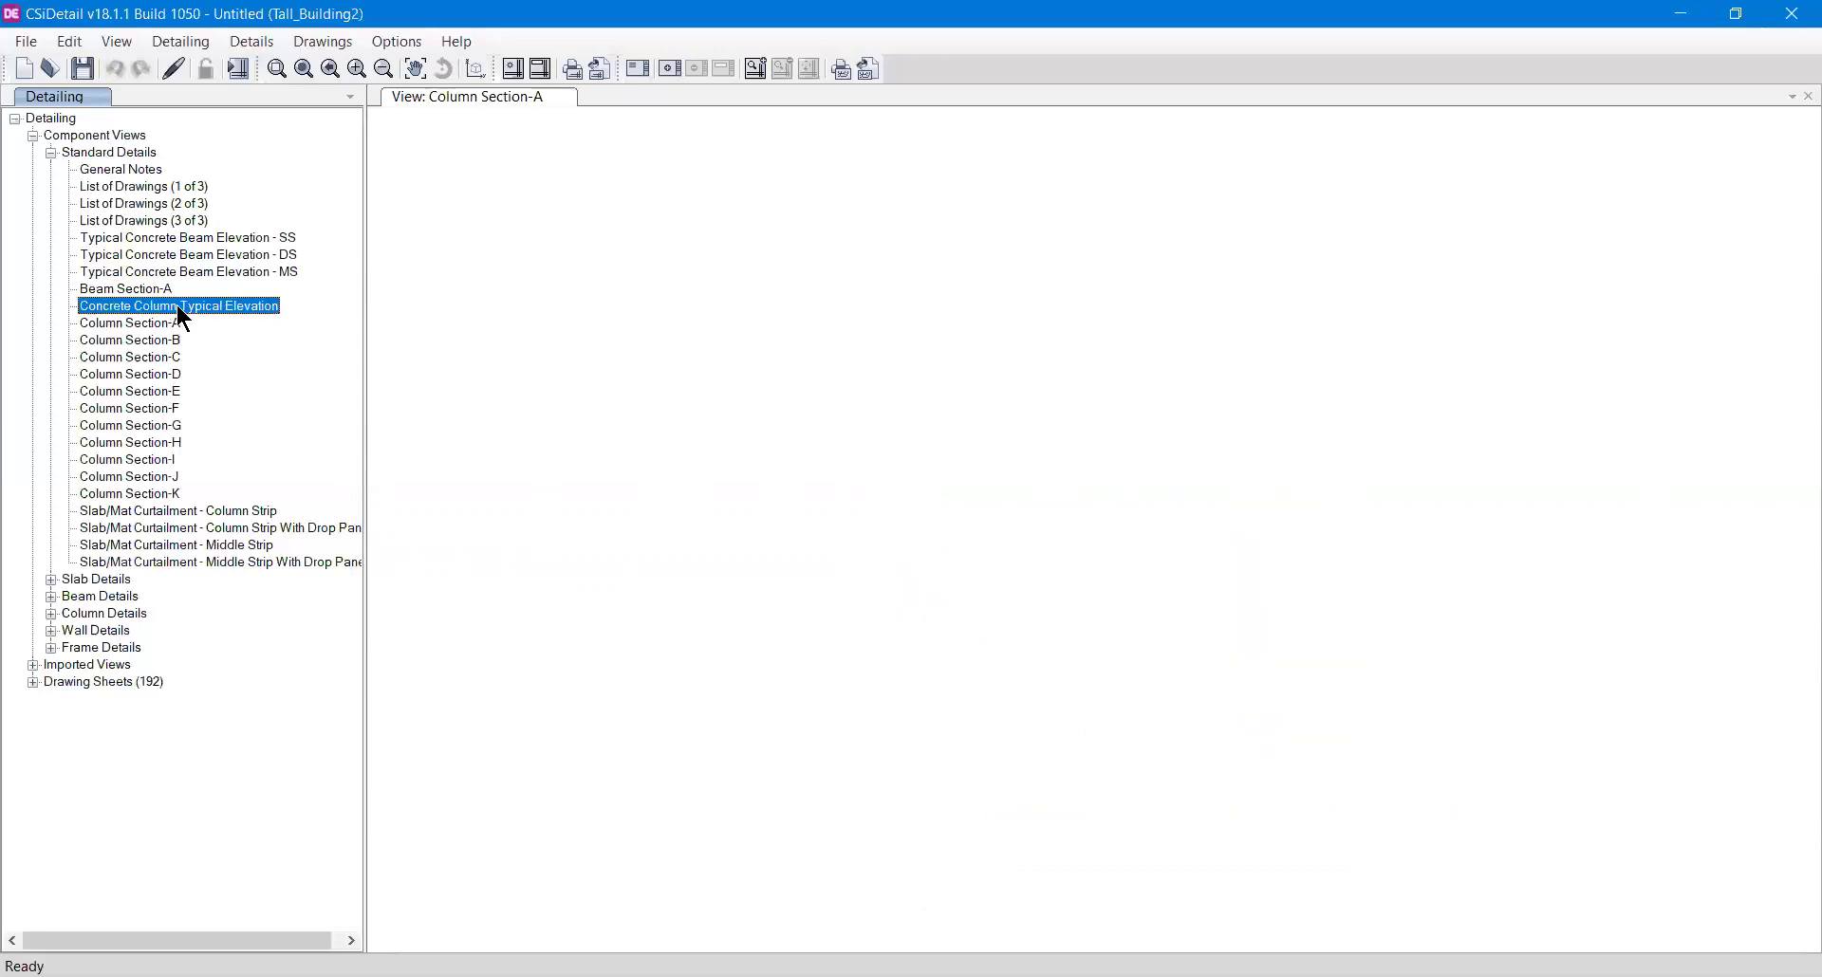
{"action": "scroll", "coordinate": [1290, 738], "scroll_direction": "up", "scroll_amount": 3}
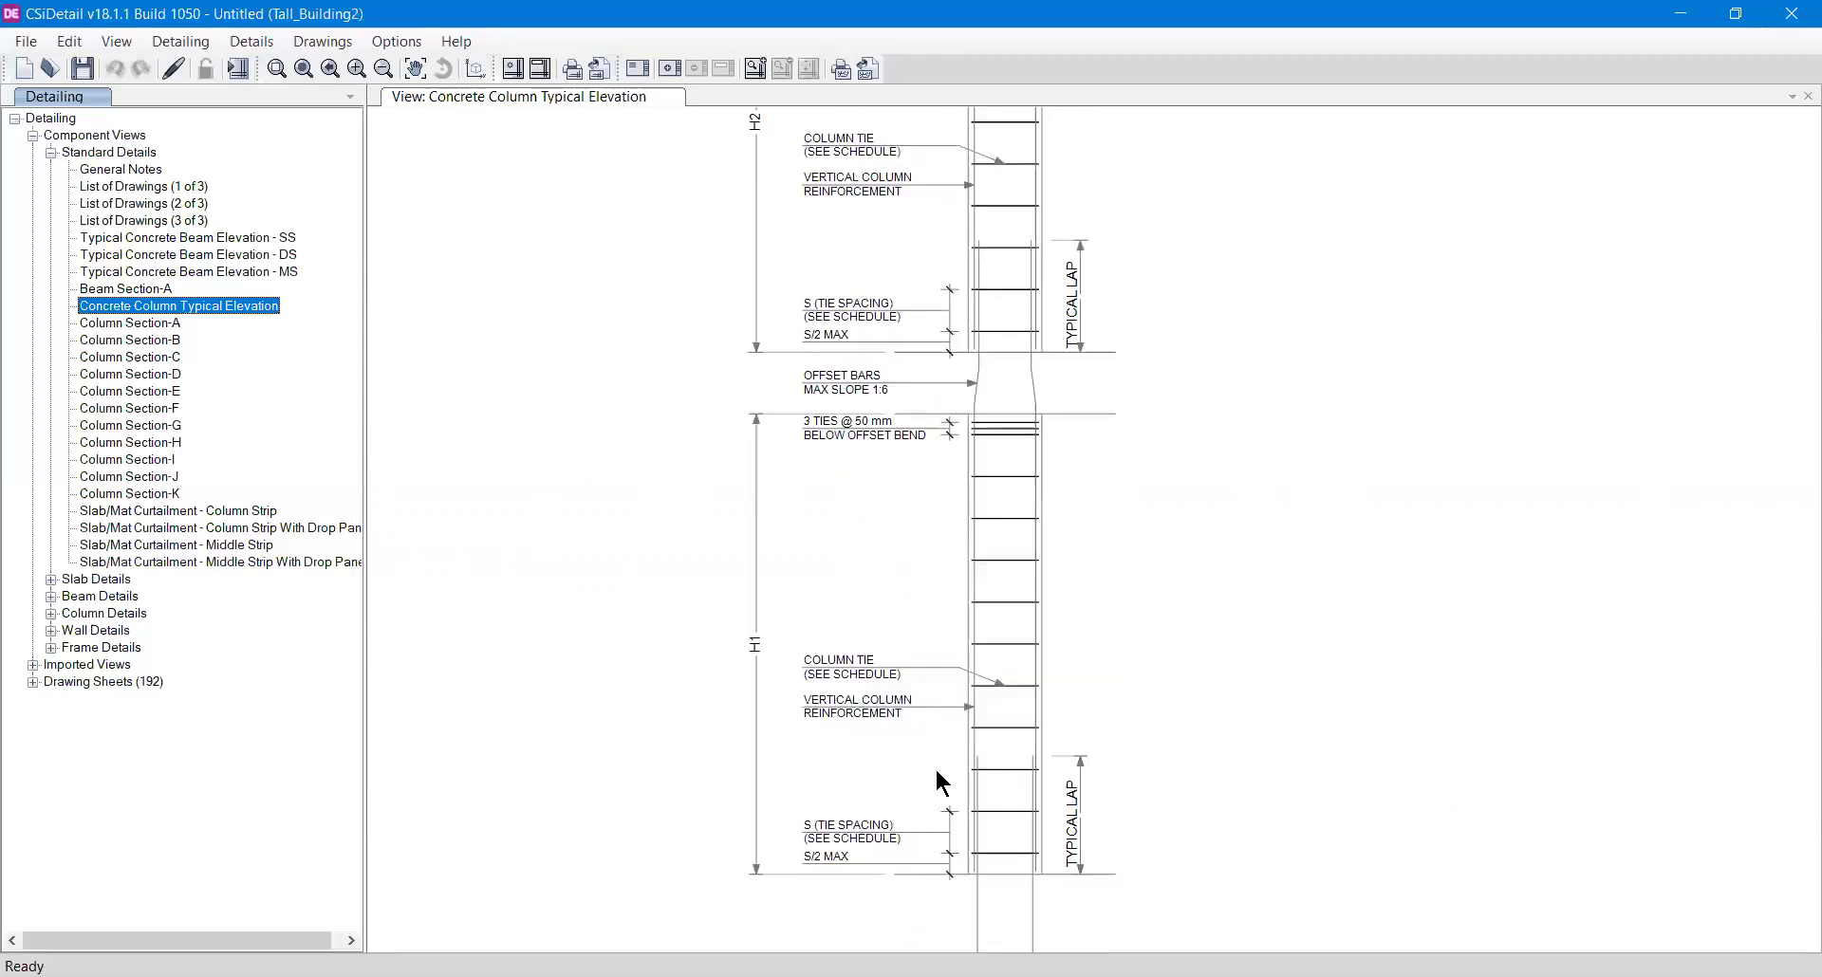
{"action": "scroll", "coordinate": [874, 772], "scroll_direction": "up", "scroll_amount": 1}
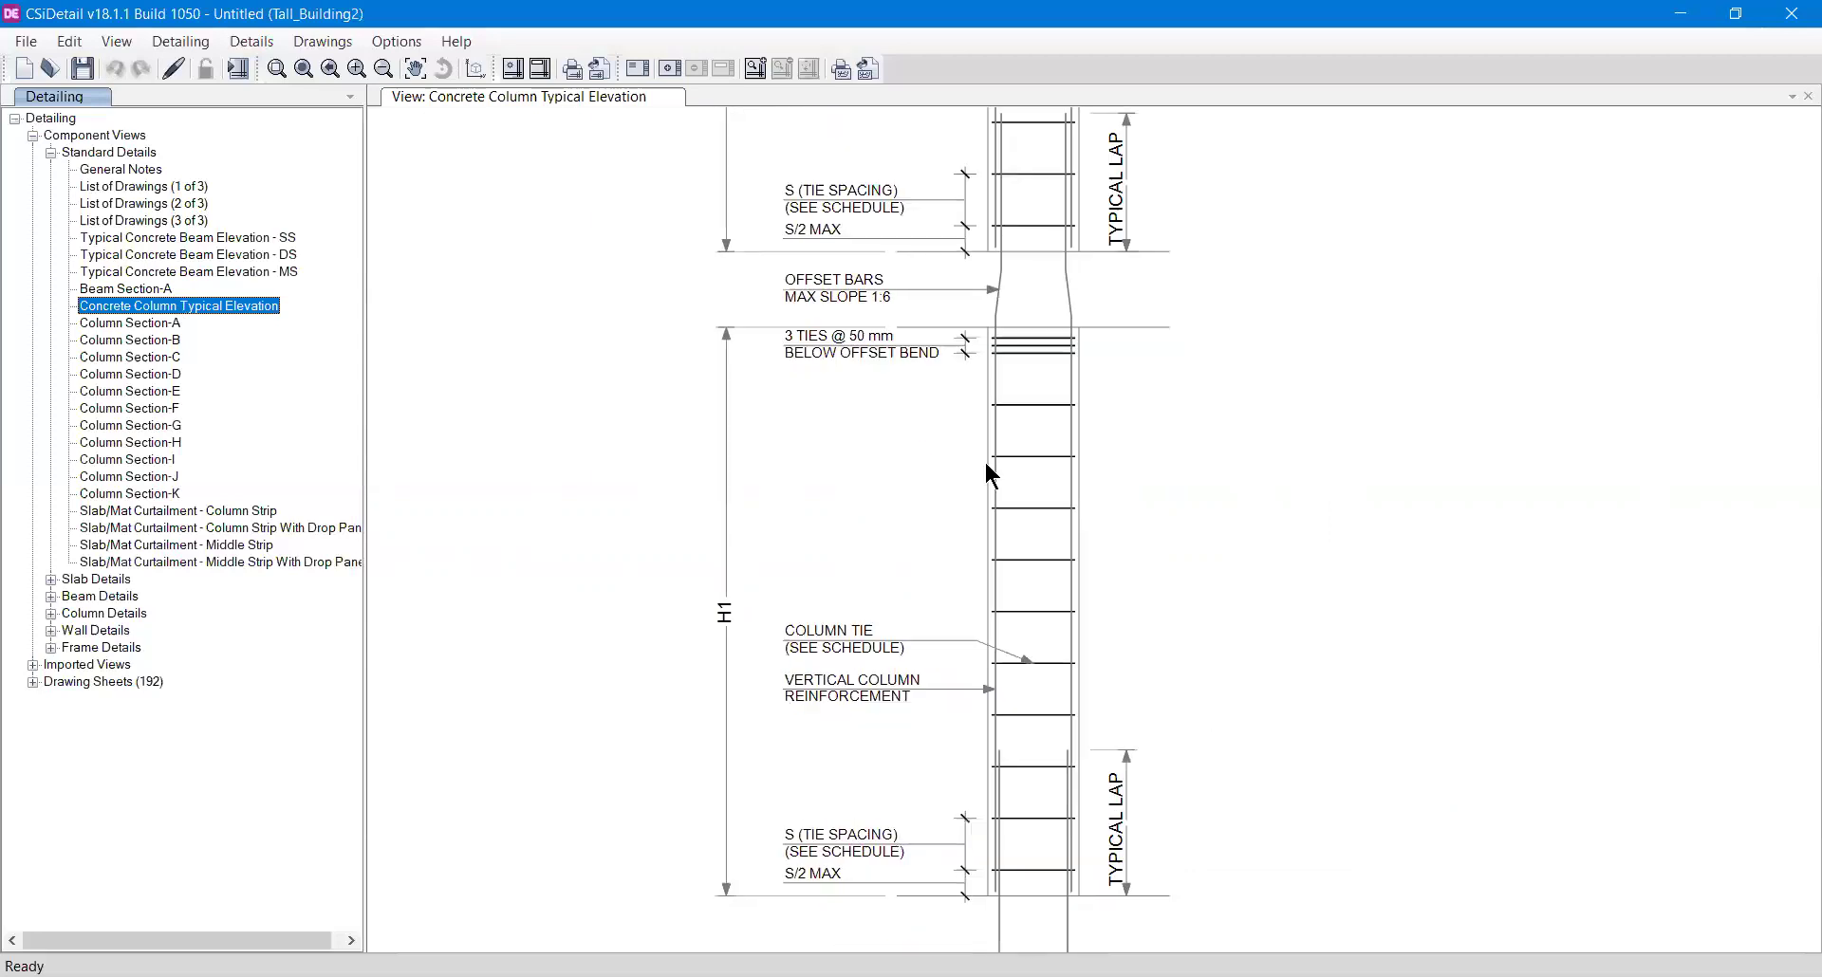
- View the details for Column Sections A, B, D and G and the Slab/Mat Curtailment - Column Strip
{"action": "left_click", "coordinate": [112, 325]}
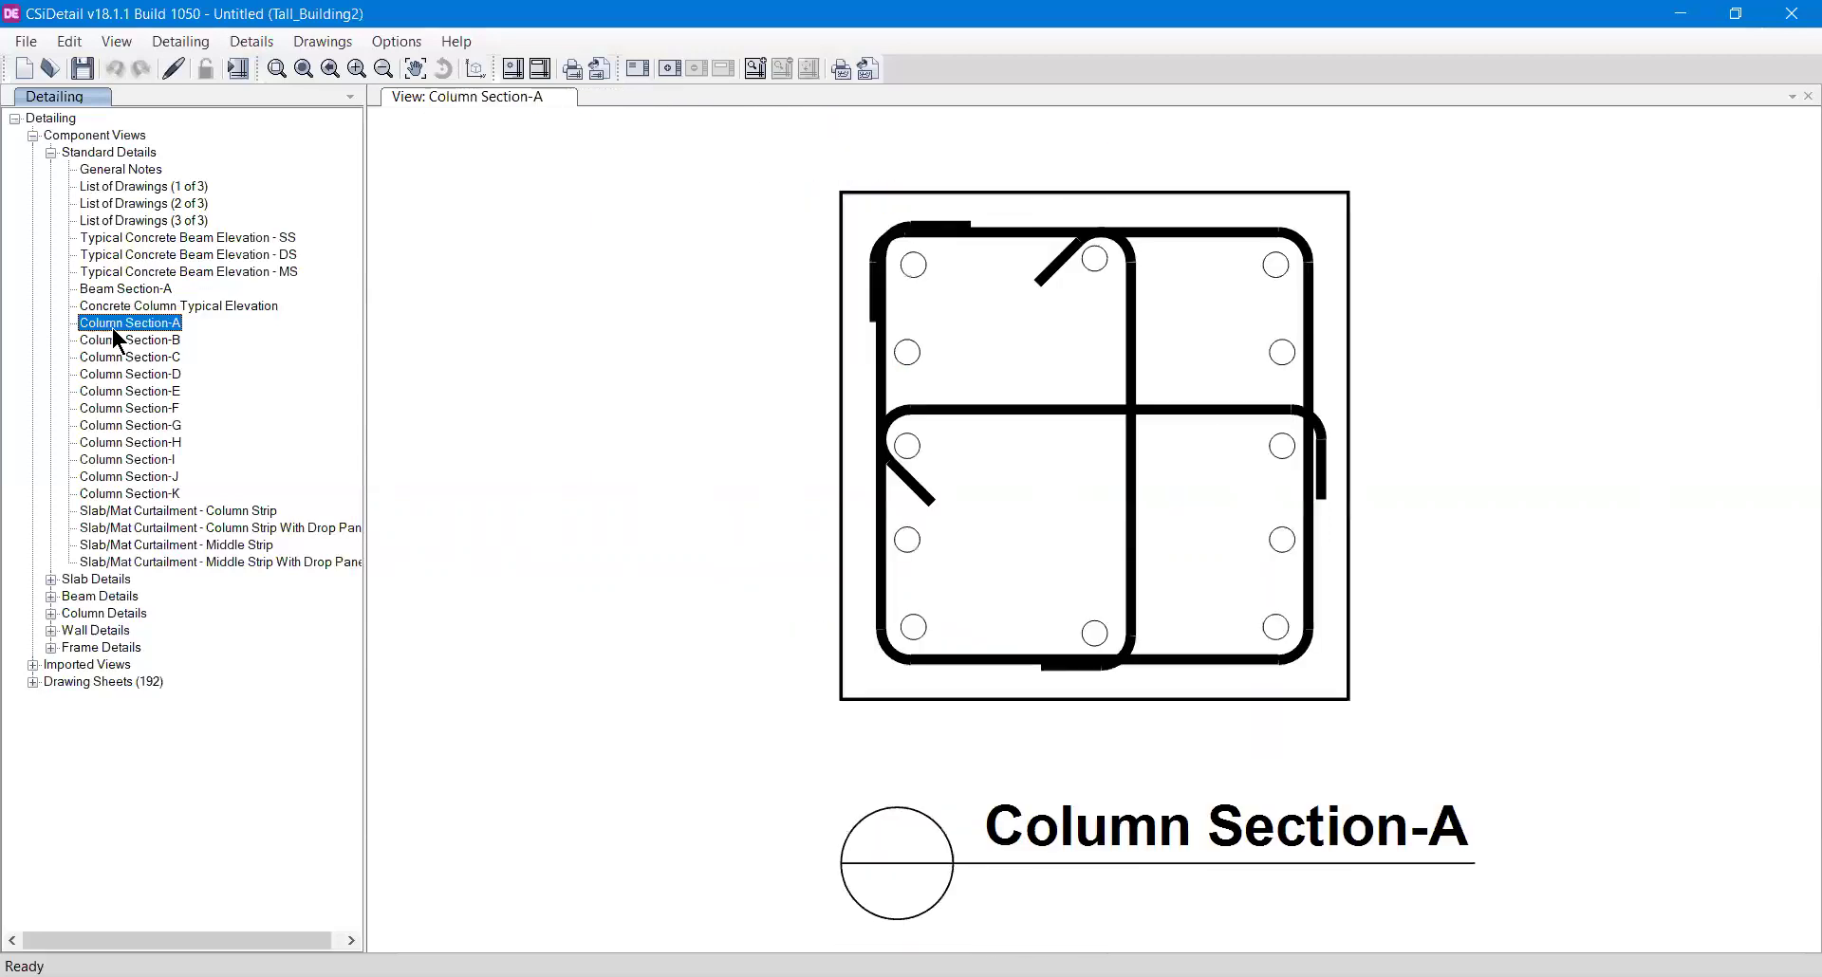
{"action": "left_click", "coordinate": [140, 340]}
{"action": "left_click", "coordinate": [147, 374]}
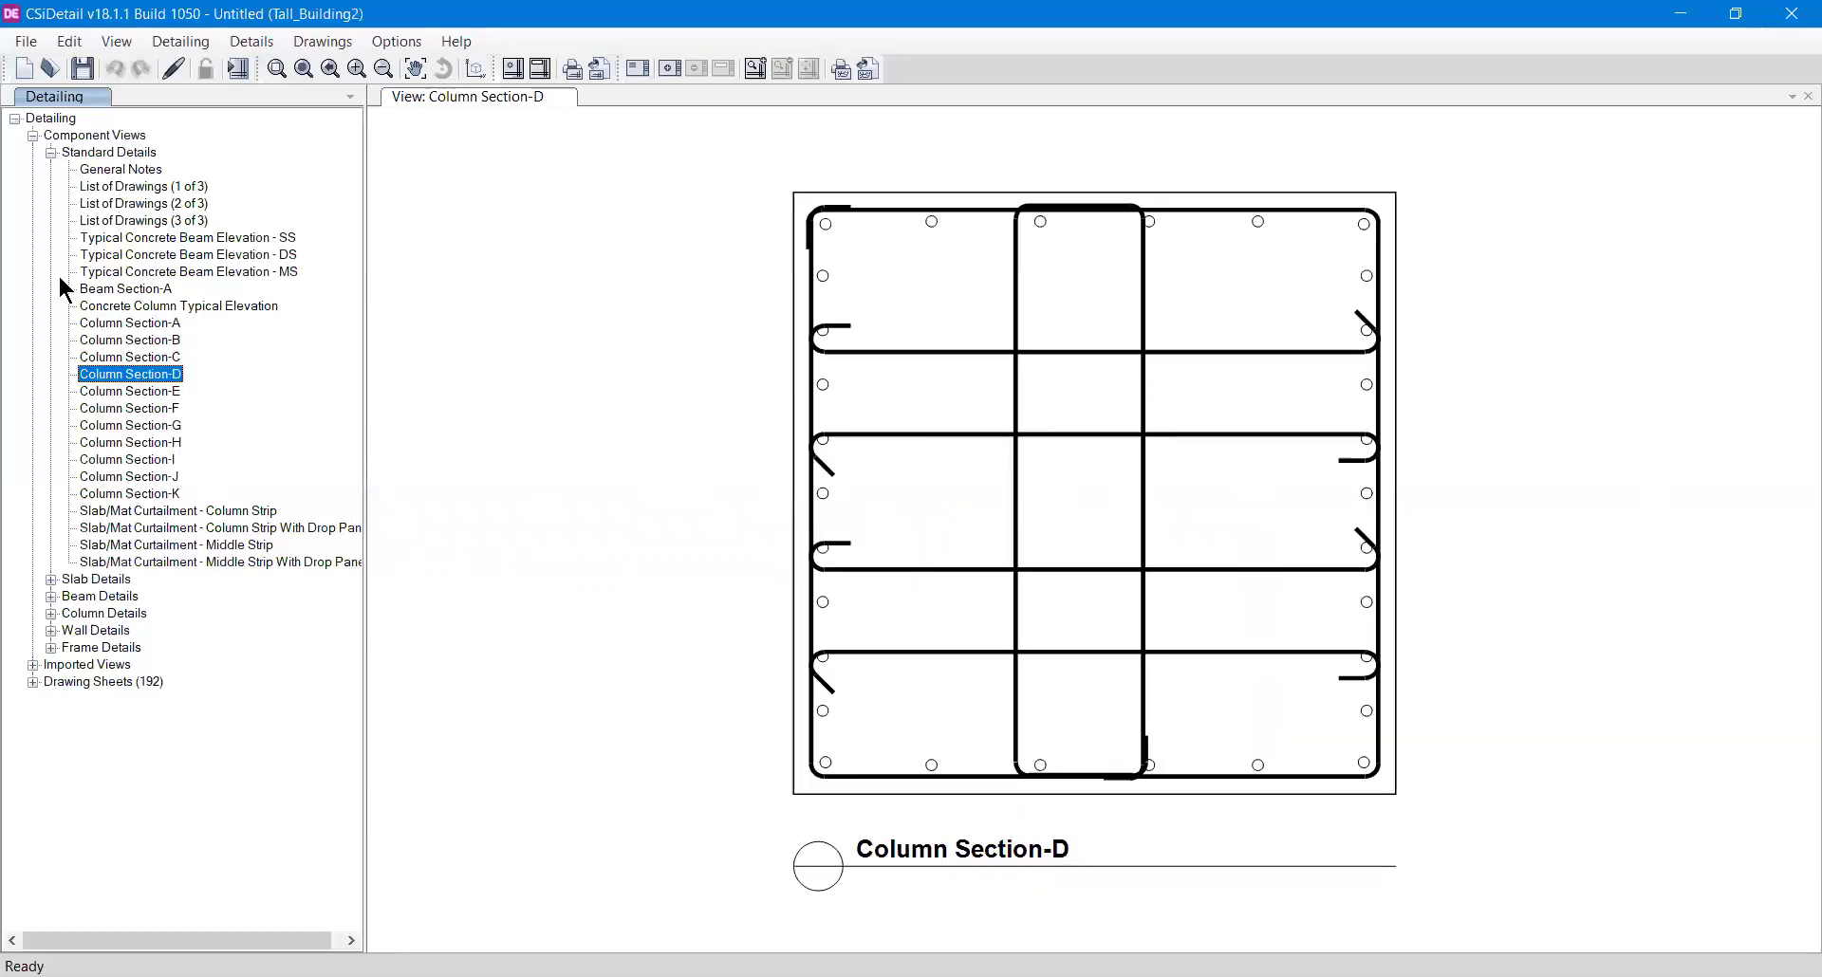
{"action": "left_click", "coordinate": [157, 513]}
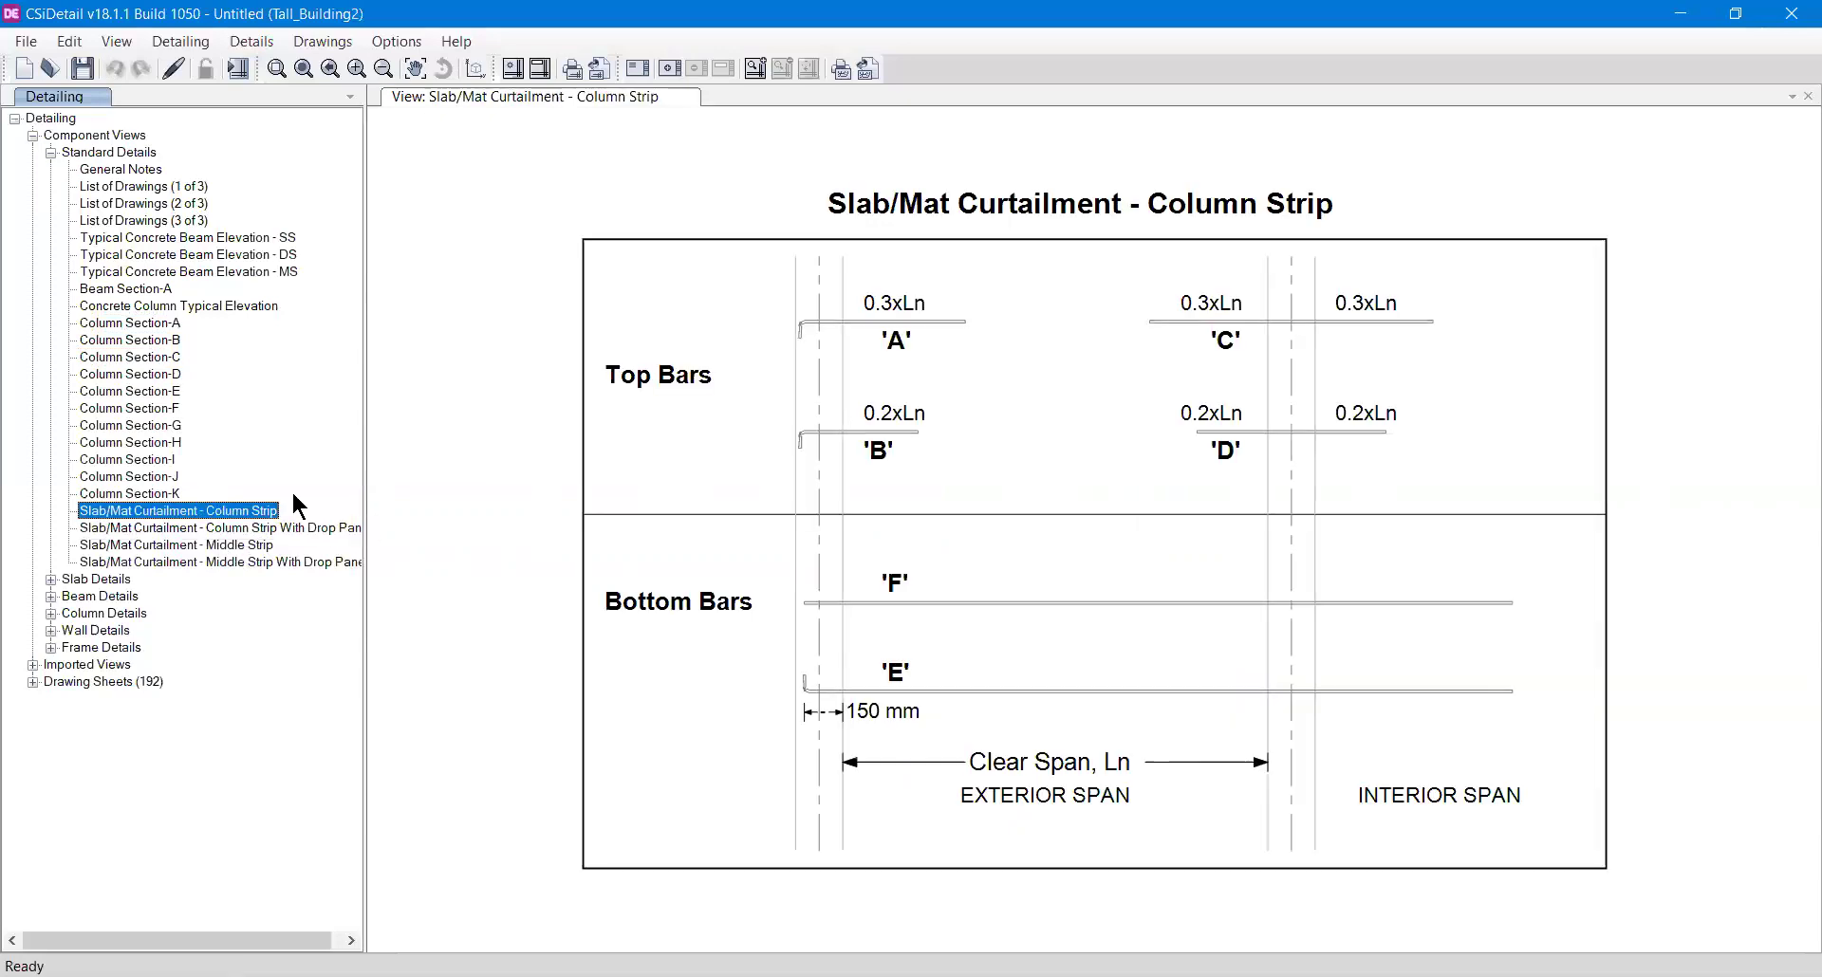
{"action": "left_click", "coordinate": [125, 427]}
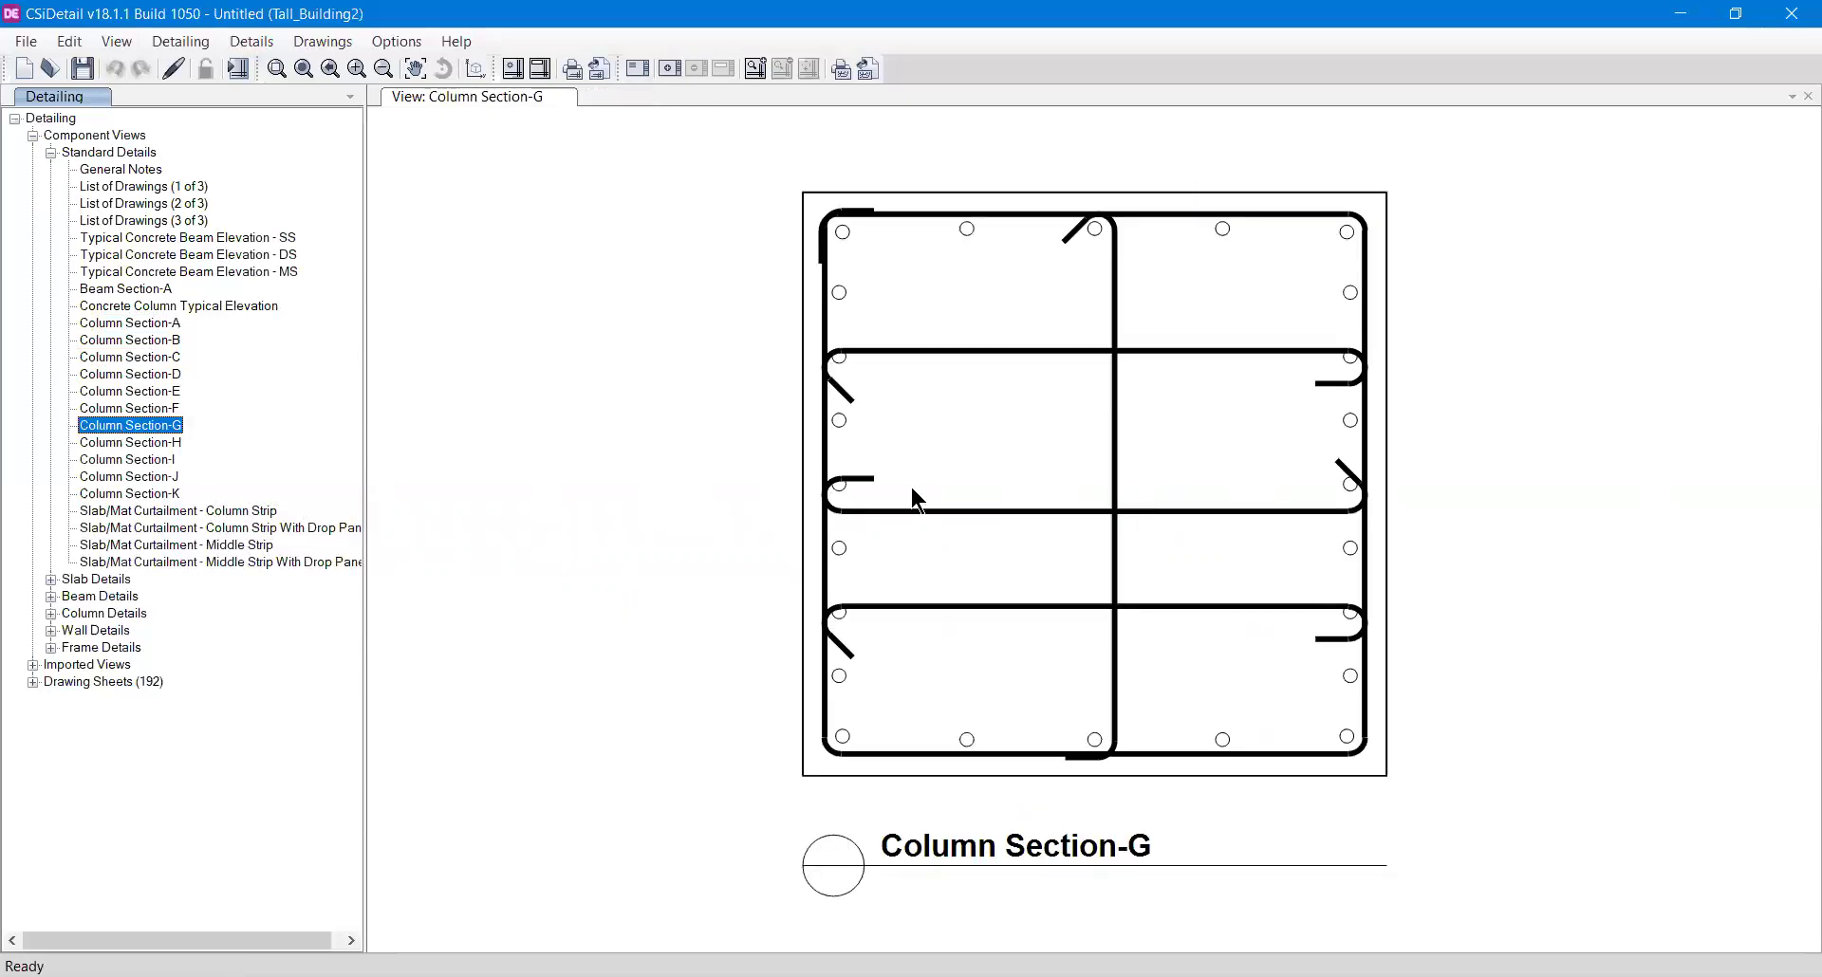
- Look through the story list of the slab framing plans and sections, and collapse the Standard Details and Slab Details groups
{"action": "left_click", "coordinate": [51, 154]}
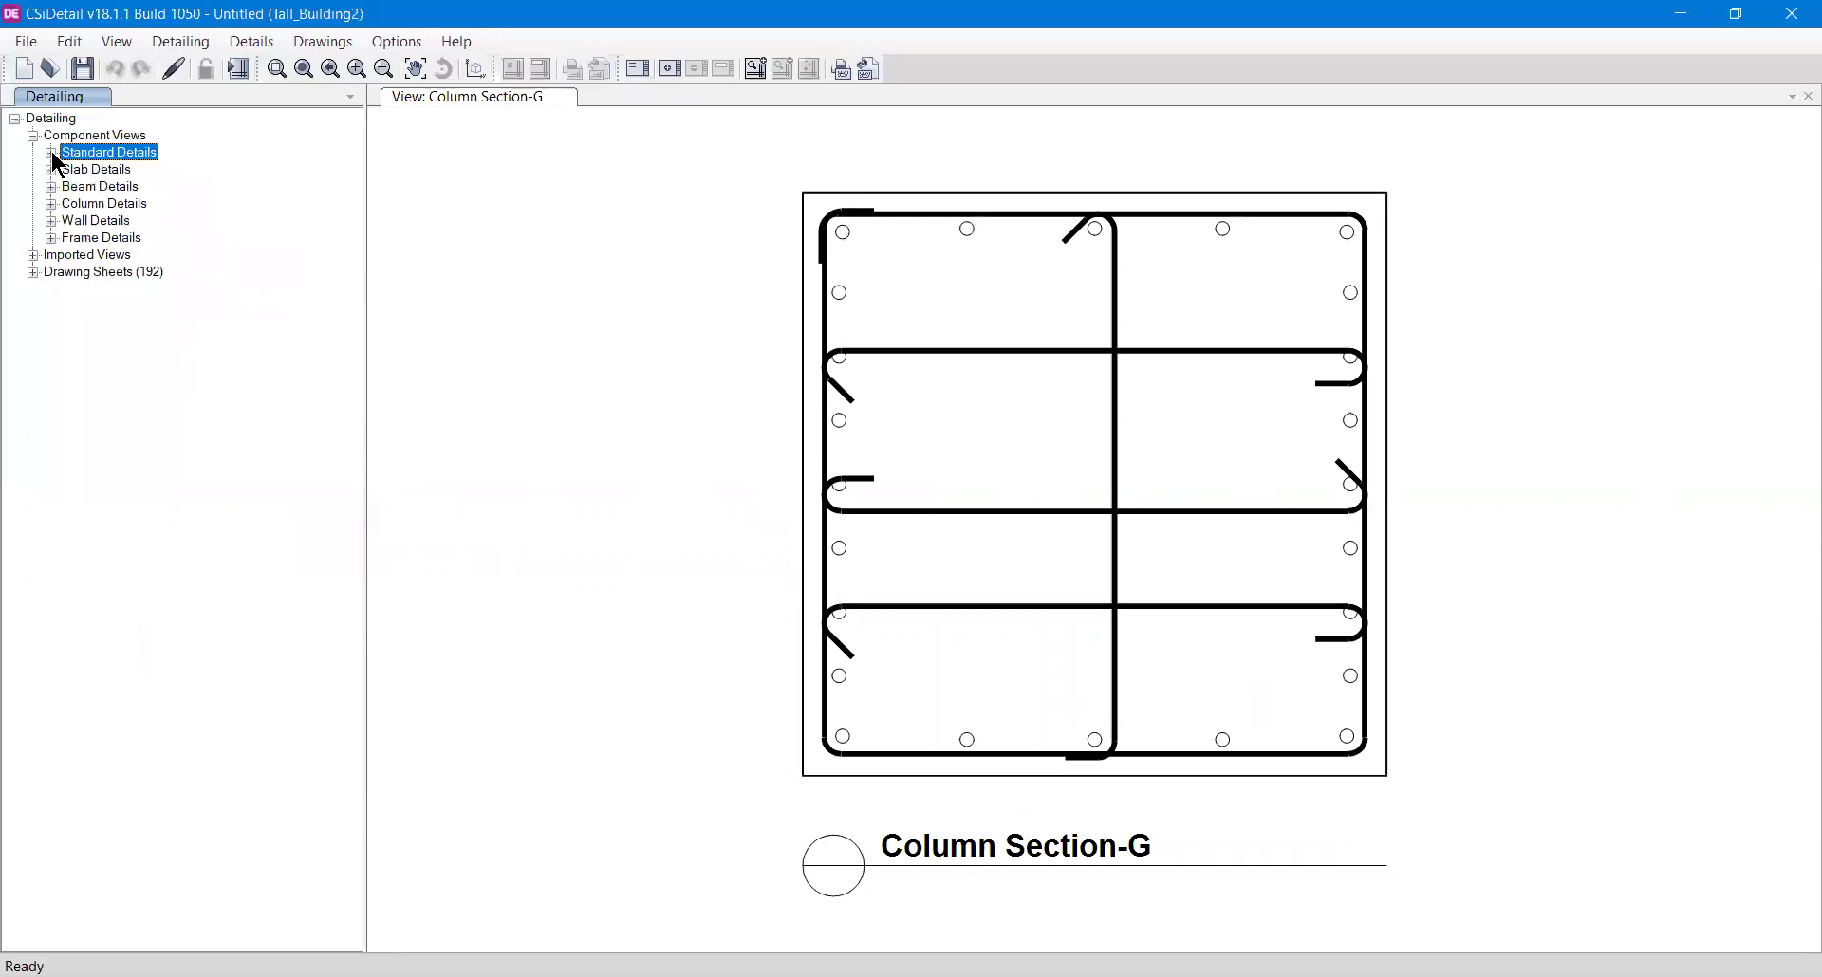
{"action": "left_click", "coordinate": [51, 170]}
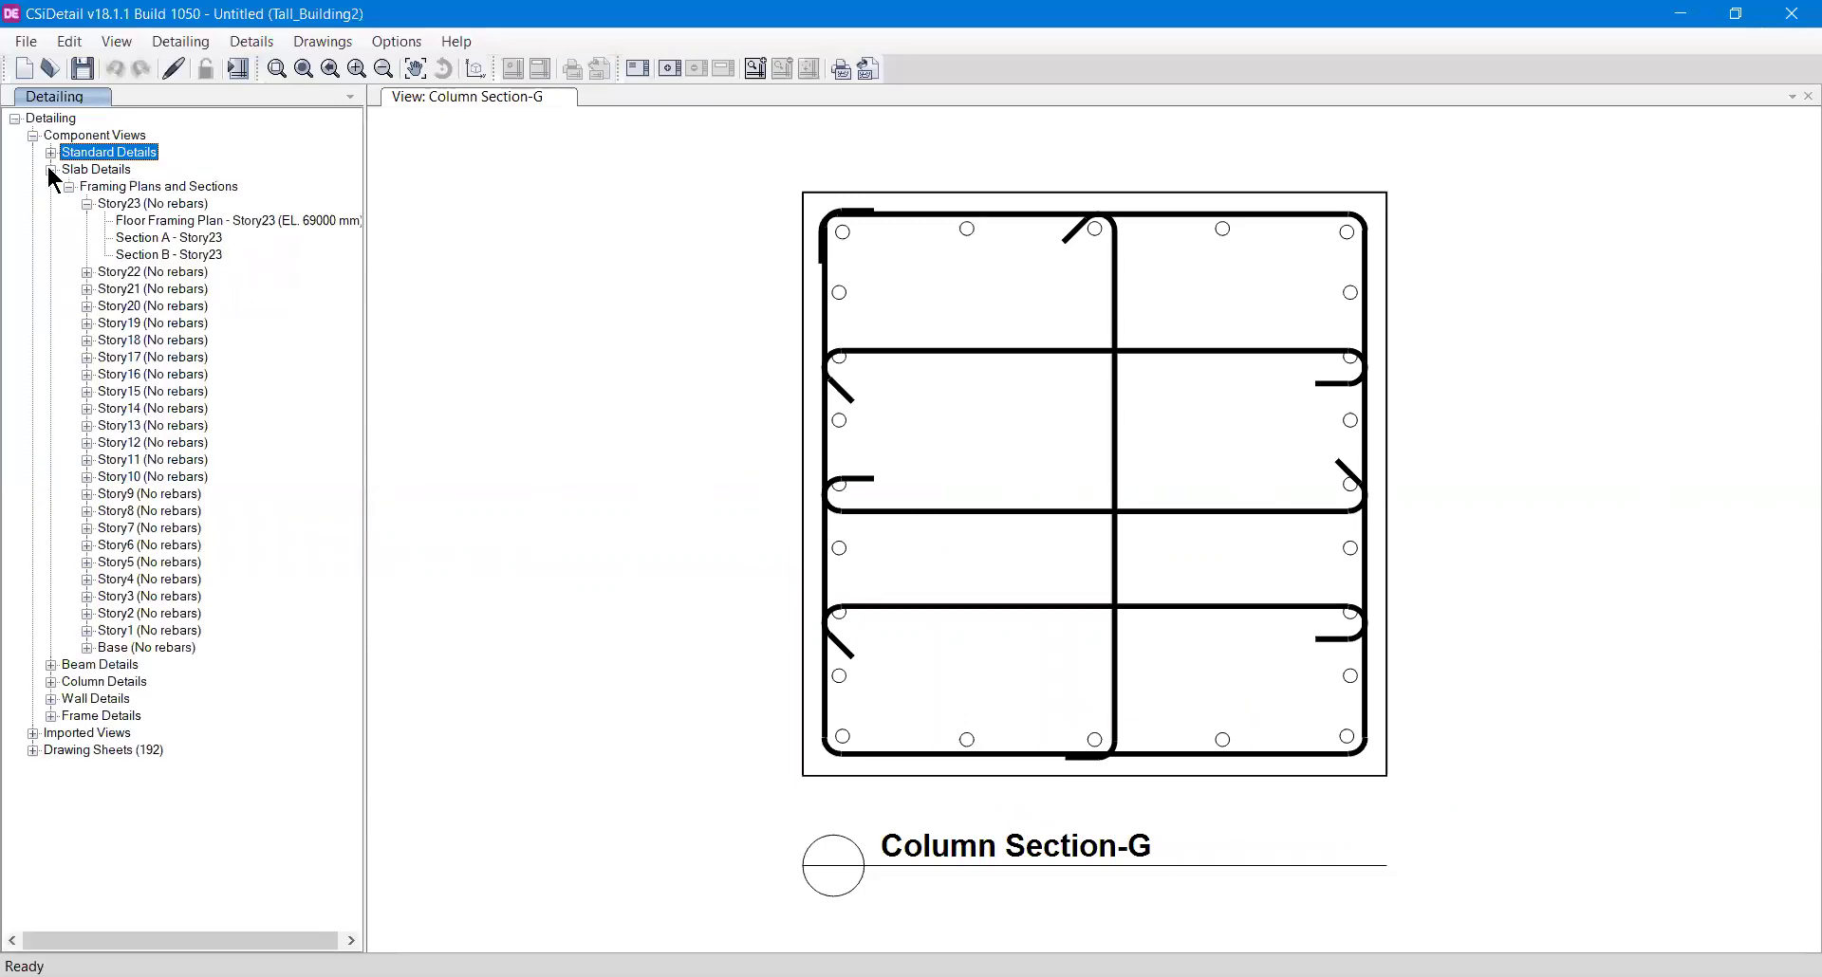
{"action": "left_click", "coordinate": [86, 204]}
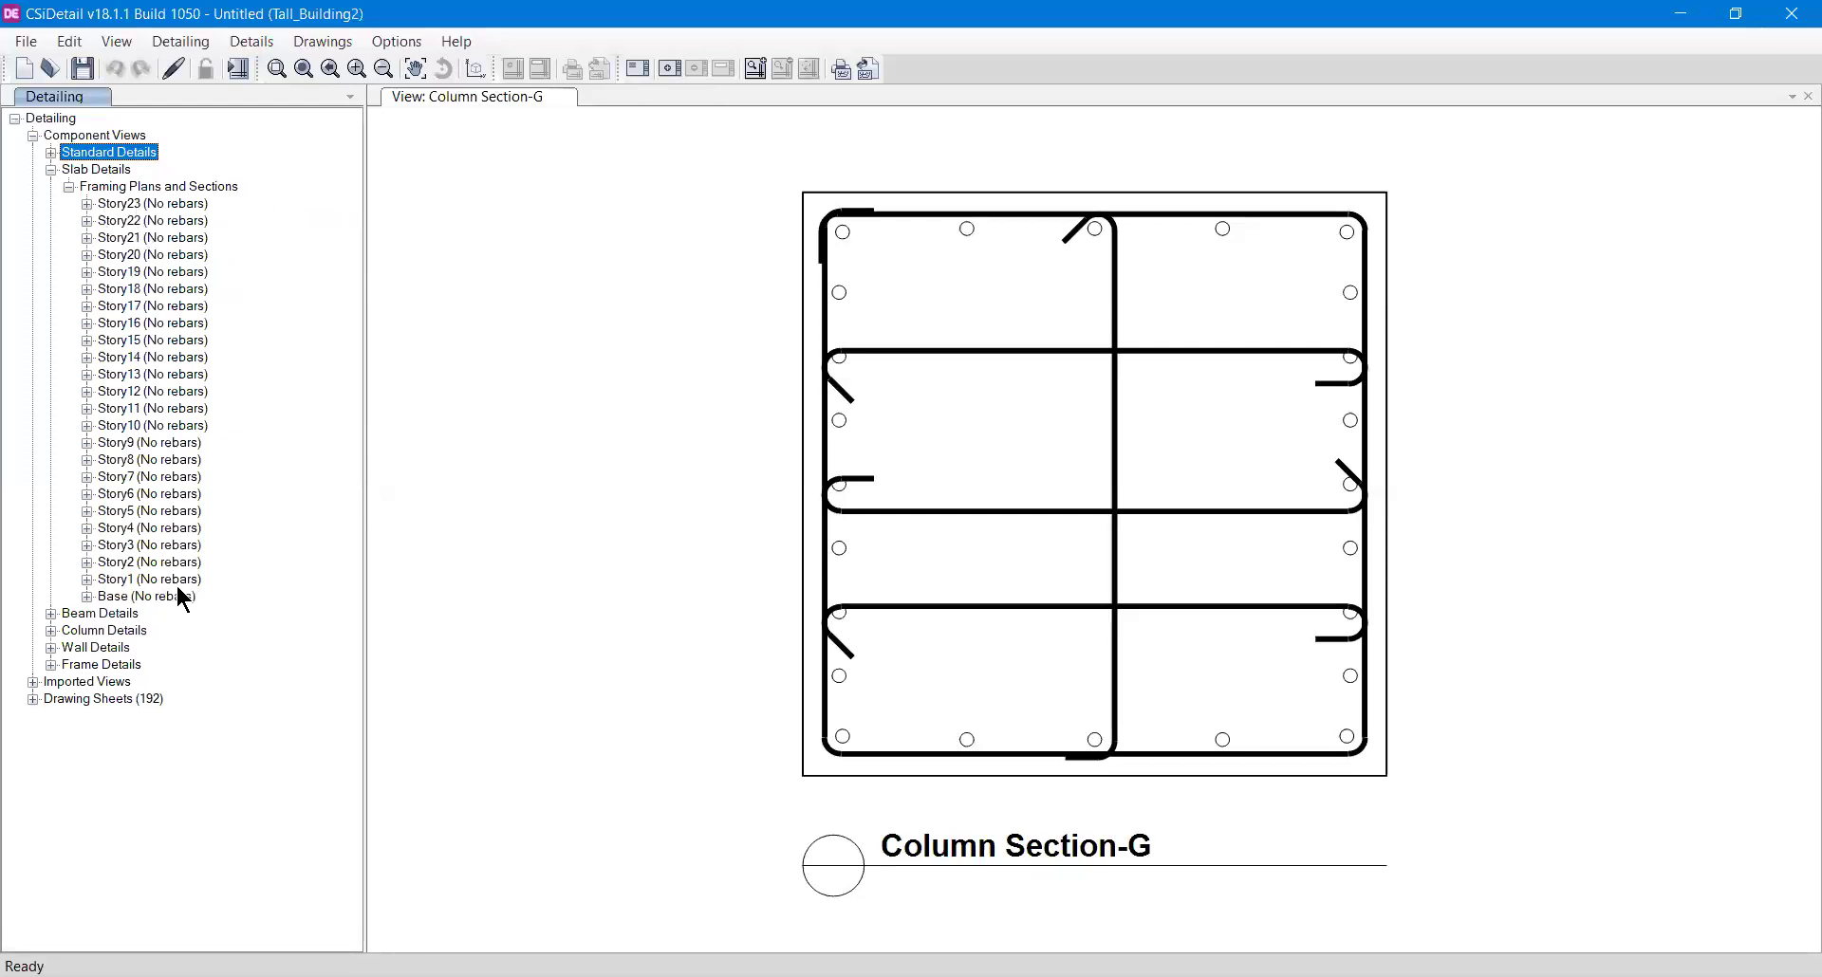
{"action": "left_click", "coordinate": [68, 186]}
{"action": "left_click", "coordinate": [50, 170]}
- List the framing plans of the concrete beams in Beam Details so that each story's full name and elevation can be read
{"action": "left_click", "coordinate": [50, 187]}
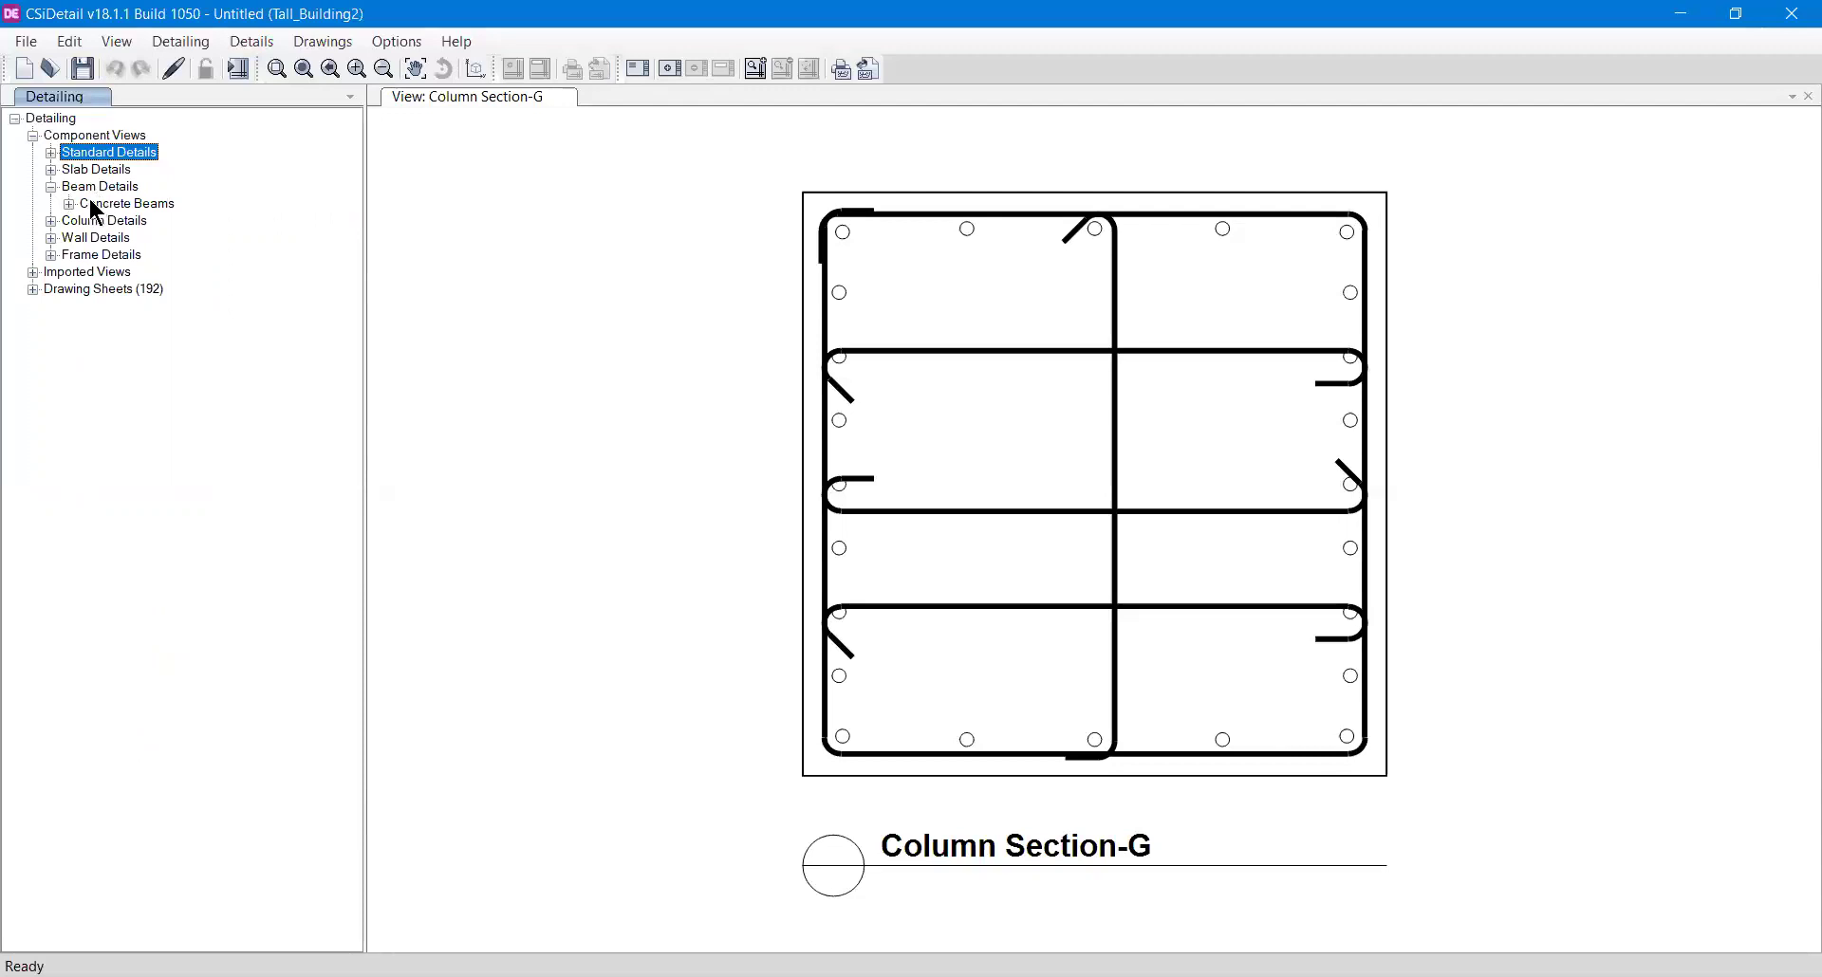
{"action": "left_click", "coordinate": [68, 204]}
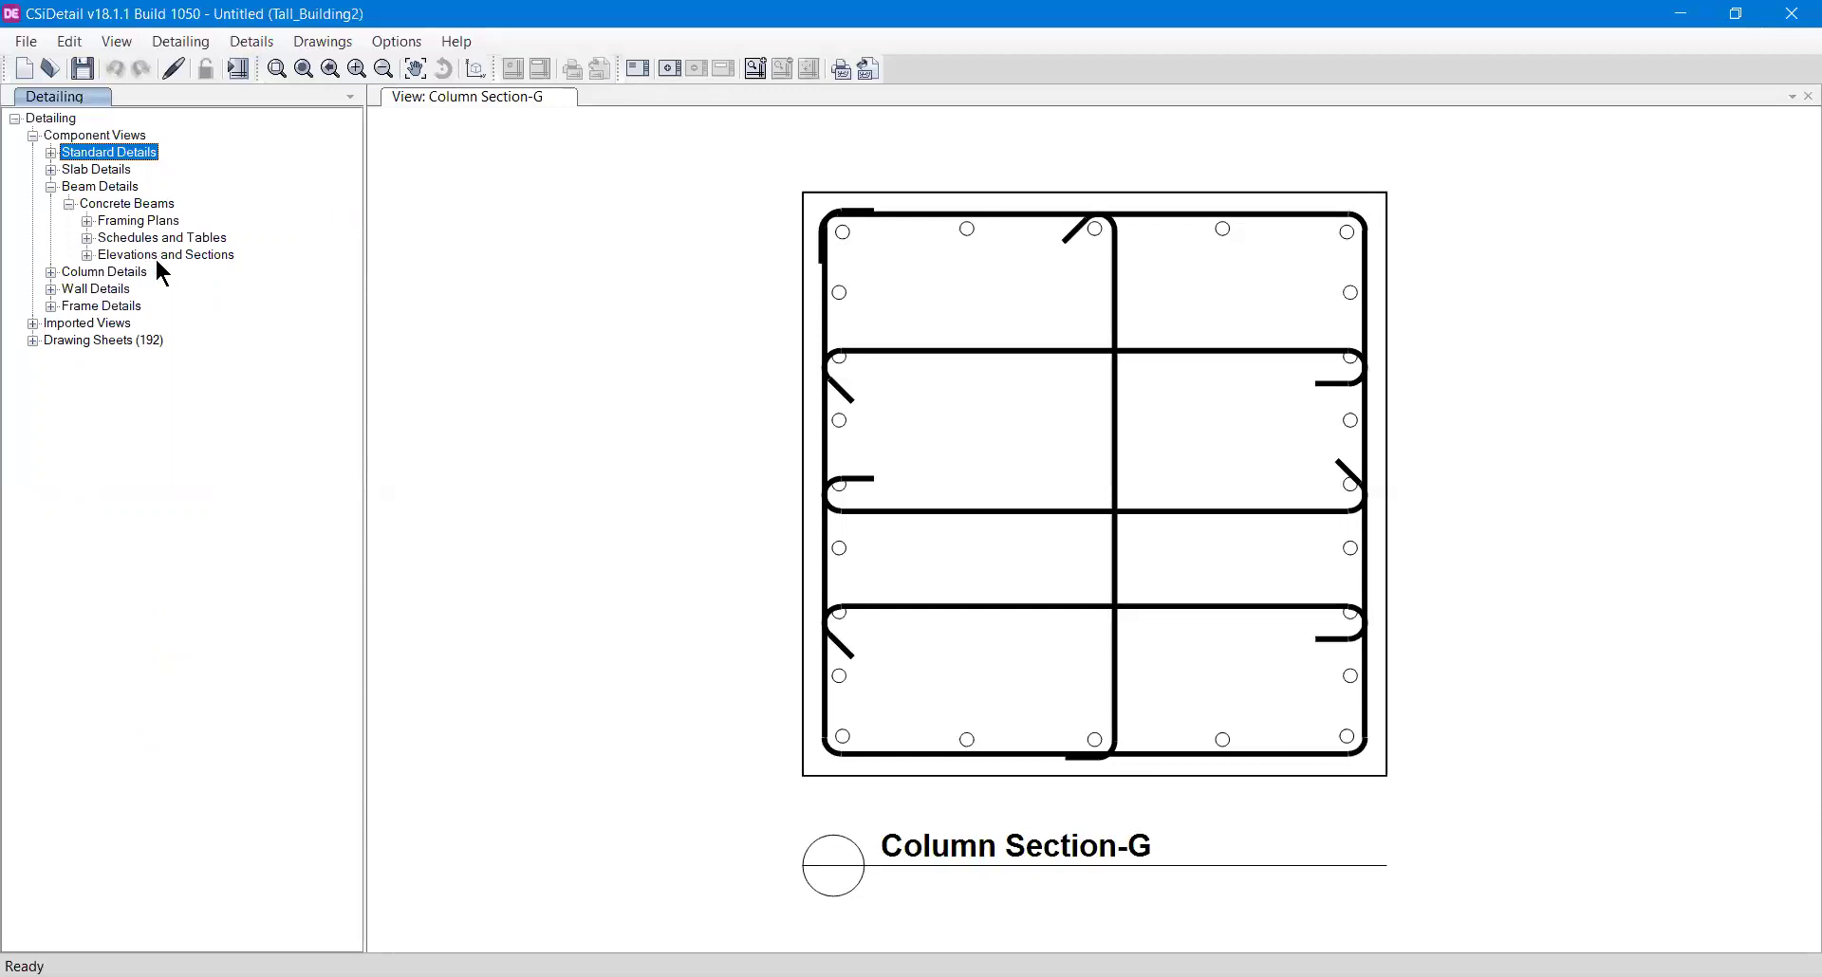
{"action": "left_click", "coordinate": [87, 221]}
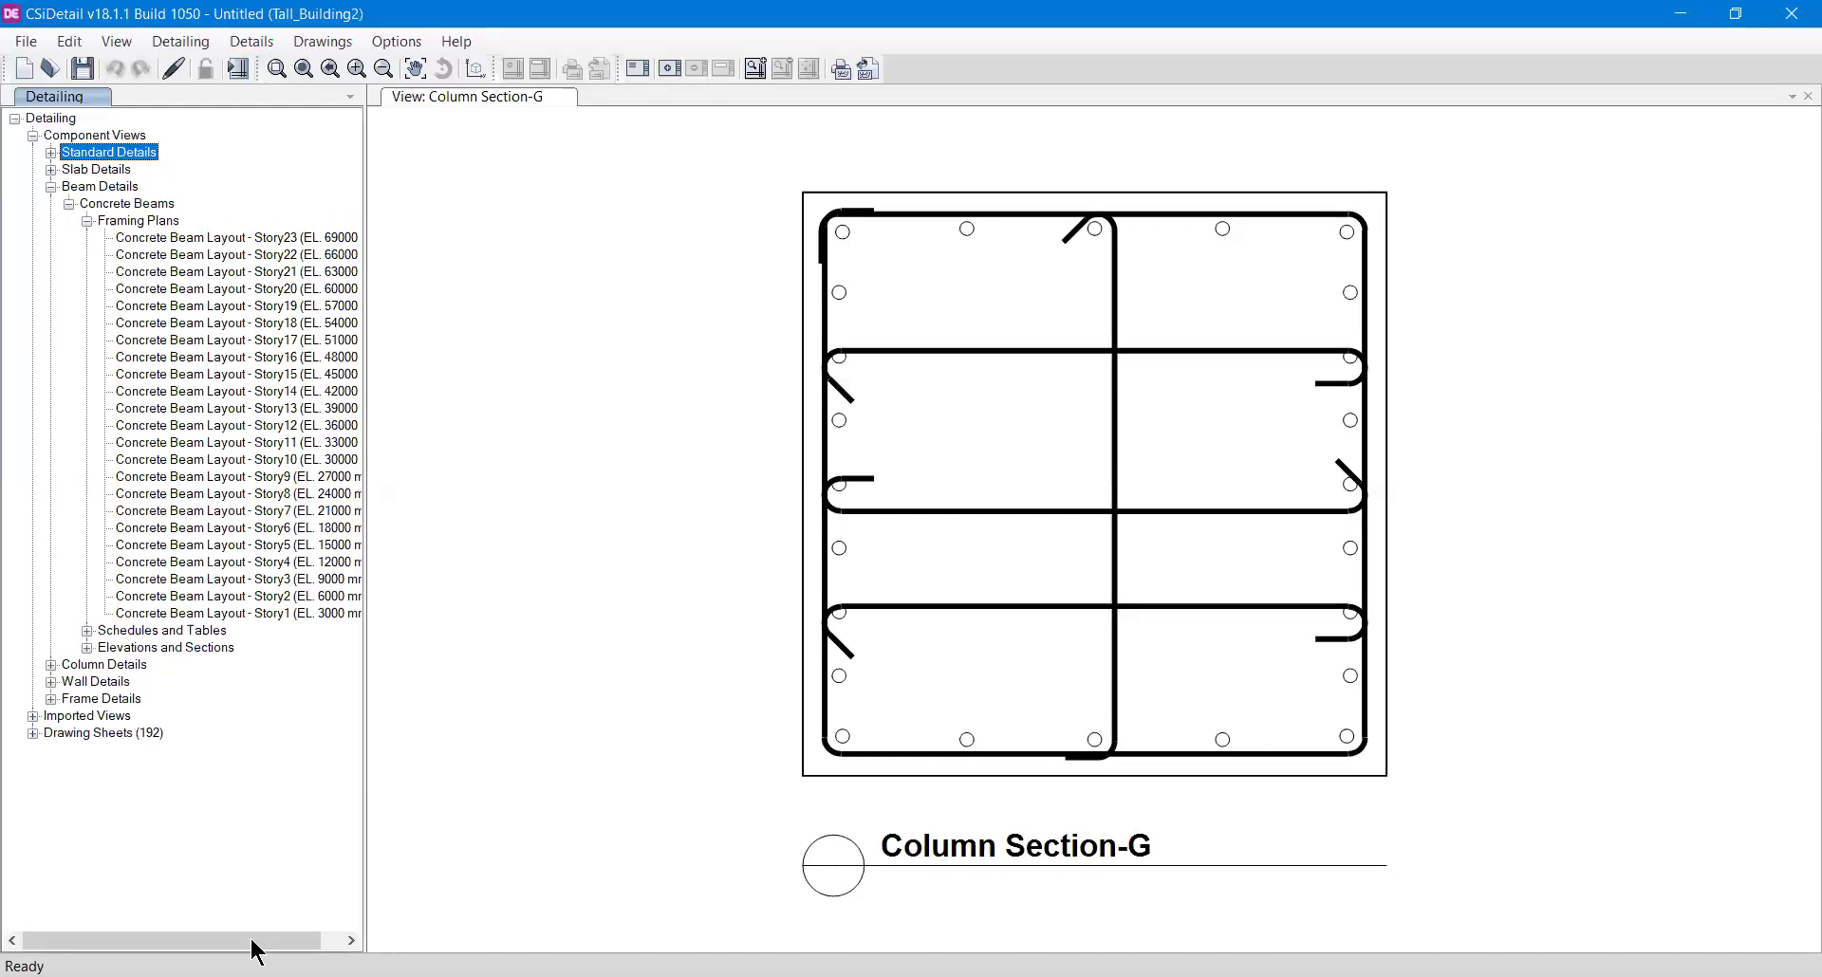
{"action": "left_click_drag", "start_coordinate": [248, 944], "coordinate": [268, 943]}
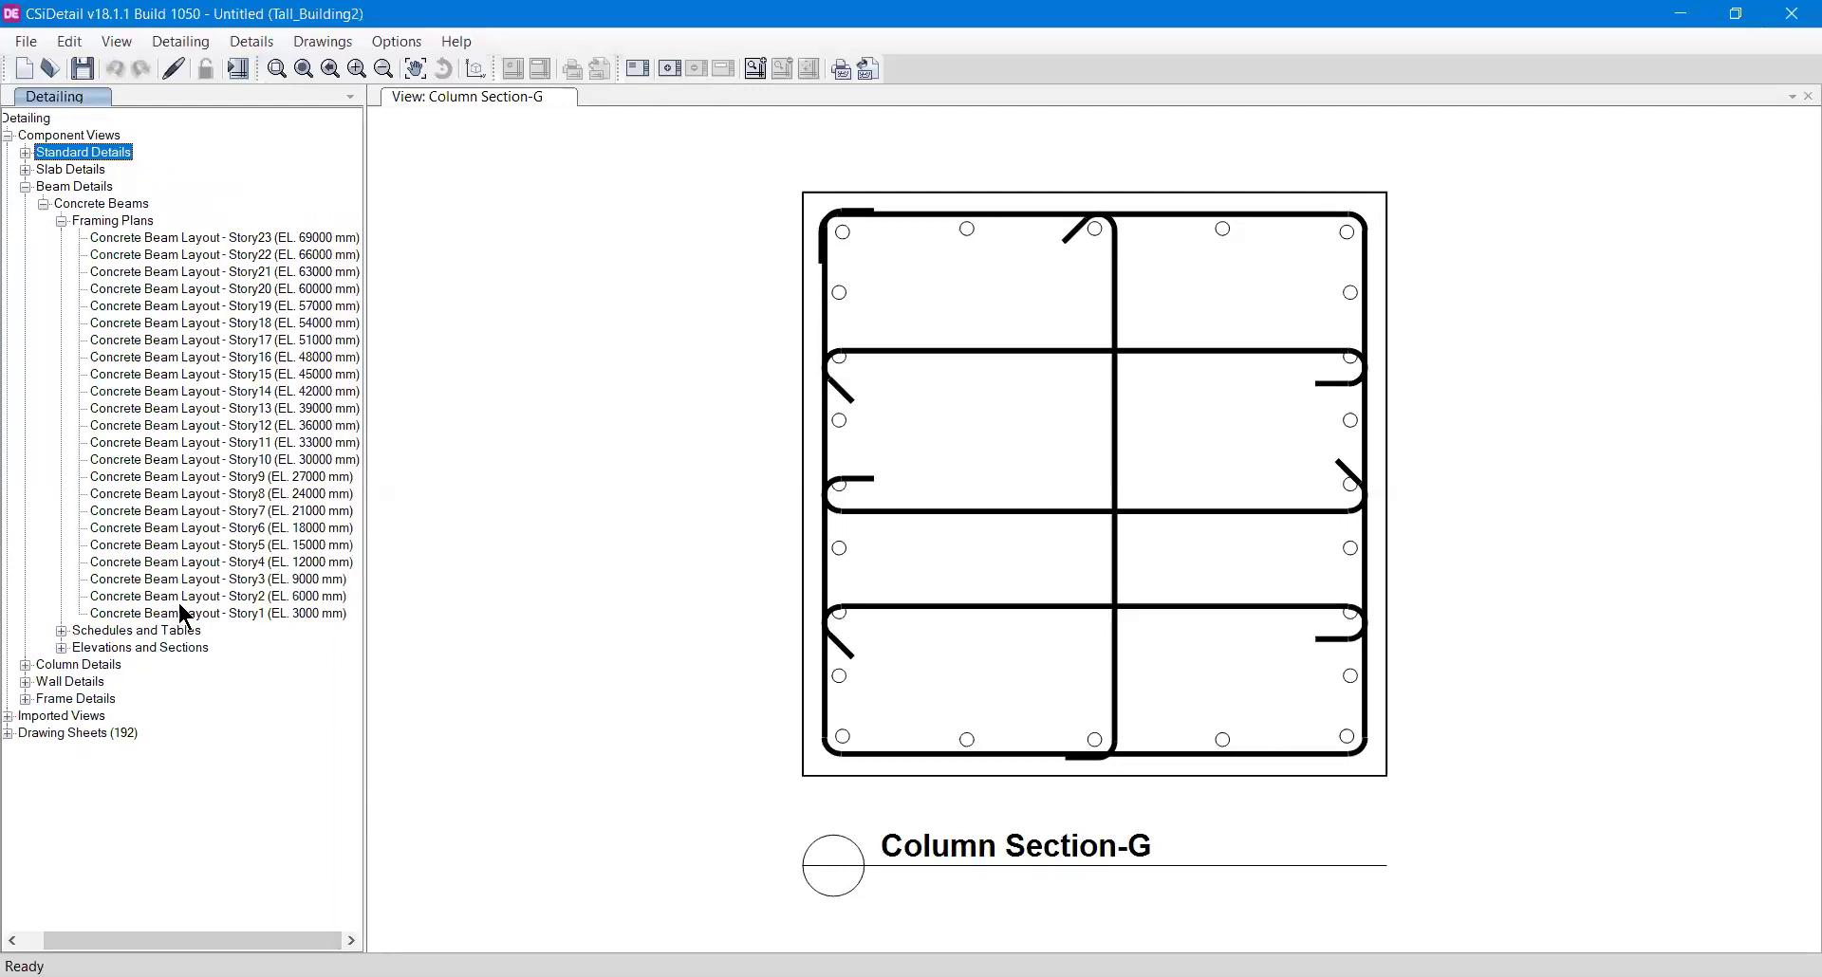
- Open the Story9 concrete beam layout and examine the beam labels from 9CB7S1 on gridline 1 up to gridline 3
{"action": "double_click", "coordinate": [217, 476]}
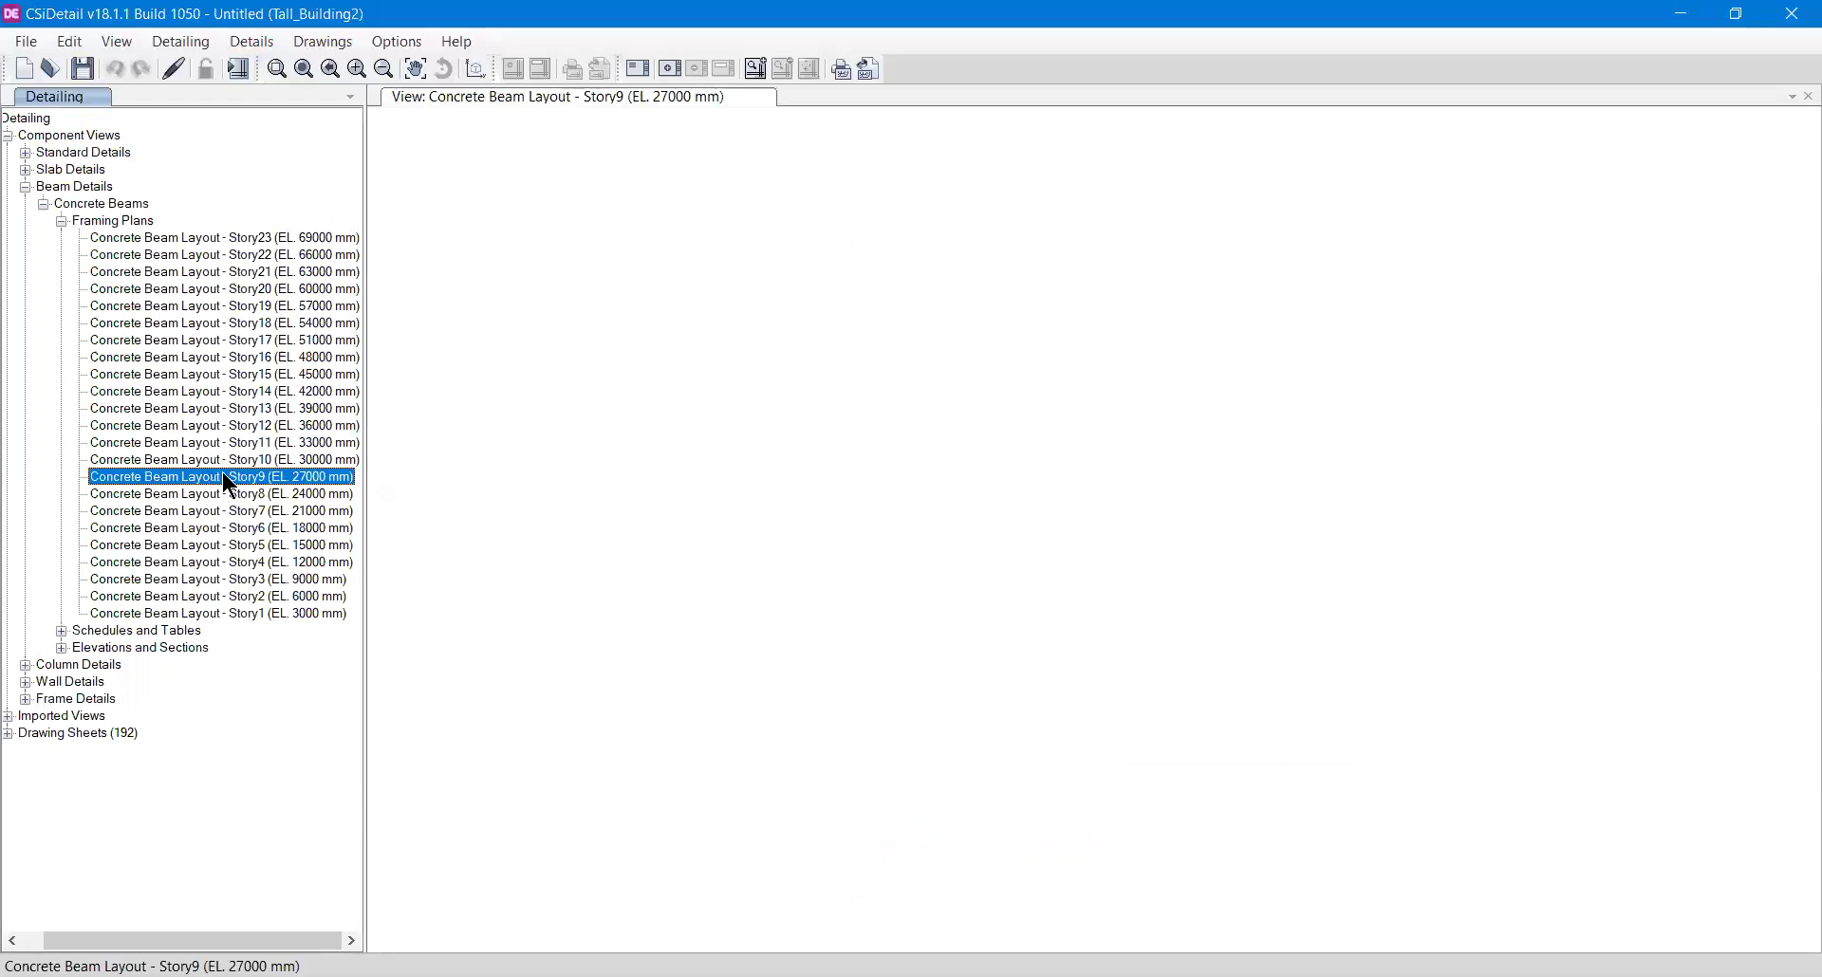
{"action": "scroll", "coordinate": [1087, 547], "scroll_direction": "up", "scroll_amount": 1}
{"action": "scroll", "coordinate": [1089, 555], "scroll_direction": "up", "scroll_amount": 2}
{"action": "scroll", "coordinate": [753, 751], "scroll_direction": "up", "scroll_amount": 3}
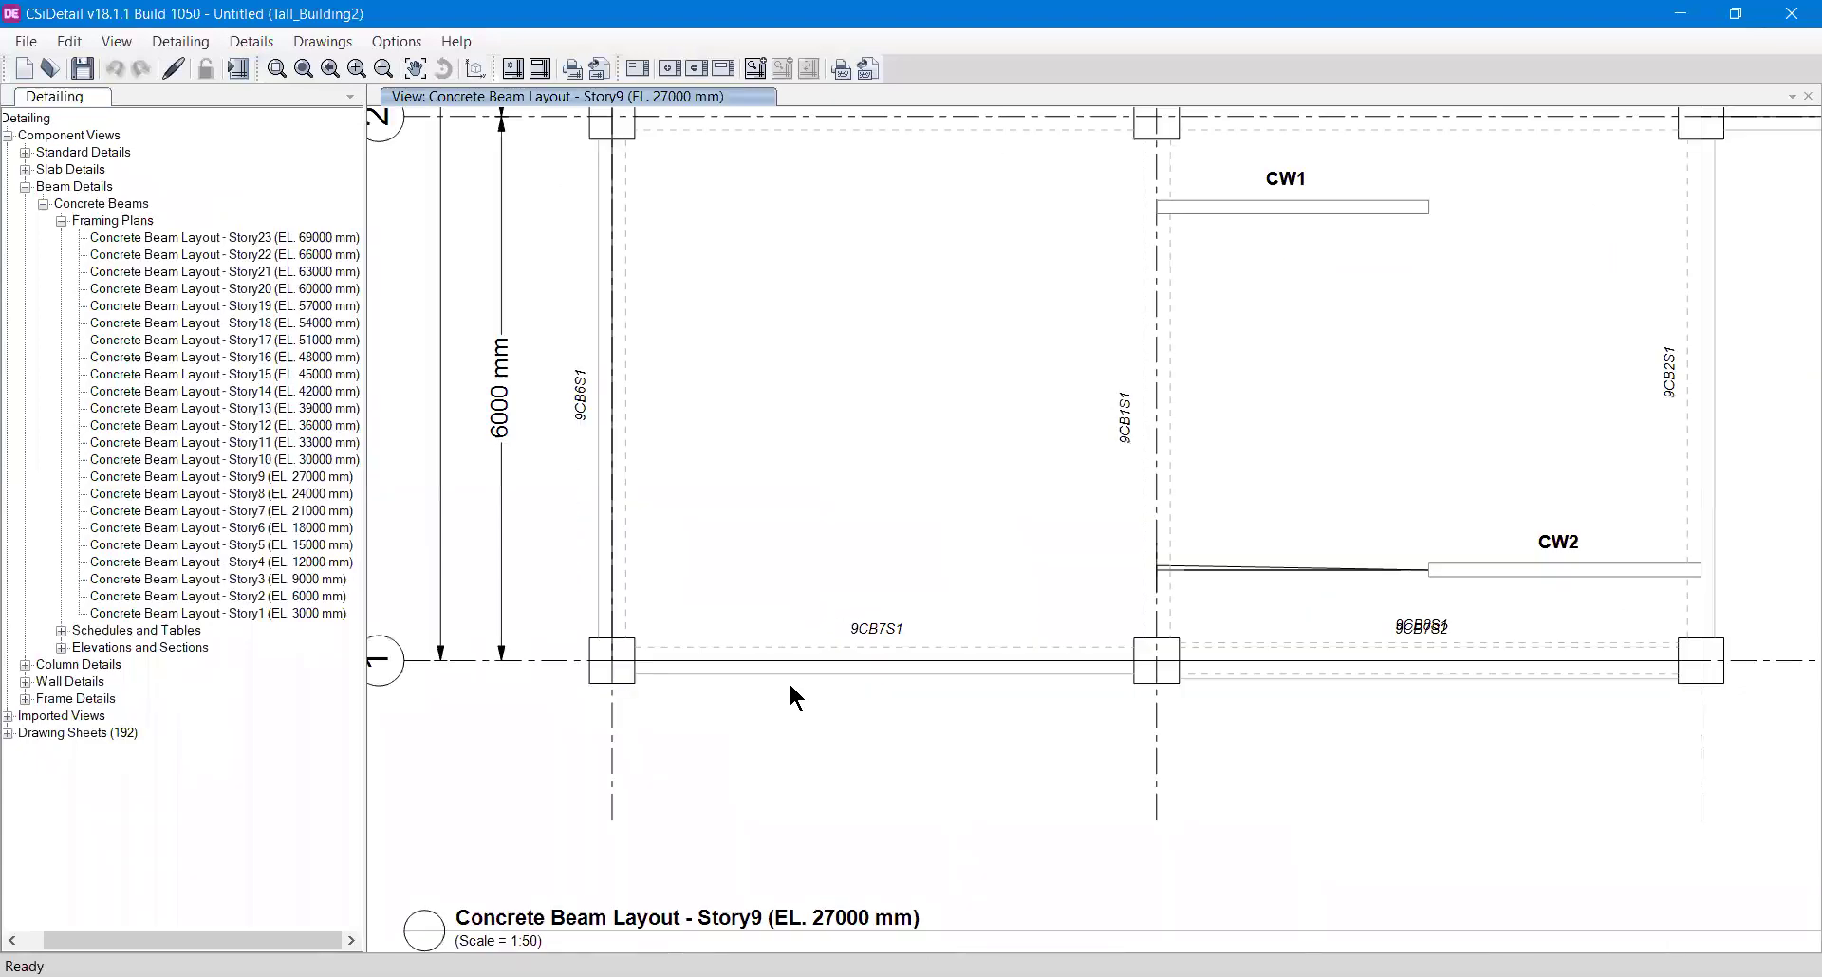
{"action": "scroll", "coordinate": [797, 699], "scroll_direction": "up", "scroll_amount": 1}
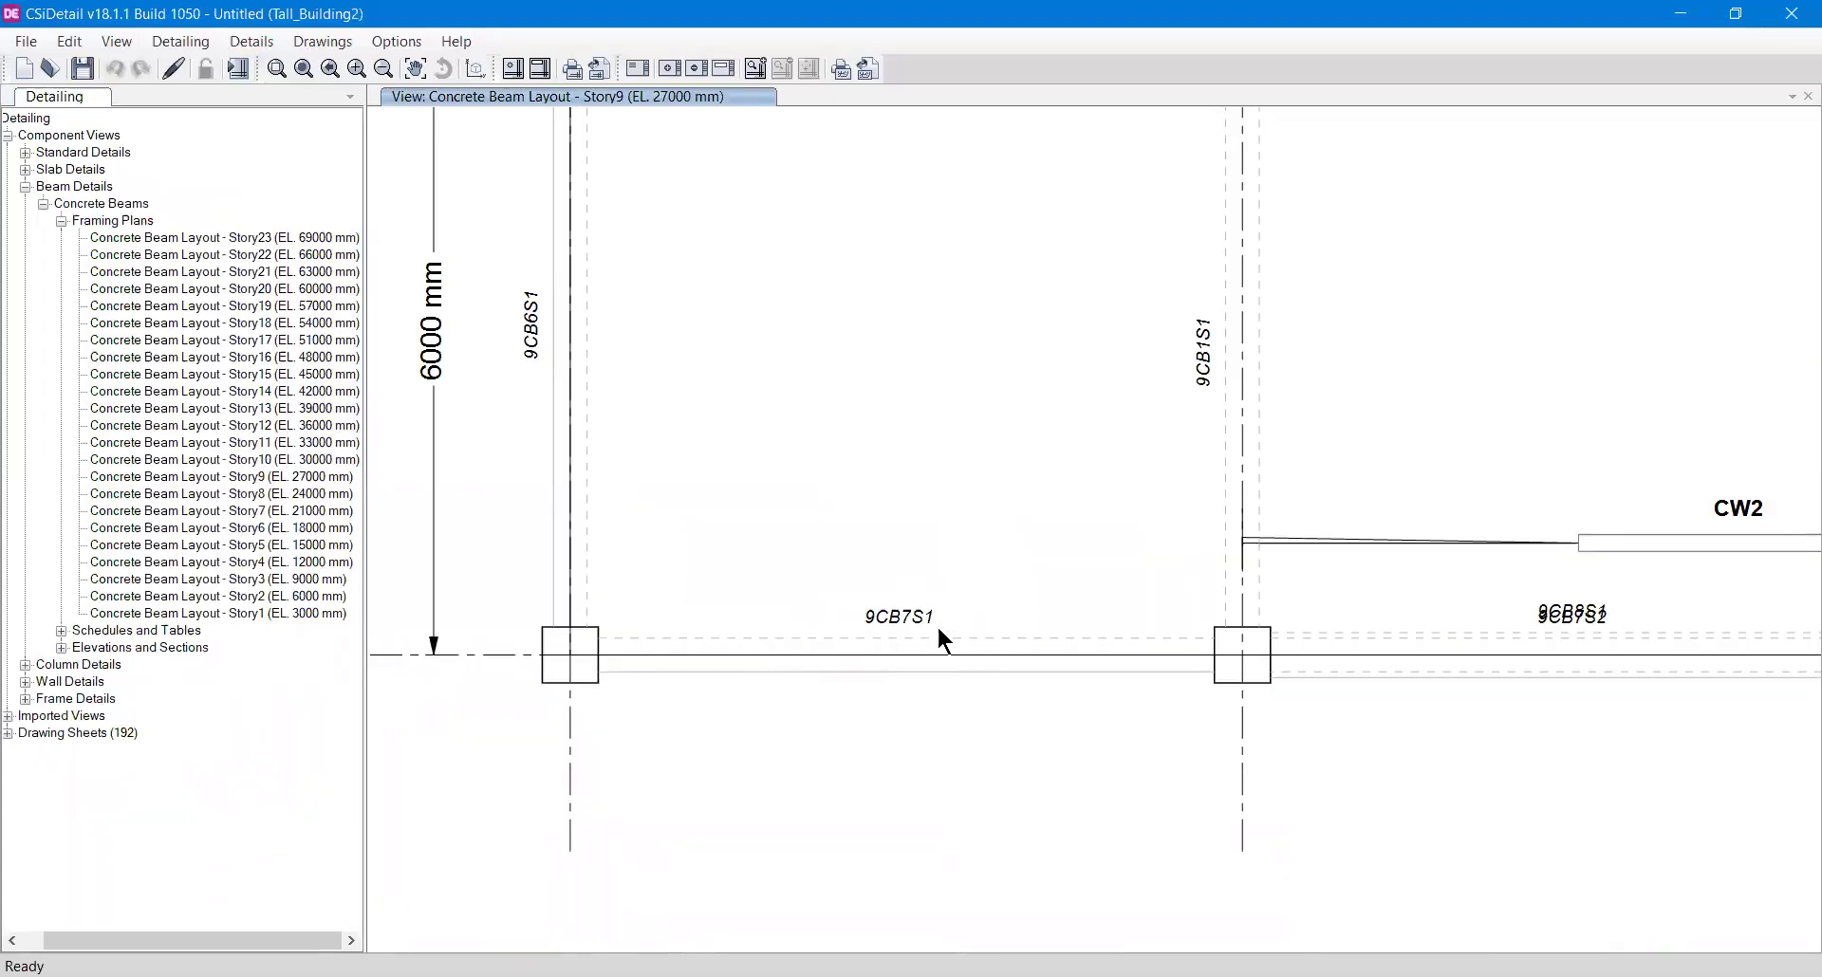
{"action": "scroll", "coordinate": [902, 617], "scroll_direction": "up", "scroll_amount": 2}
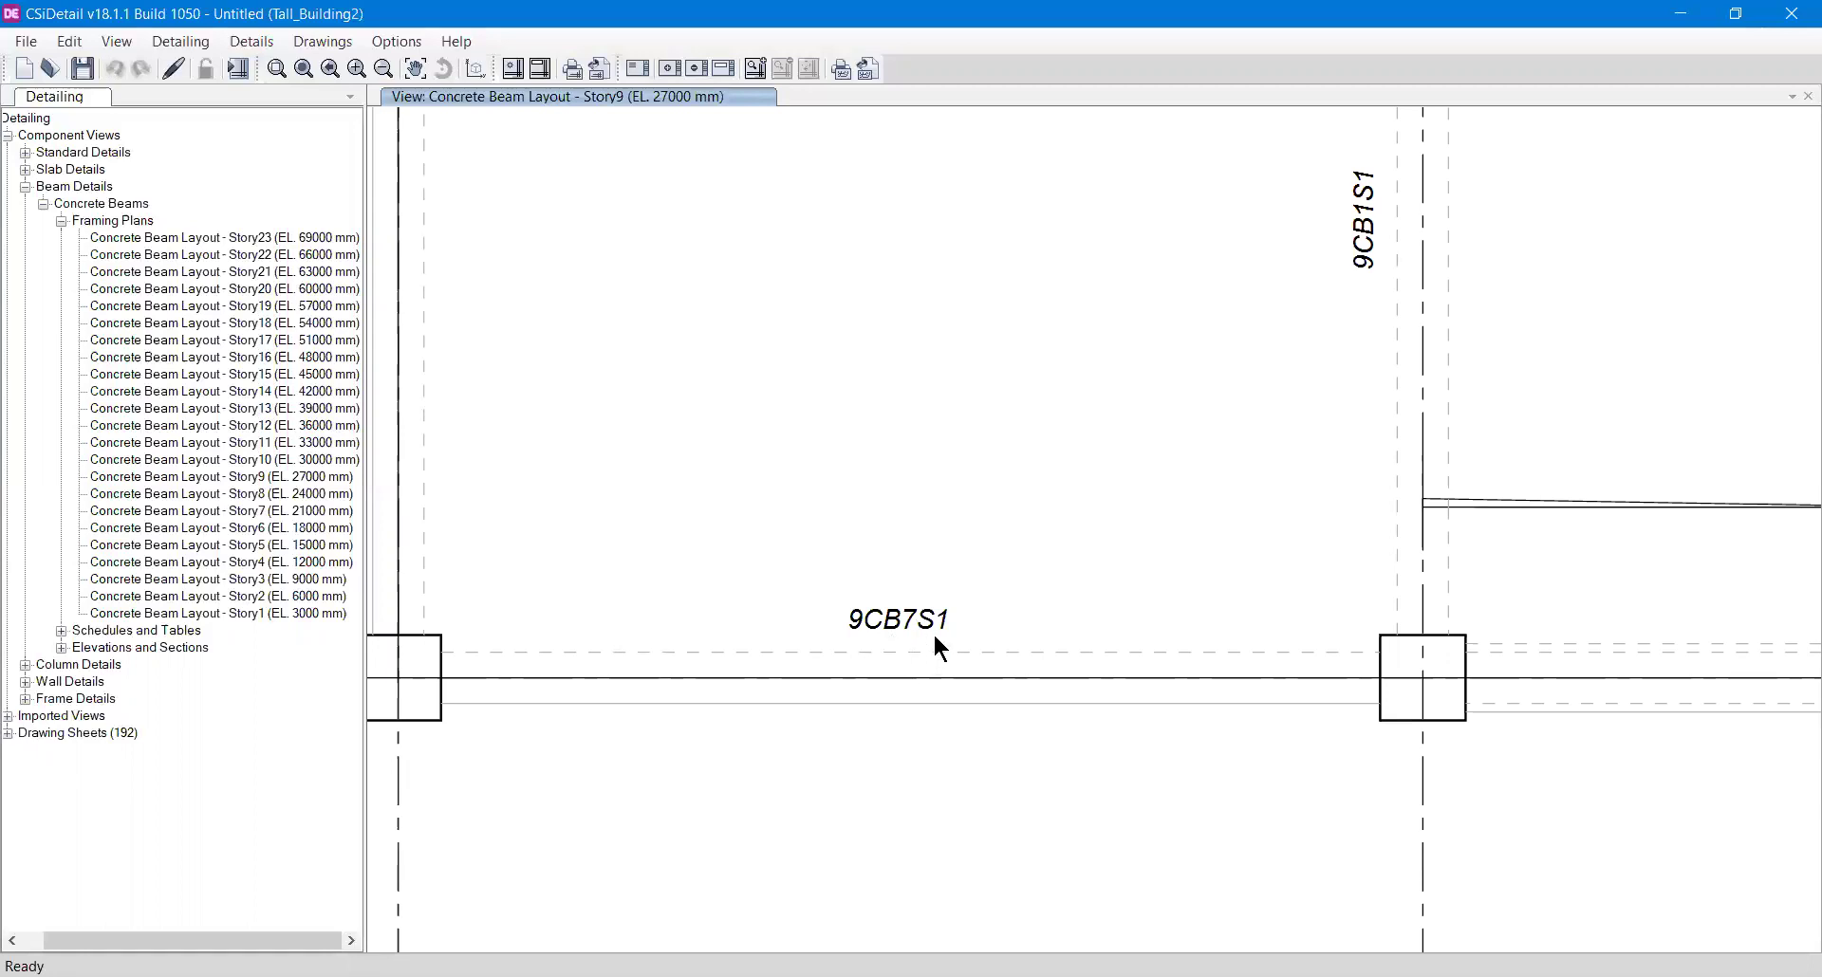
{"action": "scroll", "coordinate": [936, 639], "scroll_direction": "down", "scroll_amount": 3}
{"action": "scroll", "coordinate": [1091, 339], "scroll_direction": "up", "scroll_amount": 1}
{"action": "middle_click_drag", "start_coordinate": [1092, 339], "coordinate": [1091, 678]}
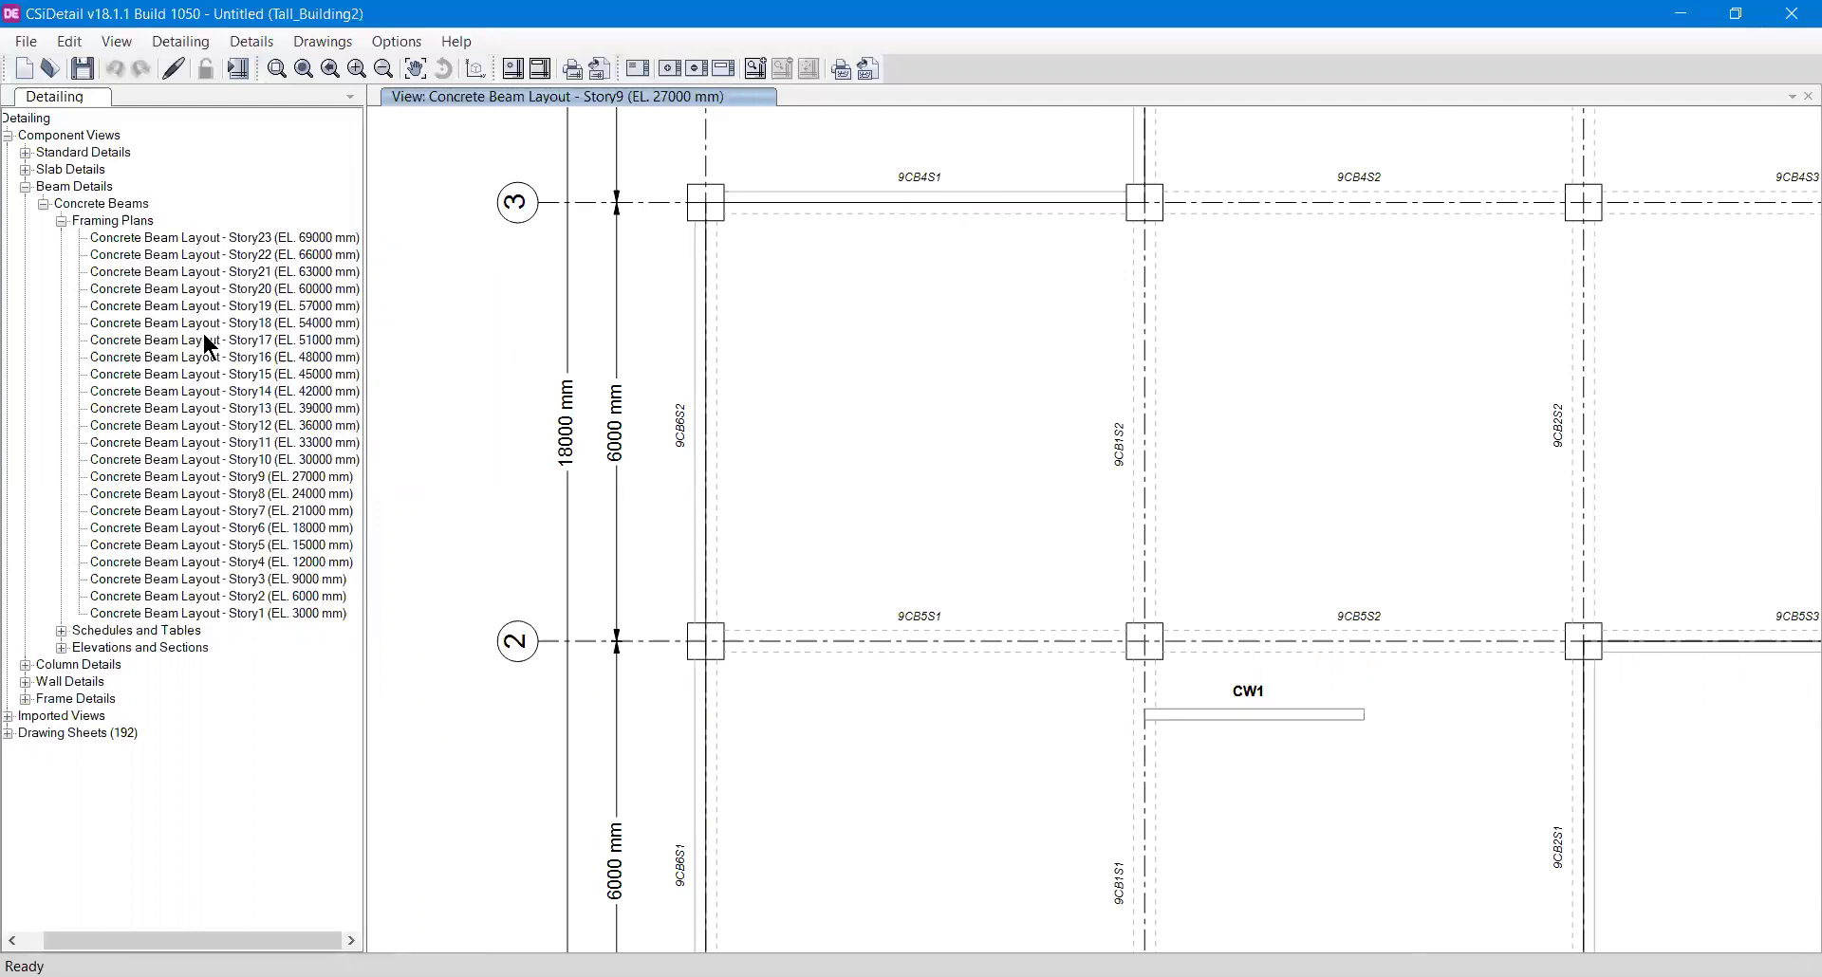
- Open the Story22 concrete beam layout and look over its beams up close and as a whole
{"action": "double_click", "coordinate": [207, 256]}
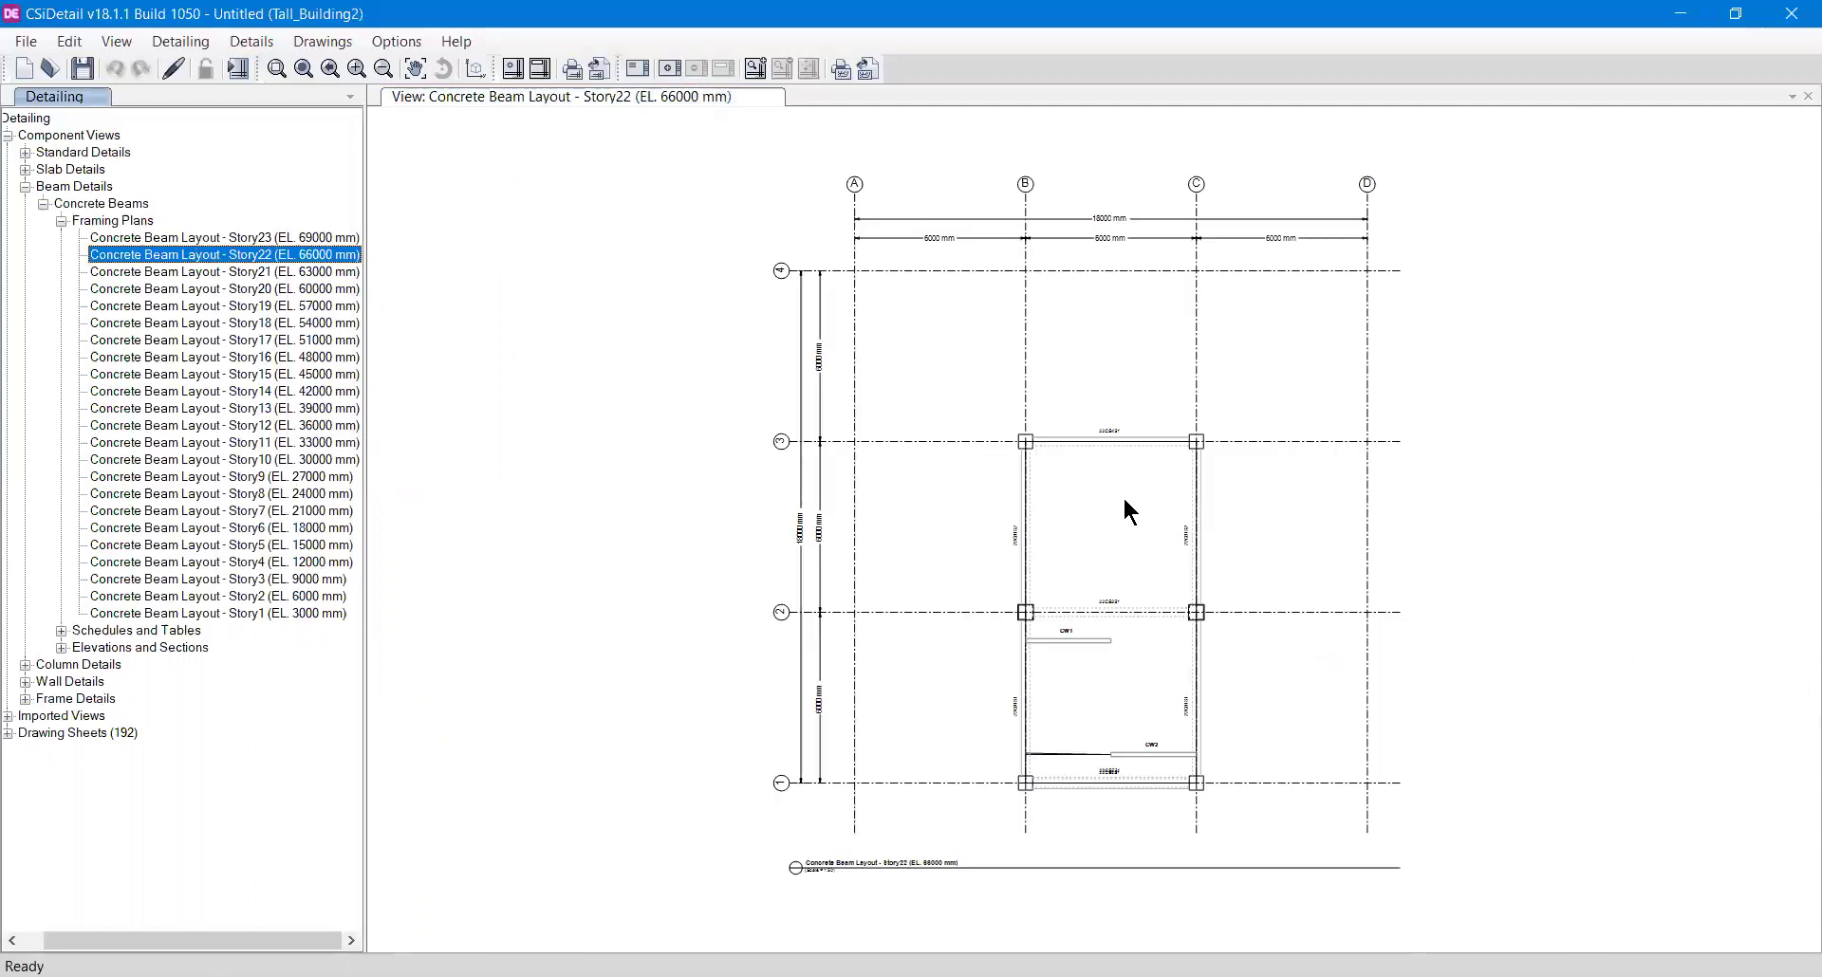
{"action": "scroll", "coordinate": [1124, 496], "scroll_direction": "up", "scroll_amount": 3}
{"action": "scroll", "coordinate": [1023, 418], "scroll_direction": "down", "scroll_amount": 2}
{"action": "scroll", "coordinate": [566, 566], "scroll_direction": "down", "scroll_amount": 1}
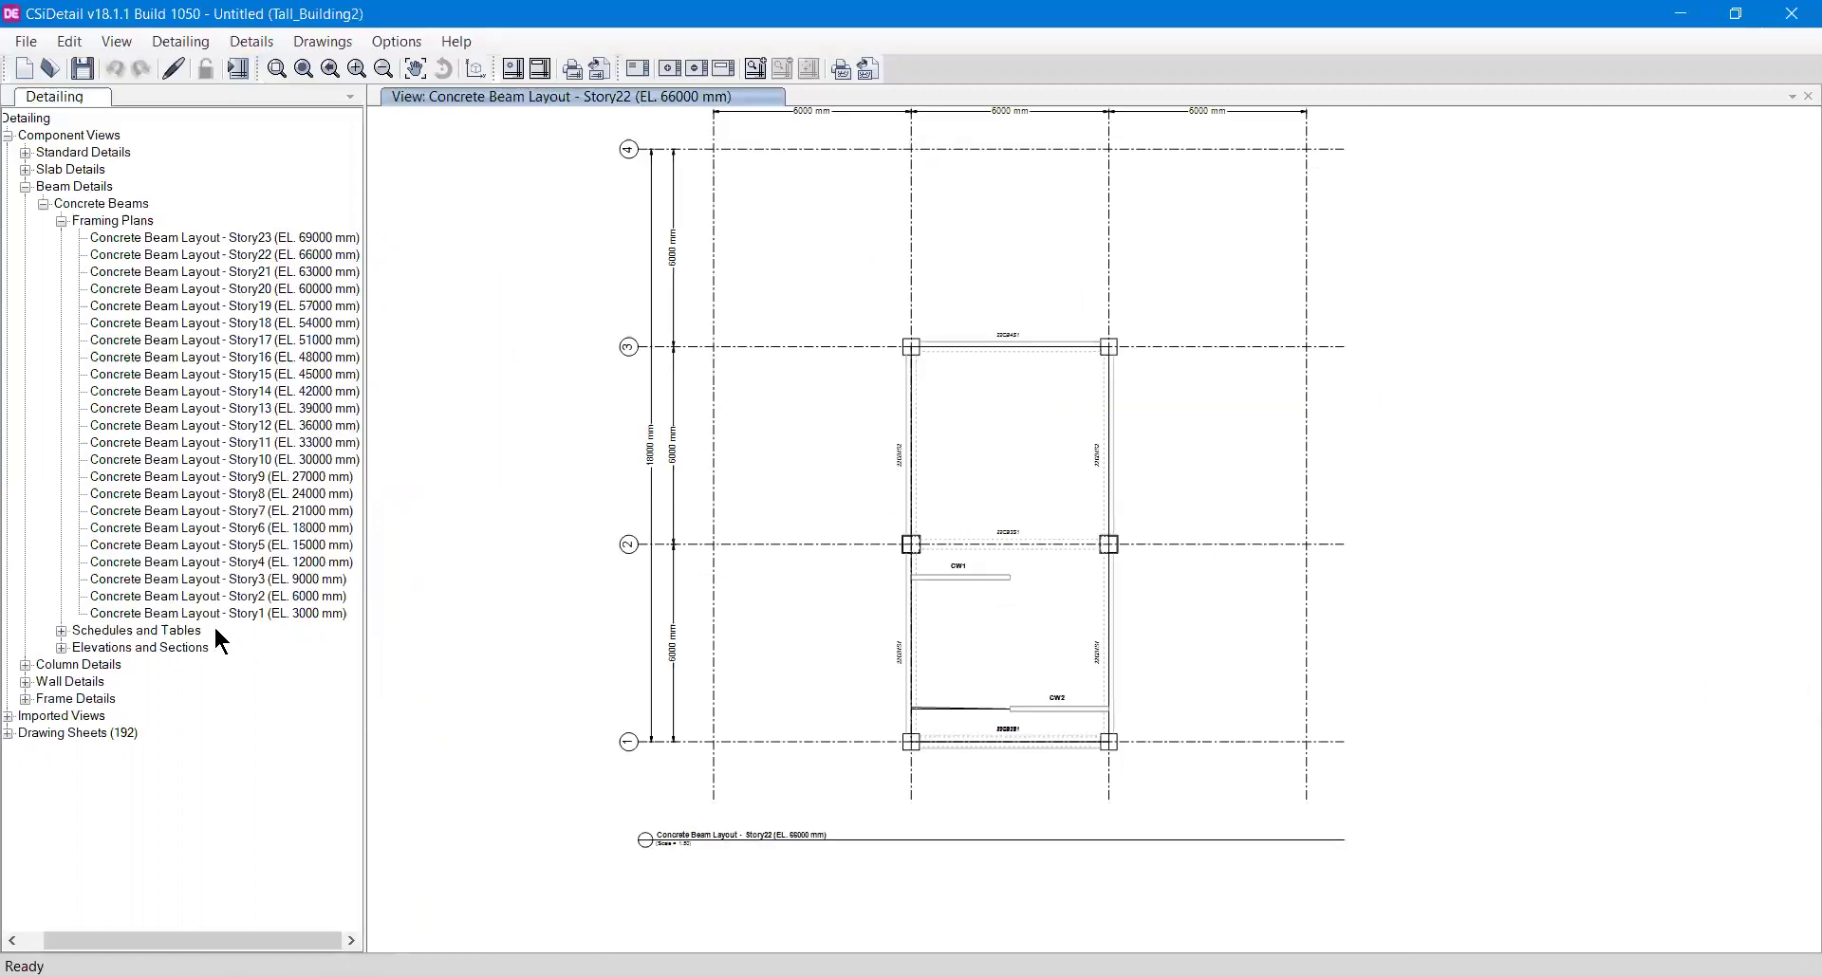
- Open the Story1 concrete beam layout and inspect the labels around beam 1CB5S1 on gridline 1
{"action": "left_click", "coordinate": [265, 612]}
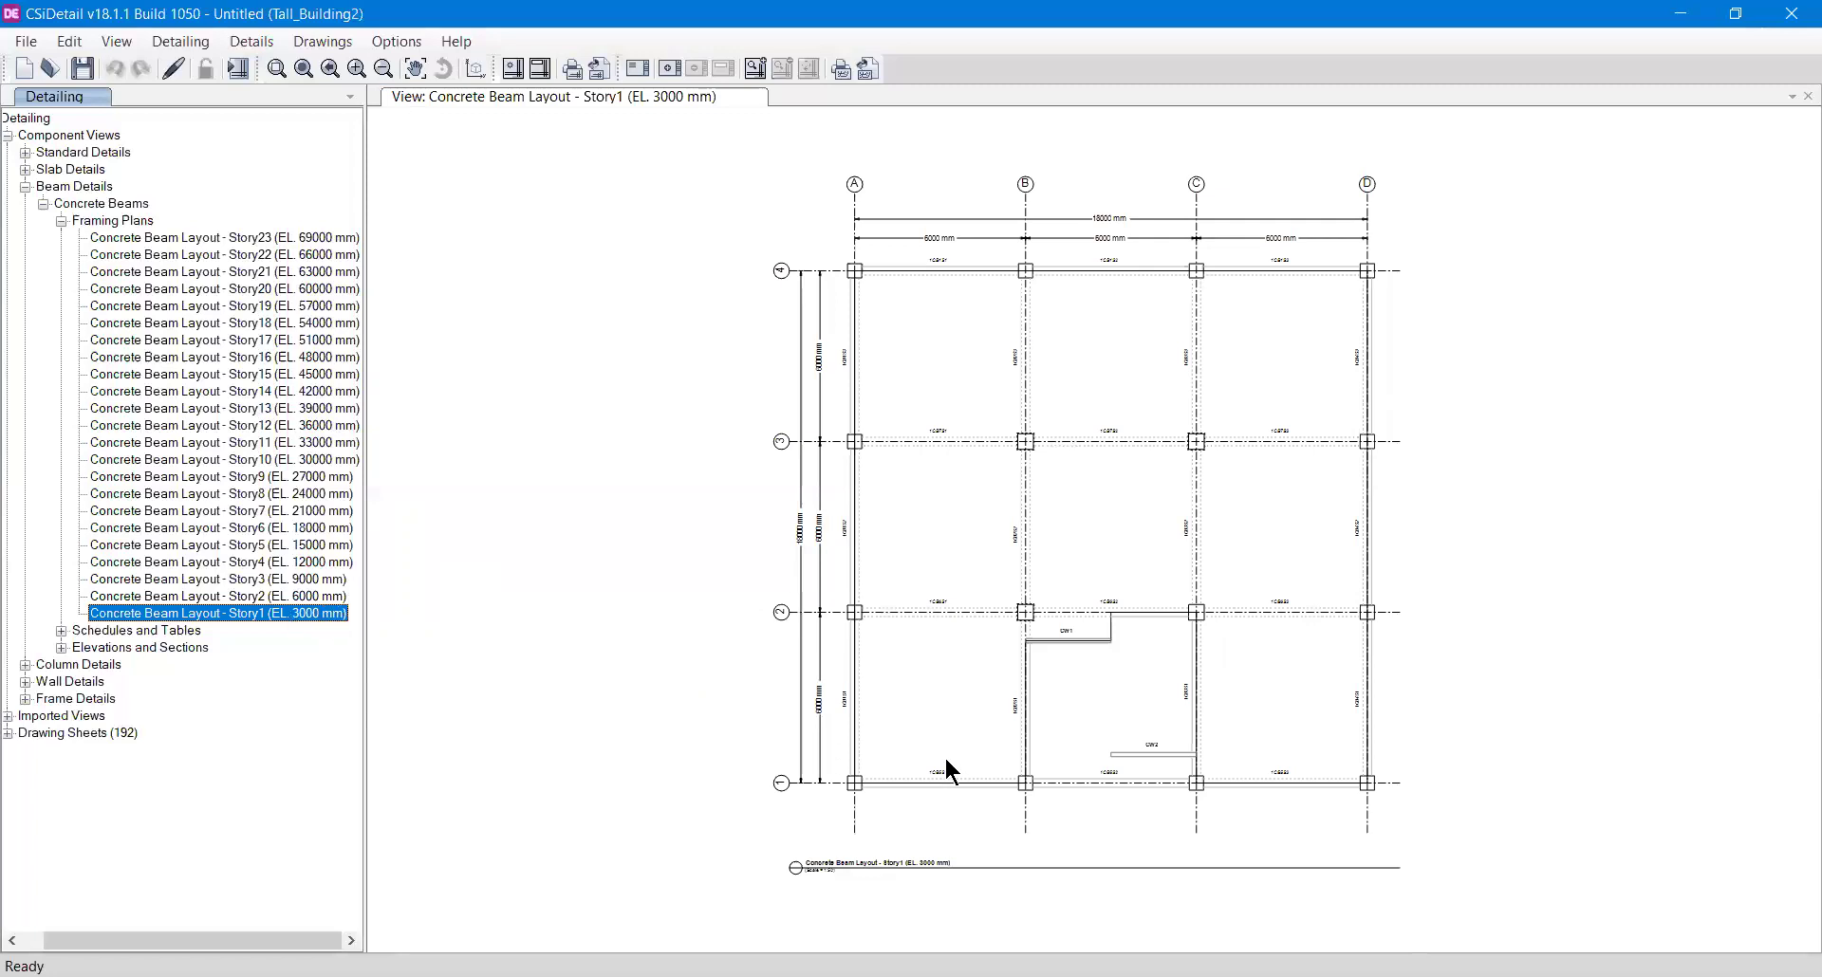
{"action": "scroll", "coordinate": [947, 757], "scroll_direction": "up", "scroll_amount": 2}
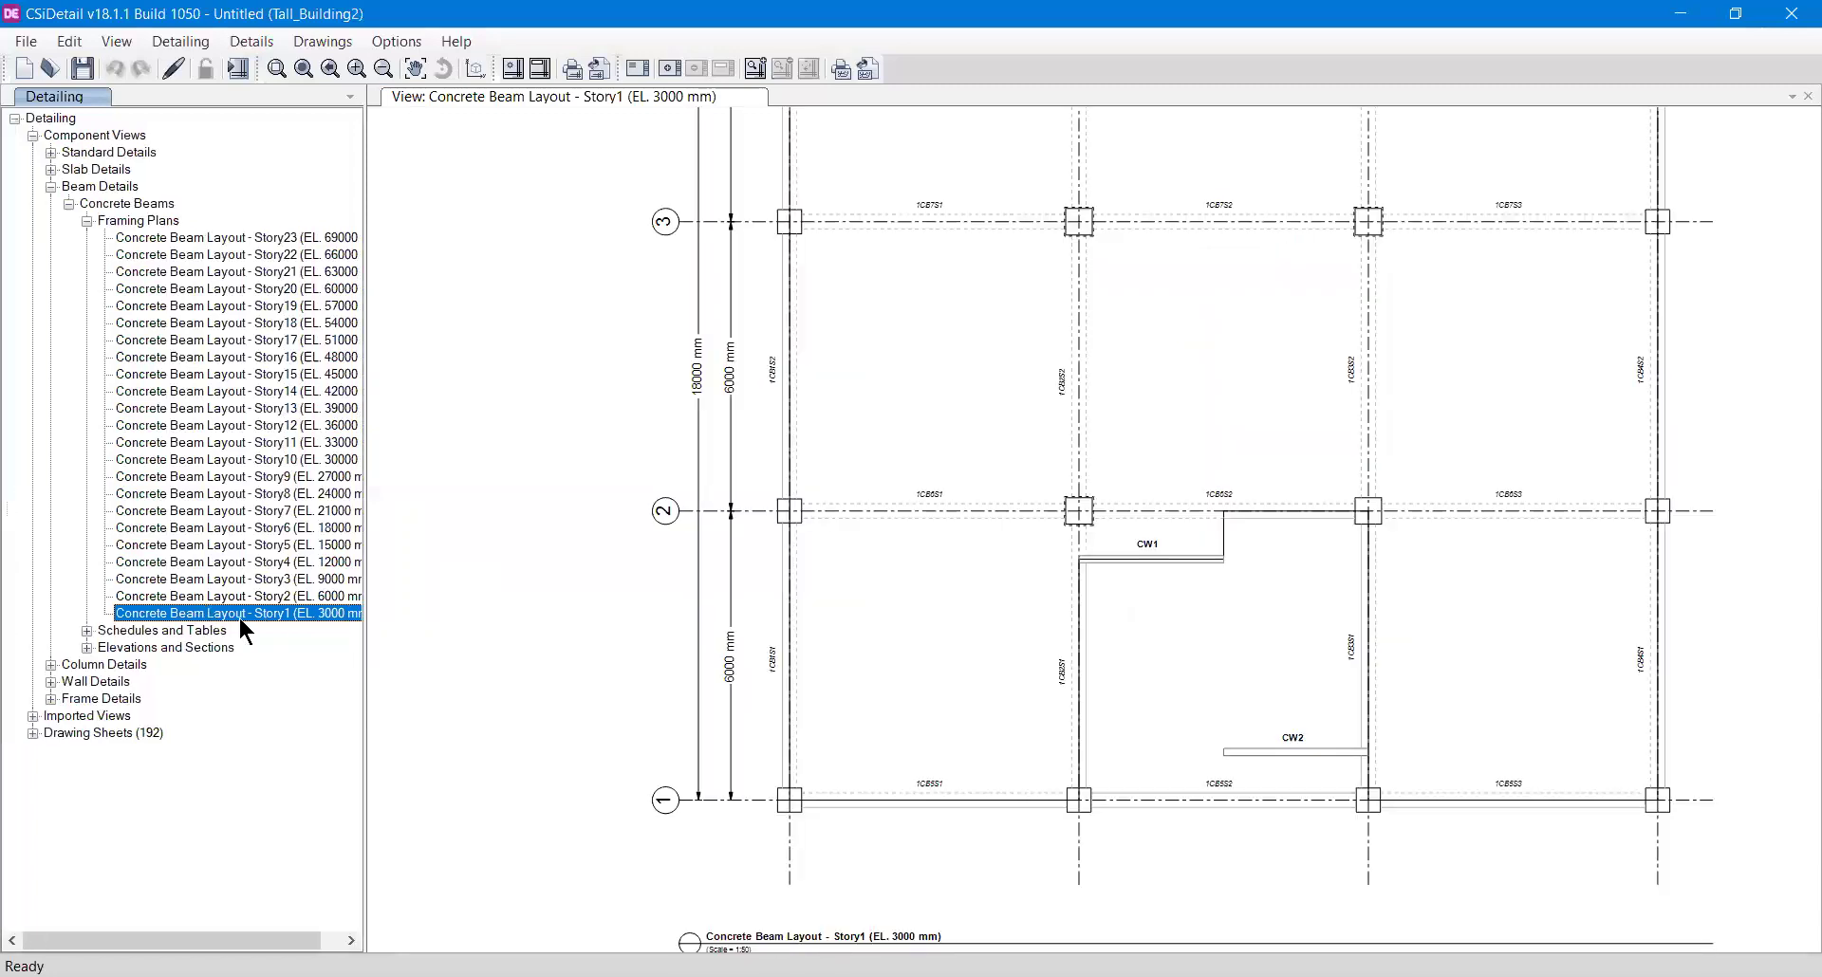
{"action": "middle_click_drag", "start_coordinate": [964, 765], "coordinate": [949, 688]}
{"action": "scroll", "coordinate": [930, 702], "scroll_direction": "up", "scroll_amount": 2}
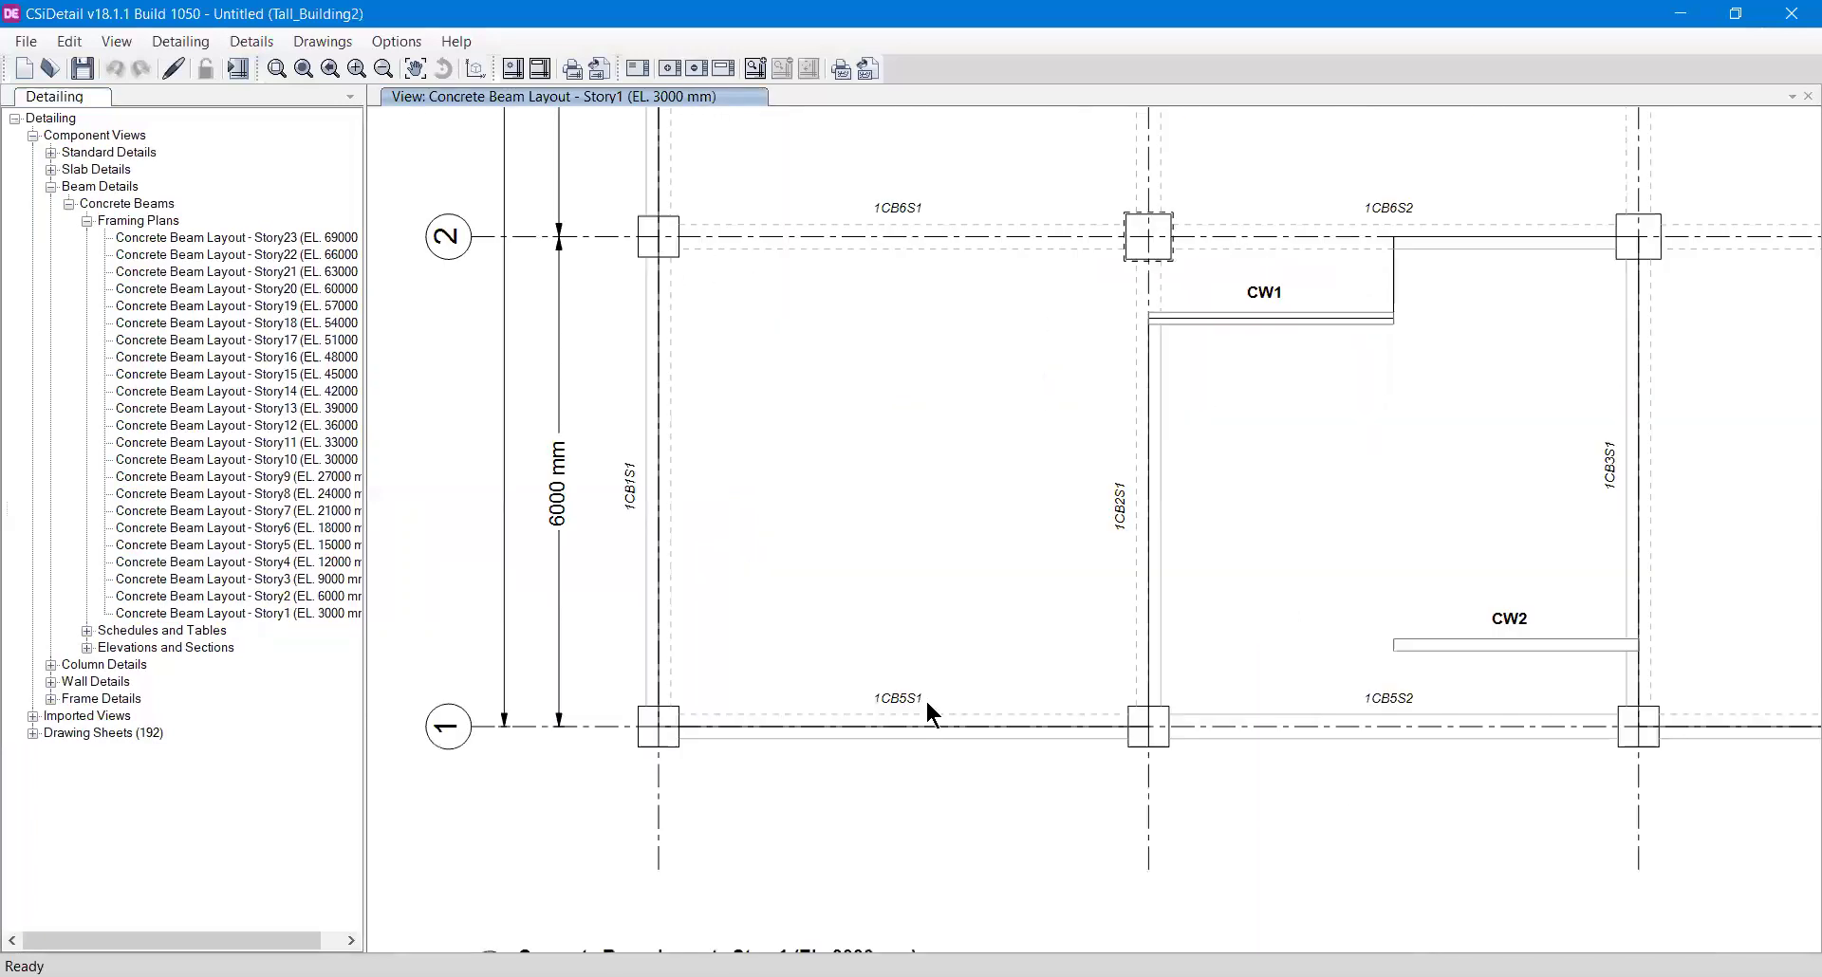
{"action": "scroll", "coordinate": [927, 704], "scroll_direction": "up", "scroll_amount": 2}
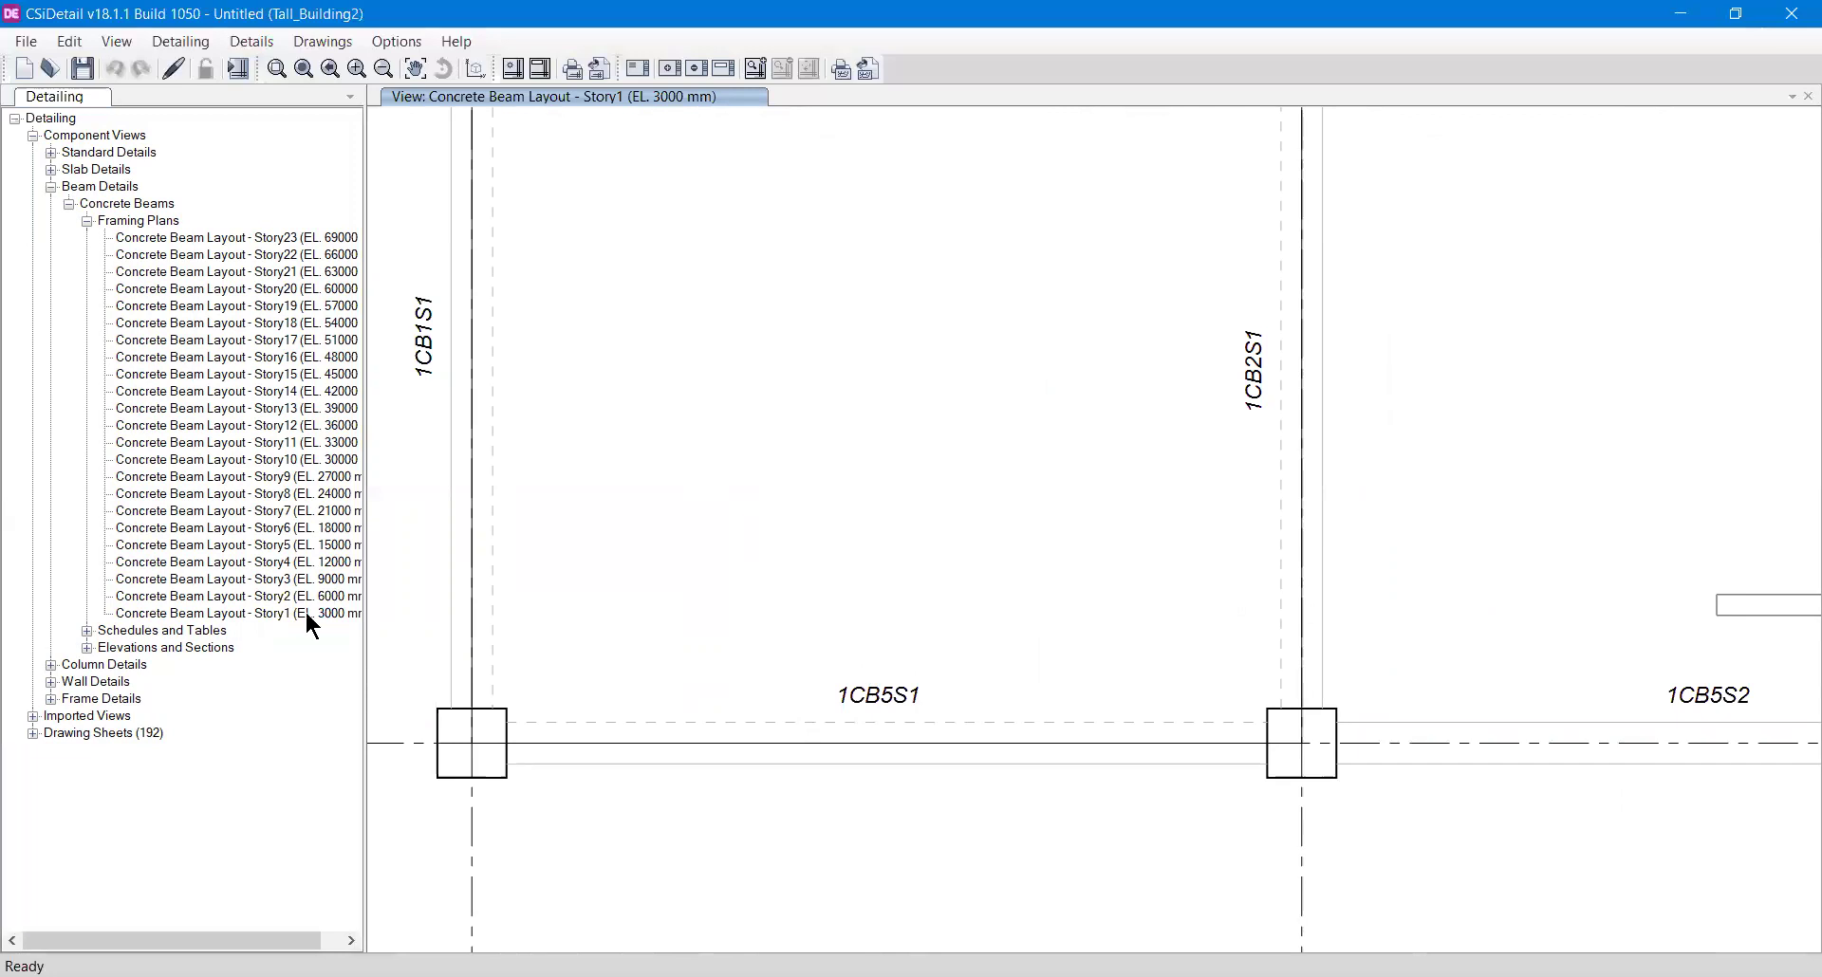
{"action": "scroll", "coordinate": [970, 749], "scroll_direction": "down", "scroll_amount": 1}
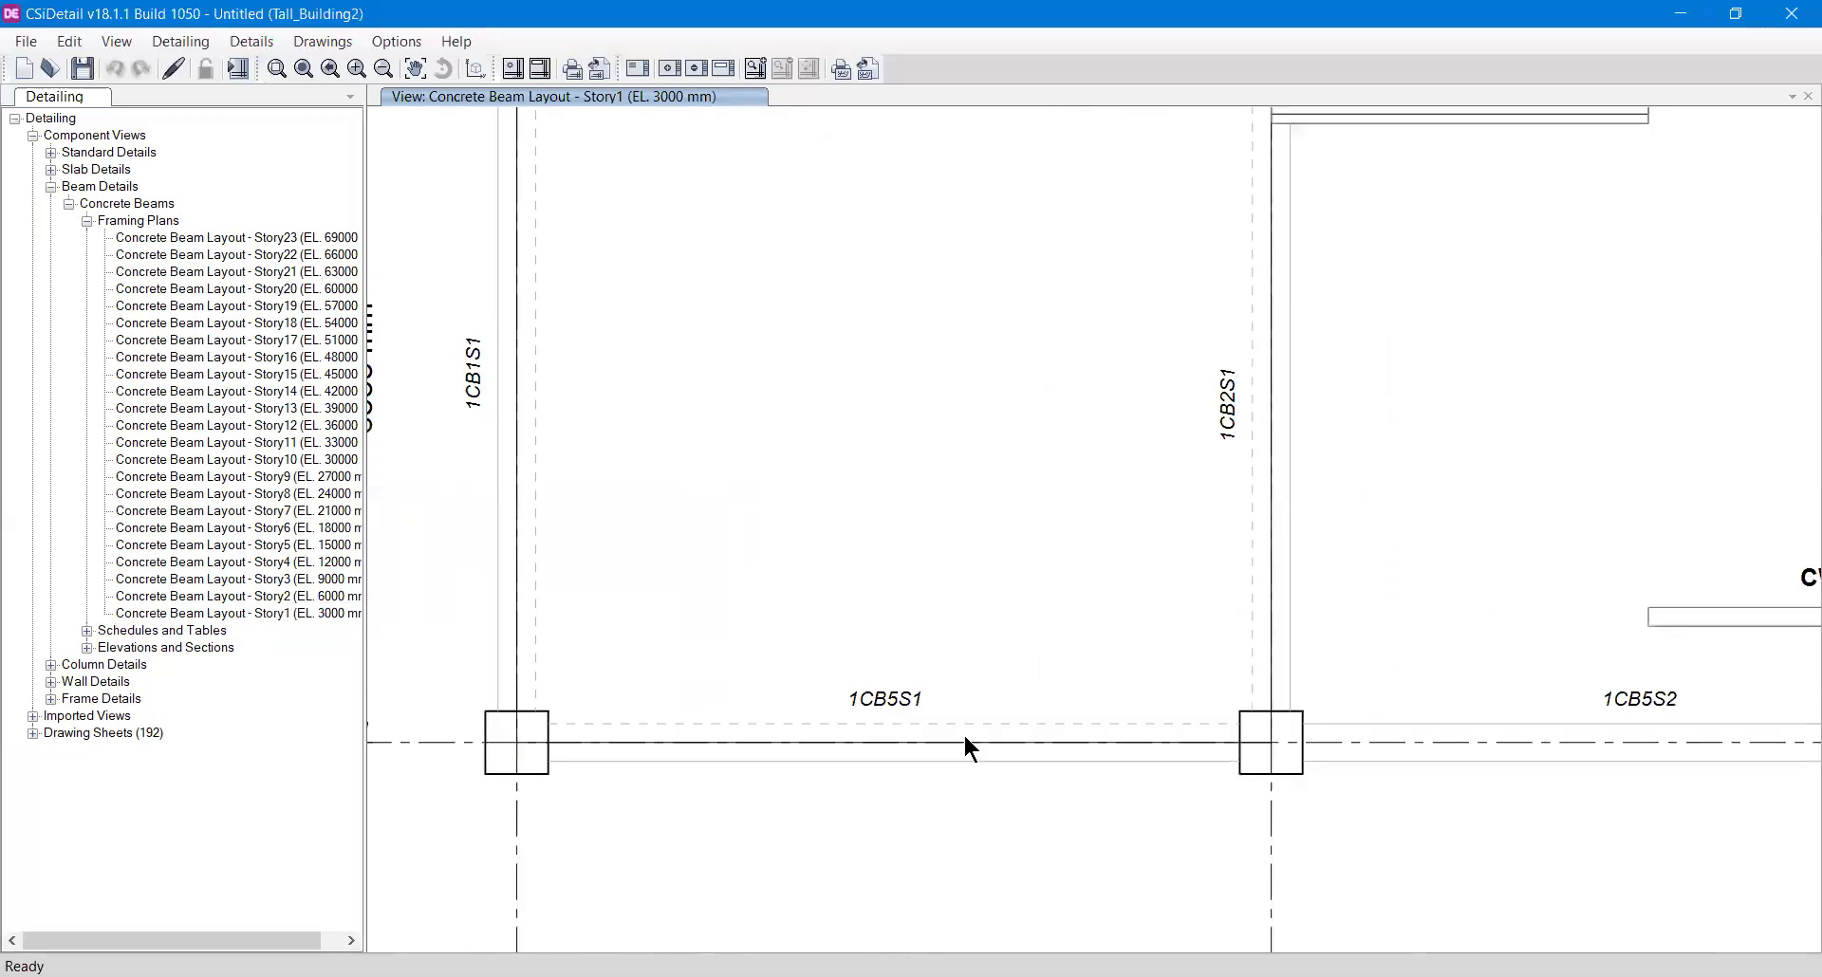
{"action": "scroll", "coordinate": [968, 745], "scroll_direction": "down", "scroll_amount": 1}
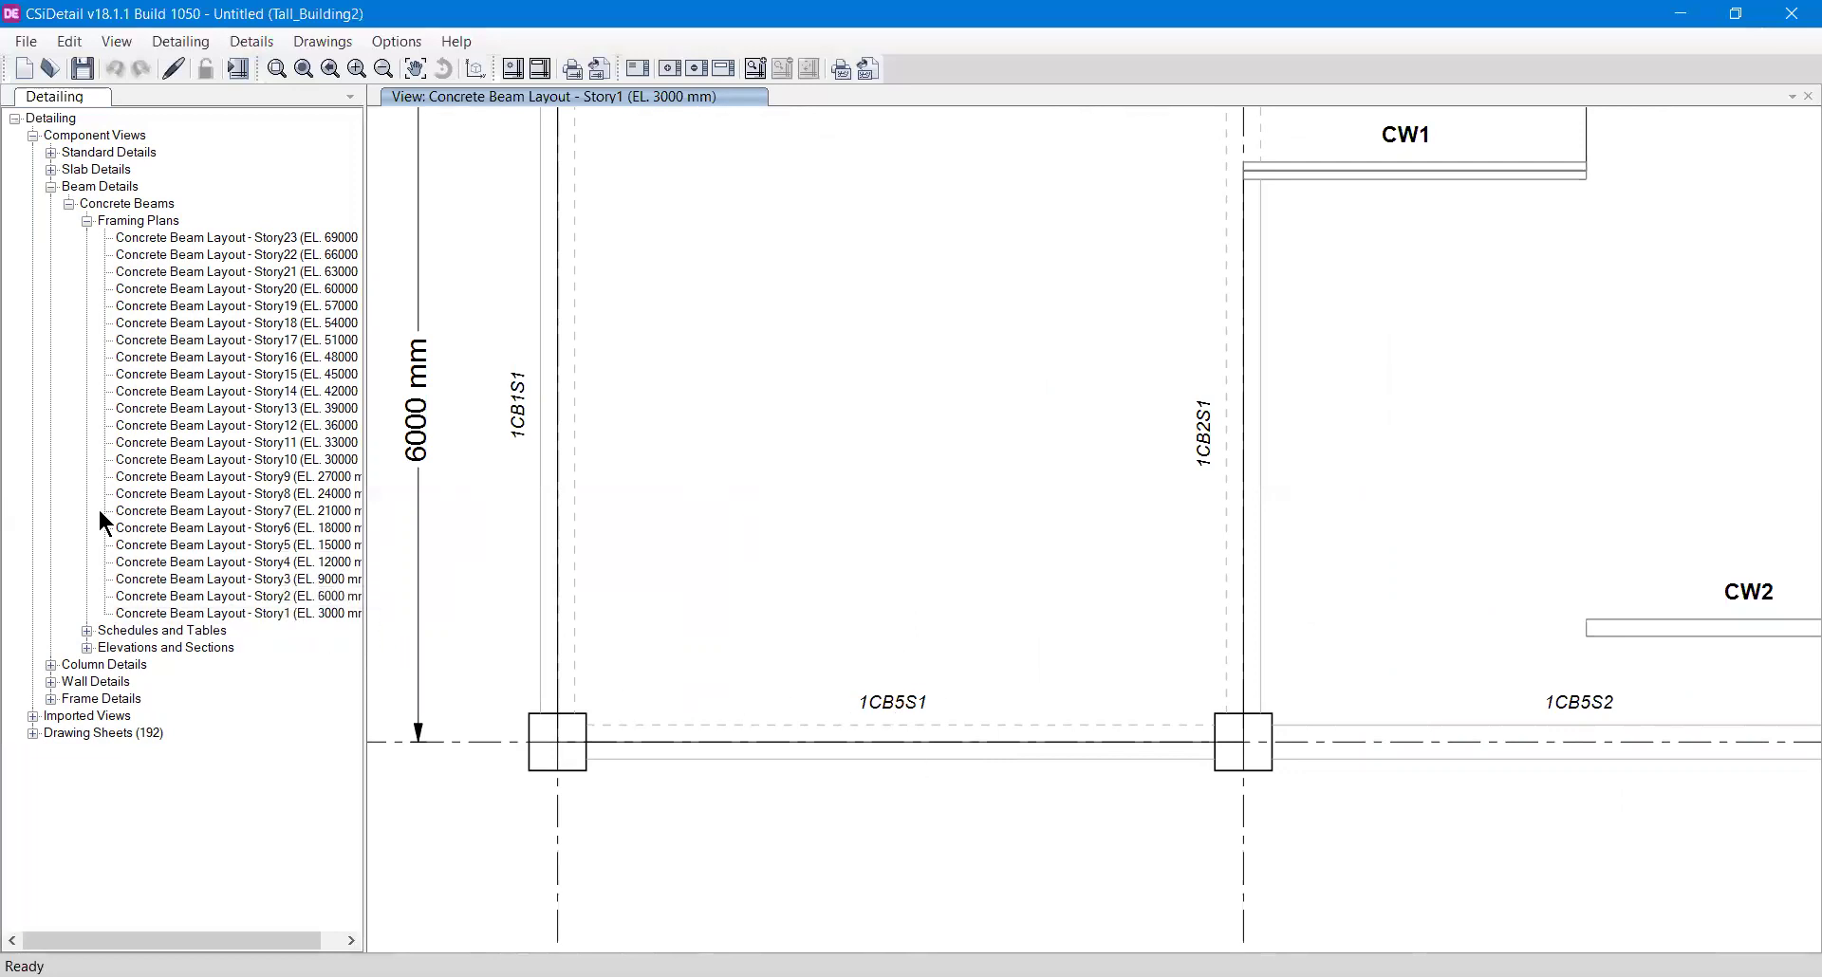
- Compare the concrete beam layouts of Story23, Story16 and Story10
{"action": "double_click", "coordinate": [270, 238]}
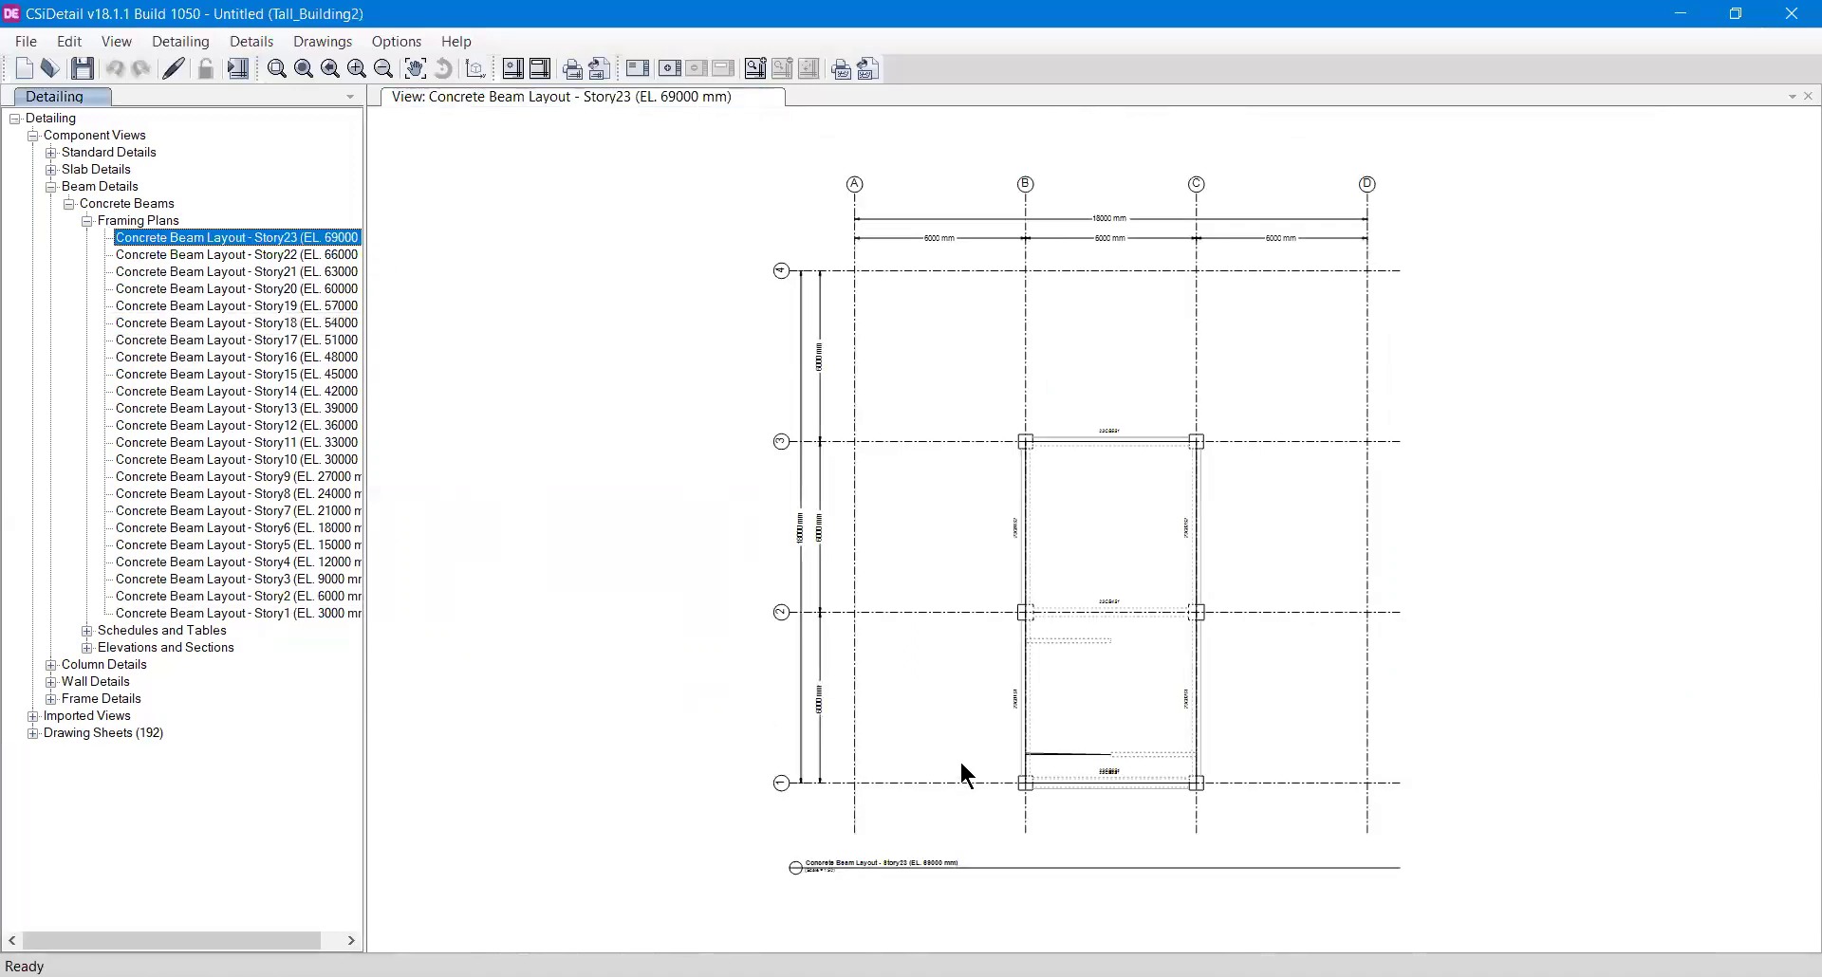
{"action": "double_click", "coordinate": [275, 357]}
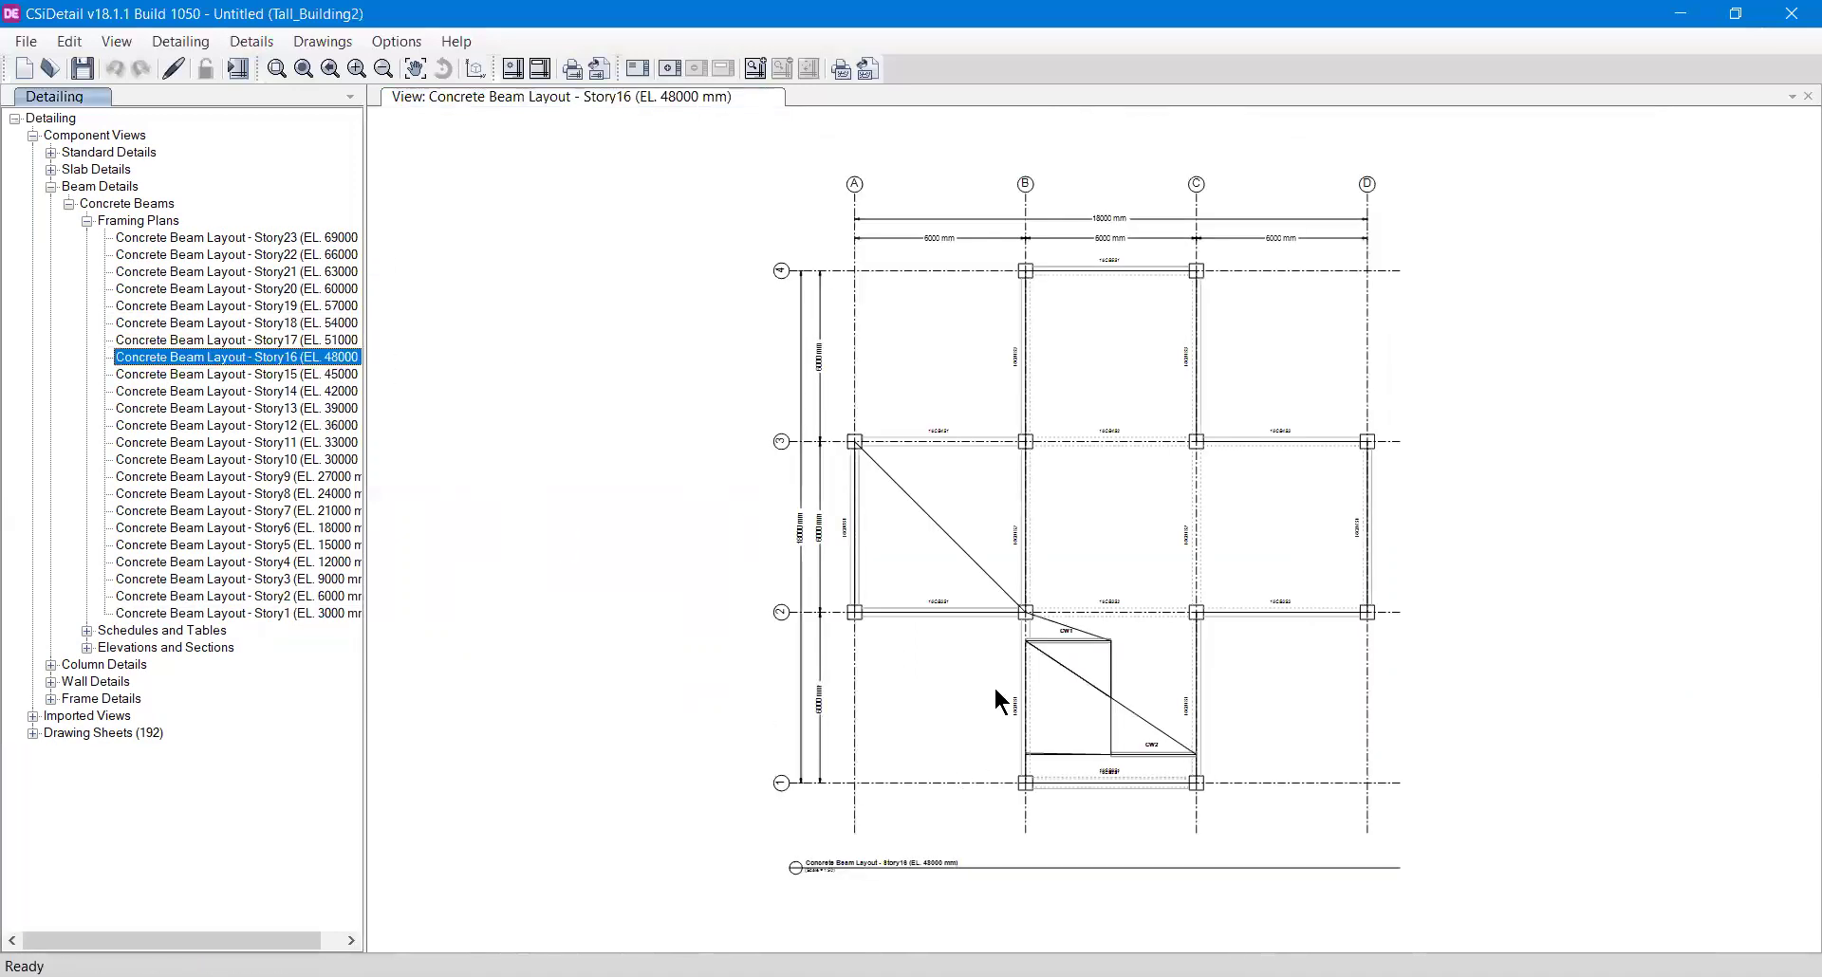
{"action": "left_click", "coordinate": [314, 460]}
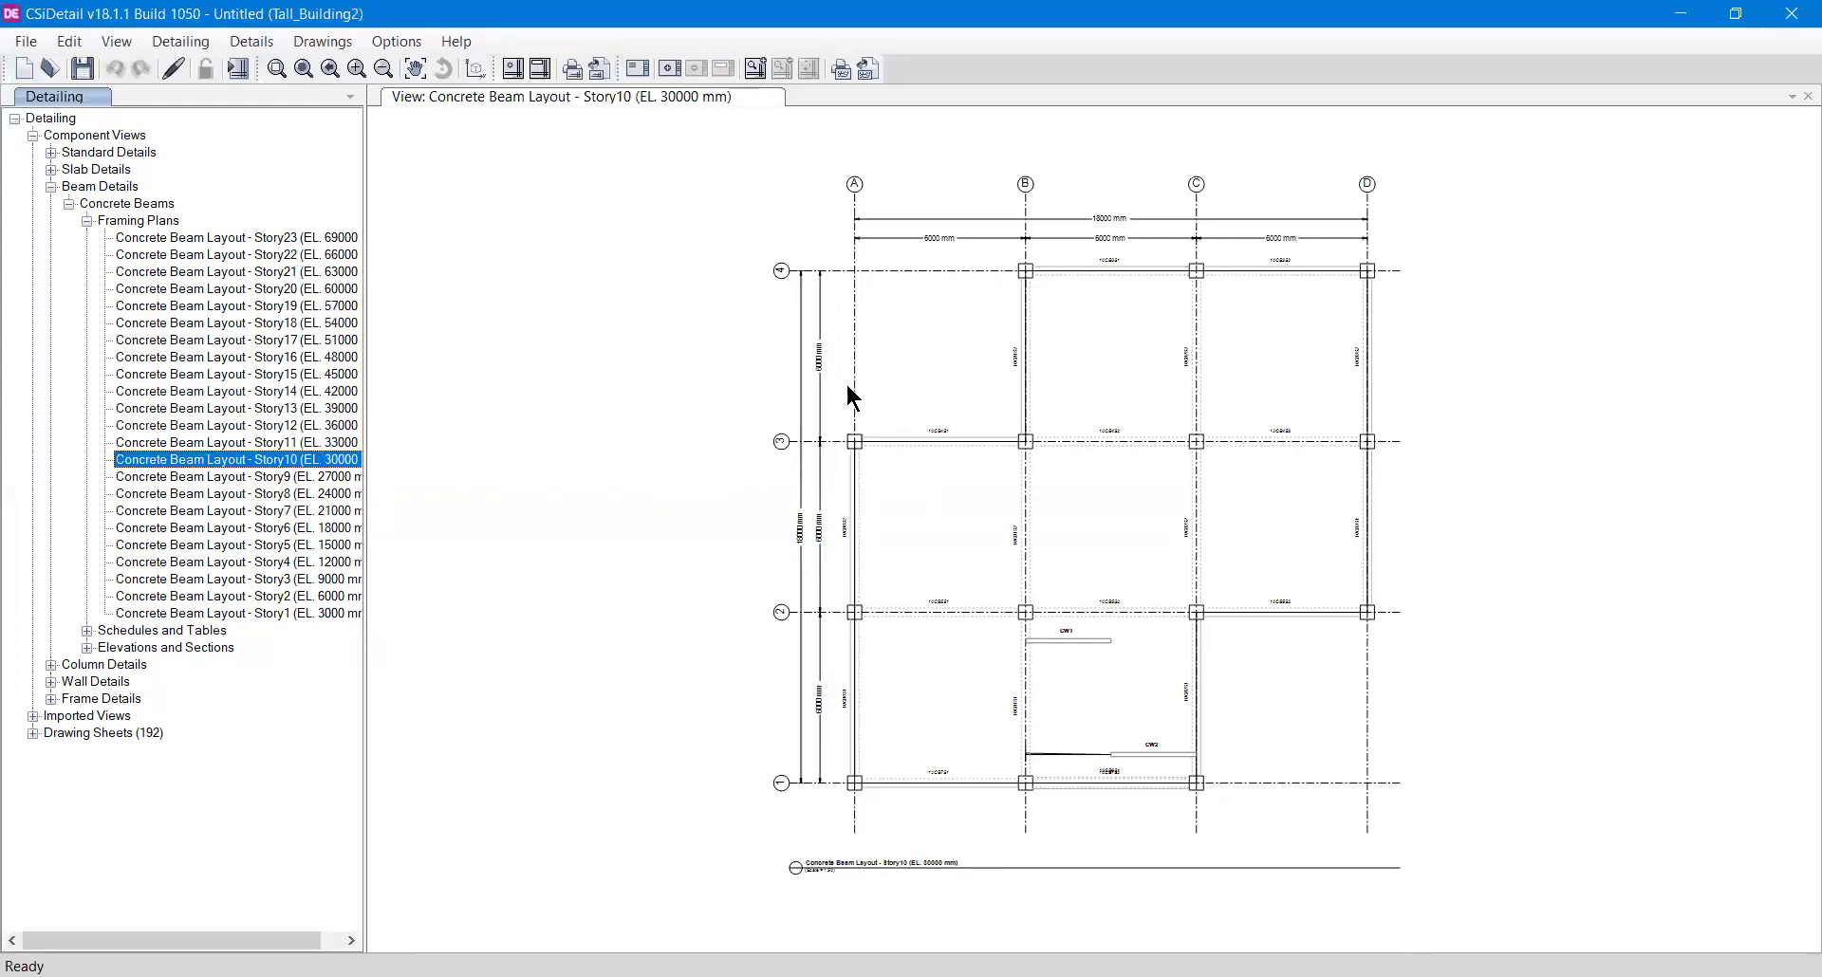
- Collapse the beam framing plans and open Concrete Beam Rebar Table (1 of 7) from the schedules and tables
{"action": "left_click", "coordinate": [86, 220]}
{"action": "left_click", "coordinate": [69, 204]}
{"action": "left_click", "coordinate": [68, 204]}
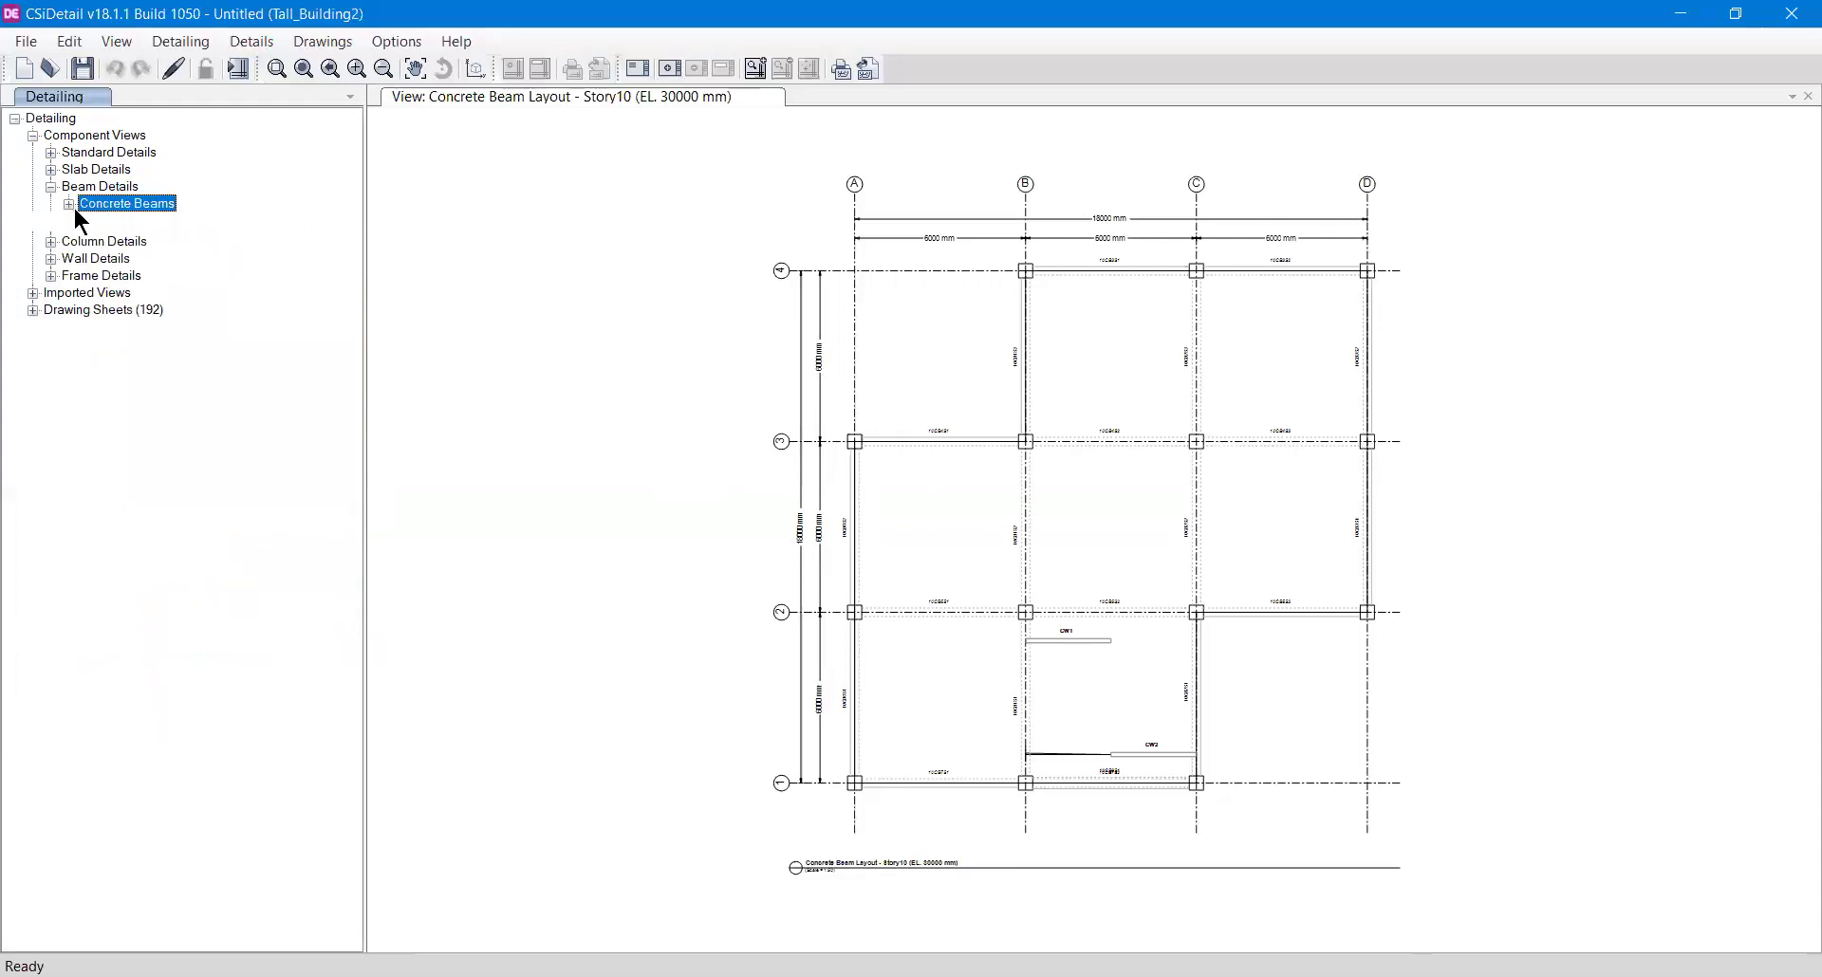
{"action": "left_click", "coordinate": [88, 238]}
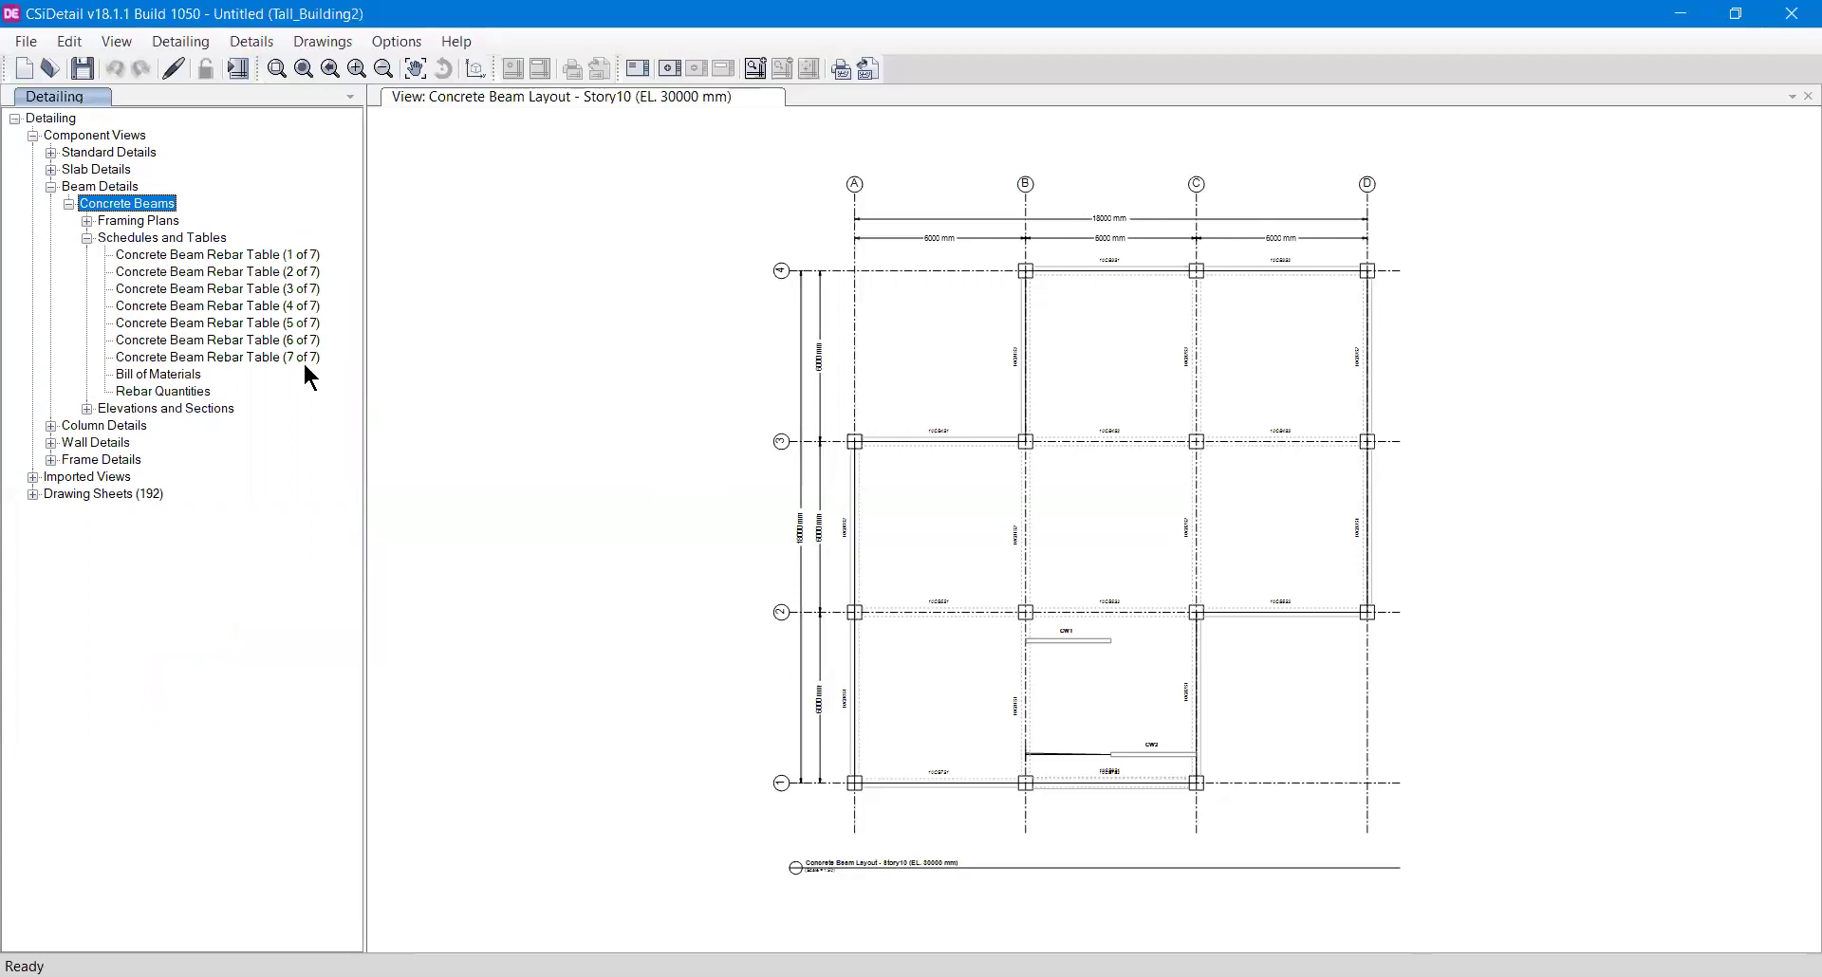
{"action": "left_click", "coordinate": [288, 254]}
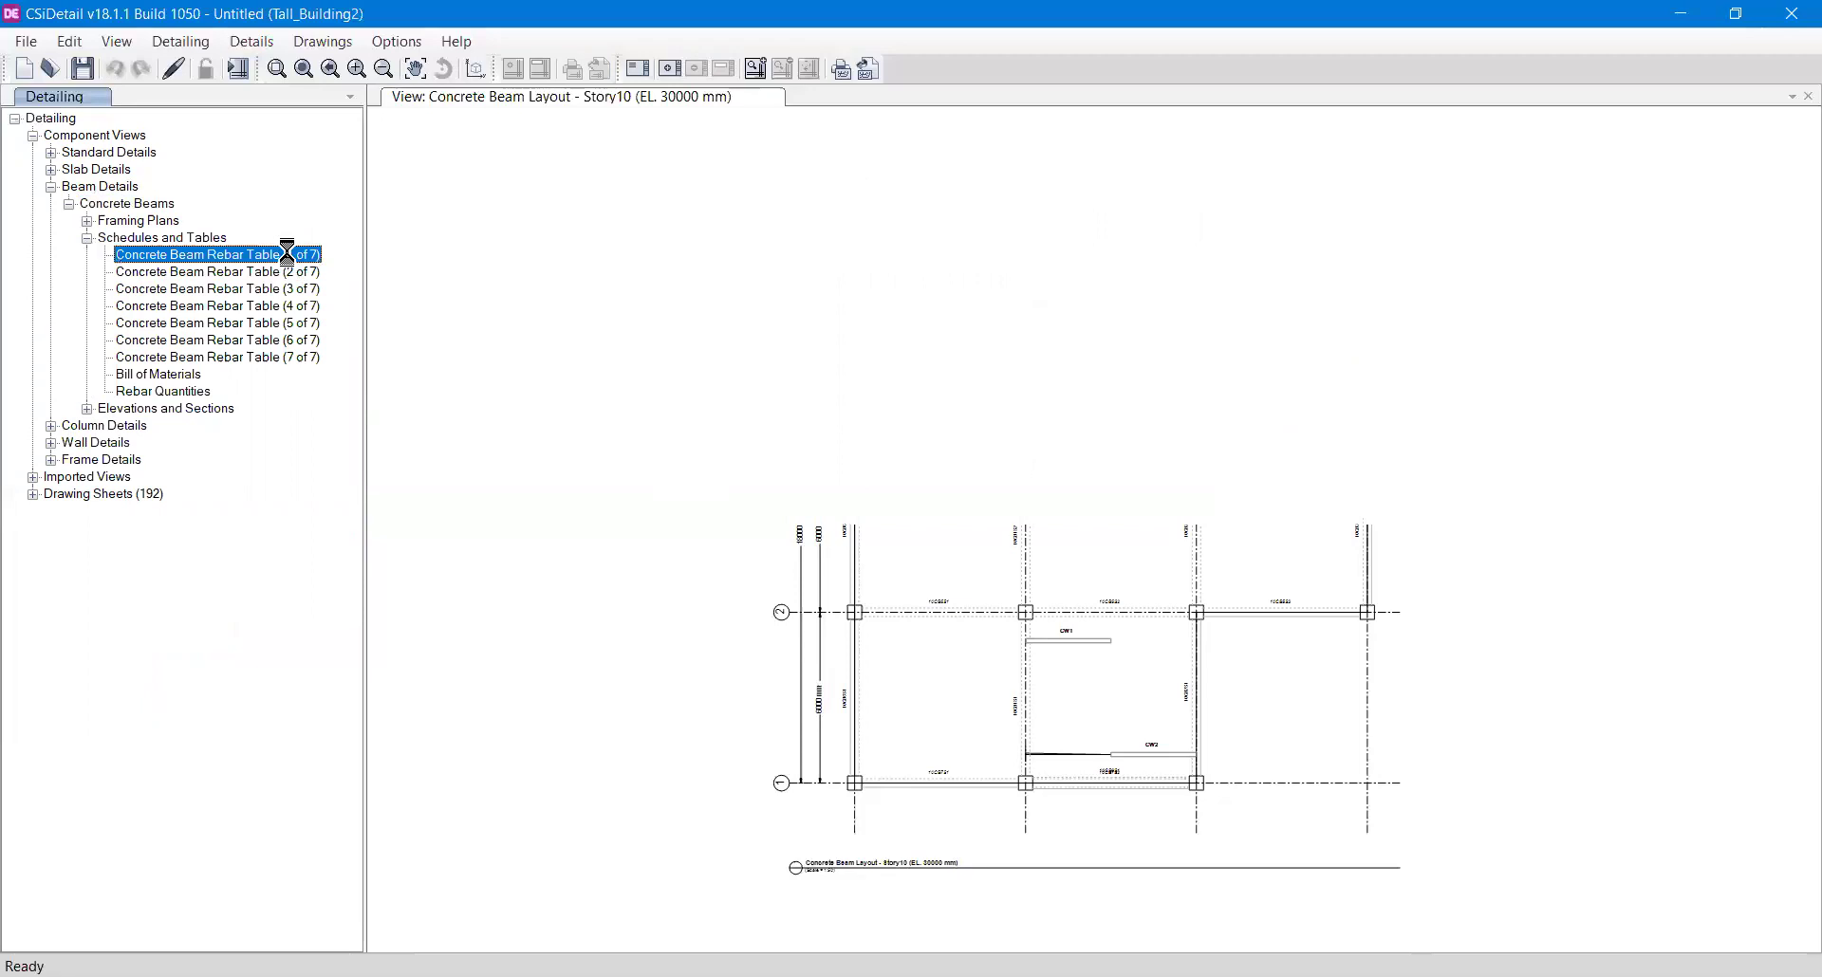
- Examine the beam IDs, span numbers, section sizes, longitudinal bars and stirrups in Concrete Beam Rebar Table (1 of 7)
{"action": "scroll", "coordinate": [1141, 253], "scroll_direction": "up", "scroll_amount": 5}
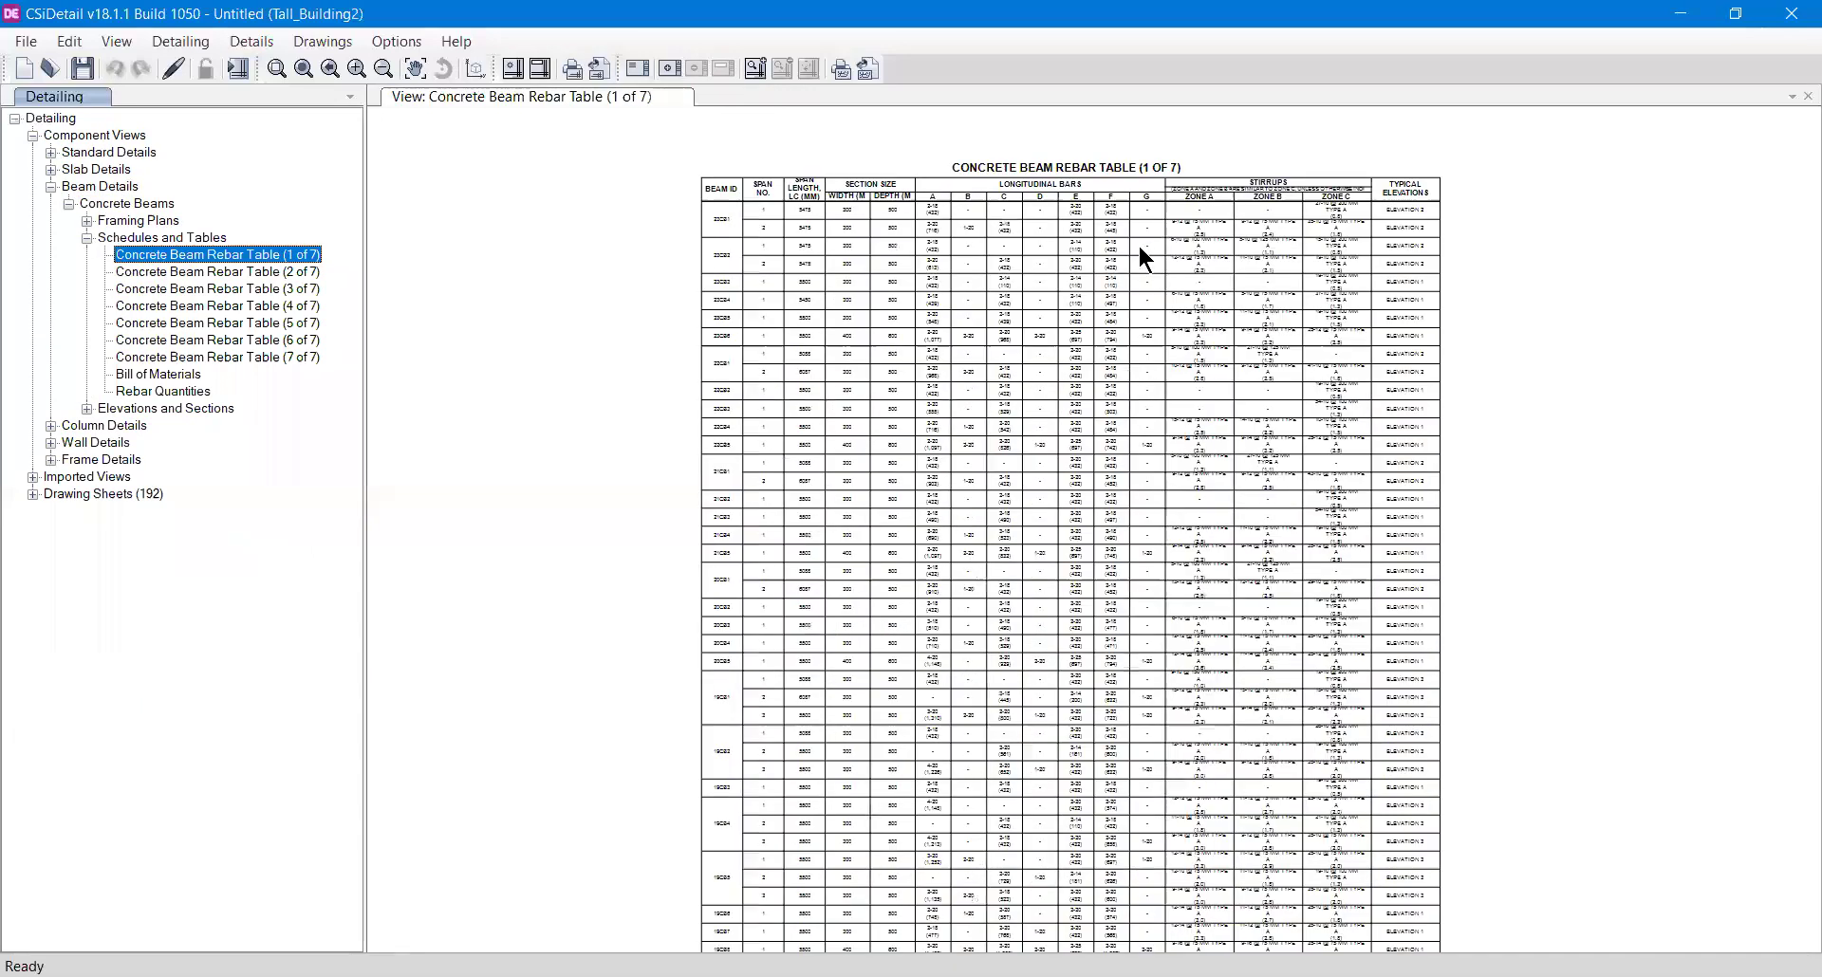
{"action": "scroll", "coordinate": [1140, 245], "scroll_direction": "up", "scroll_amount": 3}
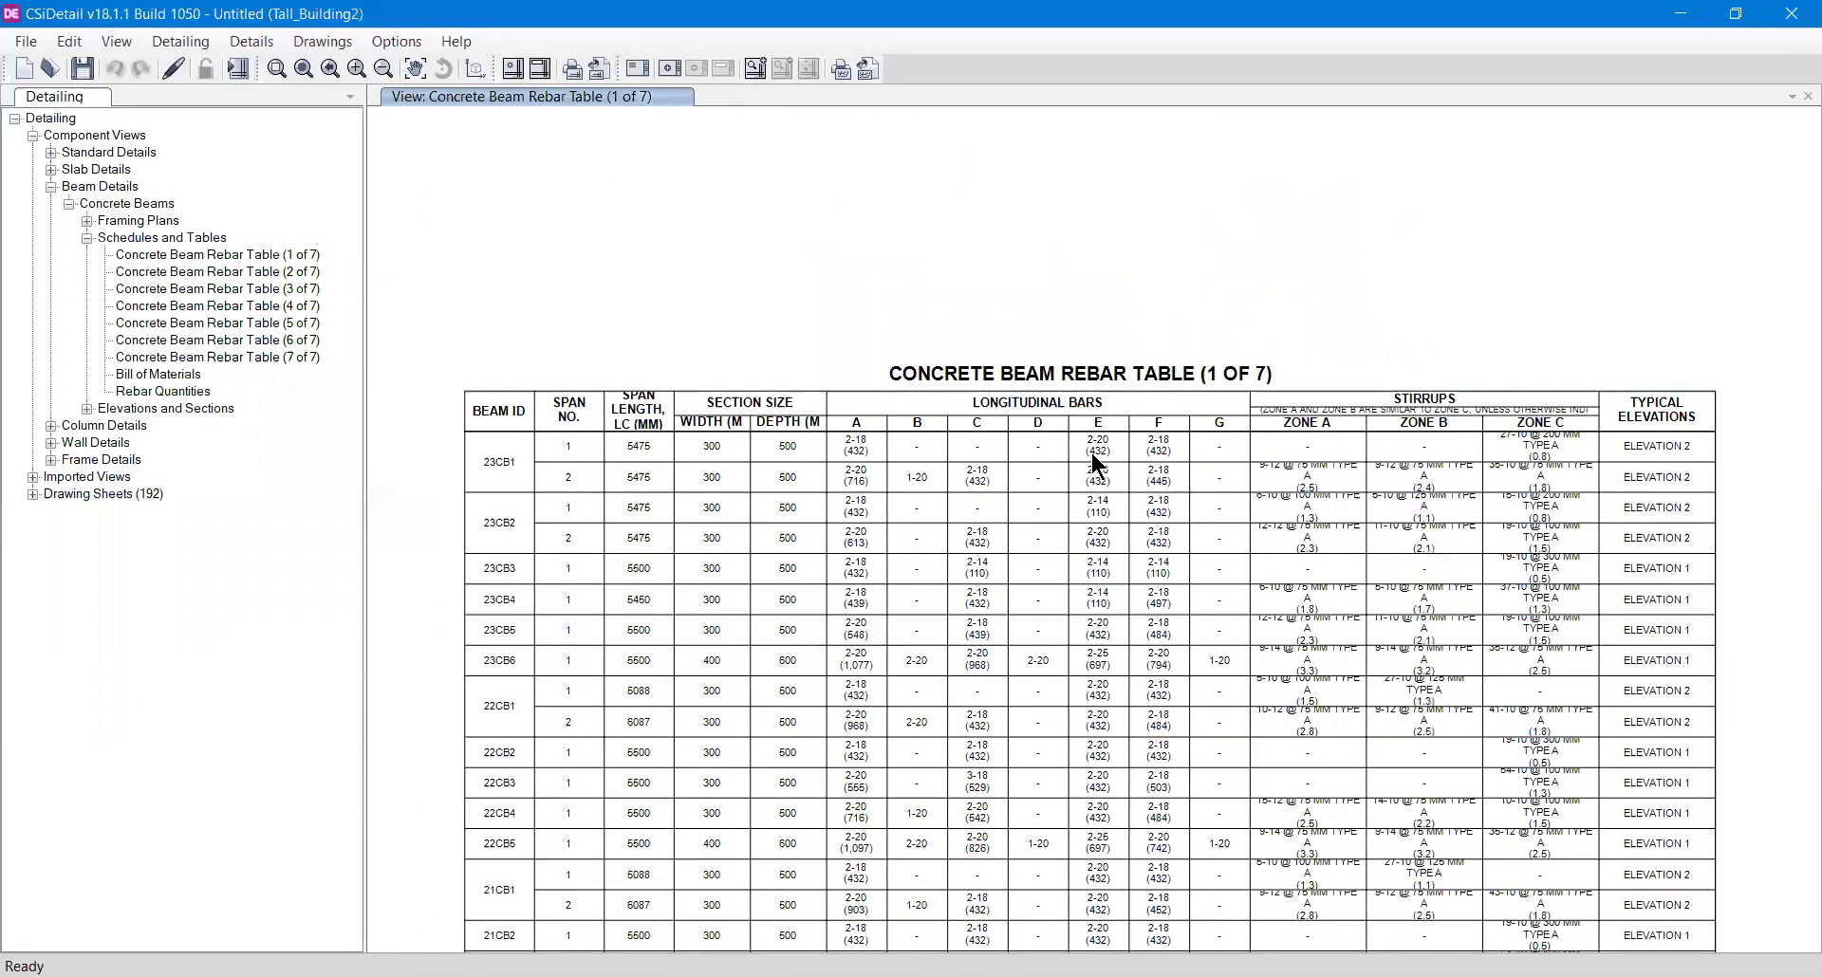
{"action": "scroll", "coordinate": [1084, 450], "scroll_direction": "down", "scroll_amount": 1}
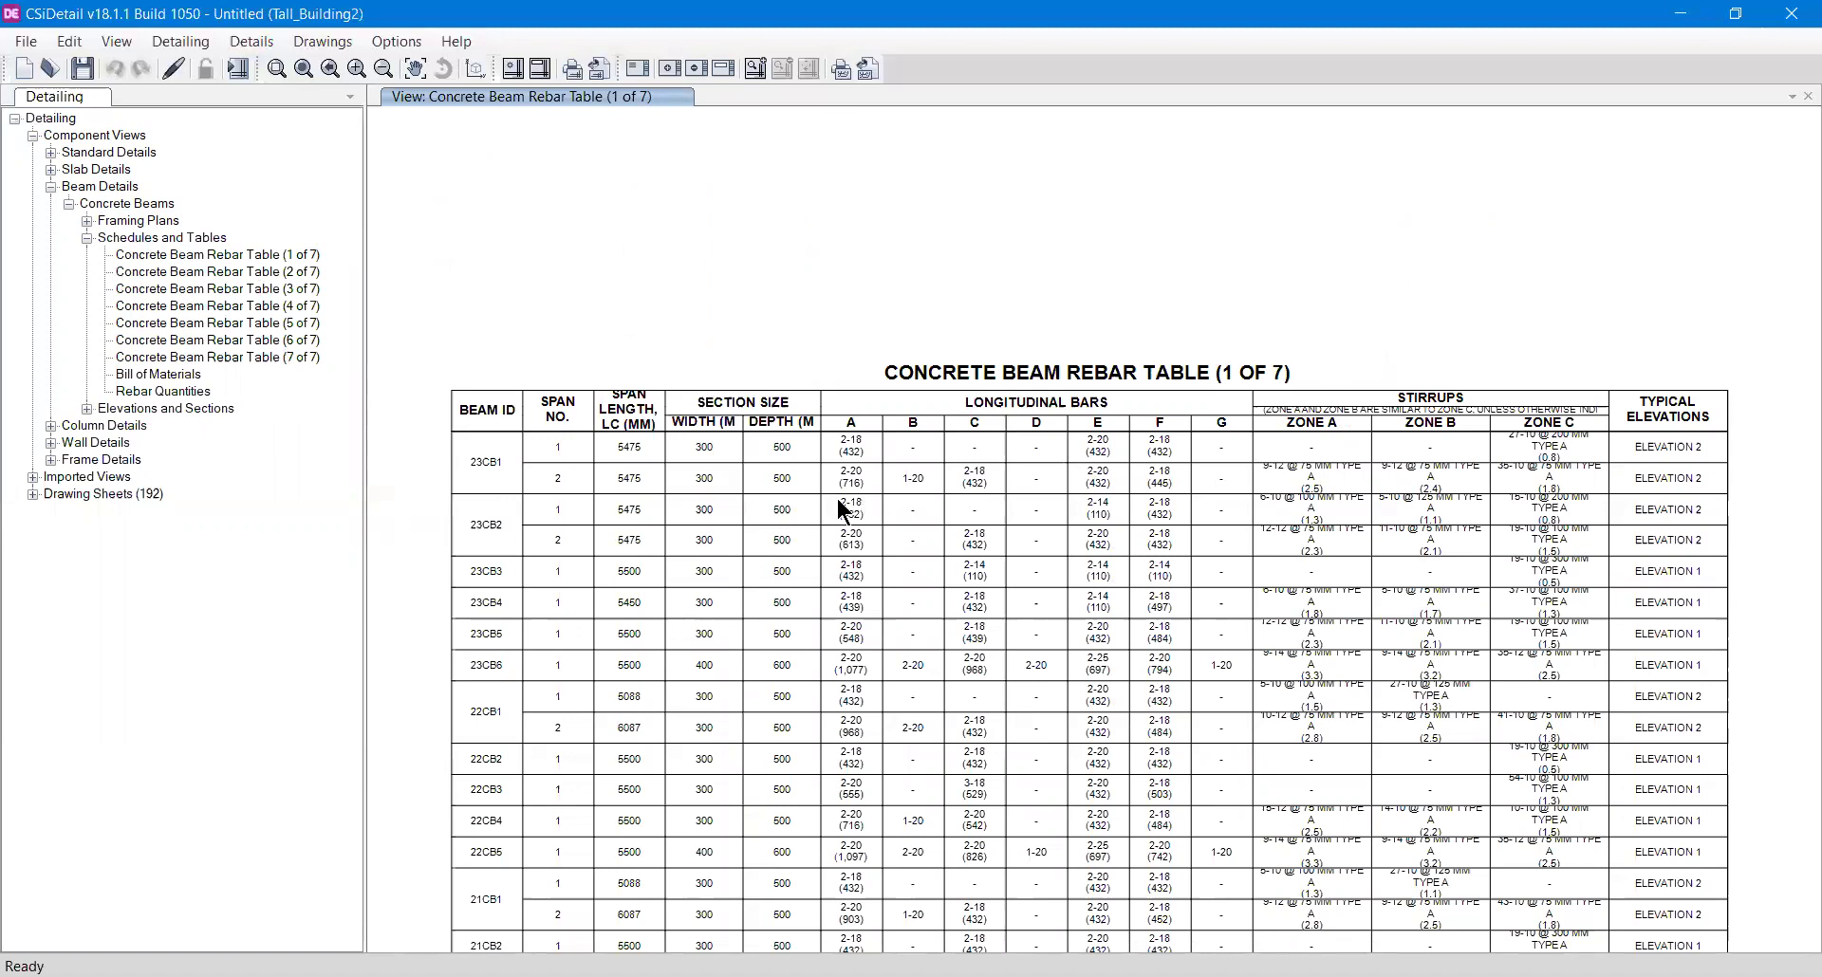
{"action": "scroll", "coordinate": [778, 503], "scroll_direction": "up", "scroll_amount": 2}
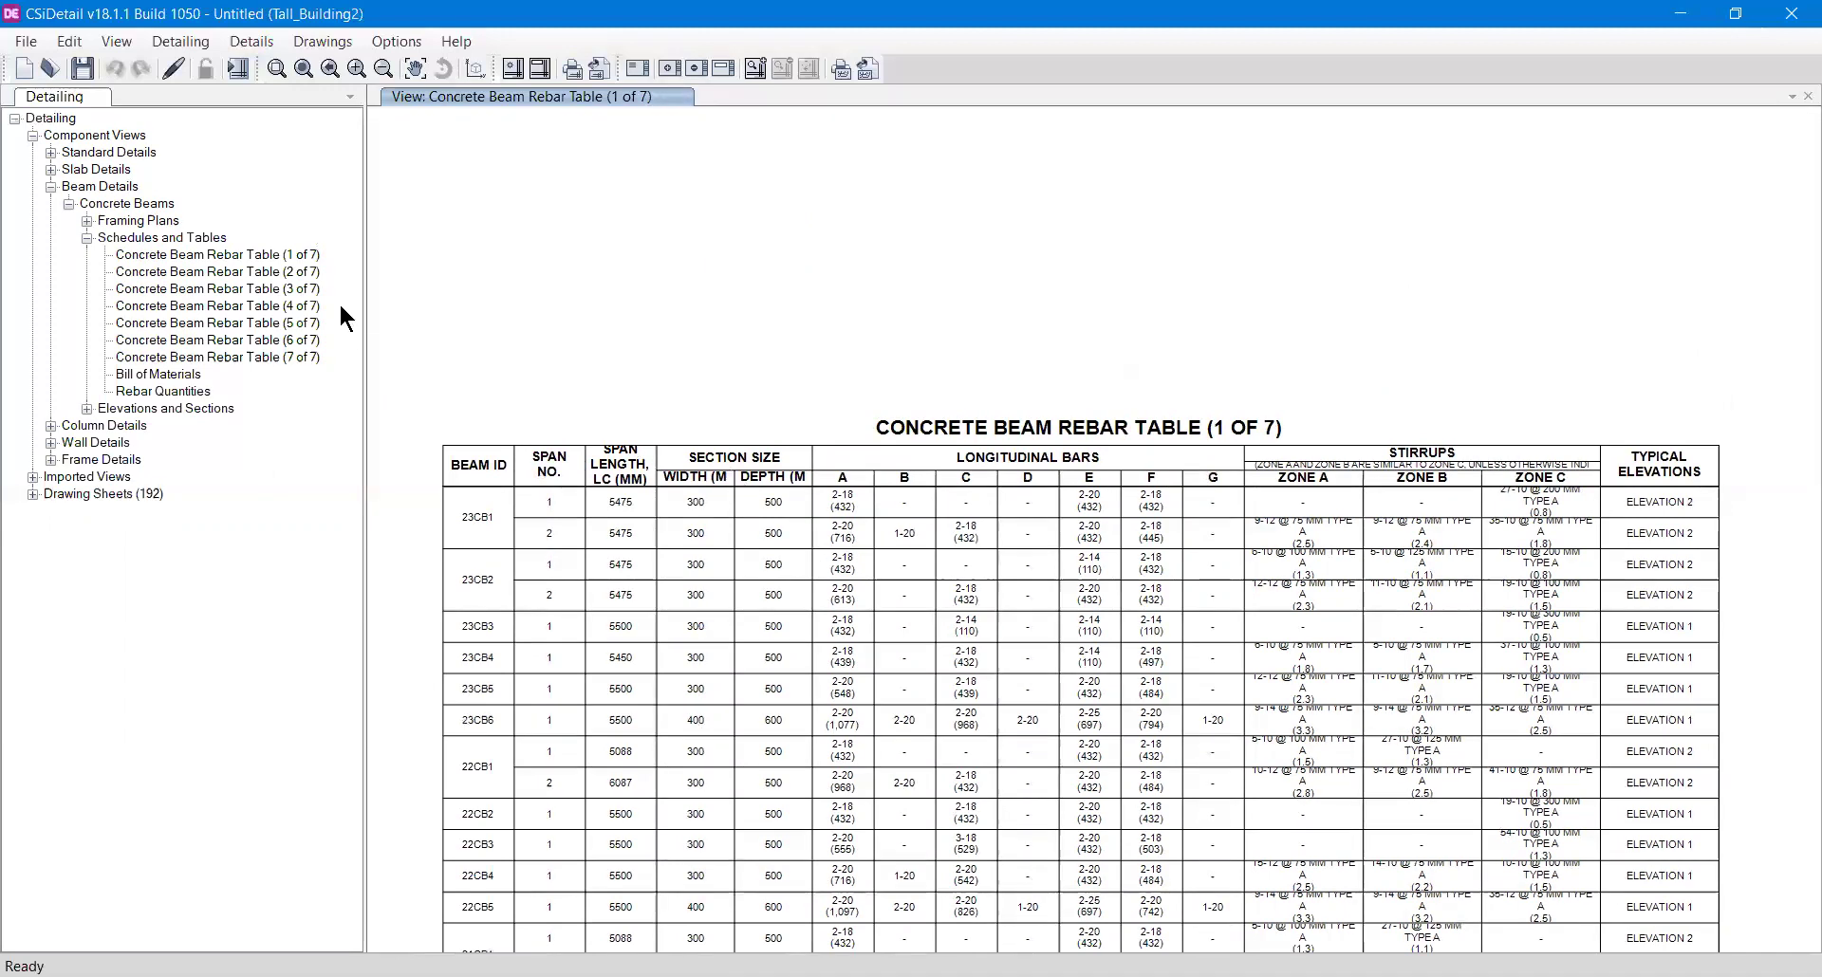
{"action": "scroll", "coordinate": [494, 531], "scroll_direction": "up", "scroll_amount": 2}
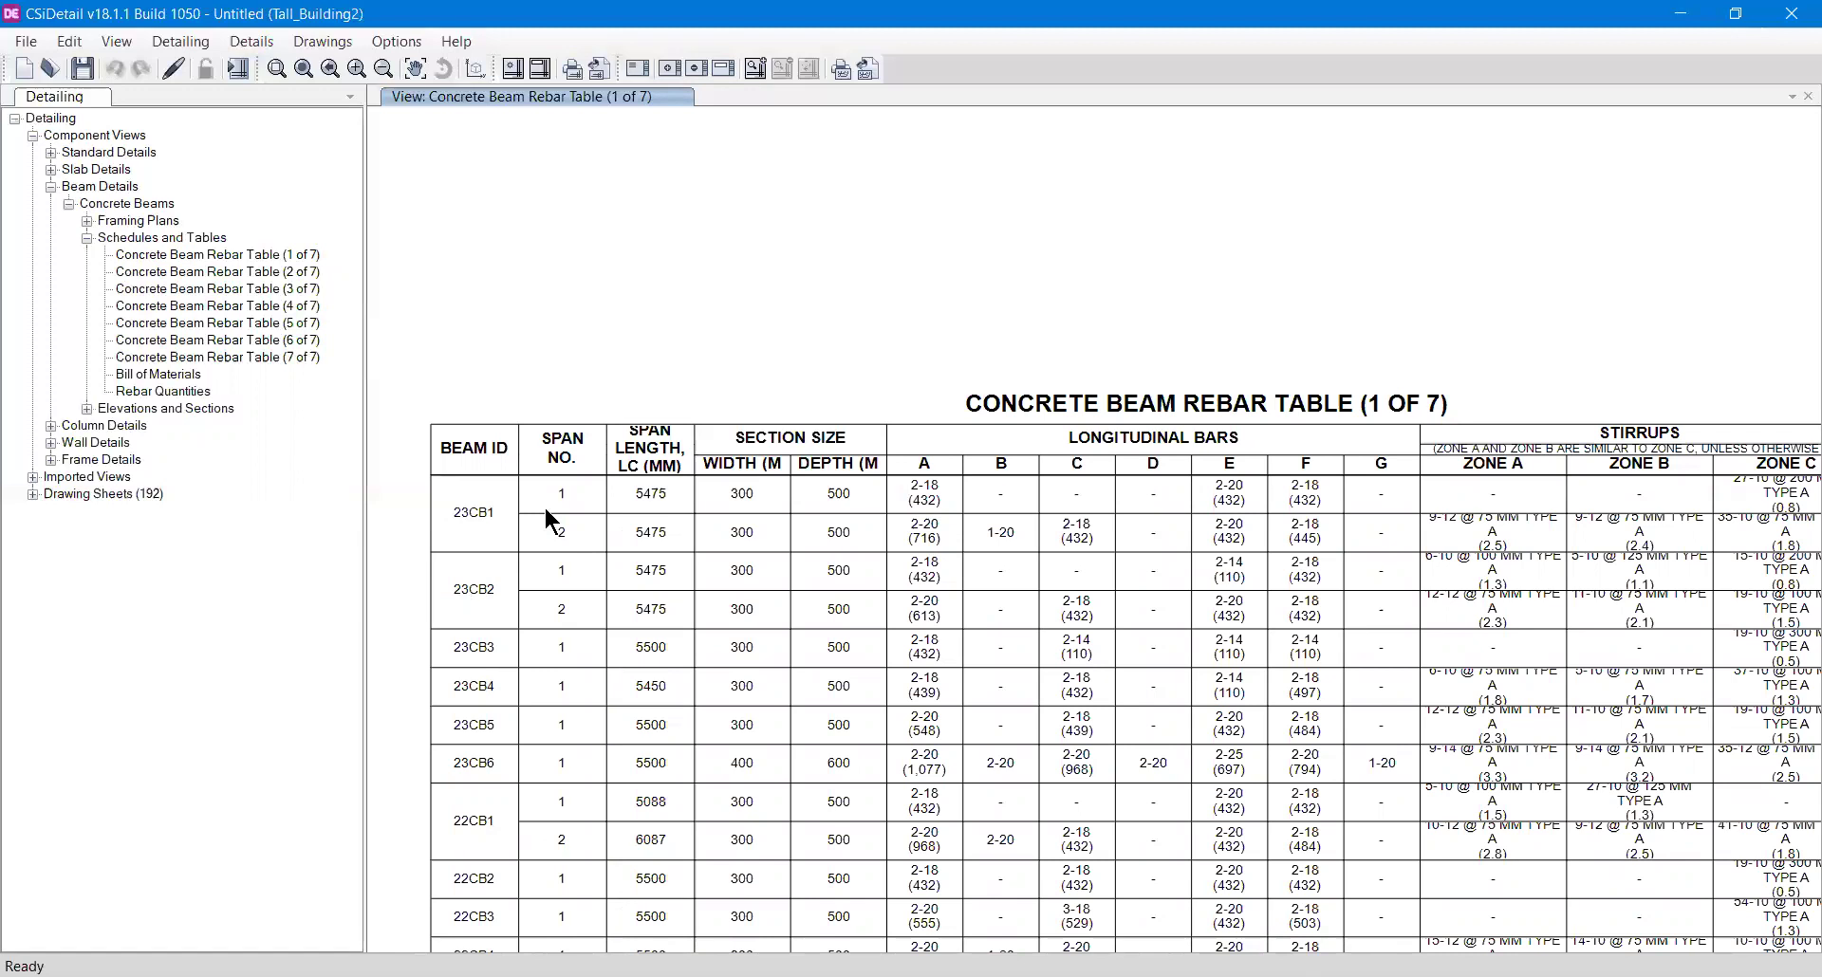
- Reopen the Story23 concrete beam layout and inspect the label of beam 23CB5S1 up close
{"action": "double_click", "coordinate": [169, 222]}
{"action": "left_click", "coordinate": [255, 236]}
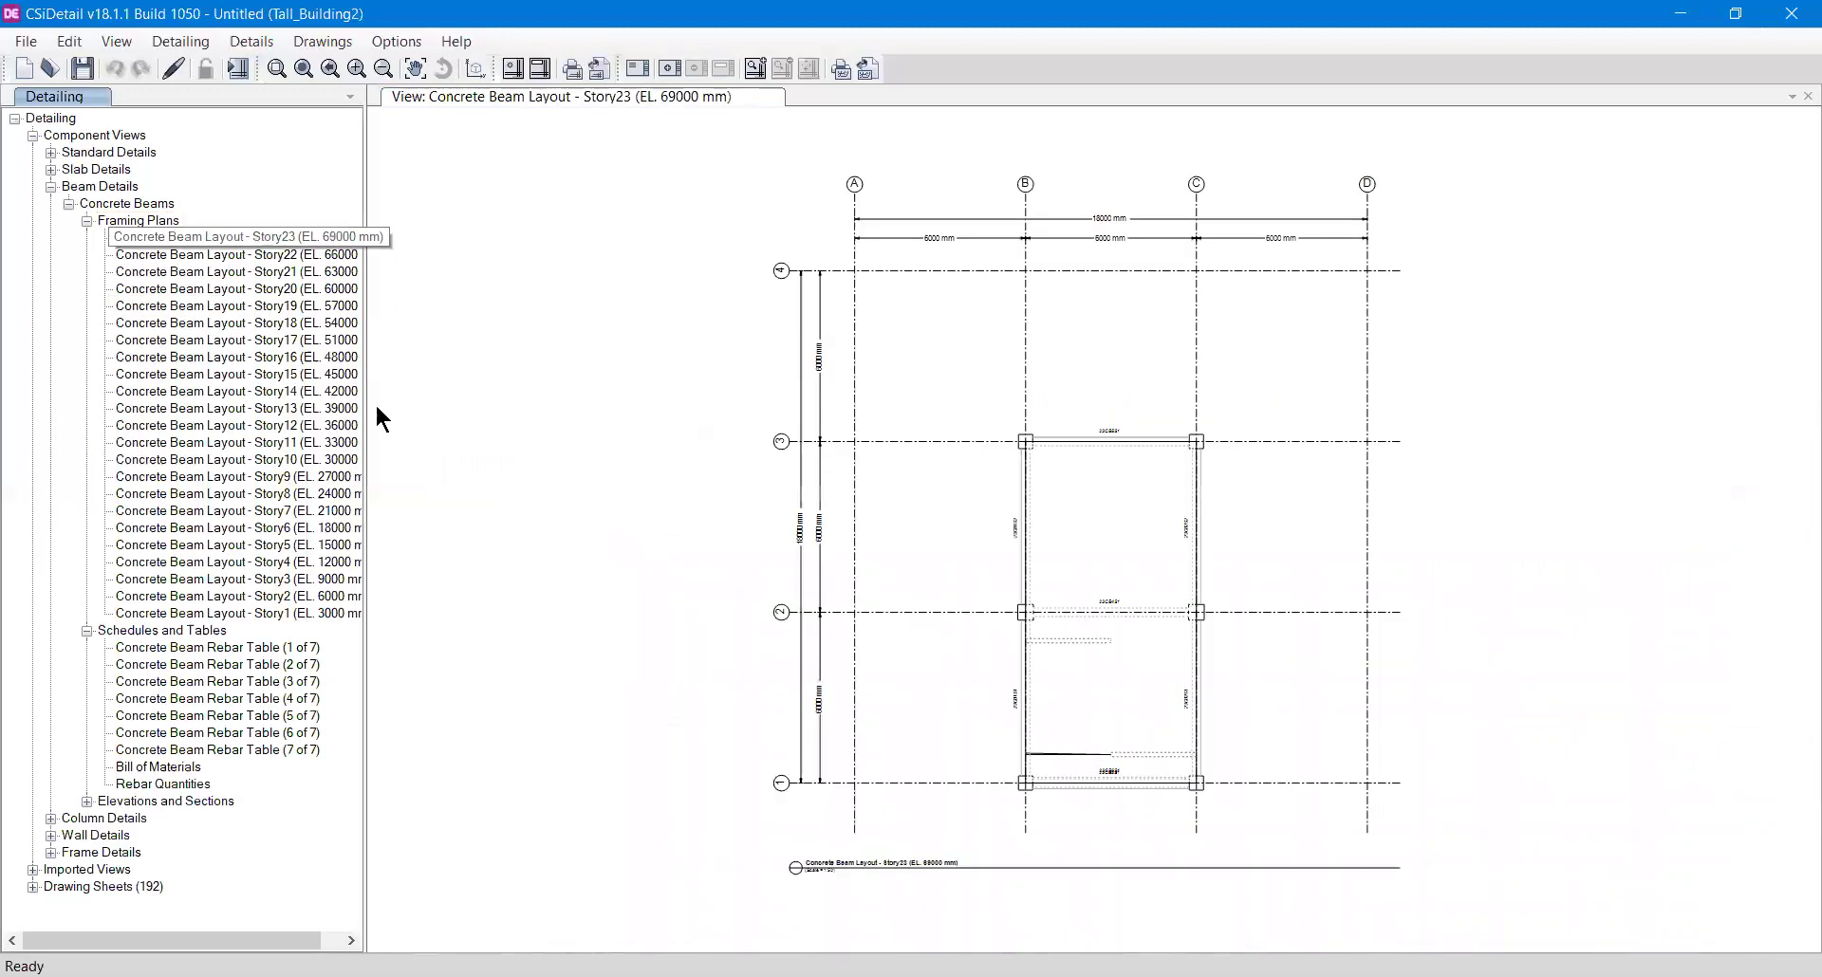
{"action": "scroll", "coordinate": [1164, 465], "scroll_direction": "up", "scroll_amount": 5}
{"action": "scroll", "coordinate": [1164, 465], "scroll_direction": "up", "scroll_amount": 2}
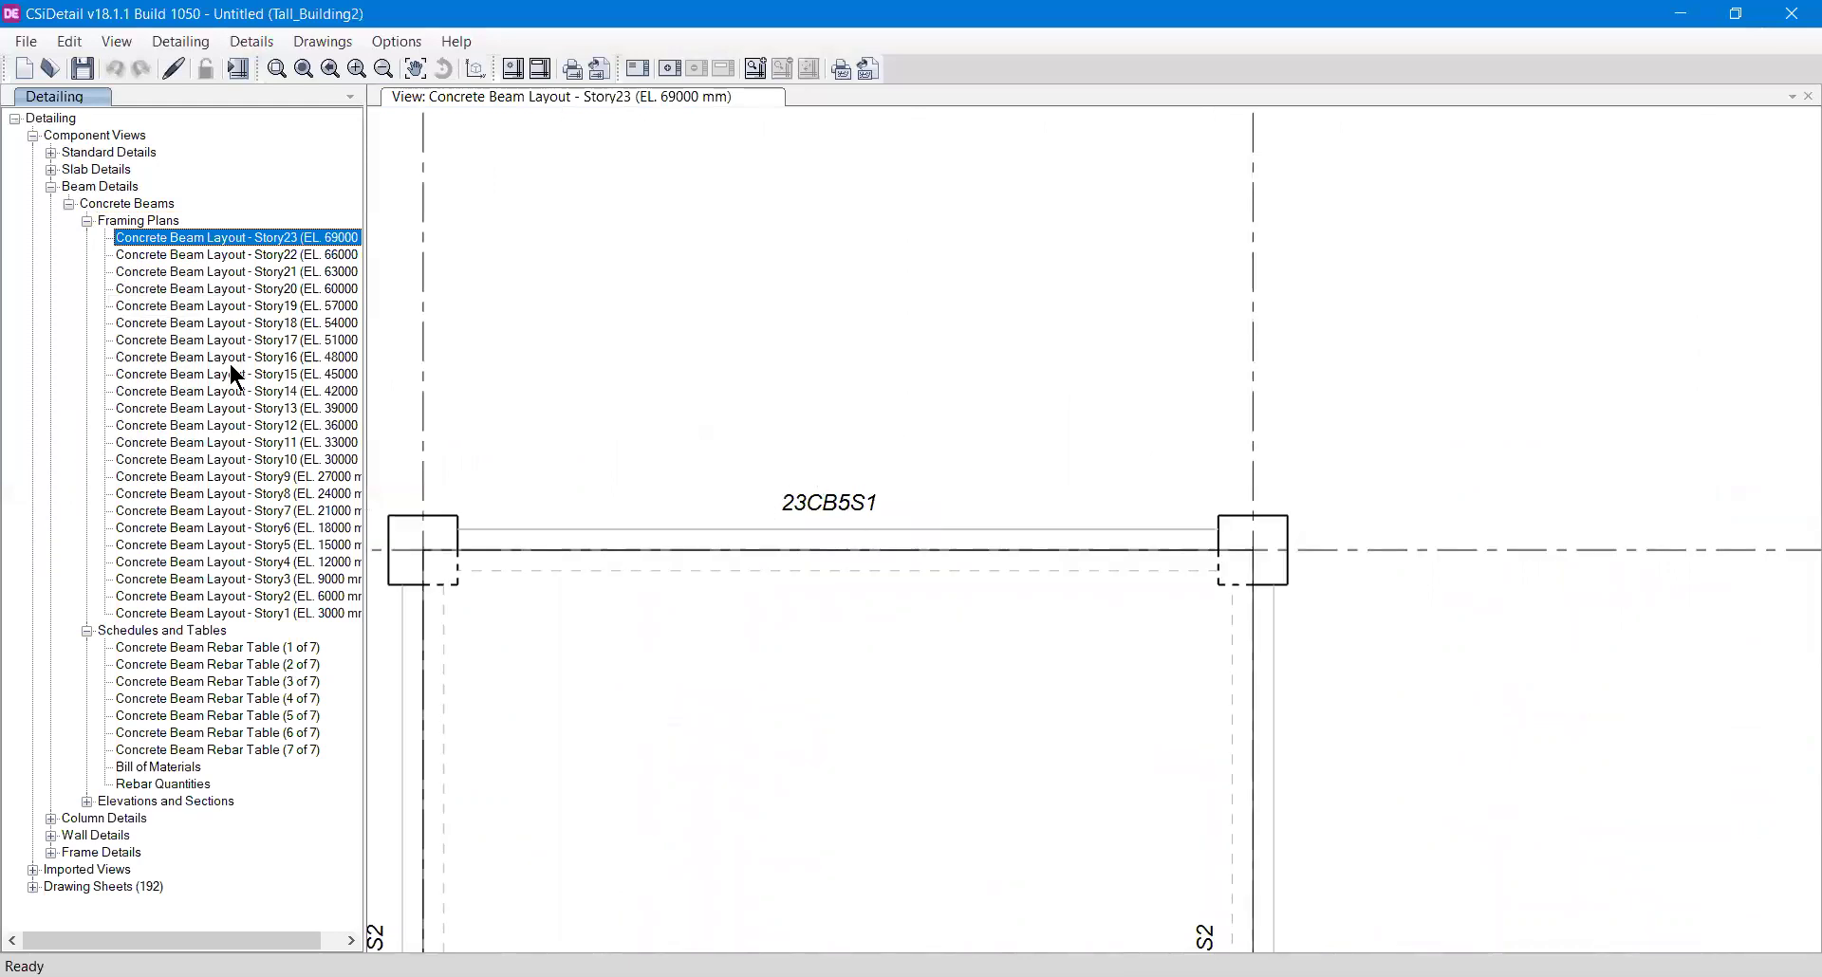
- Return to Concrete Beam Rebar Table (1 of 7) and read the Story23 beam rows up close
{"action": "left_click", "coordinate": [86, 220]}
{"action": "left_click", "coordinate": [177, 269]}
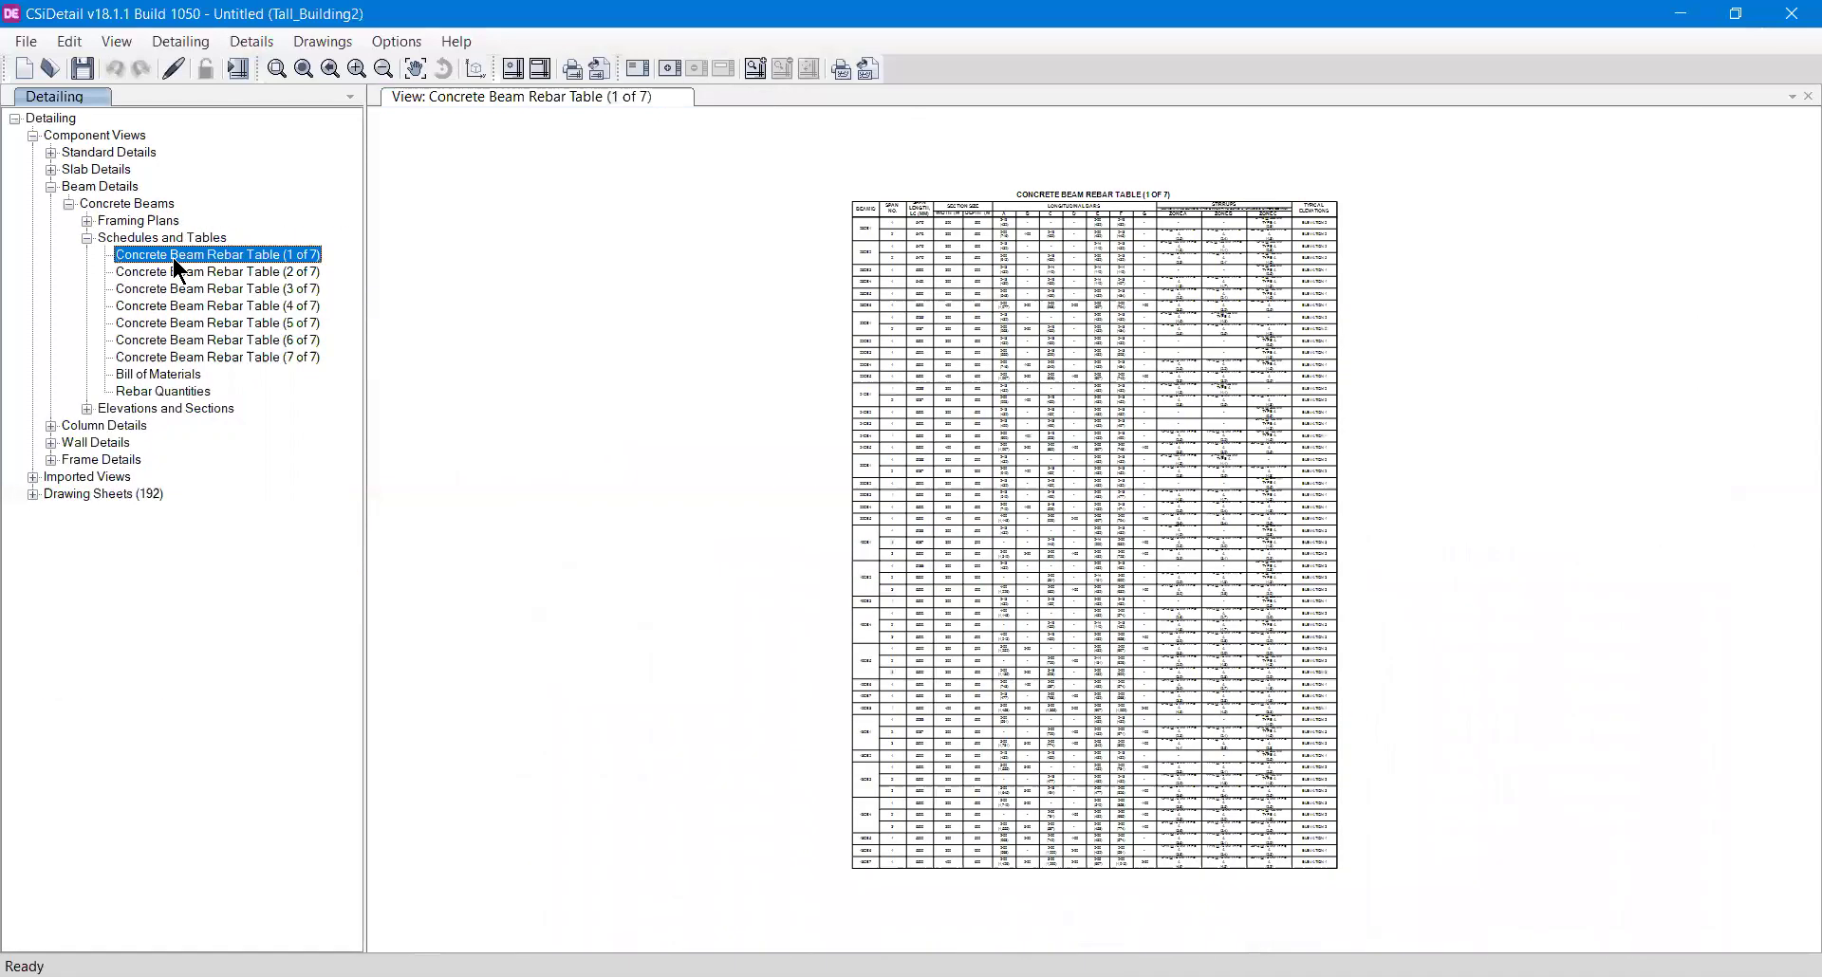
{"action": "scroll", "coordinate": [991, 232], "scroll_direction": "up", "scroll_amount": 6}
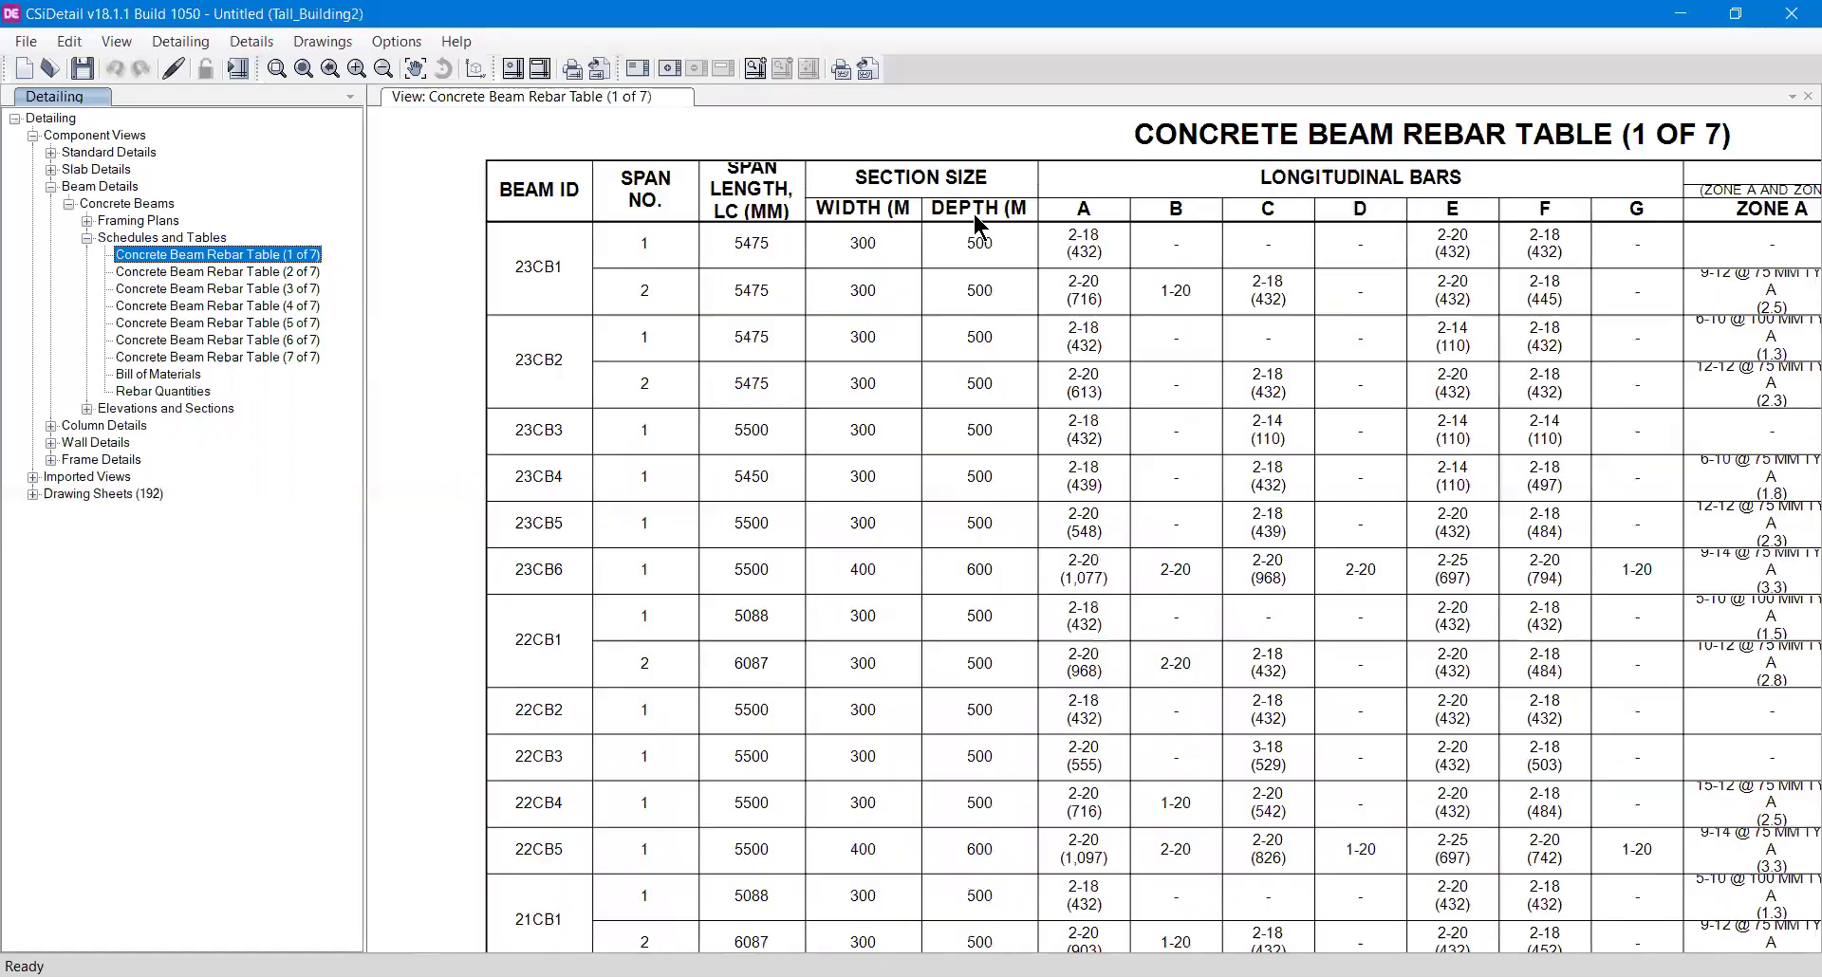
- Examine the section sizes and longitudinal bar columns A to G in Concrete Beam Rebar Table (1 of 7)
{"action": "middle_click_drag", "start_coordinate": [1007, 429], "coordinate": [1016, 528]}
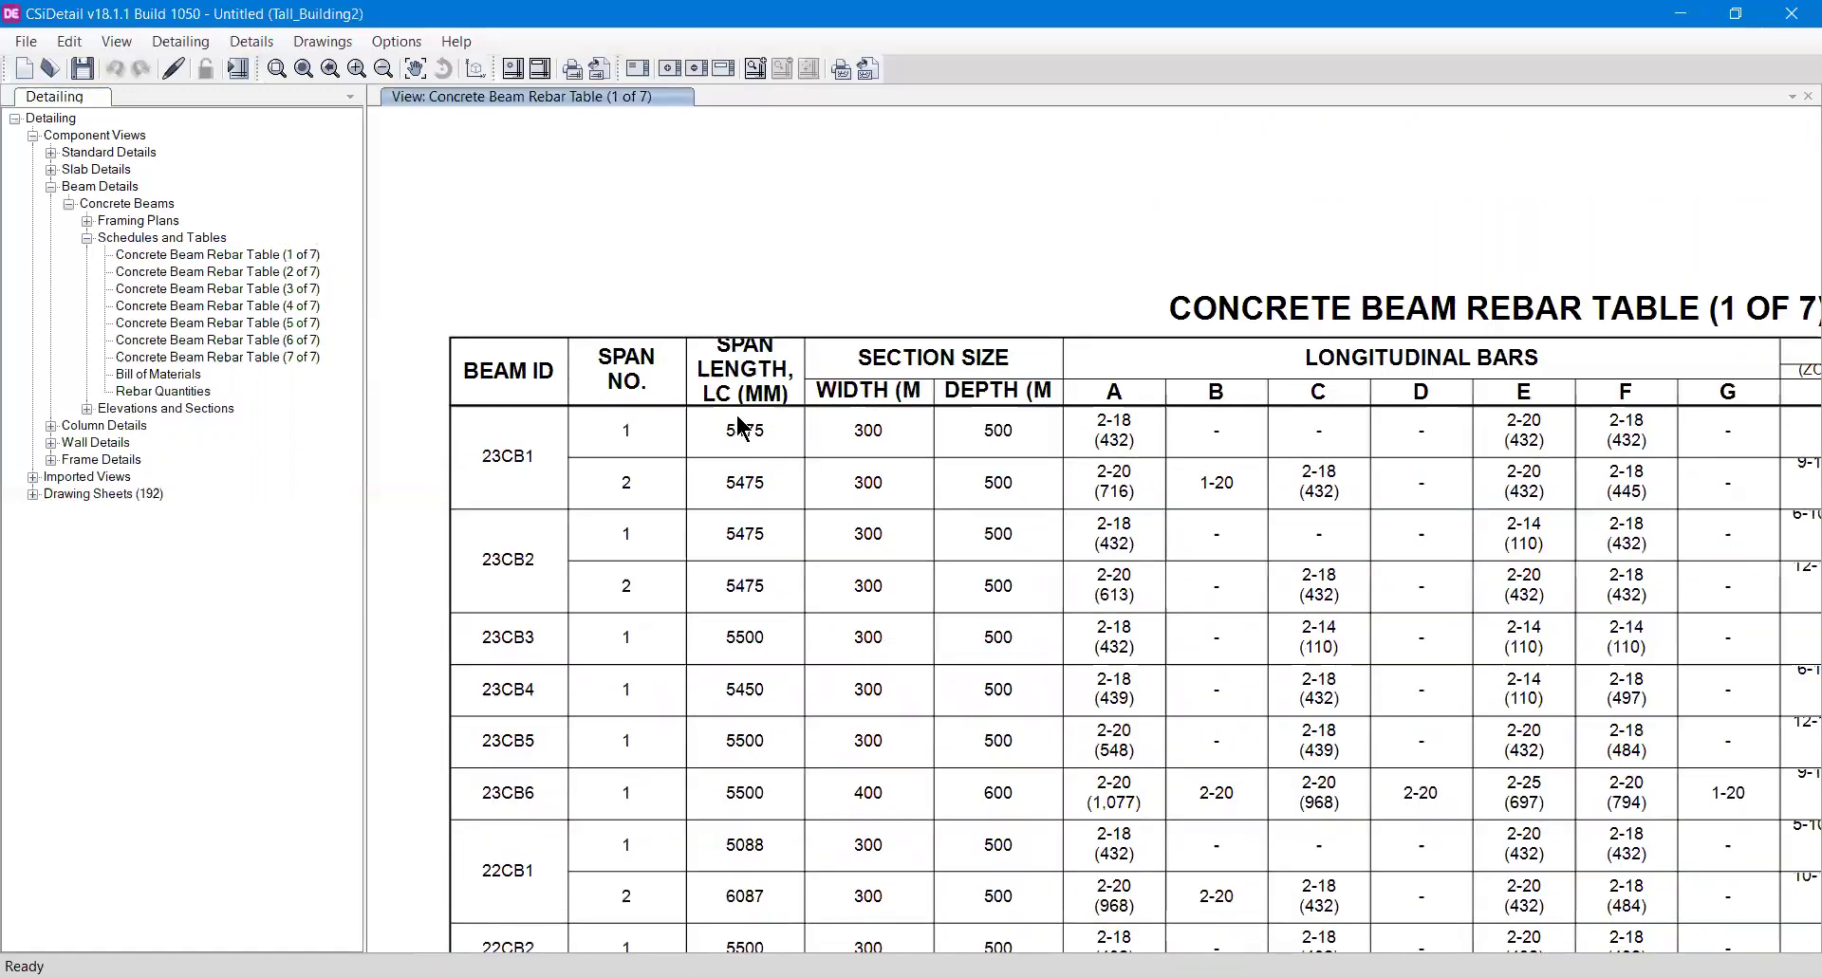
{"action": "middle_click_drag", "start_coordinate": [1015, 480], "coordinate": [642, 572]}
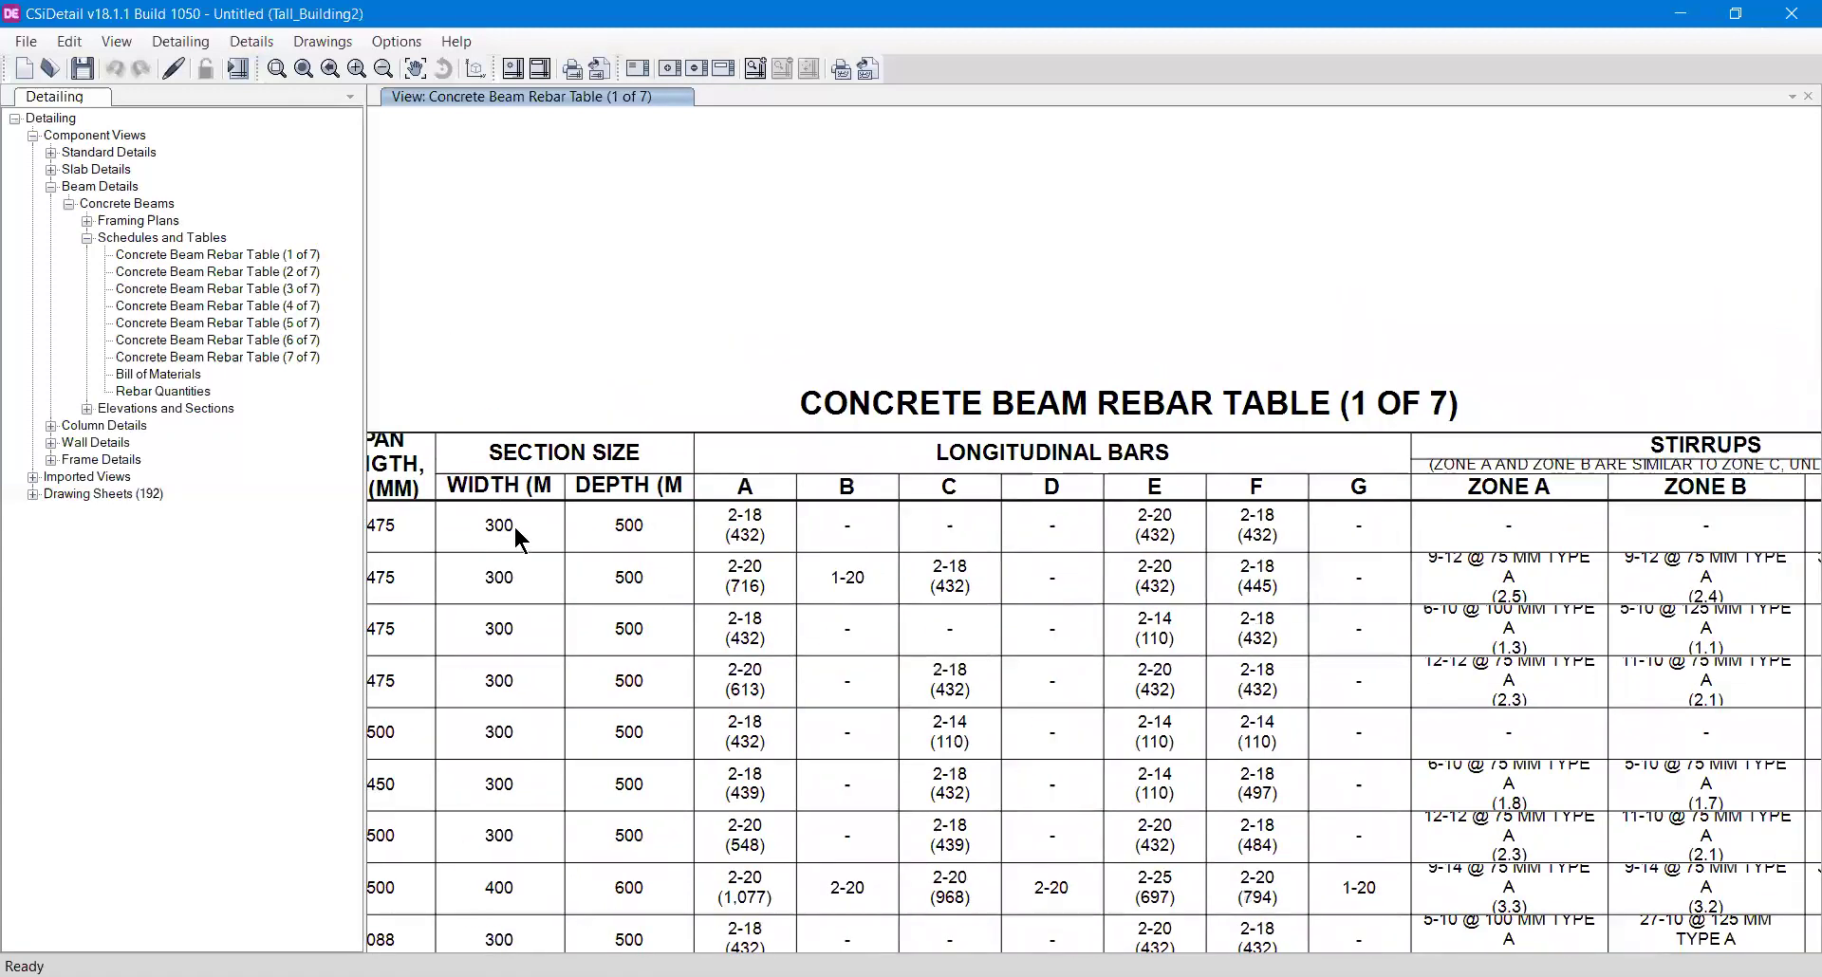
{"action": "middle_click_drag", "start_coordinate": [750, 549], "coordinate": [568, 587]}
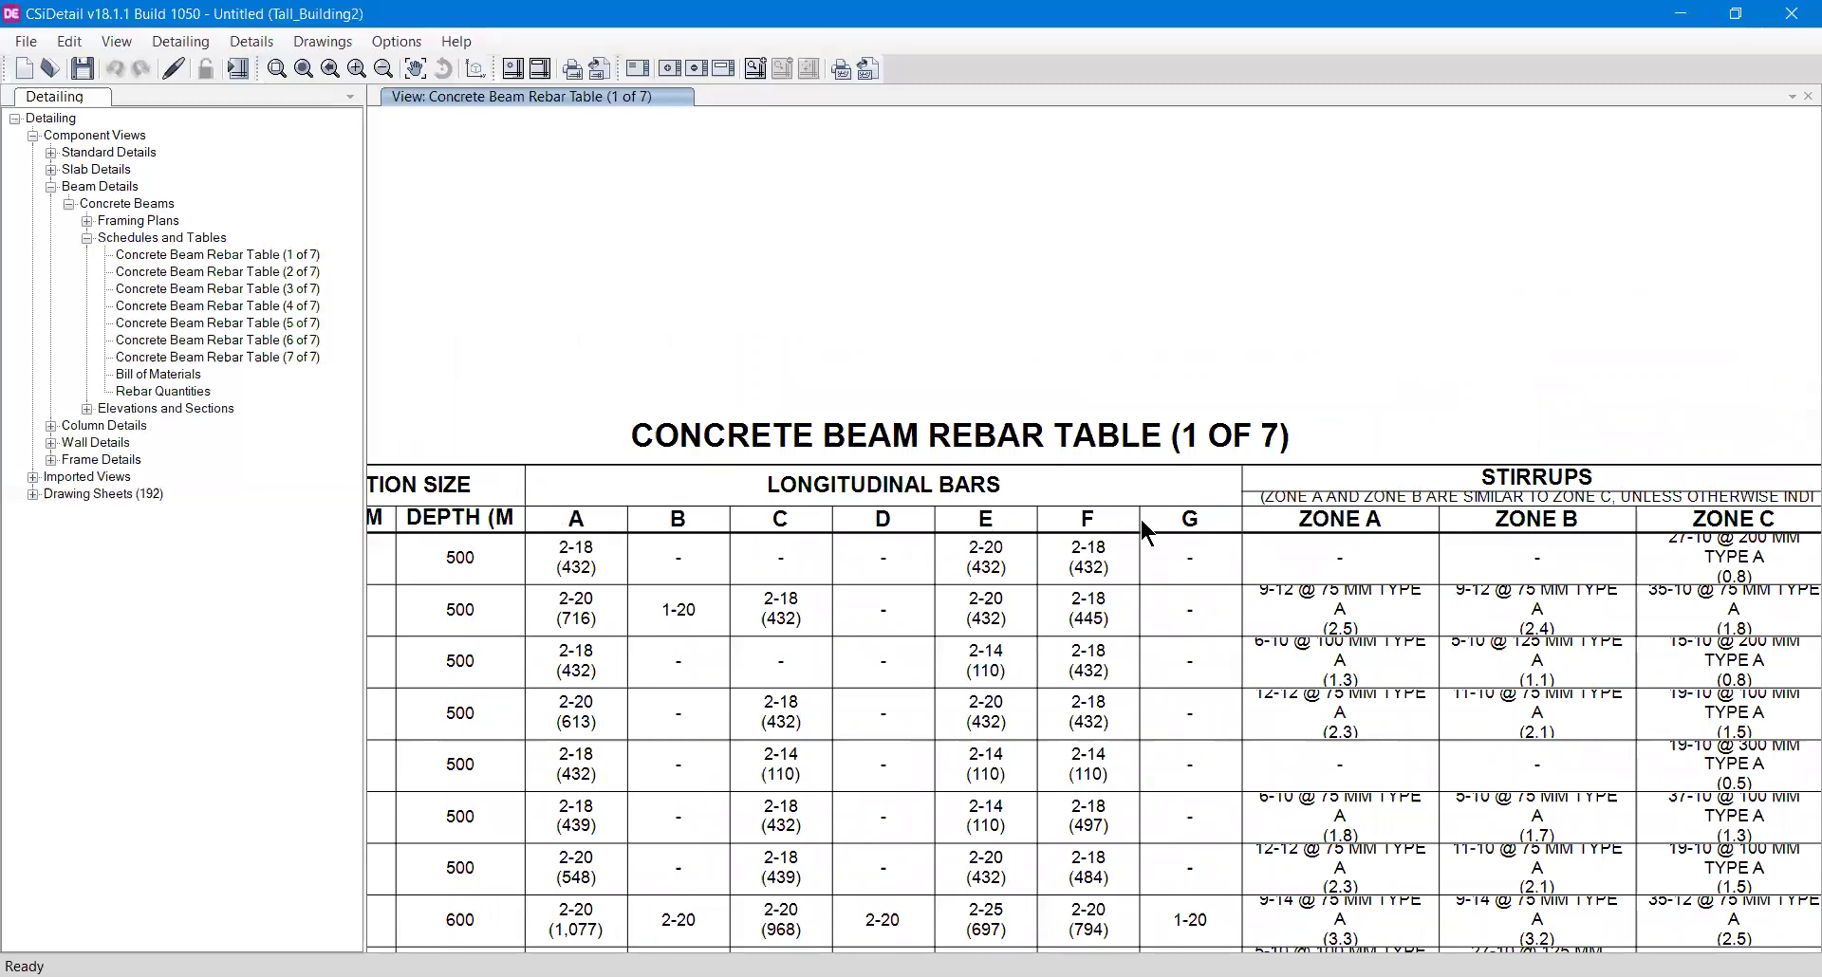
- Open Typical Concrete Beam Elevation - SS from the standard details and inspect its bar marks A to G and stirrup zones
{"action": "left_click", "coordinate": [51, 153]}
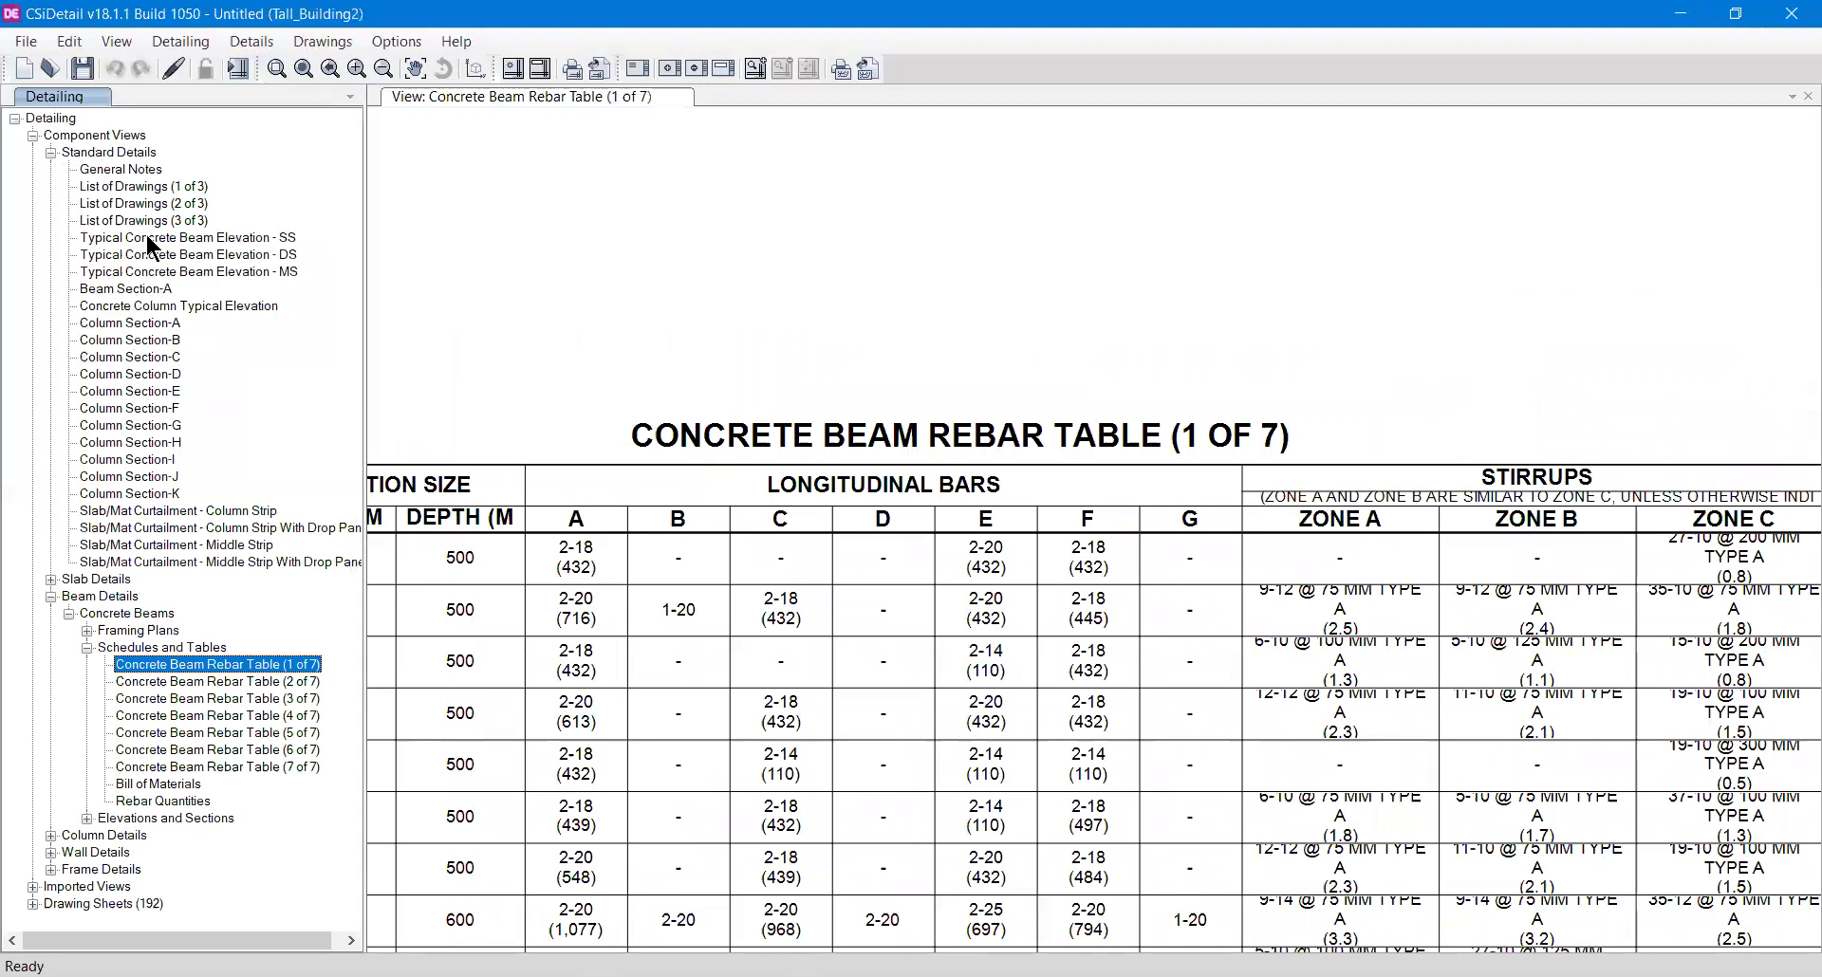
{"action": "left_click", "coordinate": [273, 242]}
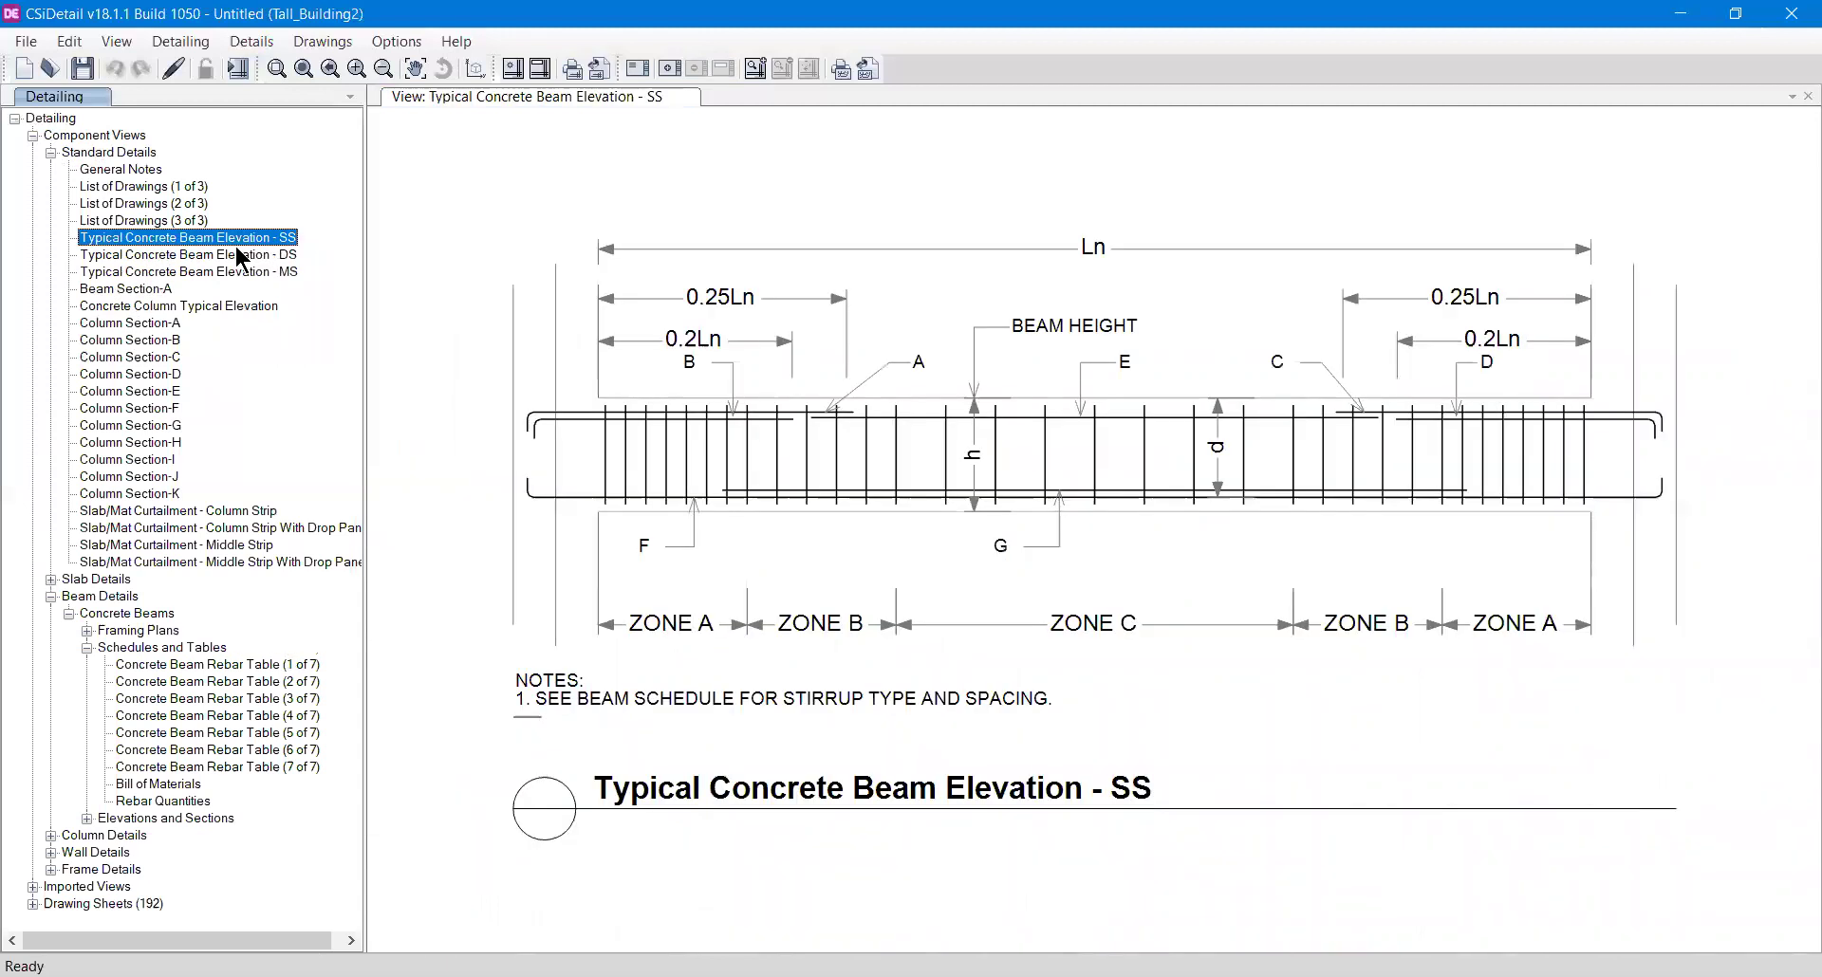
{"action": "scroll", "coordinate": [696, 353], "scroll_direction": "up", "scroll_amount": 1}
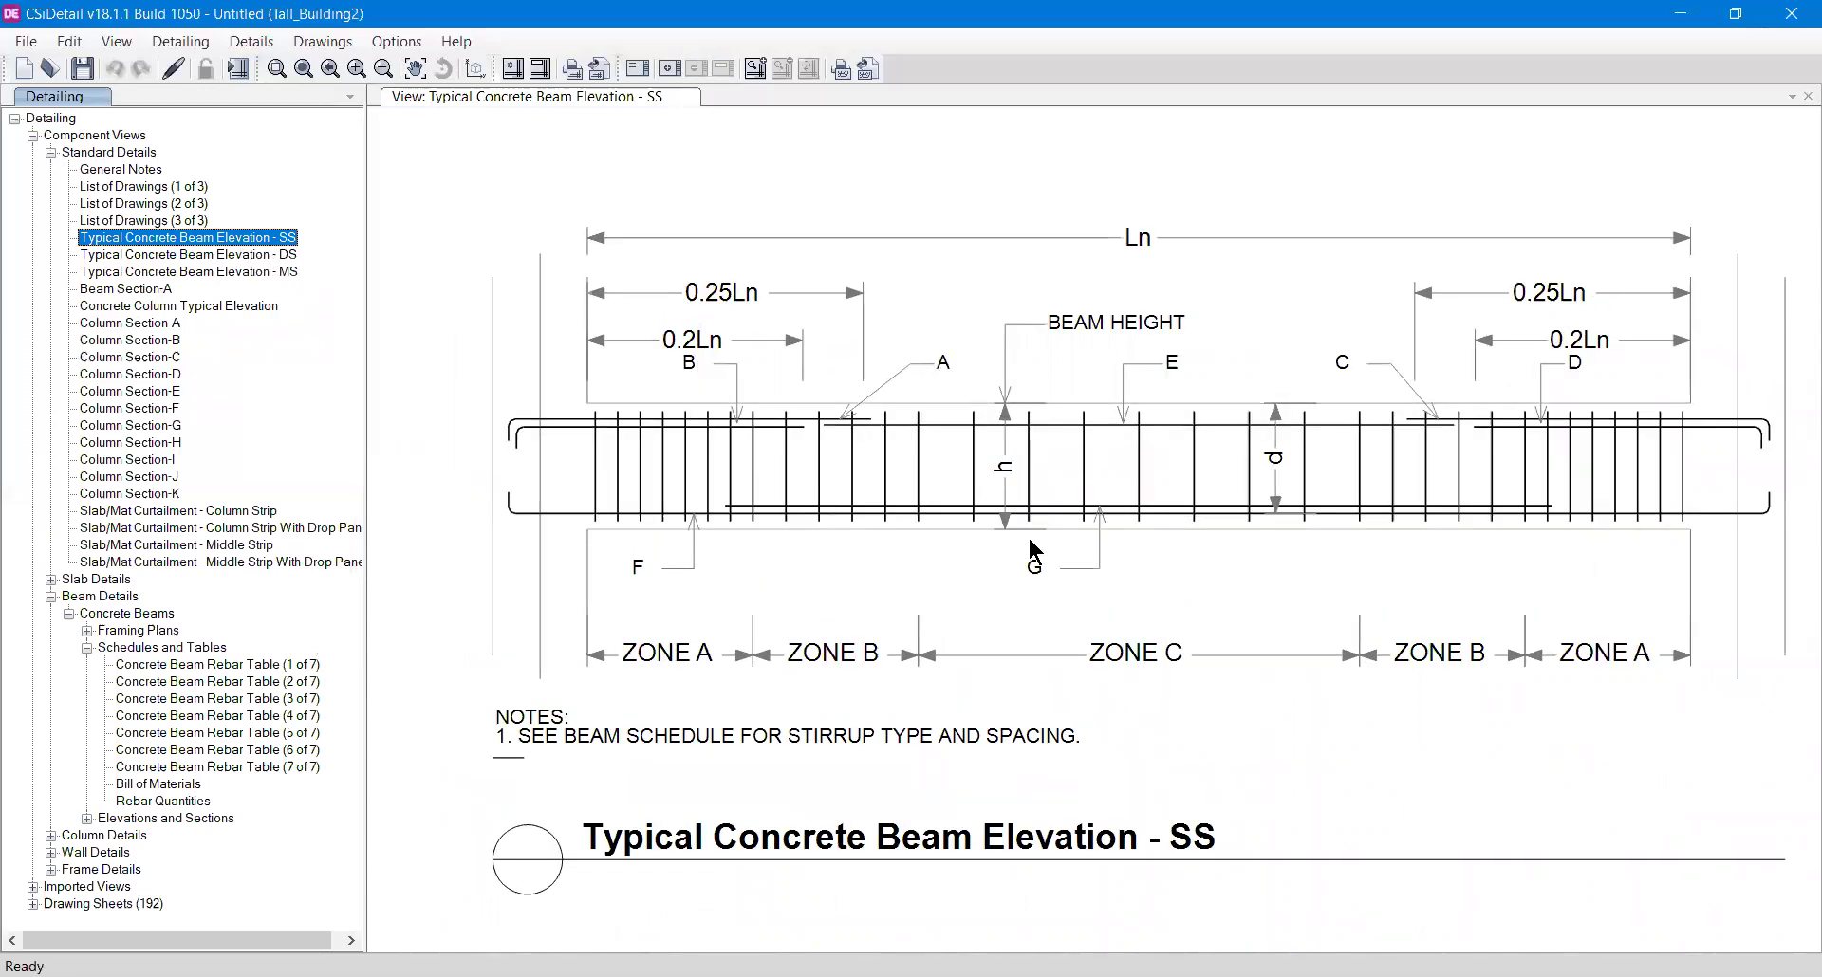
- Return to Concrete Beam Rebar Table (1 of 7) and read the longitudinal bars and stirrup zones of the first beam rows
{"action": "left_click", "coordinate": [250, 666]}
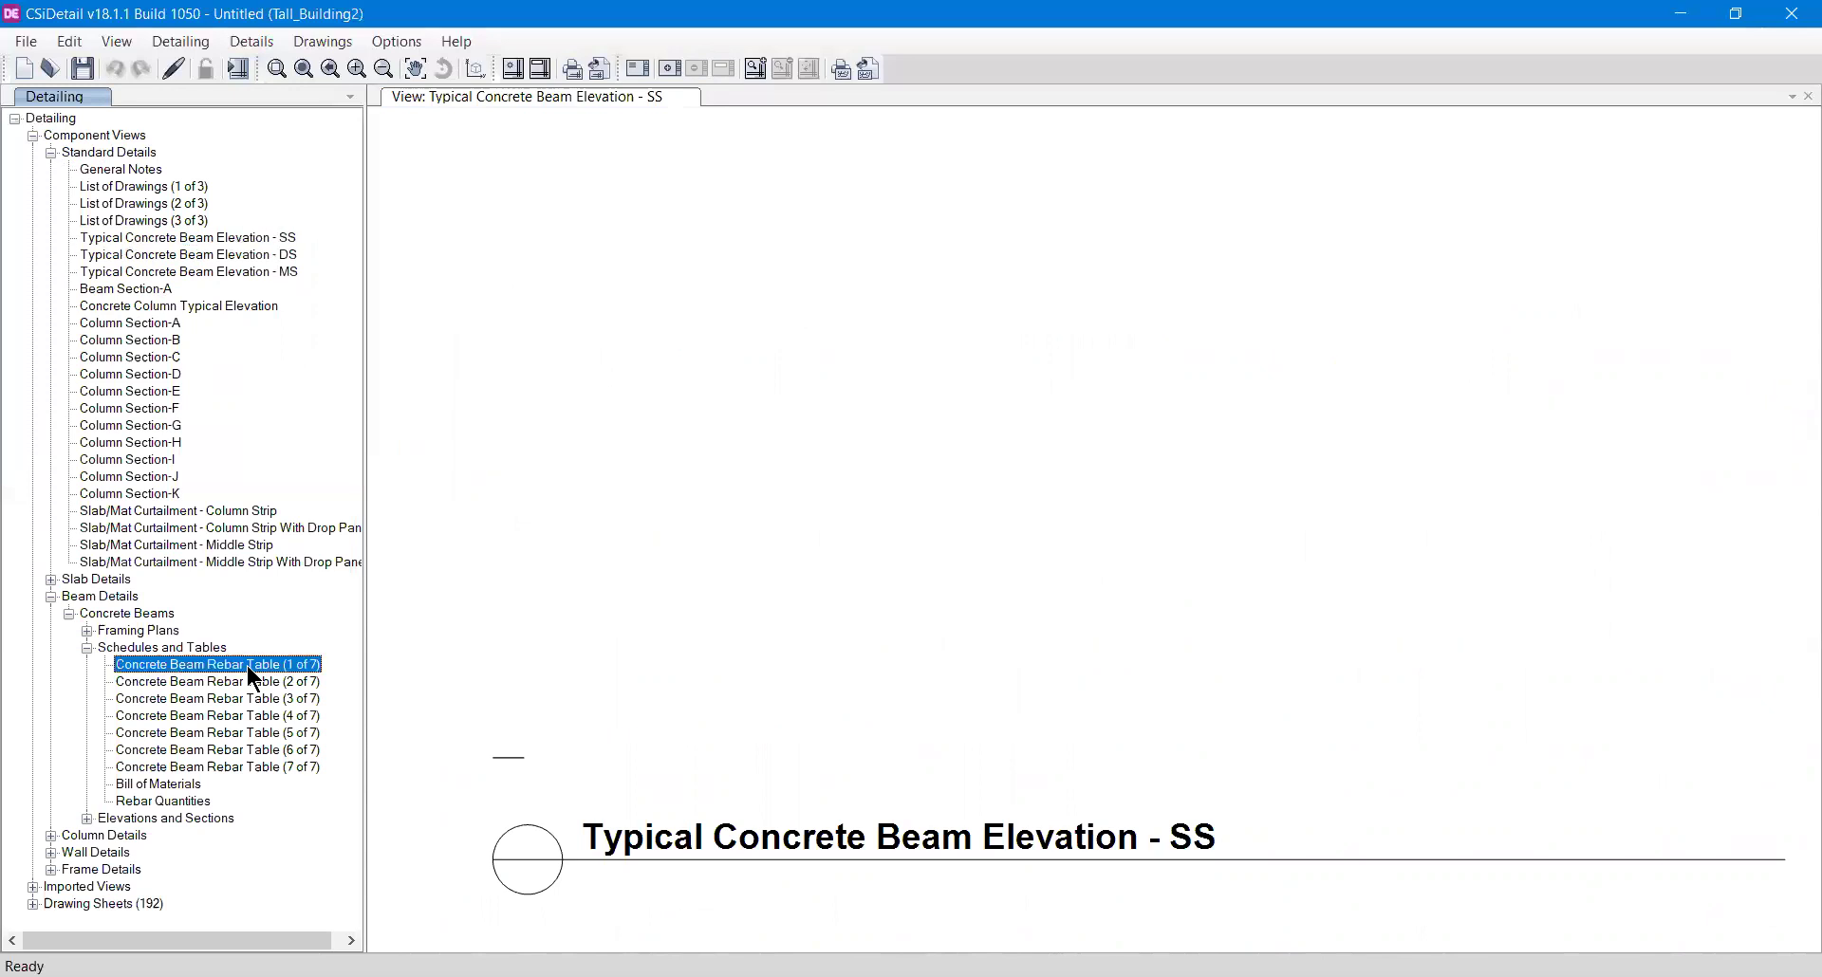
{"action": "scroll", "coordinate": [1072, 242], "scroll_direction": "up", "scroll_amount": 4}
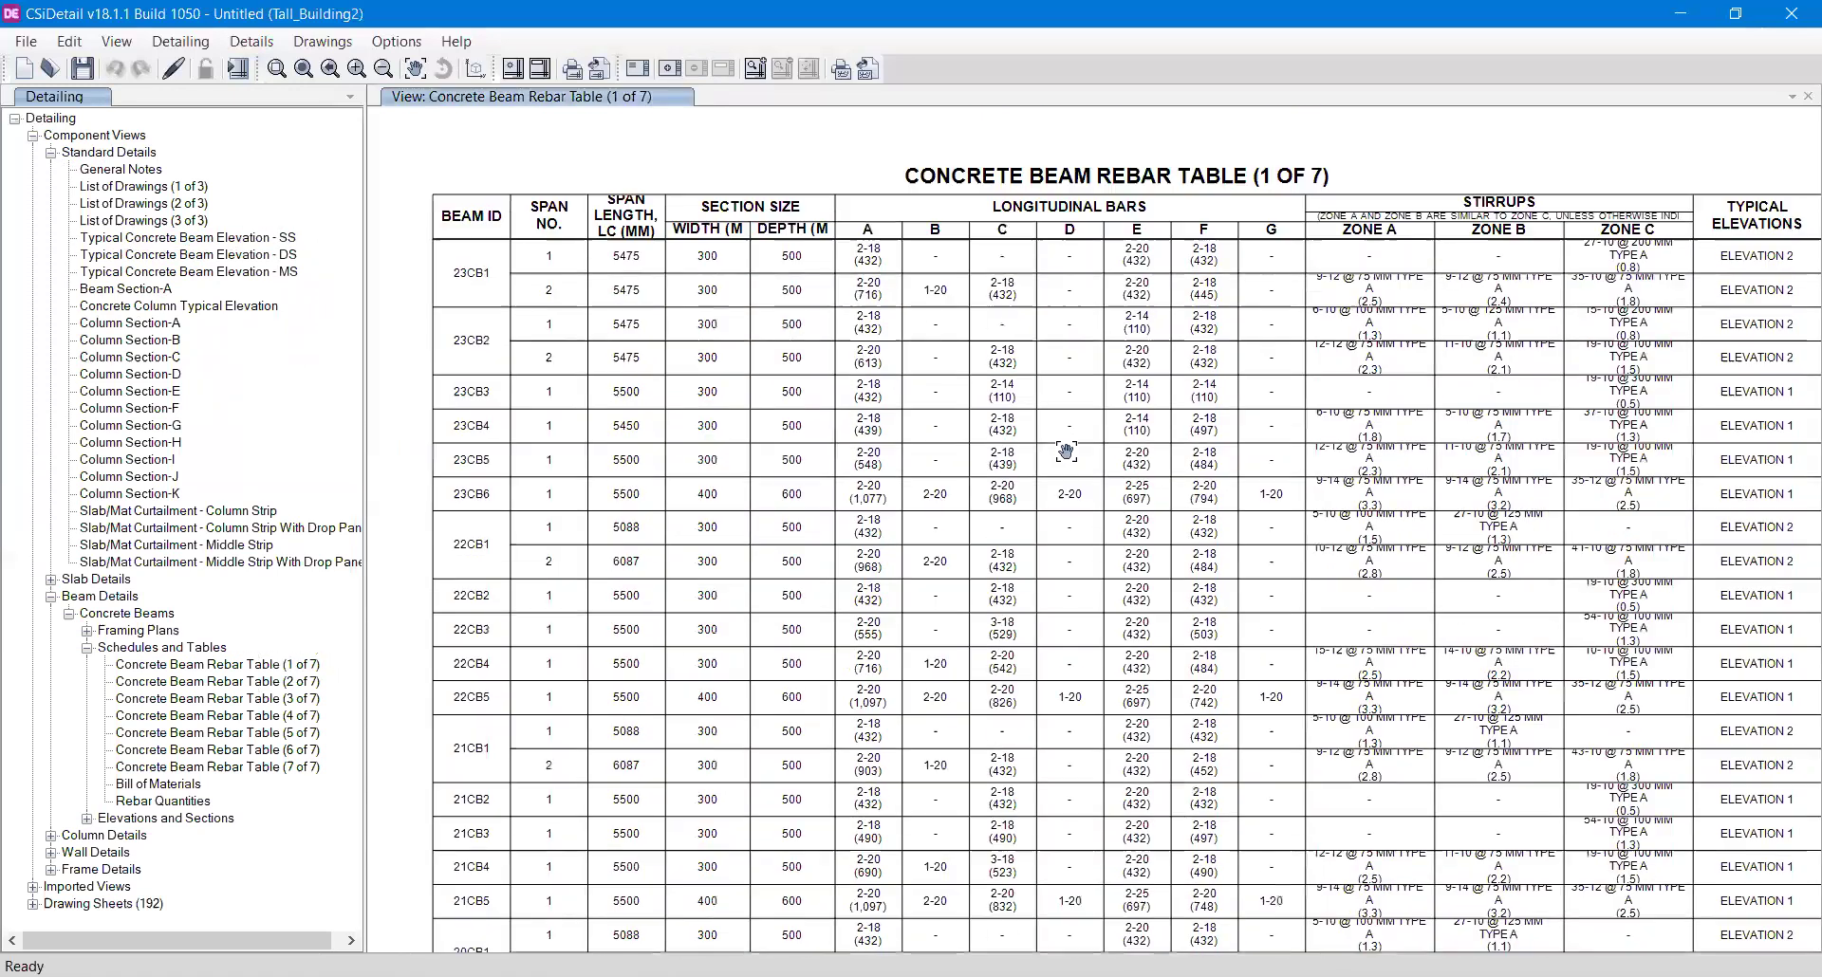
{"action": "middle_click_drag", "start_coordinate": [1067, 451], "coordinate": [816, 418]}
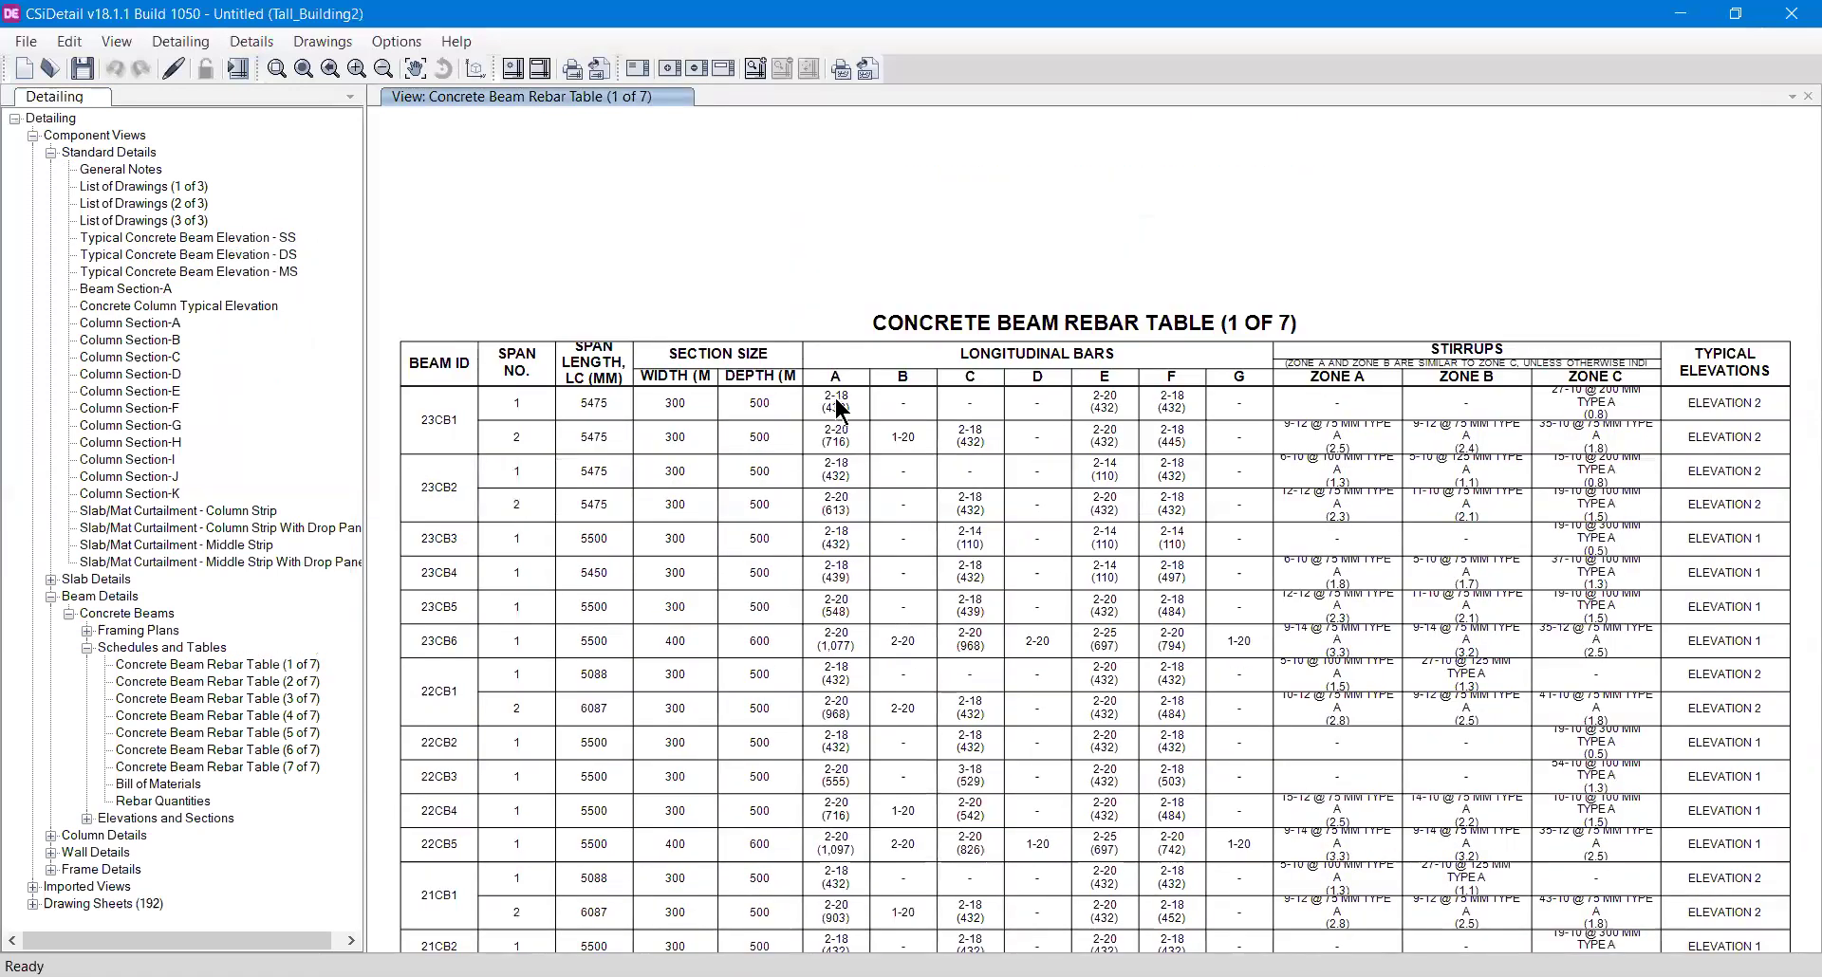
{"action": "scroll", "coordinate": [837, 399], "scroll_direction": "up", "scroll_amount": 3}
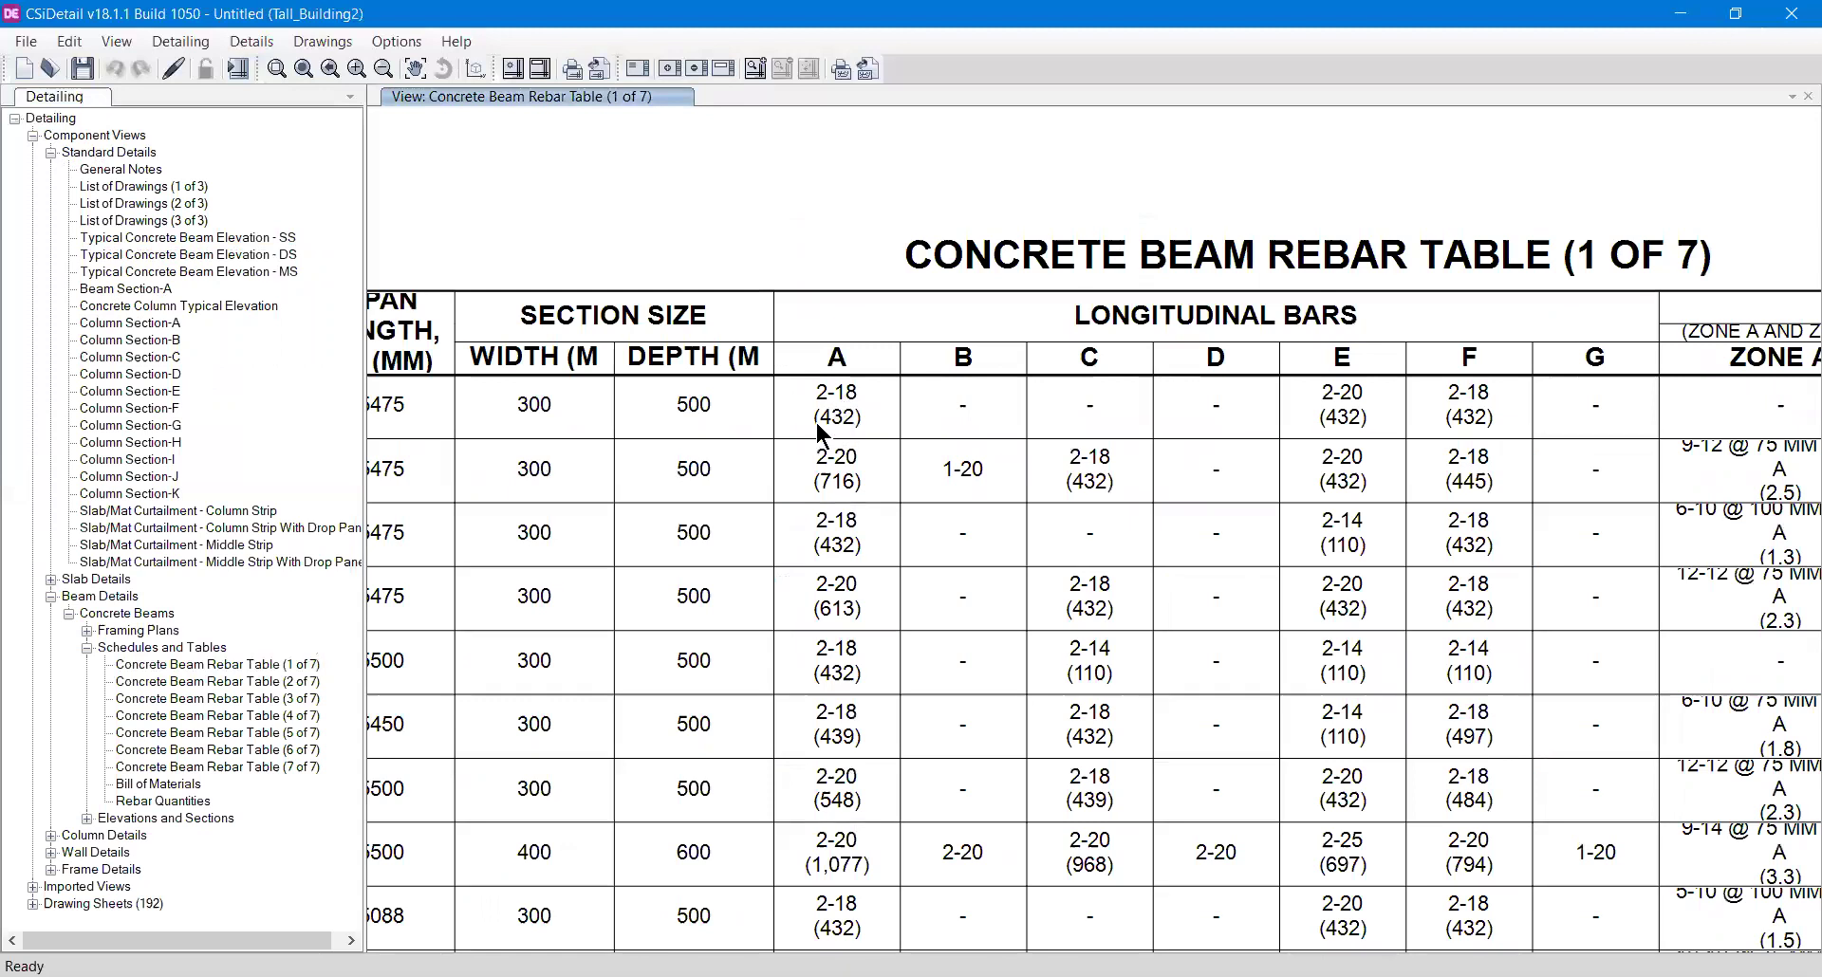
{"action": "middle_click_drag", "start_coordinate": [1116, 454], "coordinate": [916, 517]}
{"action": "middle_click_drag", "start_coordinate": [1082, 467], "coordinate": [1006, 466]}
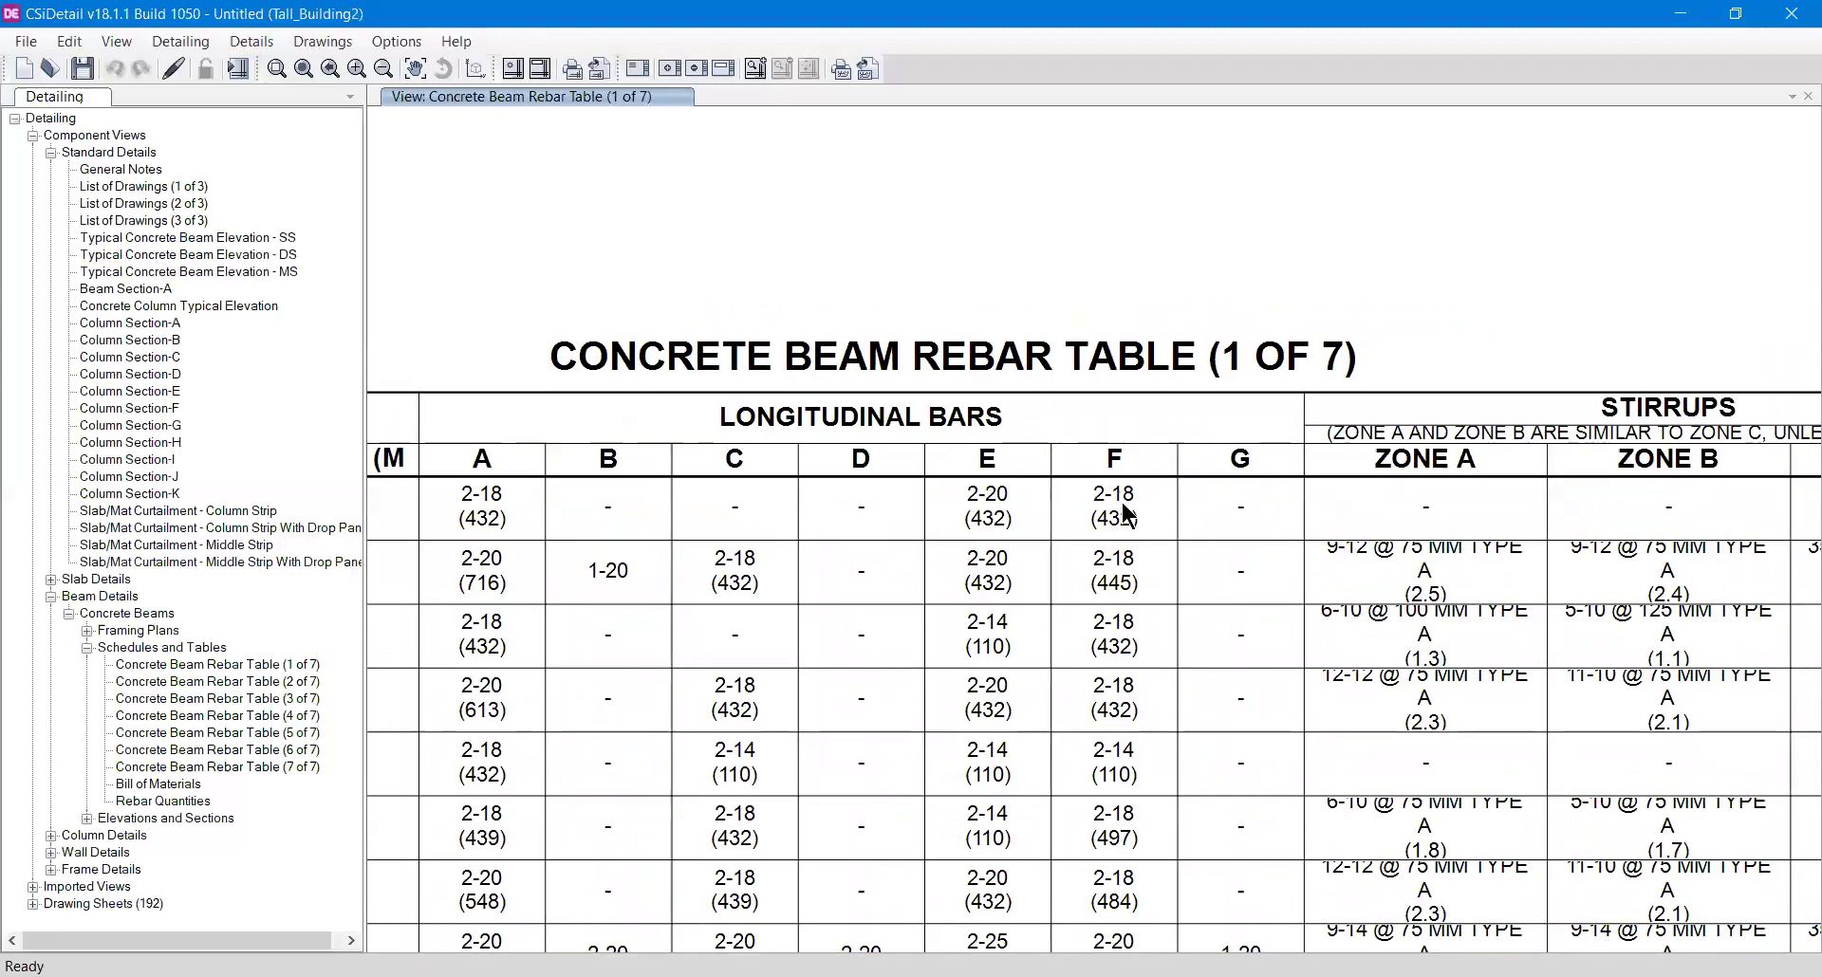
{"action": "middle_click_drag", "start_coordinate": [1163, 508], "coordinate": [958, 560]}
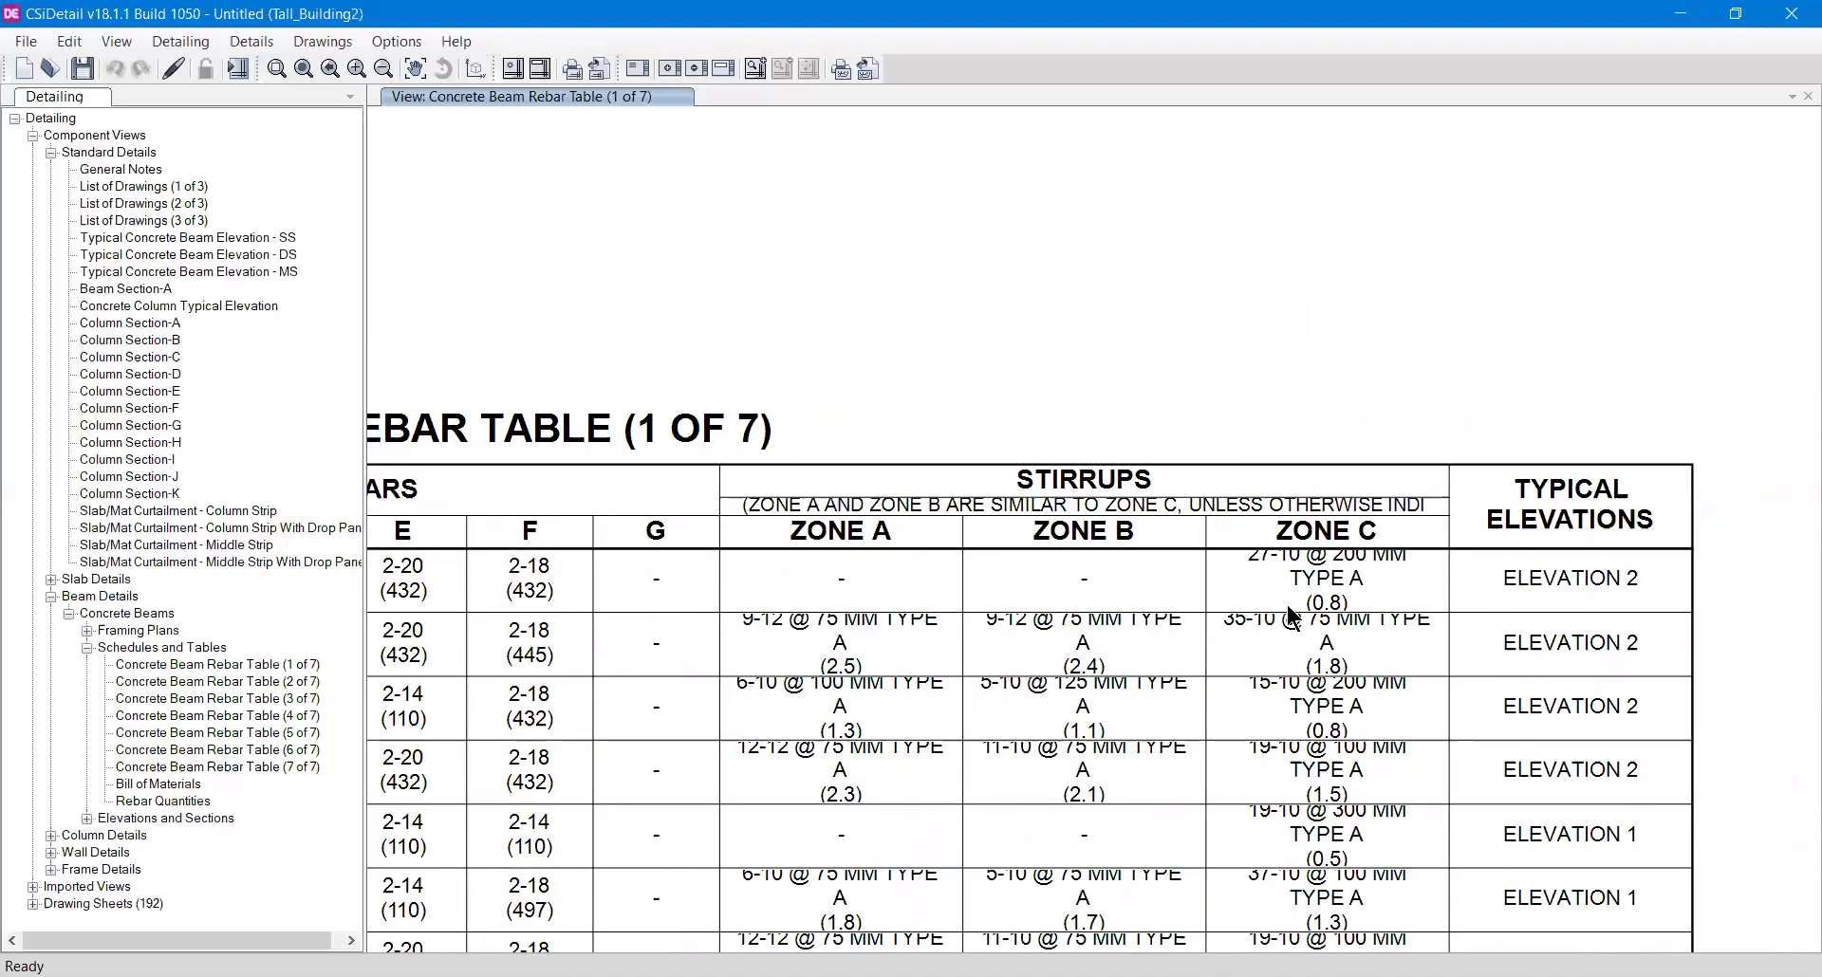
- Inspect the Zone C stirrup entries of the first beam rows up close
{"action": "scroll", "coordinate": [1332, 565], "scroll_direction": "up", "scroll_amount": 5}
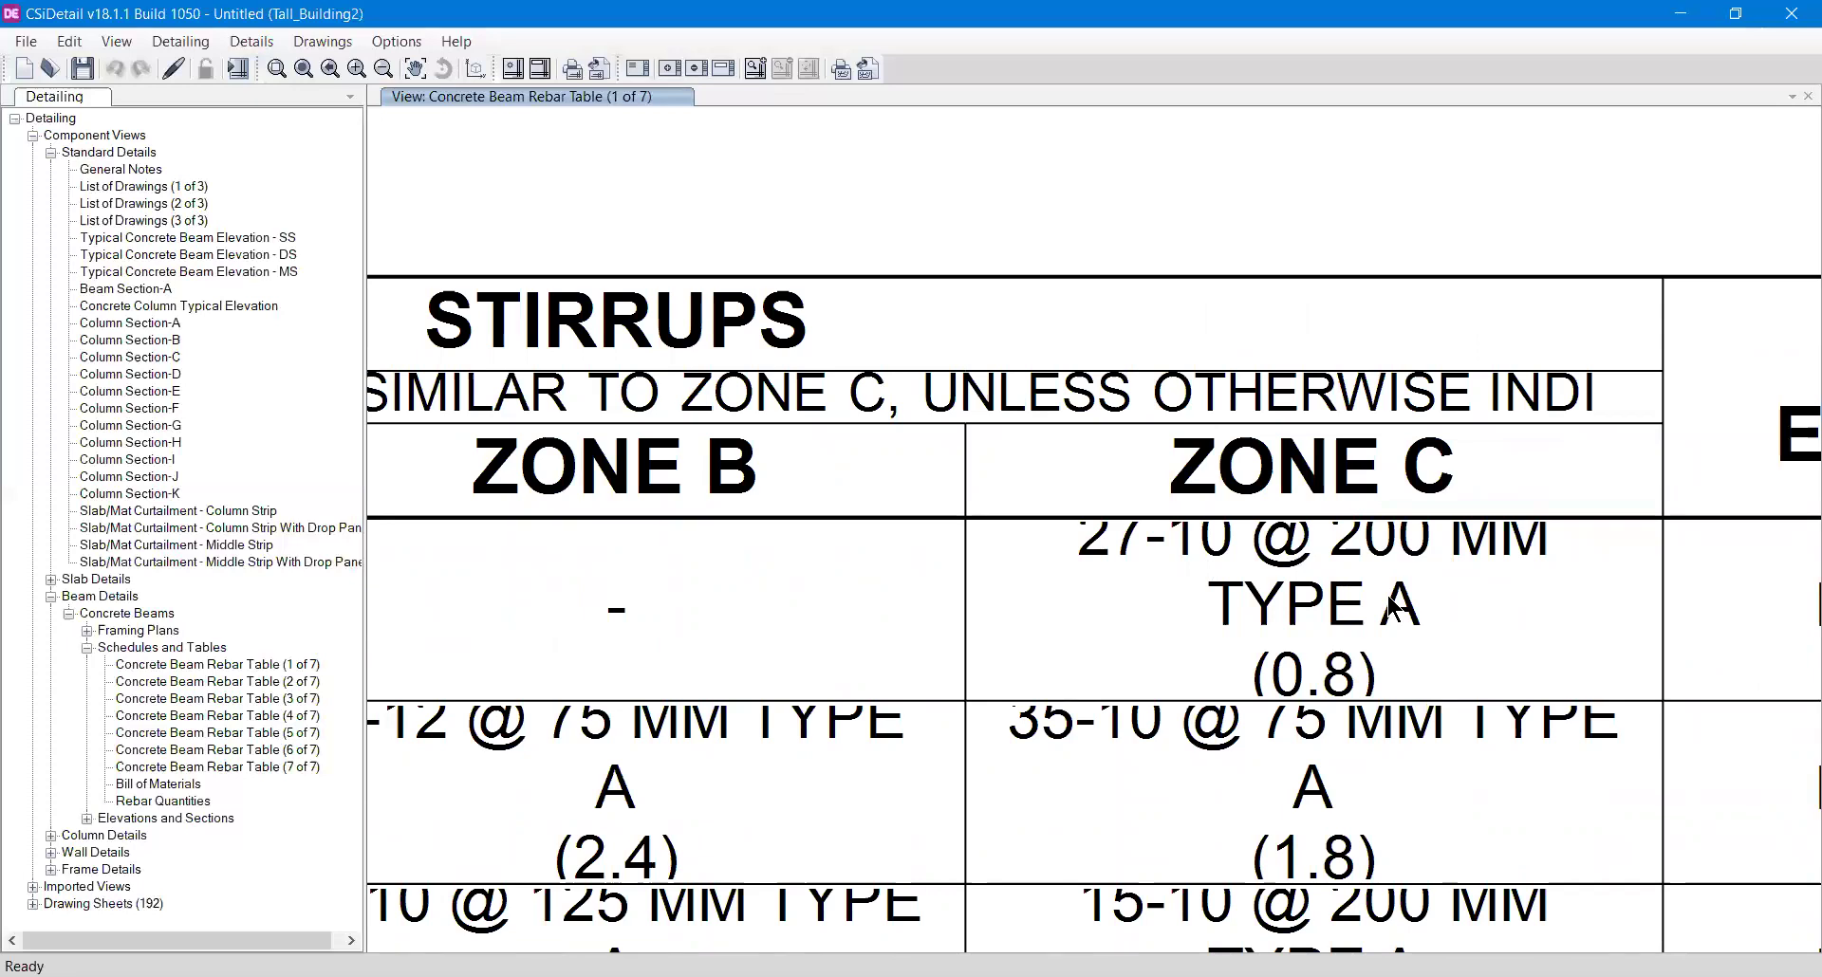
{"action": "right_click", "coordinate": [989, 431]}
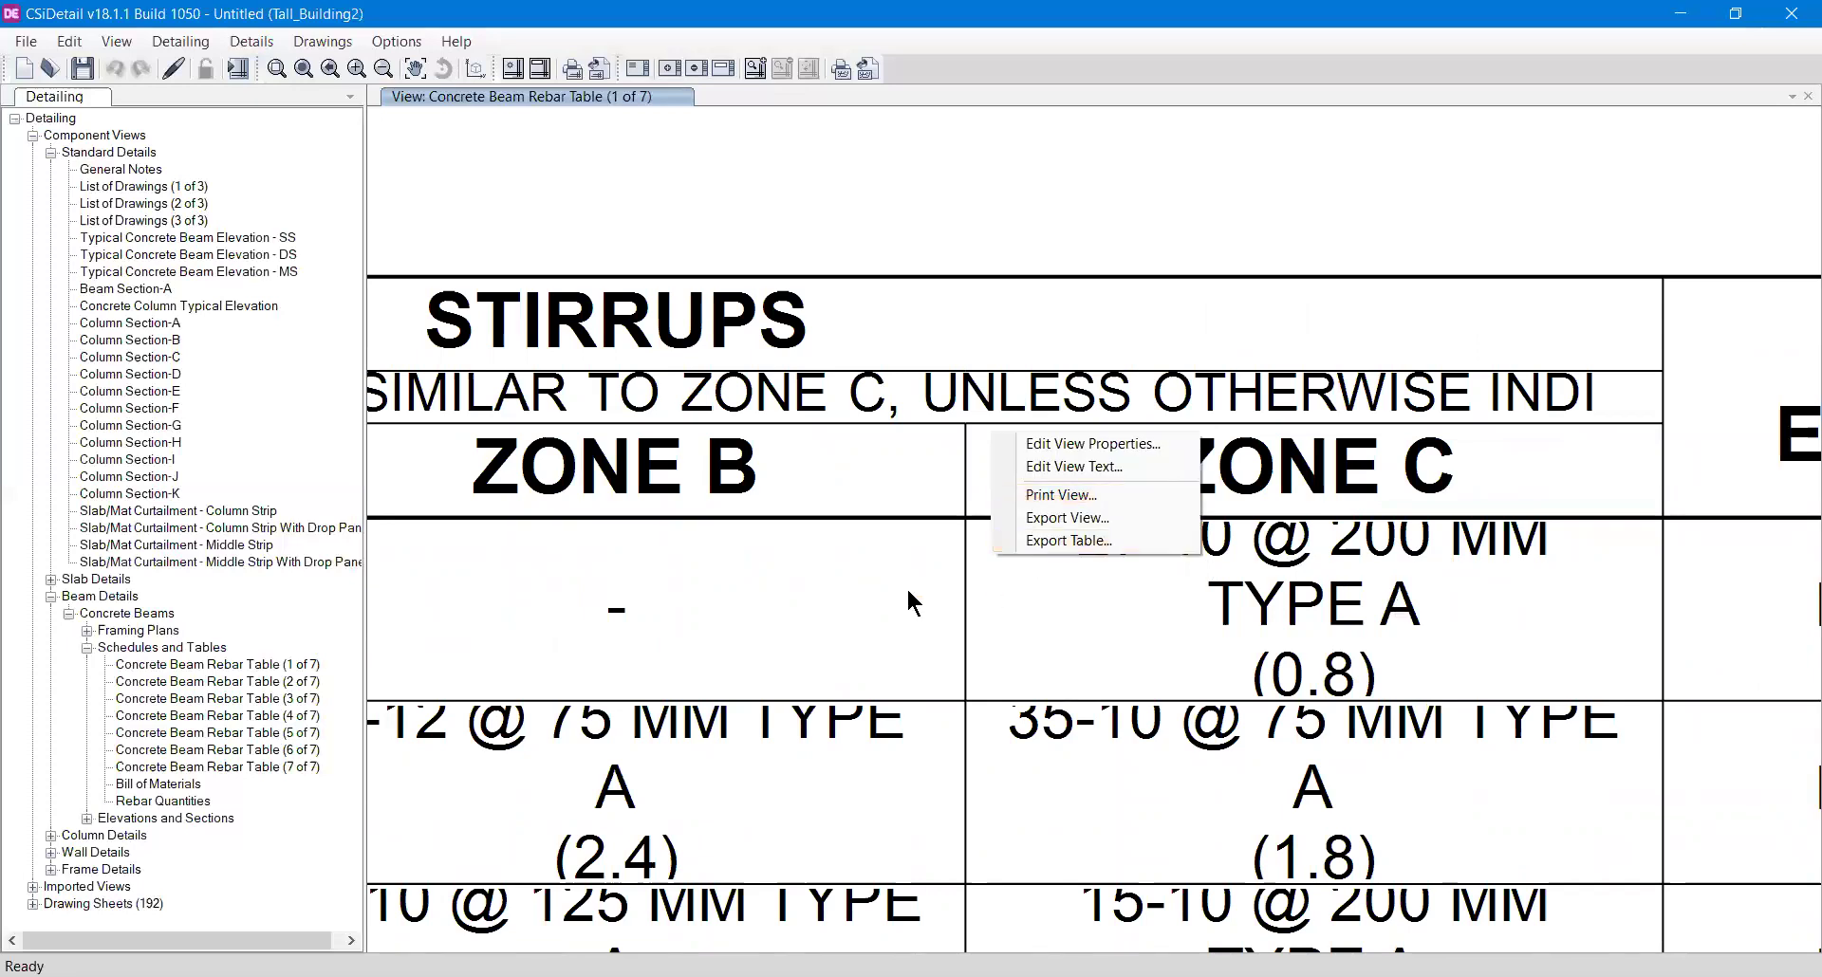
{"action": "left_click", "coordinate": [1275, 555]}
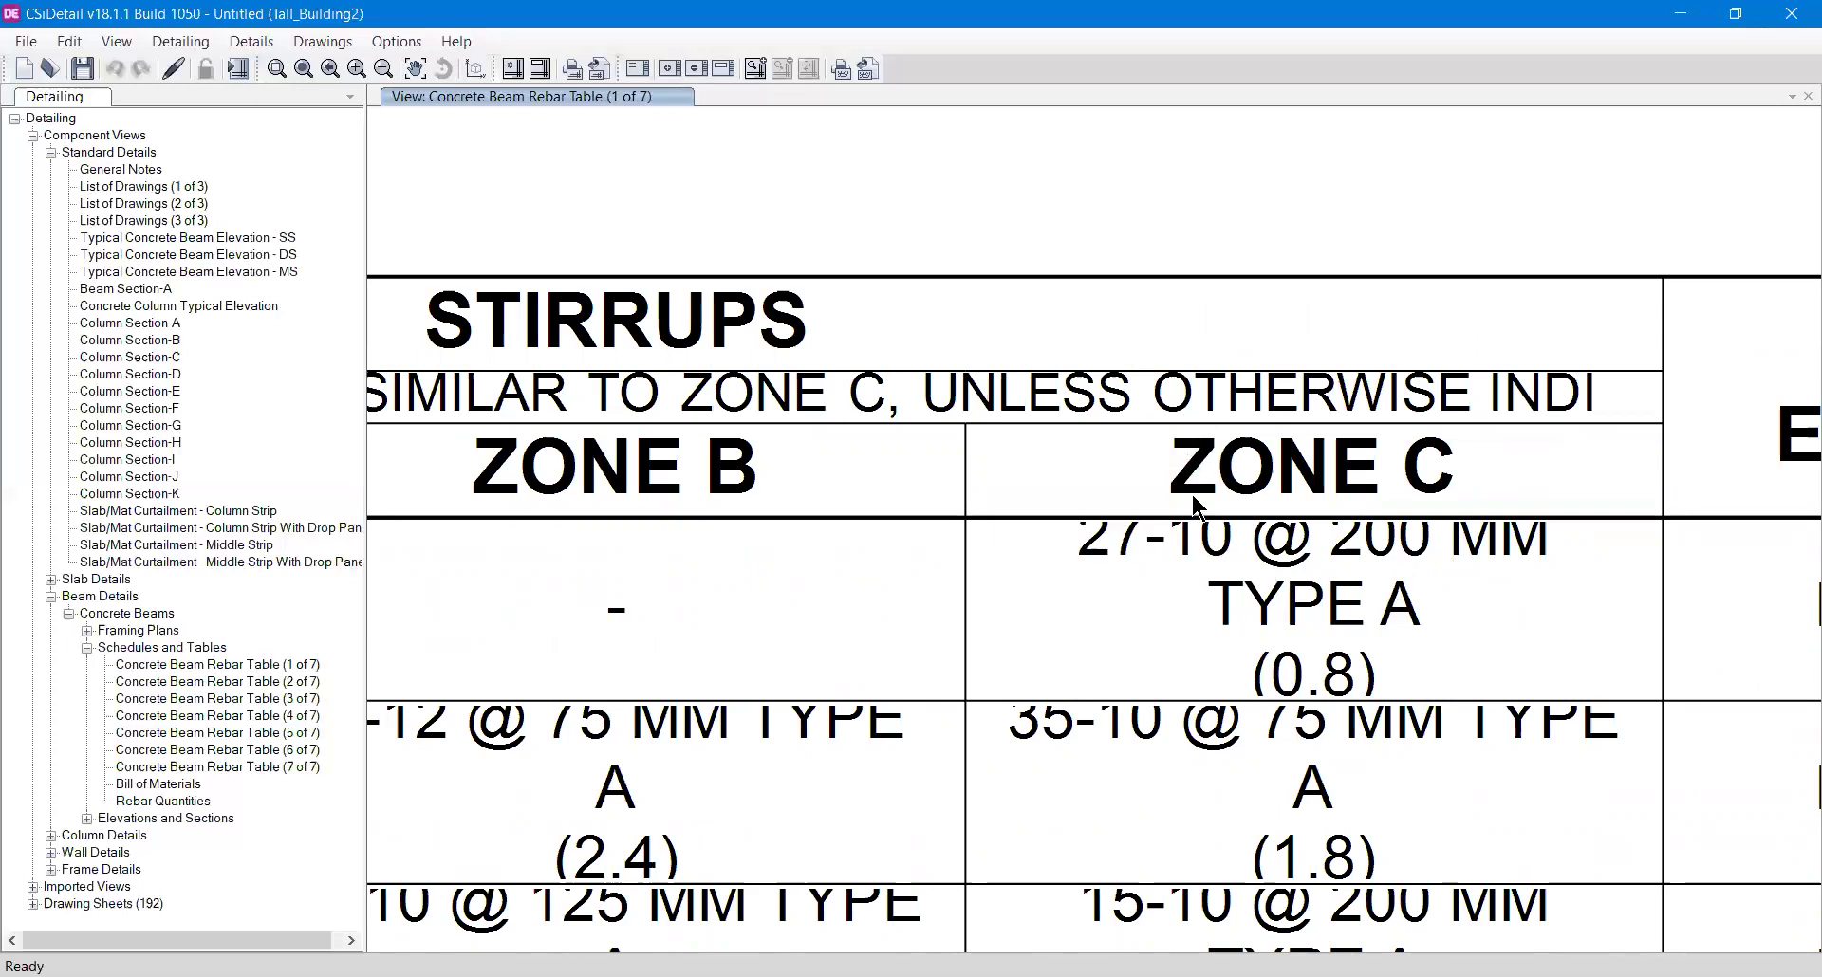
- Examine the typical elevations assigned to the beam spans in the last column of the rebar table
{"action": "scroll", "coordinate": [1177, 501], "scroll_direction": "down", "scroll_amount": 6}
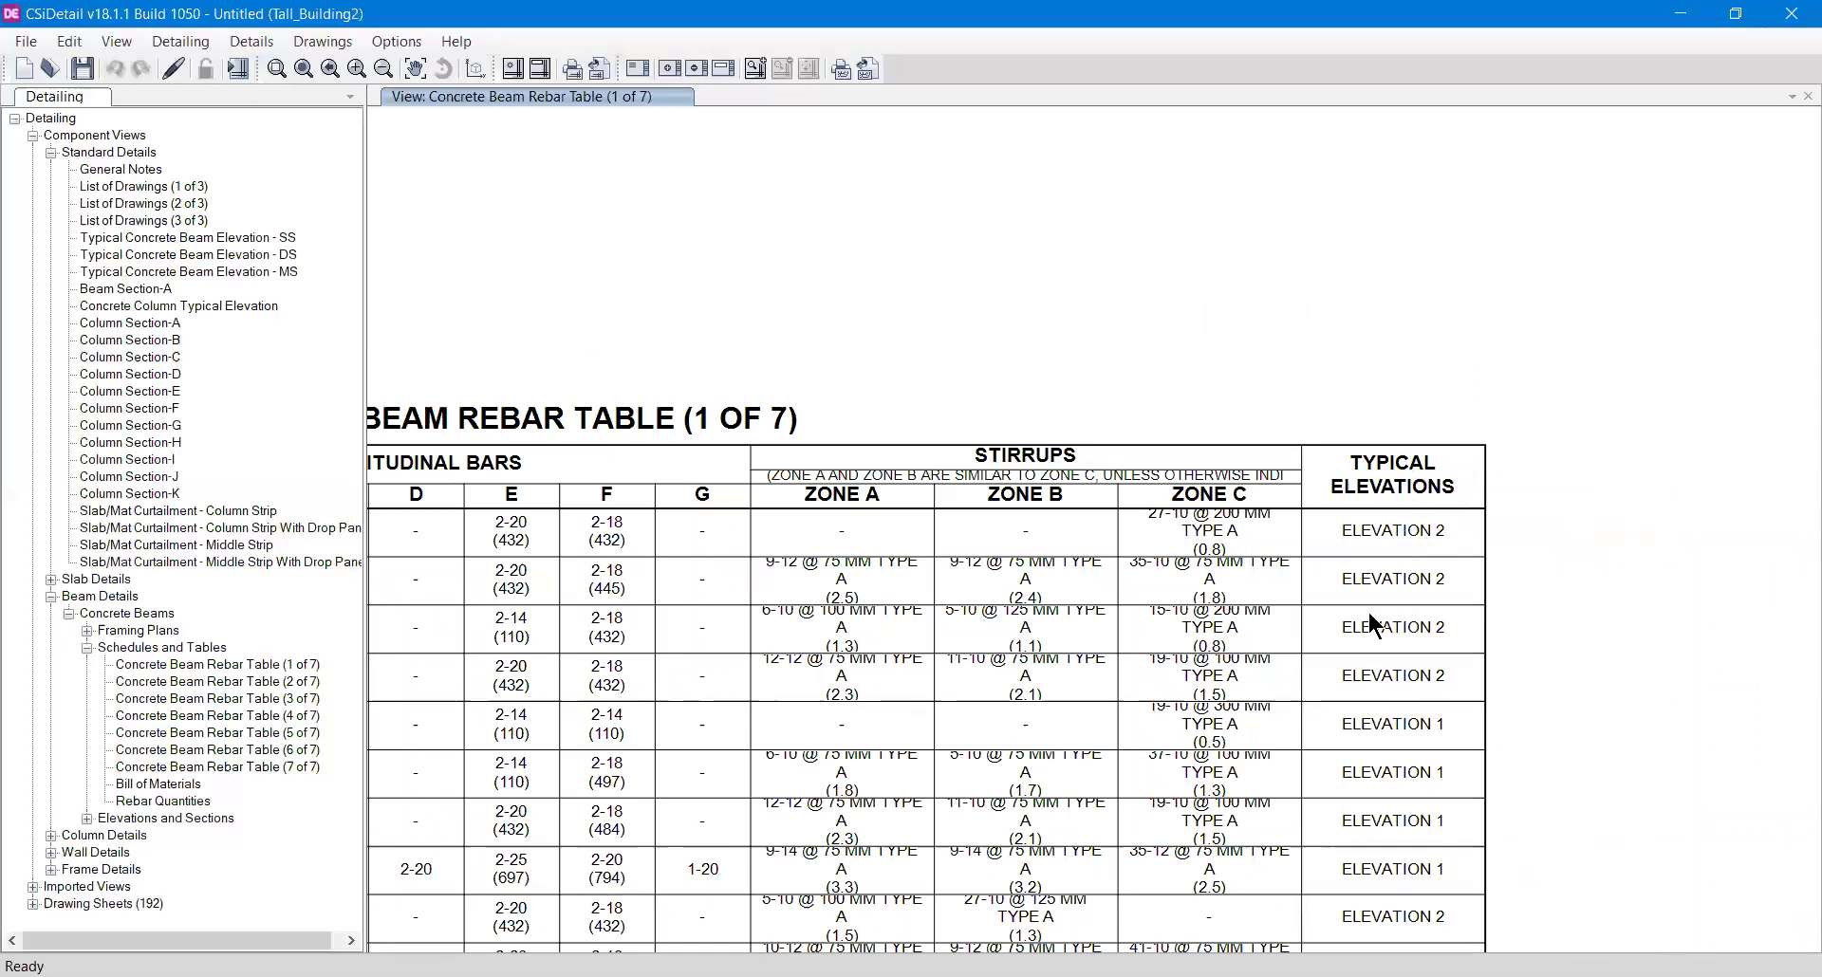
{"action": "middle_click_drag", "start_coordinate": [1374, 627], "coordinate": [1139, 436]}
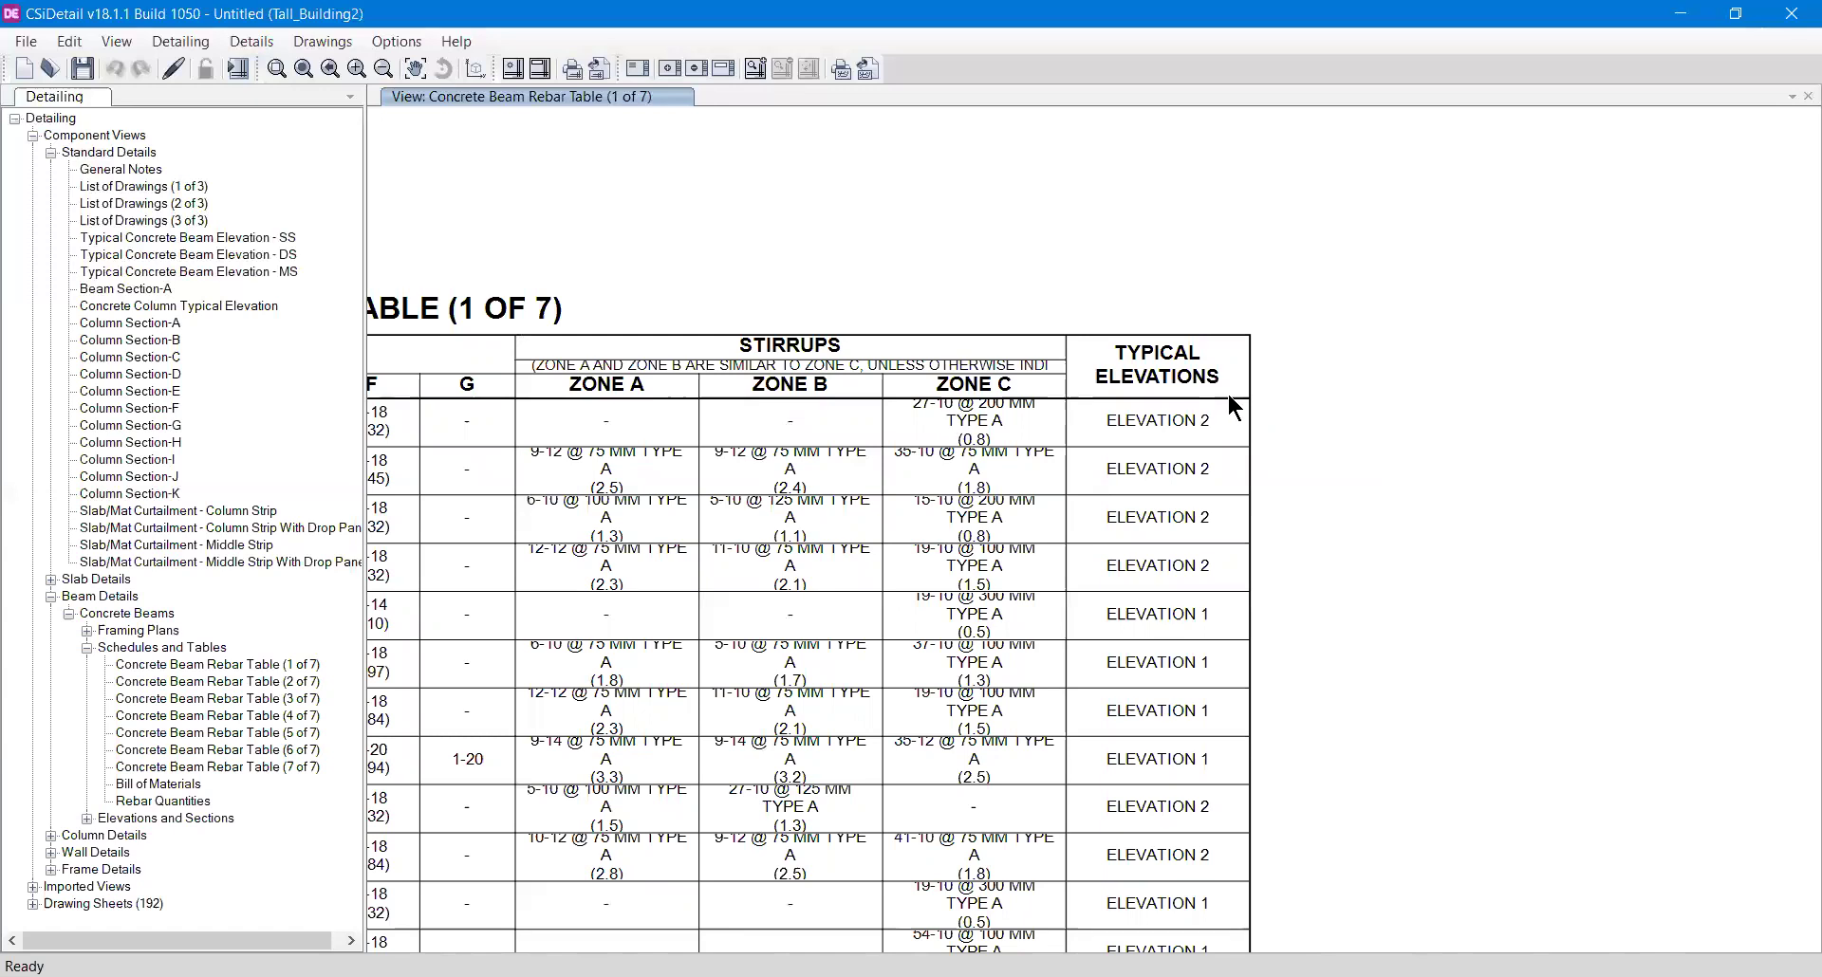
{"action": "scroll", "coordinate": [1229, 397], "scroll_direction": "up", "scroll_amount": 2}
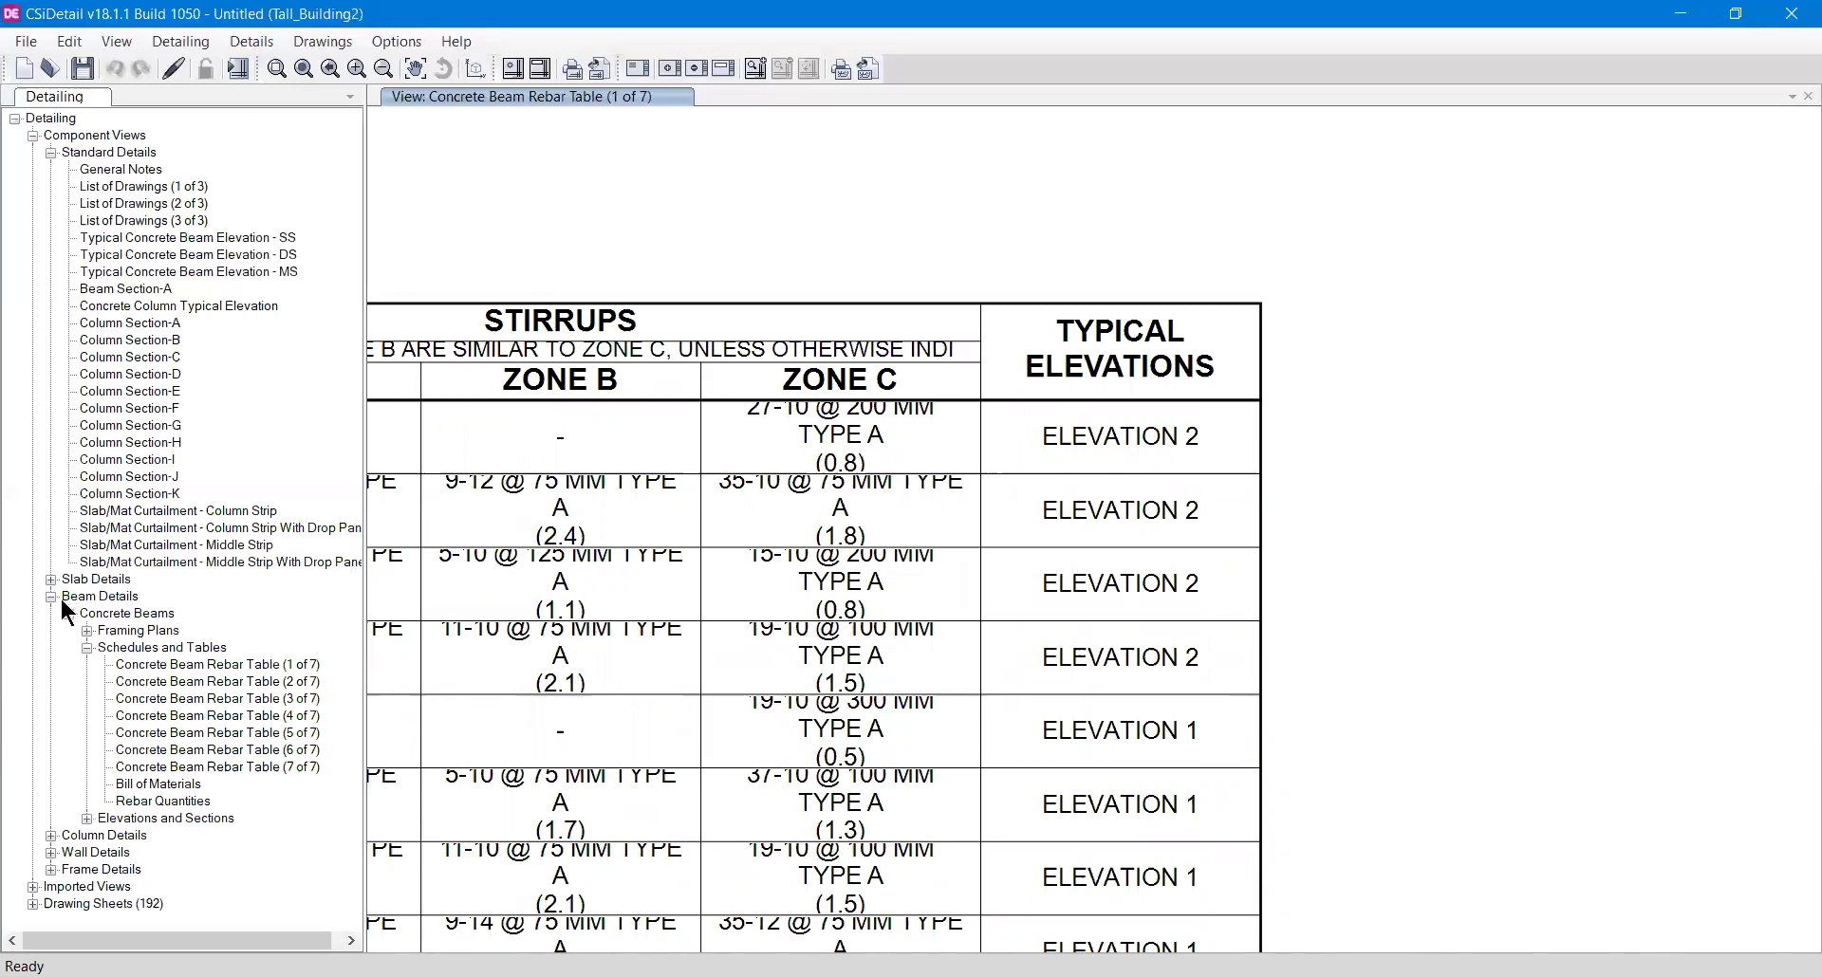
- Collapse the beam schedules and tables and expand the concrete beams' elevations and sections
{"action": "left_click", "coordinate": [86, 646]}
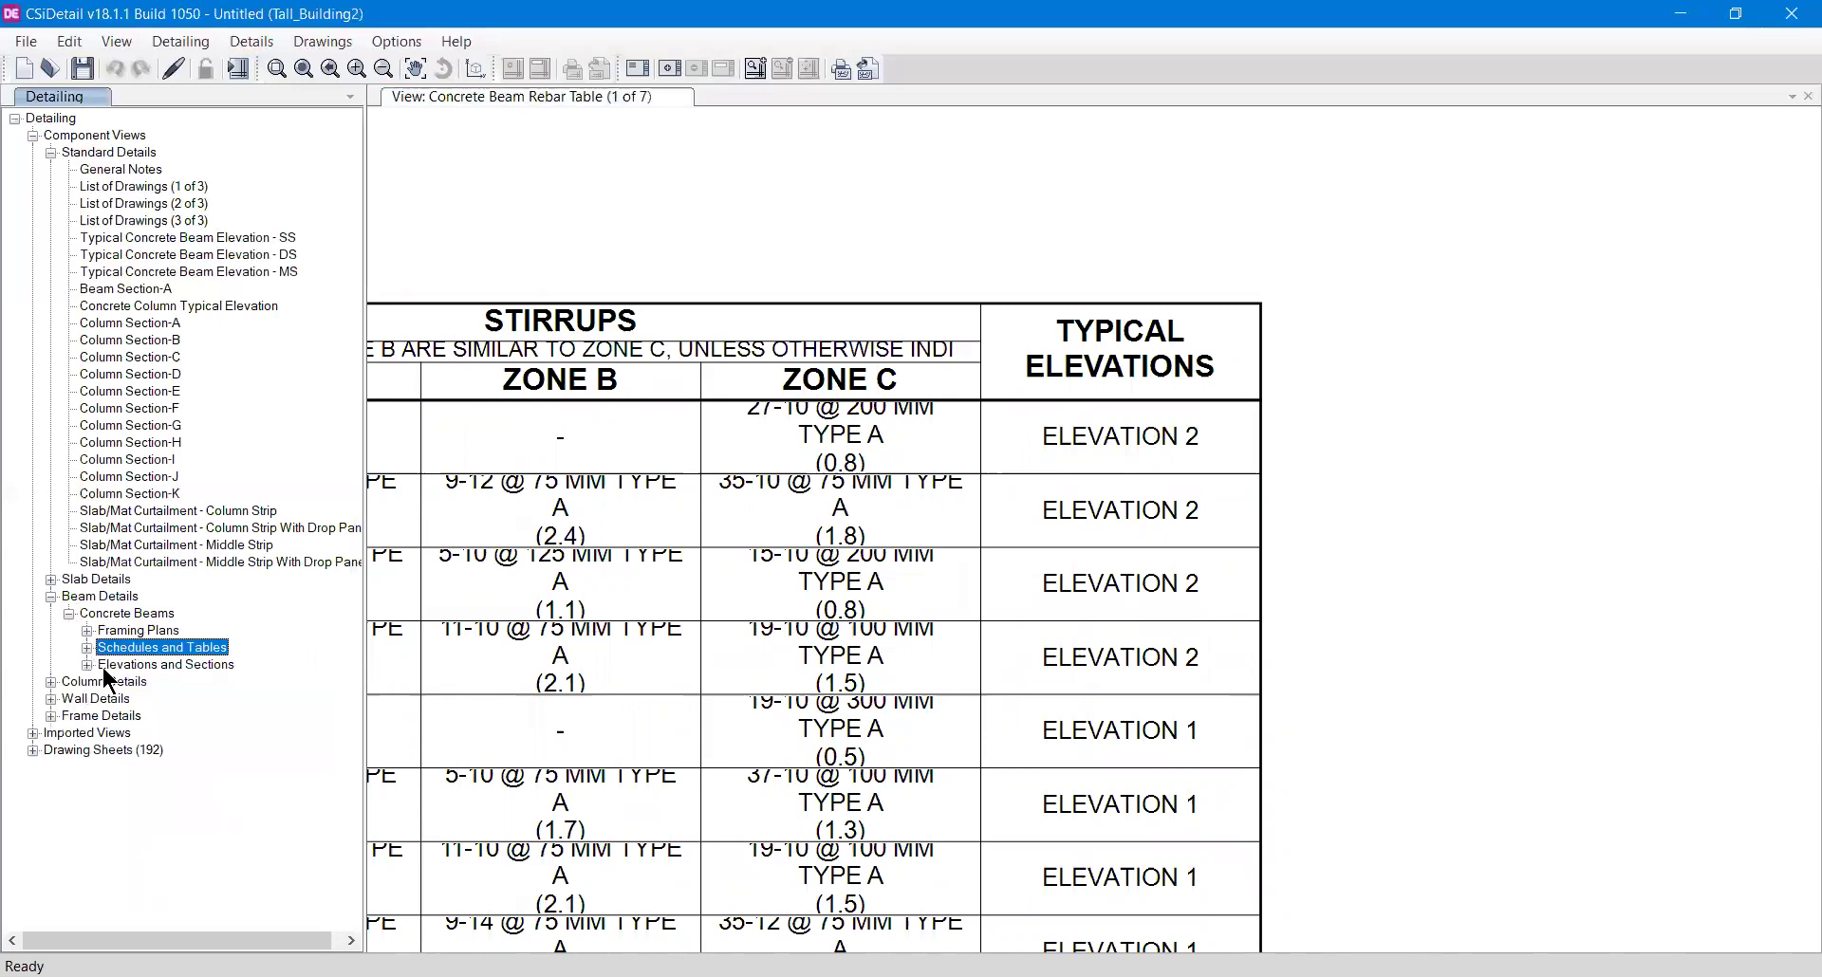
{"action": "left_click", "coordinate": [86, 664]}
{"action": "left_click", "coordinate": [86, 254]}
{"action": "left_click", "coordinate": [87, 254]}
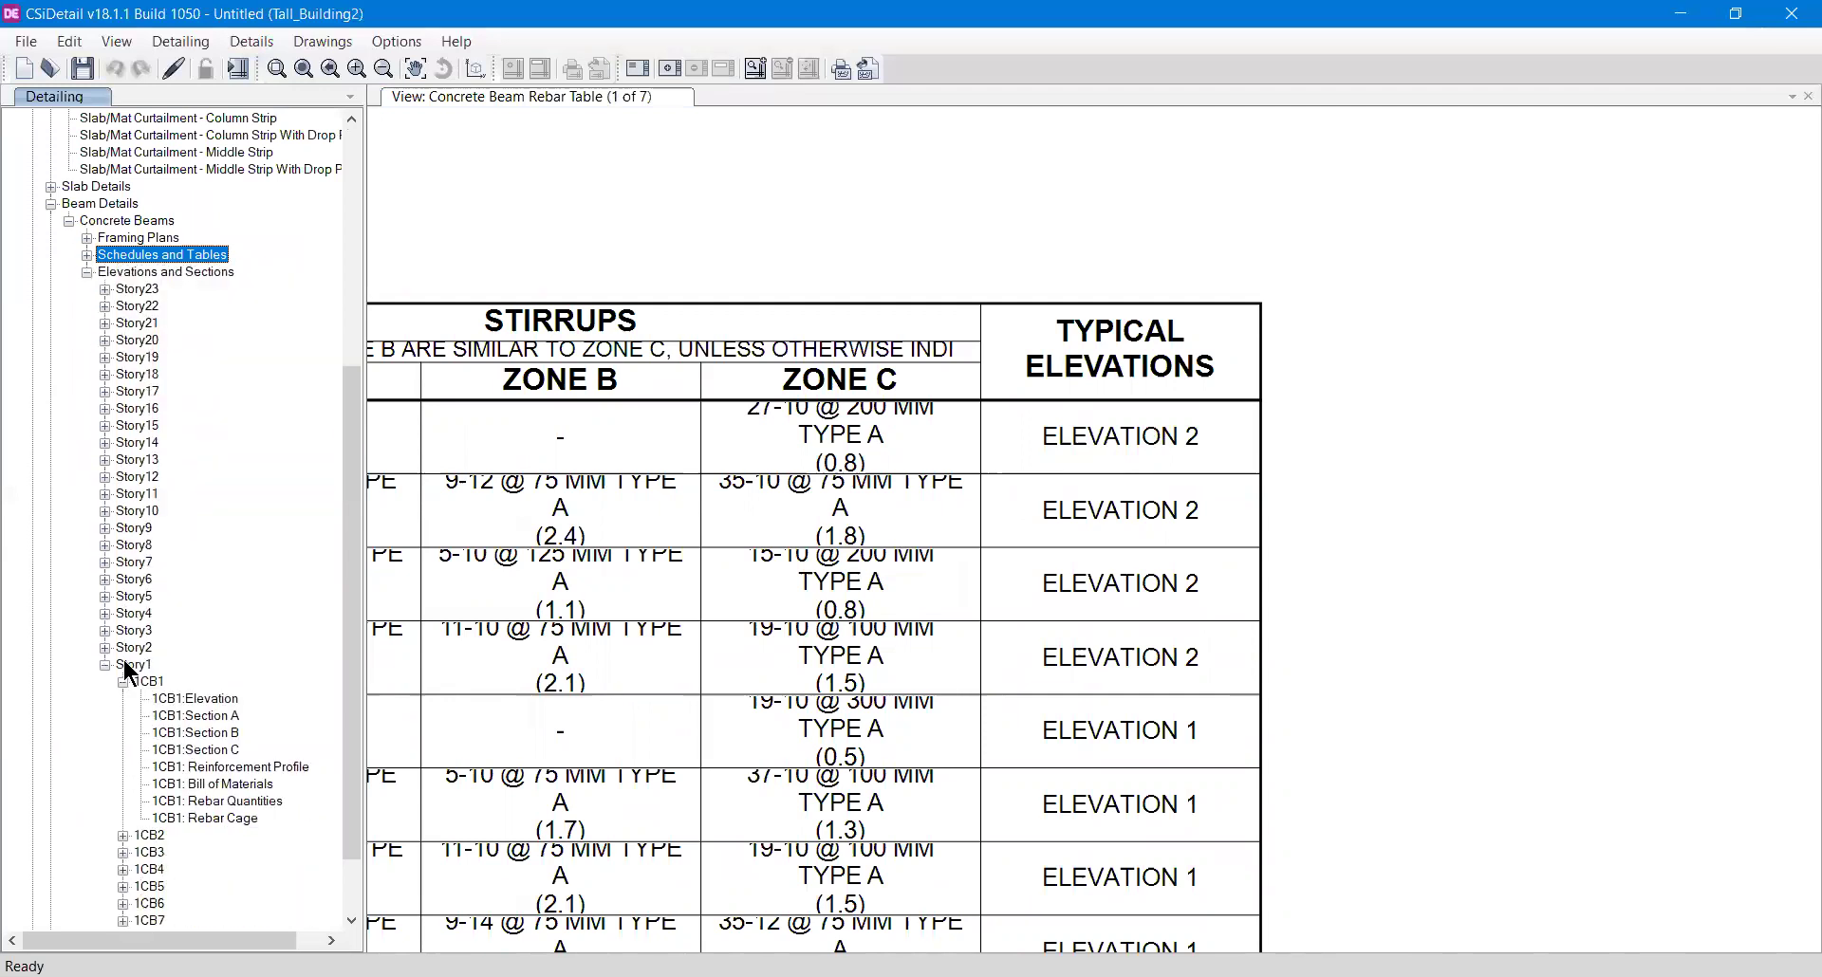
- Open the Beam Section-A drawing from the standard details
{"action": "scroll", "coordinate": [114, 664], "scroll_direction": "up", "scroll_amount": 5}
{"action": "scroll", "coordinate": [109, 661], "scroll_direction": "up", "scroll_amount": 2}
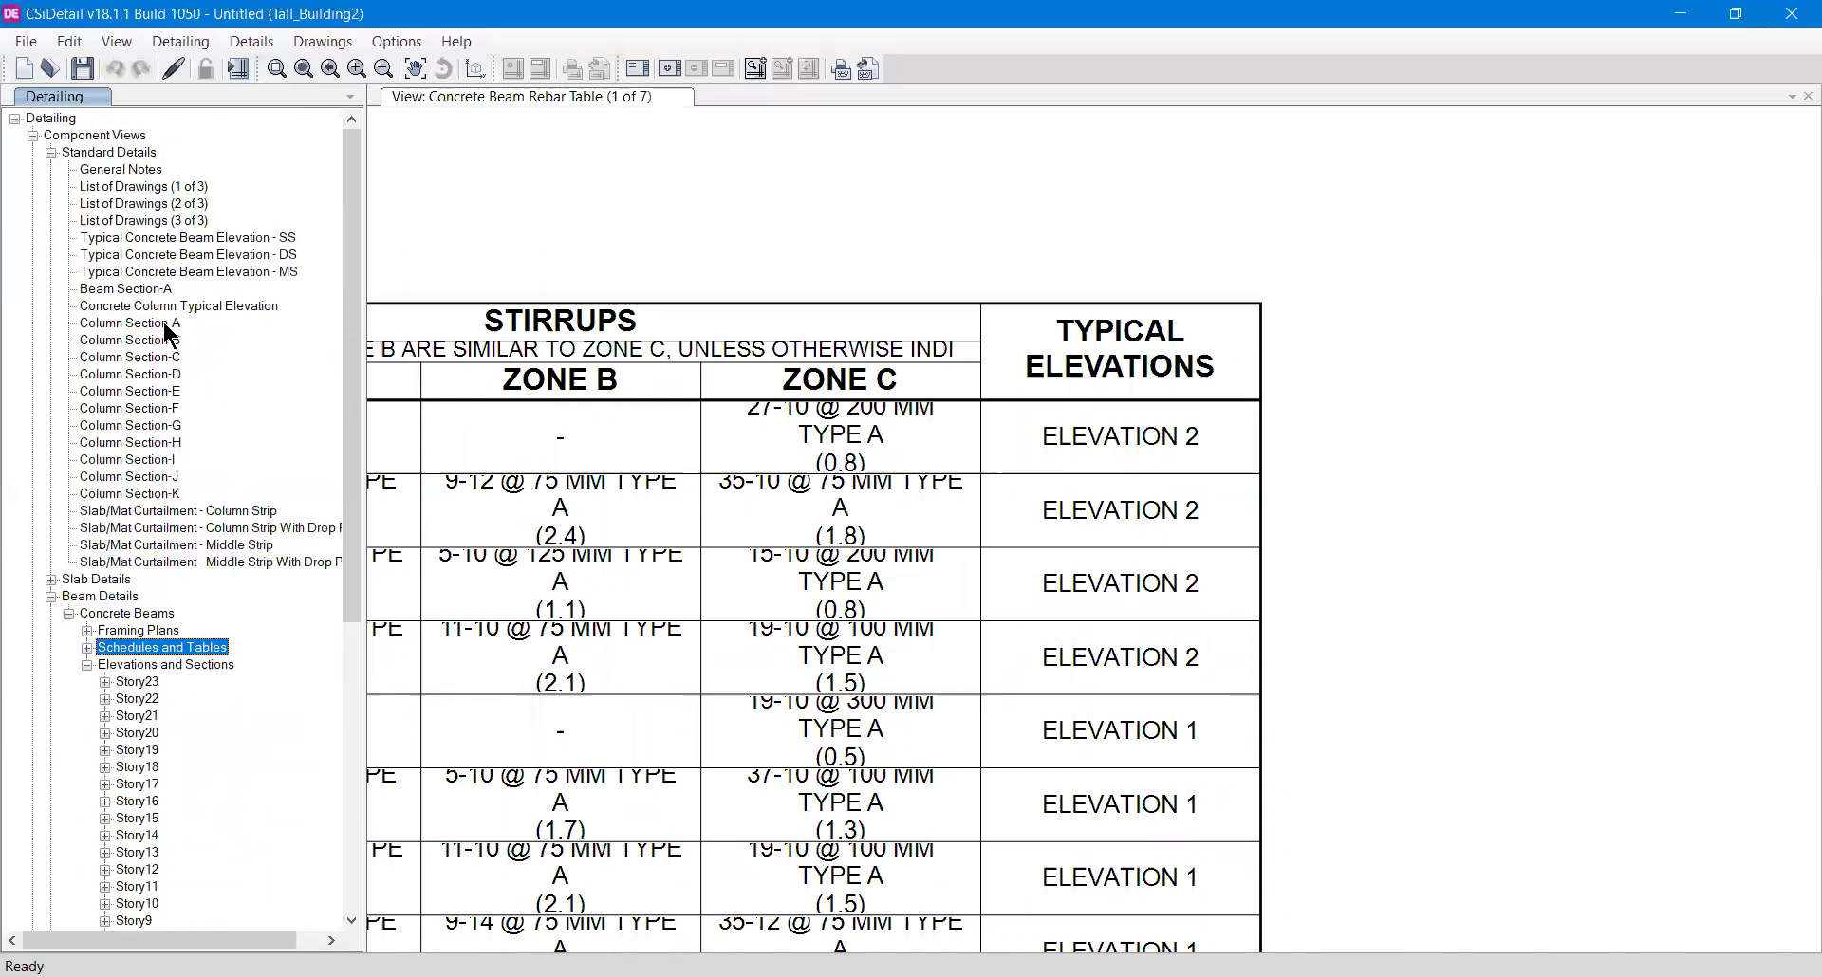
{"action": "left_click", "coordinate": [146, 290]}
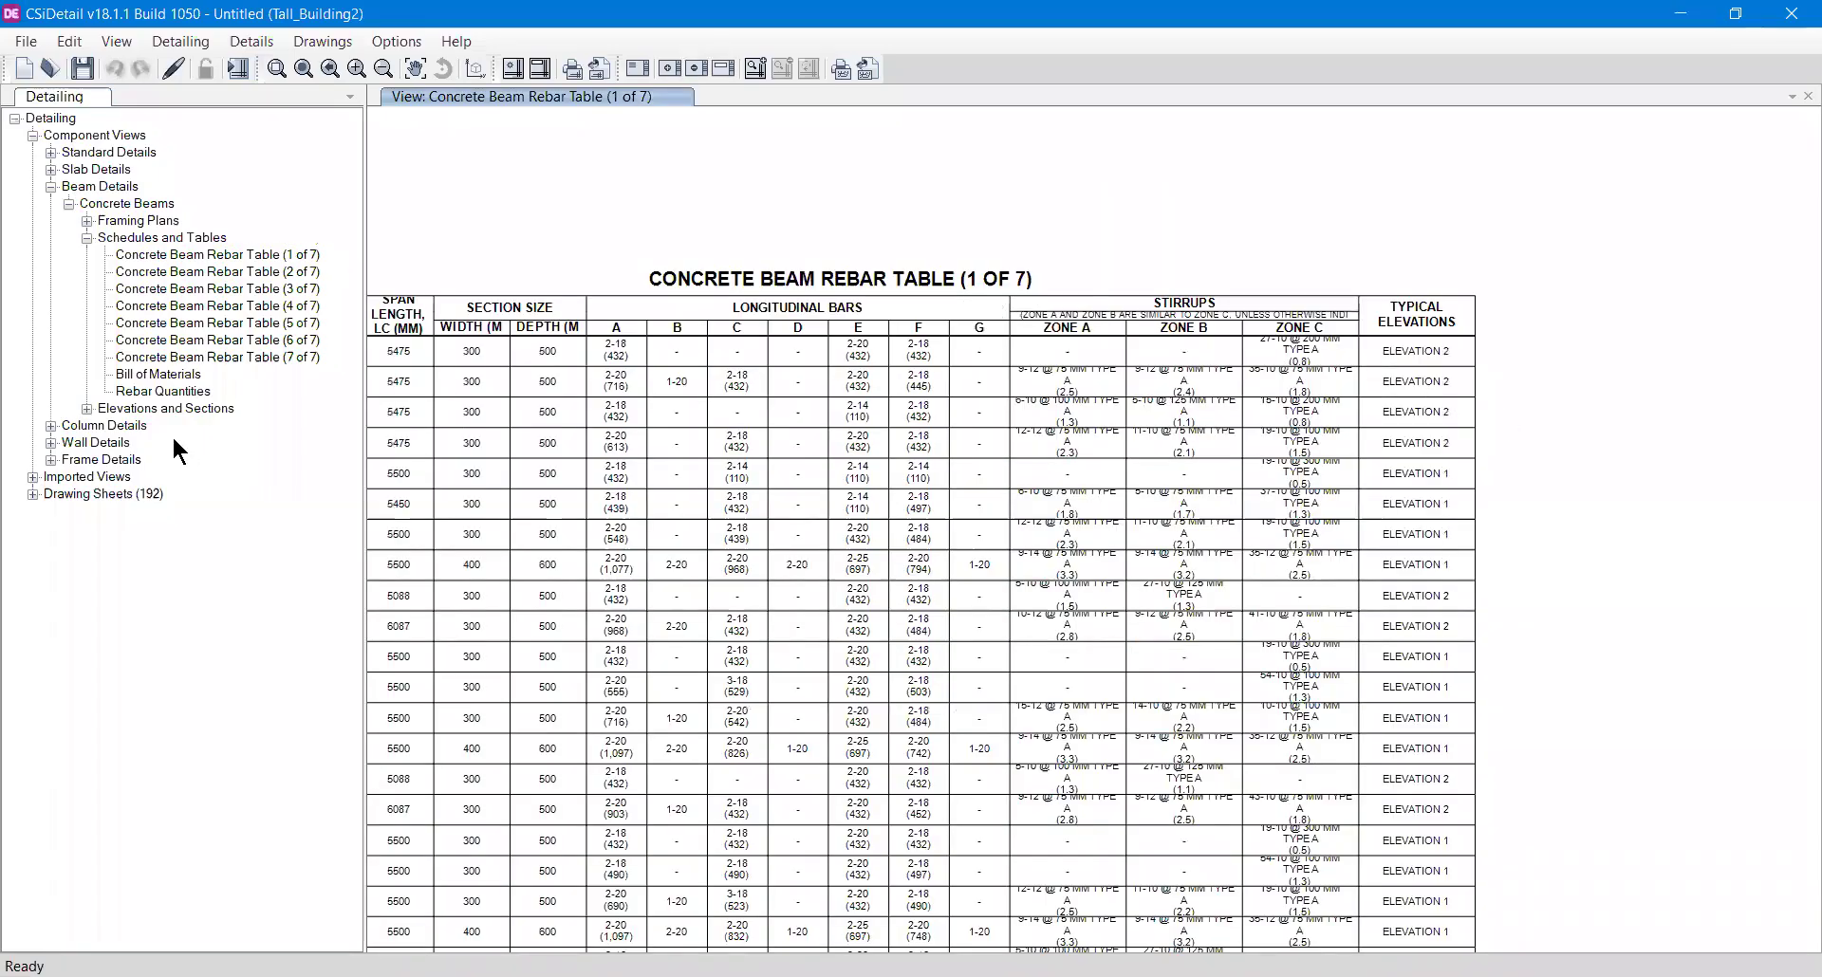
- Expand the beam elevations and sections down to the detail views of Story23 beam 23CB1
{"action": "left_click", "coordinate": [86, 409]}
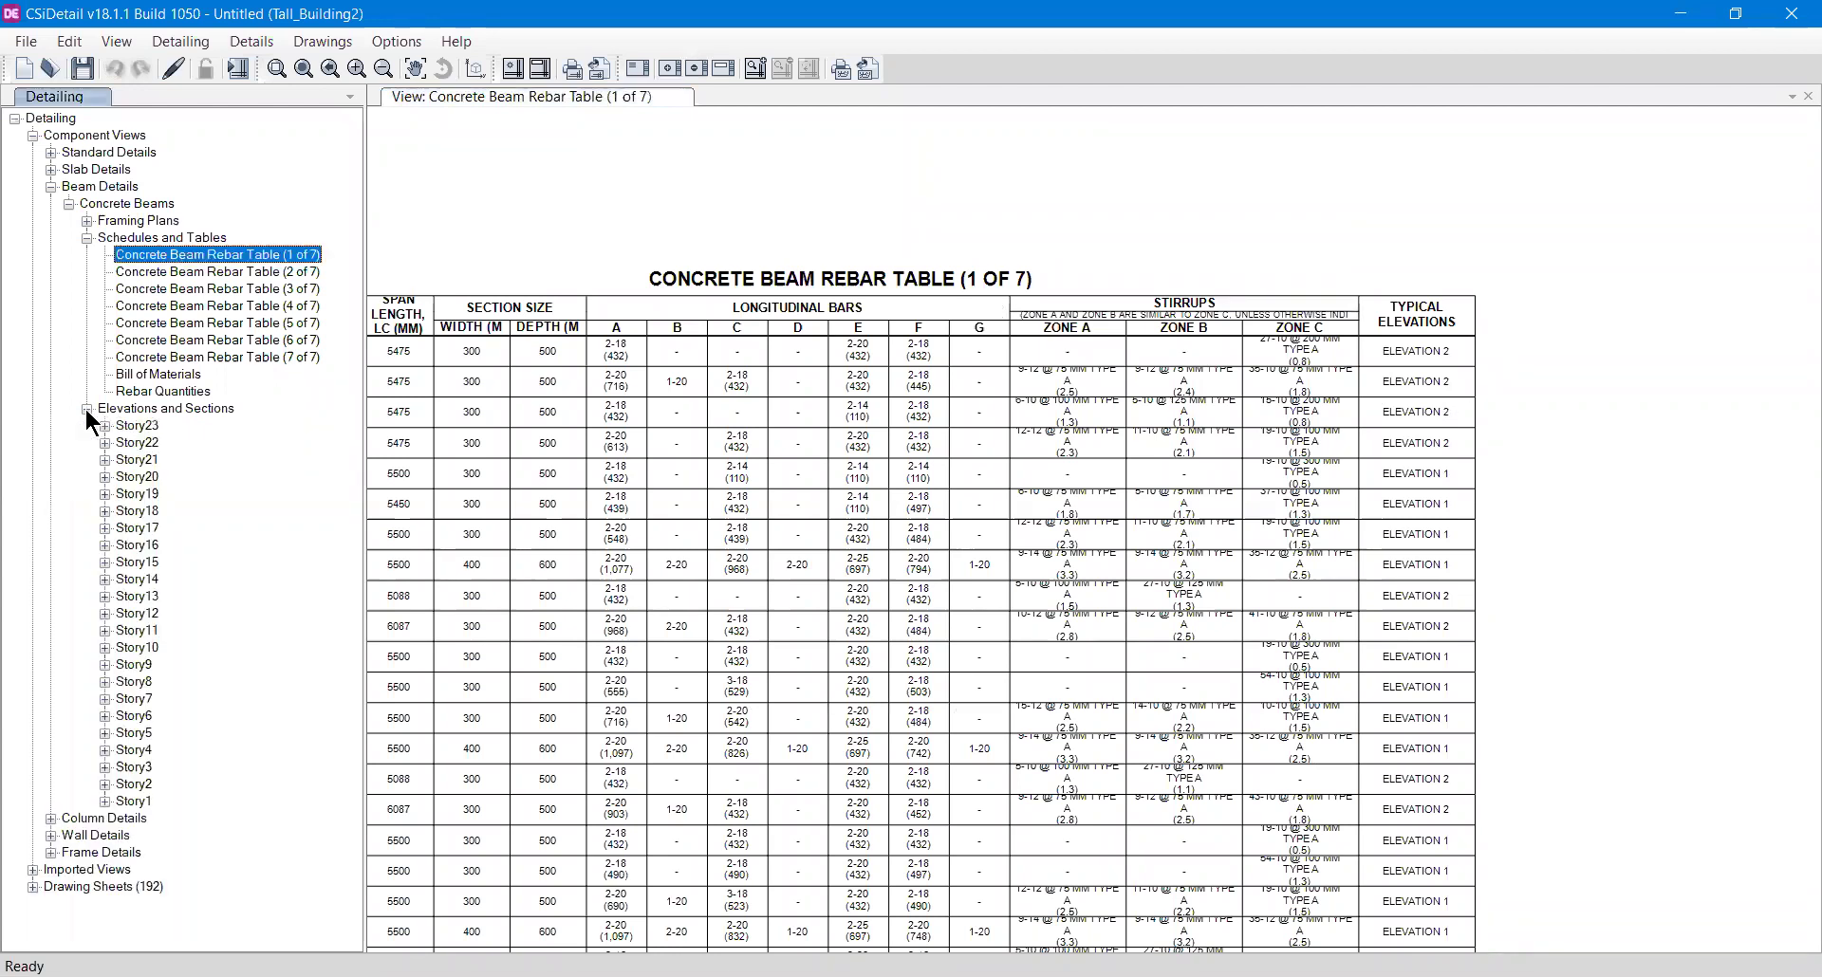
{"action": "scroll", "coordinate": [560, 451], "scroll_direction": "up", "scroll_amount": 3}
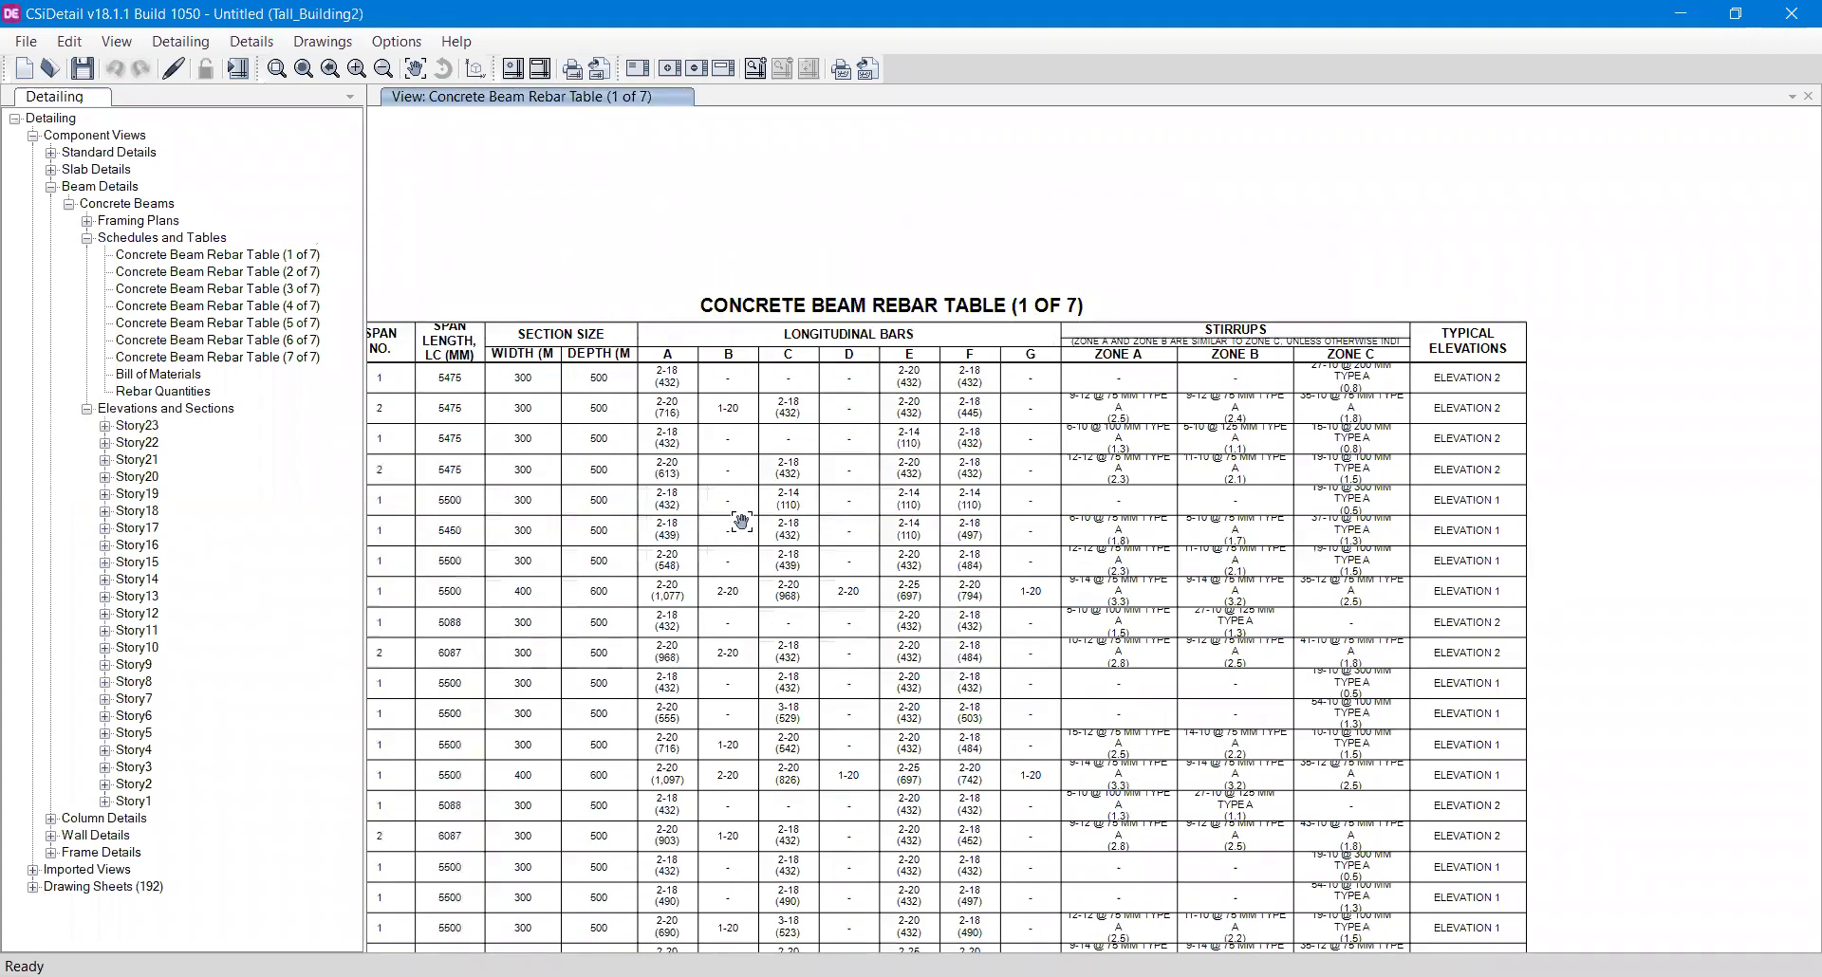
{"action": "left_click", "coordinate": [105, 426]}
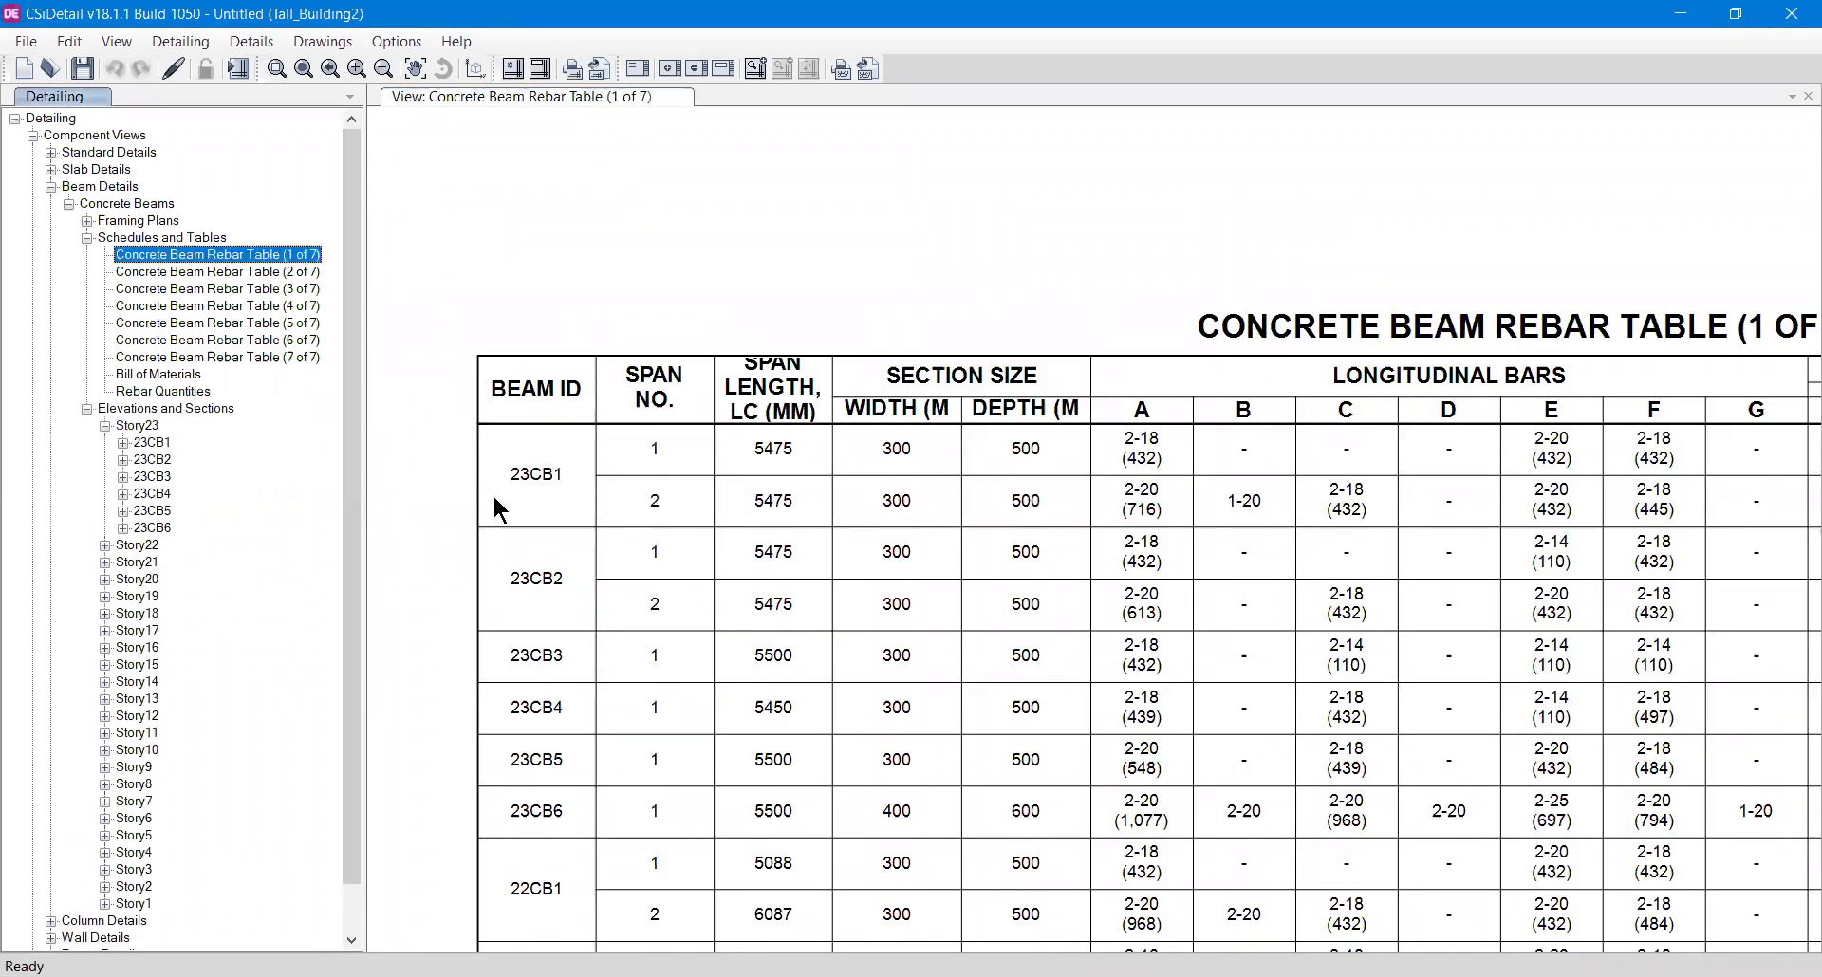
{"action": "left_click", "coordinate": [121, 442]}
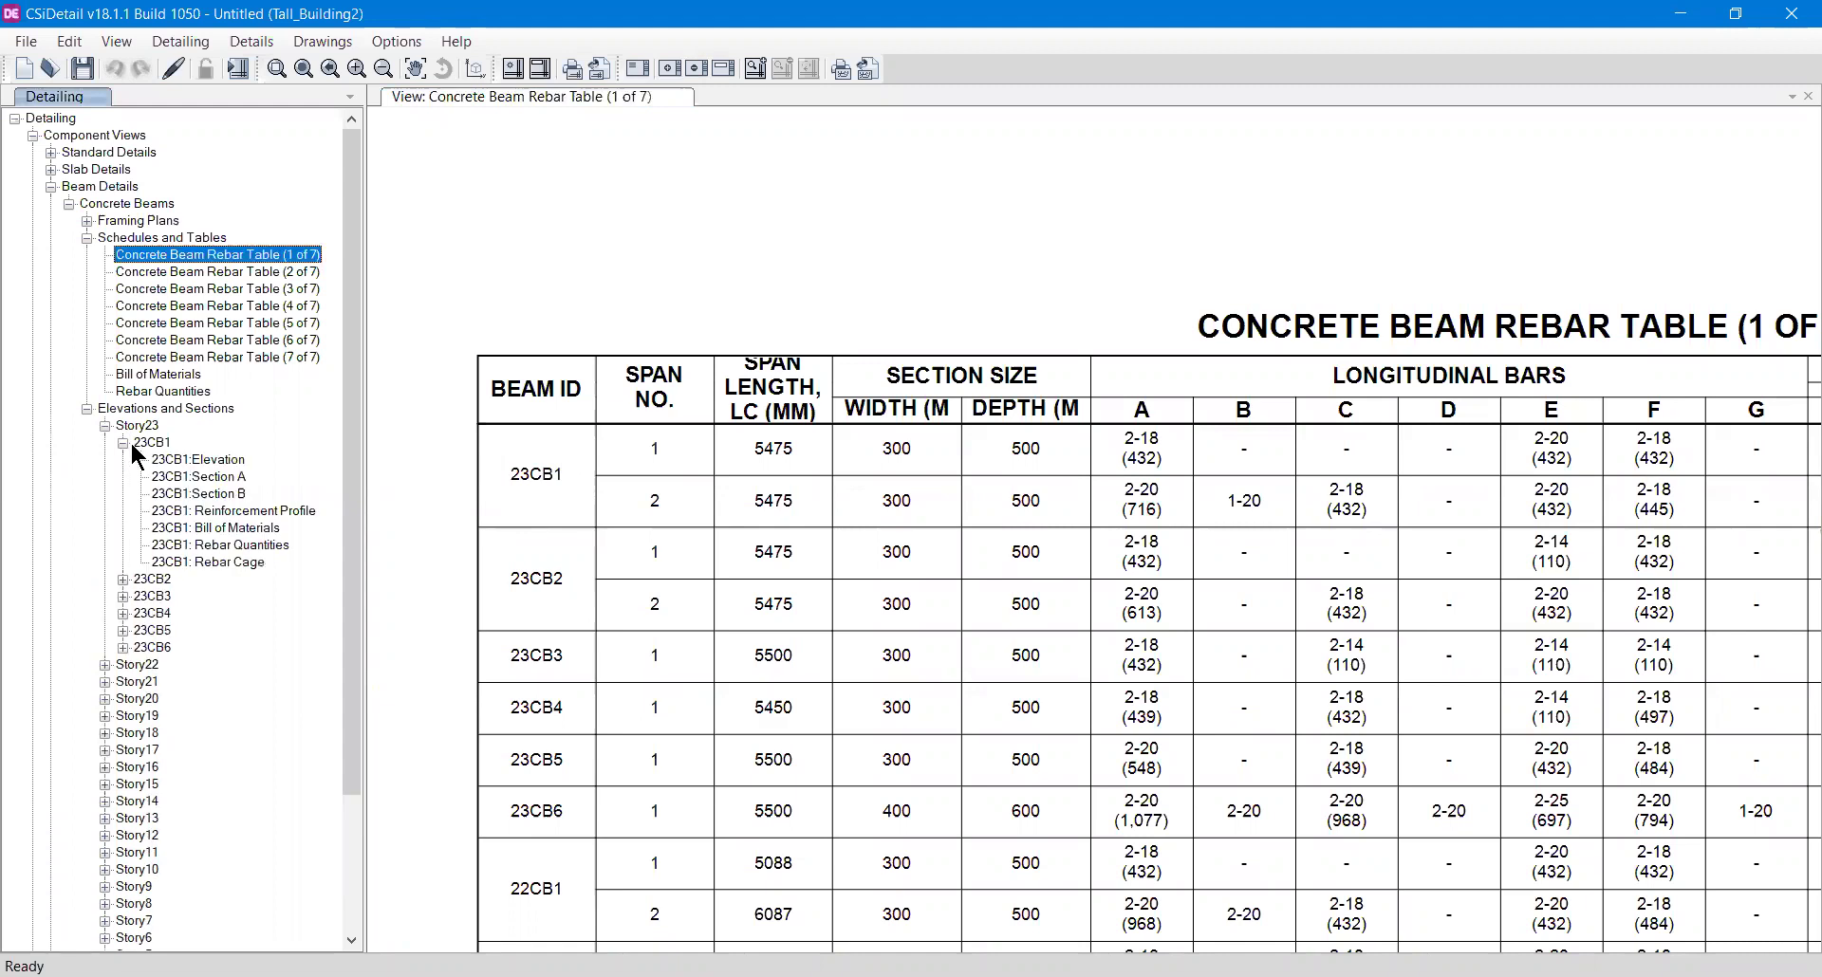
- View Section A, Section B and the elevation of beam 23CB1, inspecting the reinforcement up close
{"action": "left_click", "coordinate": [218, 477]}
{"action": "left_click", "coordinate": [227, 495]}
{"action": "scroll", "coordinate": [1273, 443], "scroll_direction": "up", "scroll_amount": 3}
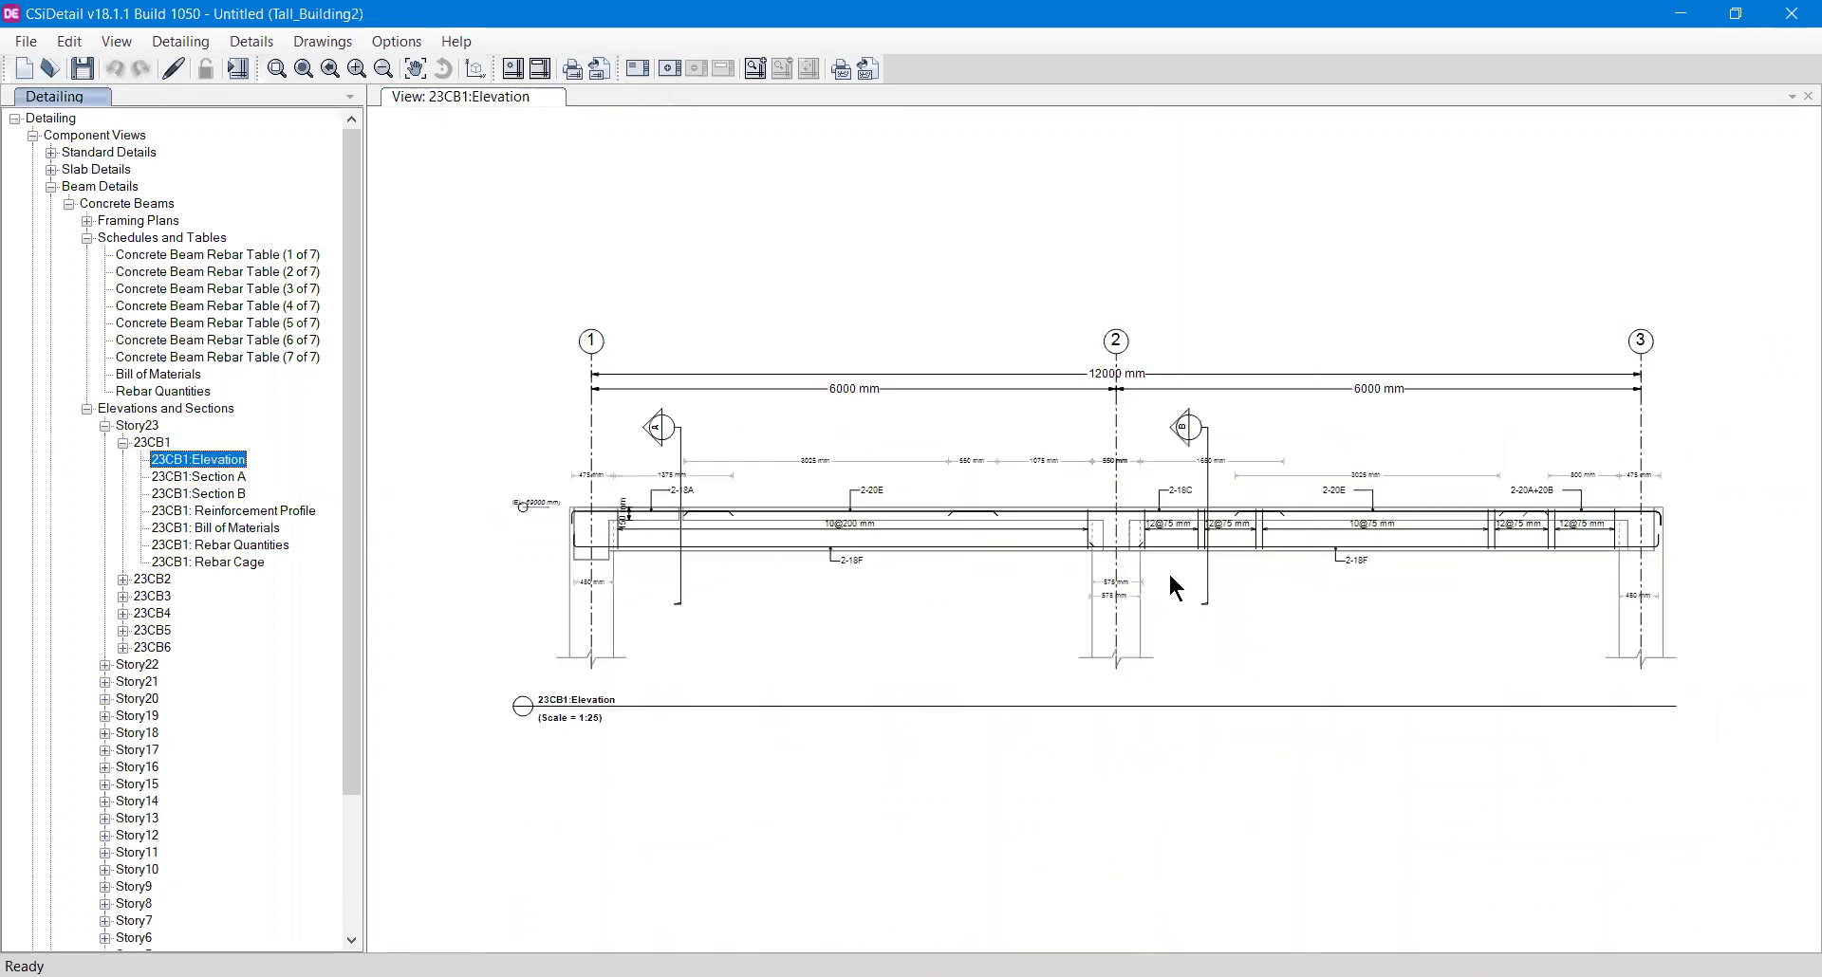
{"action": "scroll", "coordinate": [1045, 452], "scroll_direction": "up", "scroll_amount": 1}
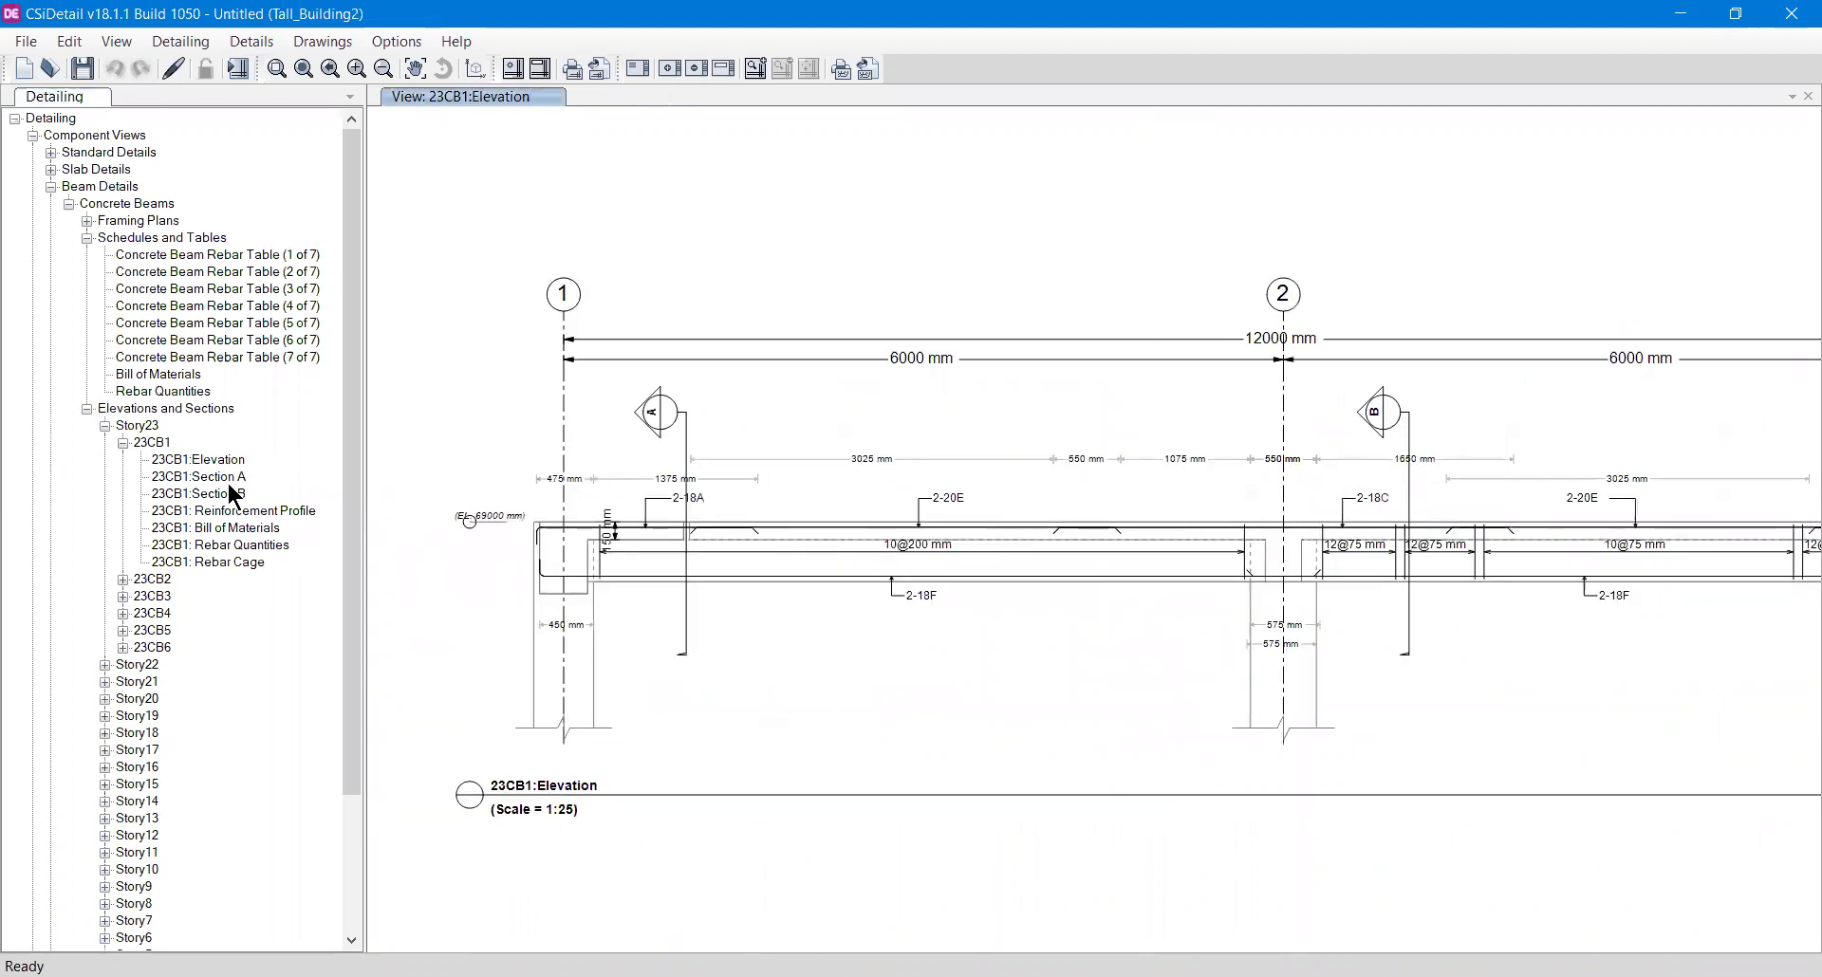
- Review the reinforcement profile, bill of materials and rebar quantities of beam 23CB1
{"action": "left_click", "coordinate": [230, 511]}
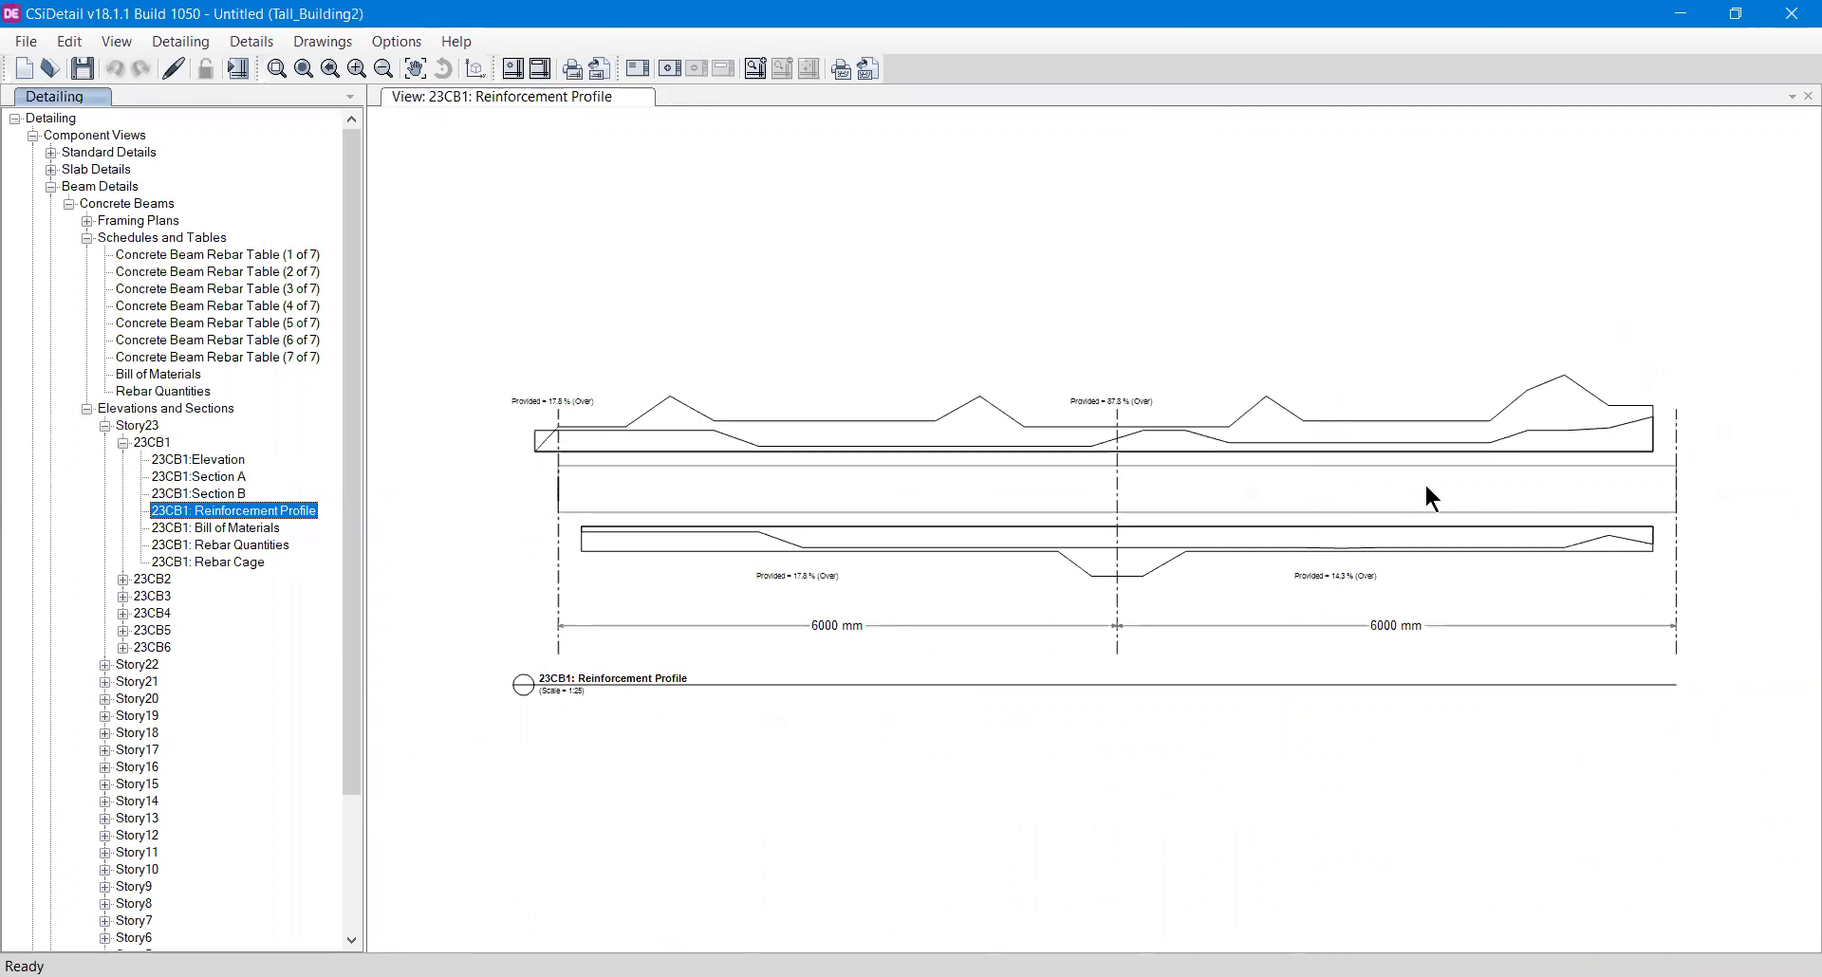
{"action": "left_click", "coordinate": [264, 528]}
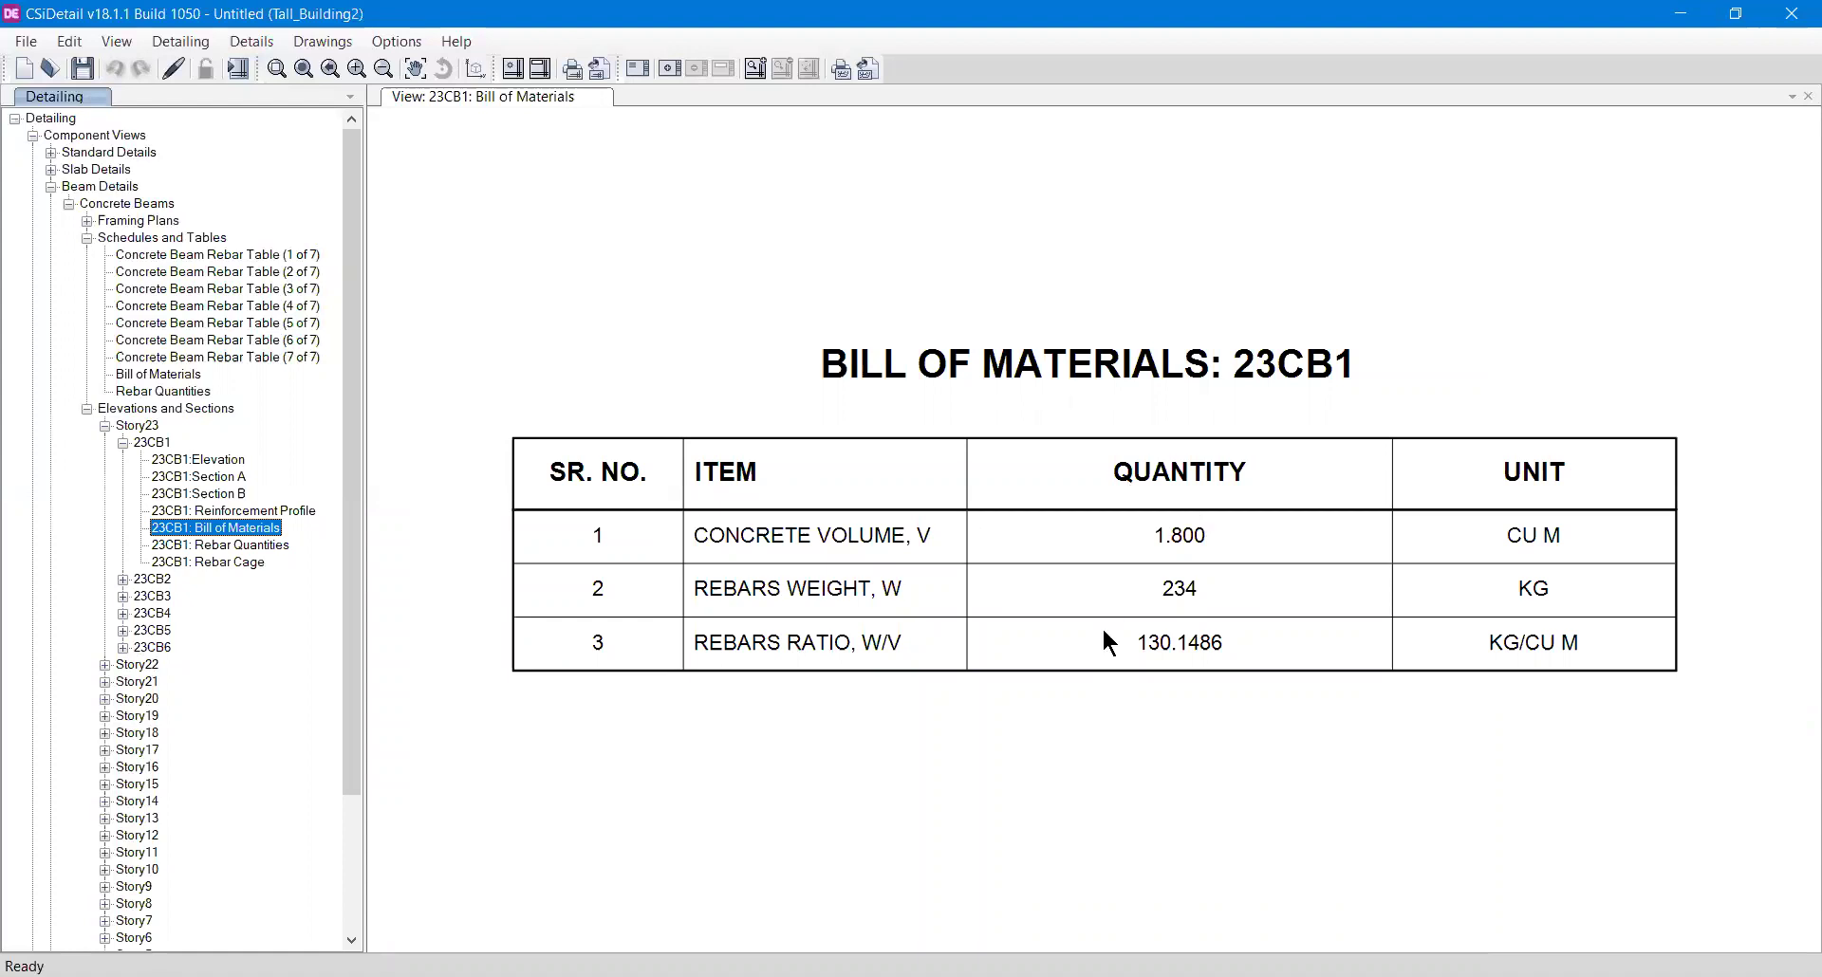
{"action": "left_click", "coordinate": [253, 546]}
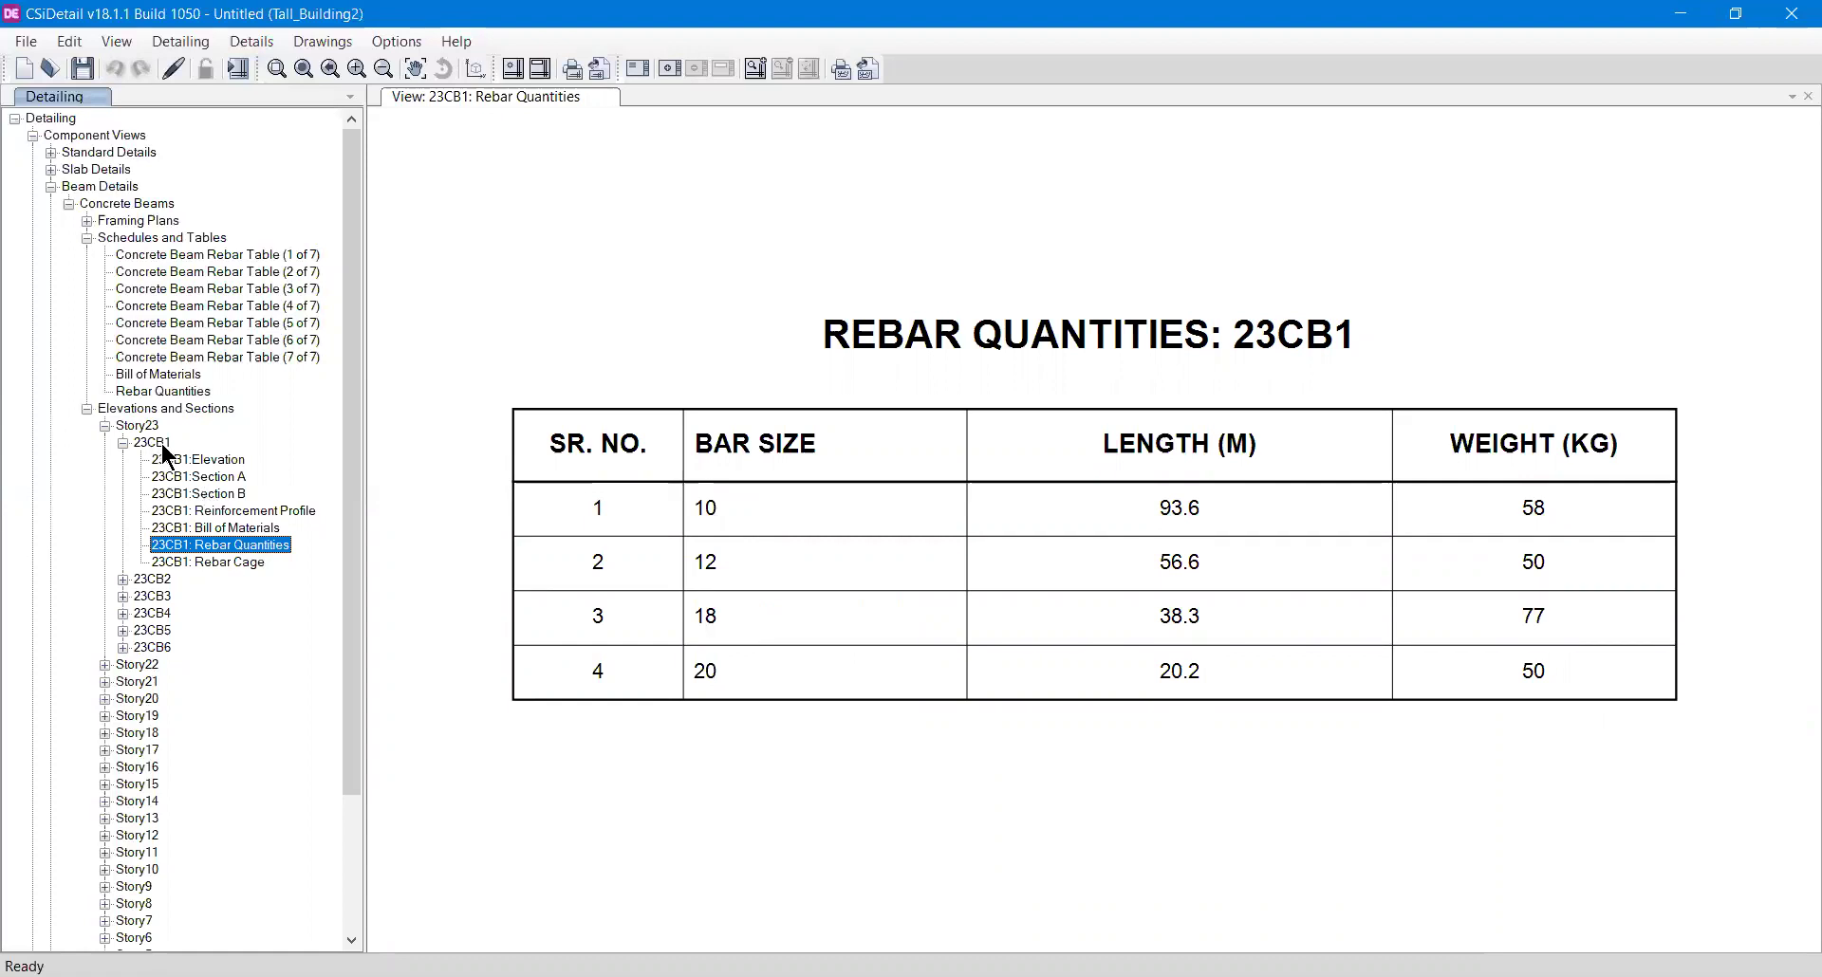
- Open the 3D rebar cage of beam 23CB1 and inspect its bars and stirrups from different angles
{"action": "left_click", "coordinate": [204, 563]}
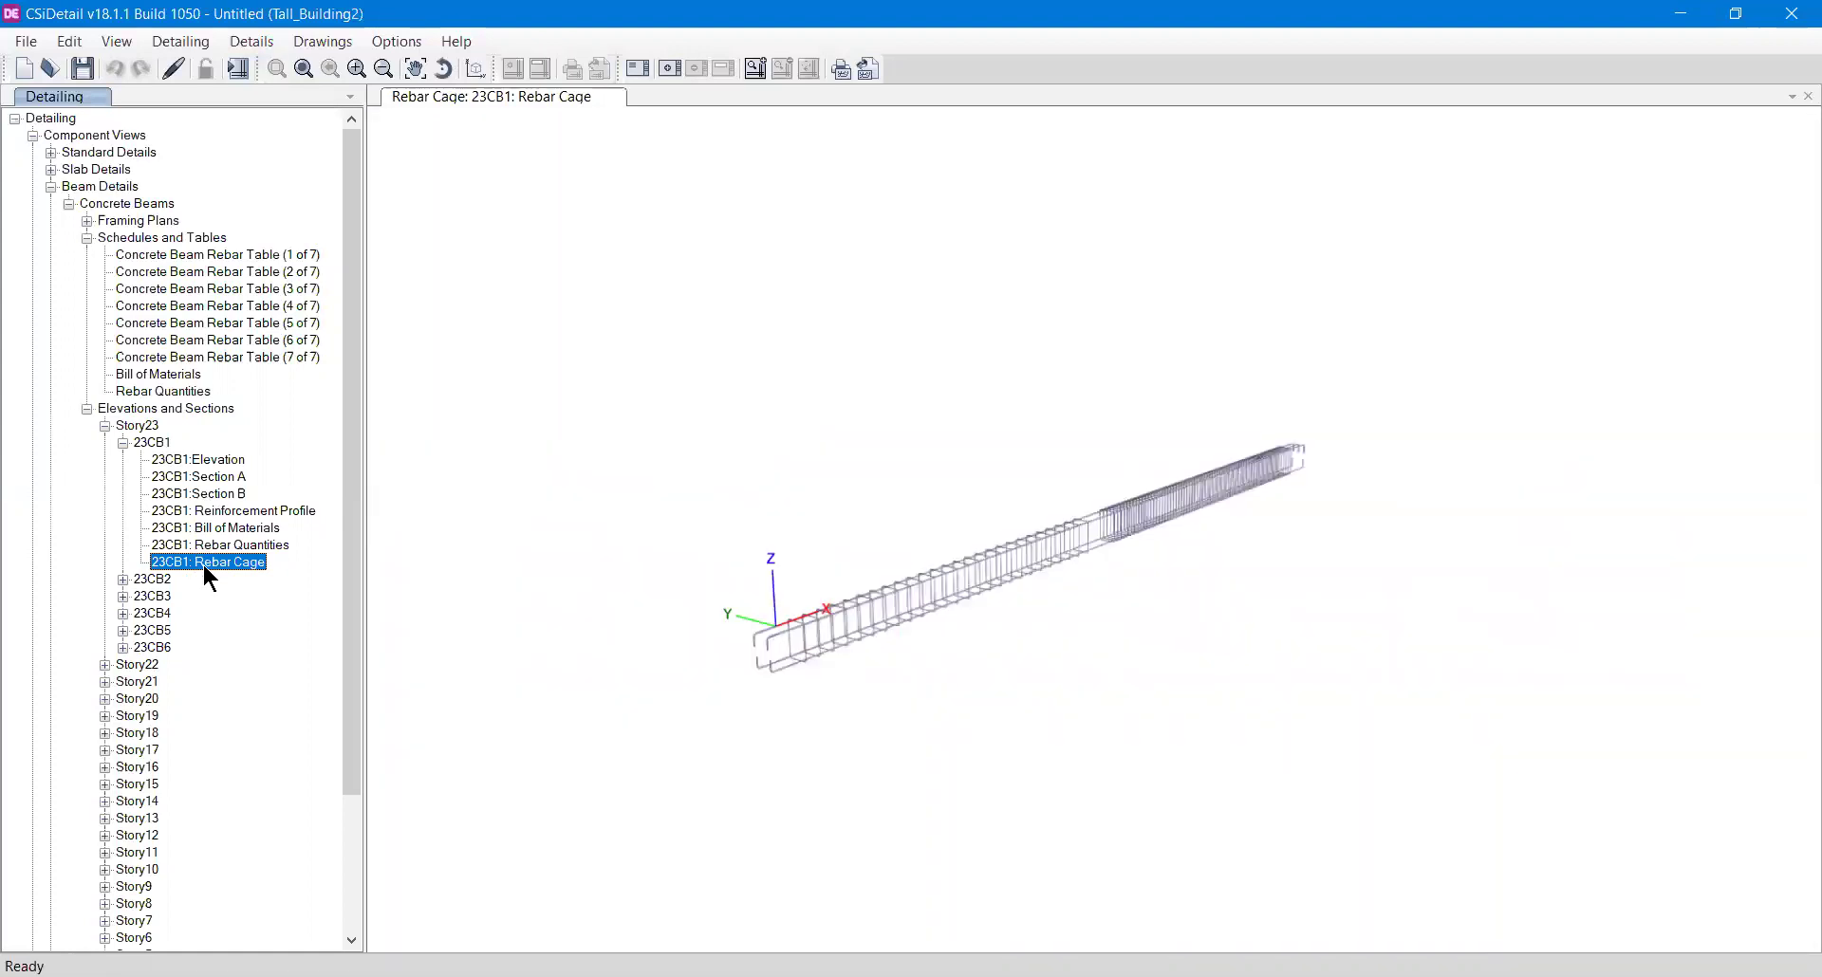
{"action": "scroll", "coordinate": [1069, 562], "scroll_direction": "up", "scroll_amount": 5}
{"action": "middle_click_drag", "start_coordinate": [1075, 570], "coordinate": [1137, 541], "text": "shift"}
{"action": "middle_click_drag", "start_coordinate": [1142, 667], "coordinate": [943, 467], "text": "shift"}
{"action": "scroll", "coordinate": [1316, 472], "scroll_direction": "down", "scroll_amount": 5}
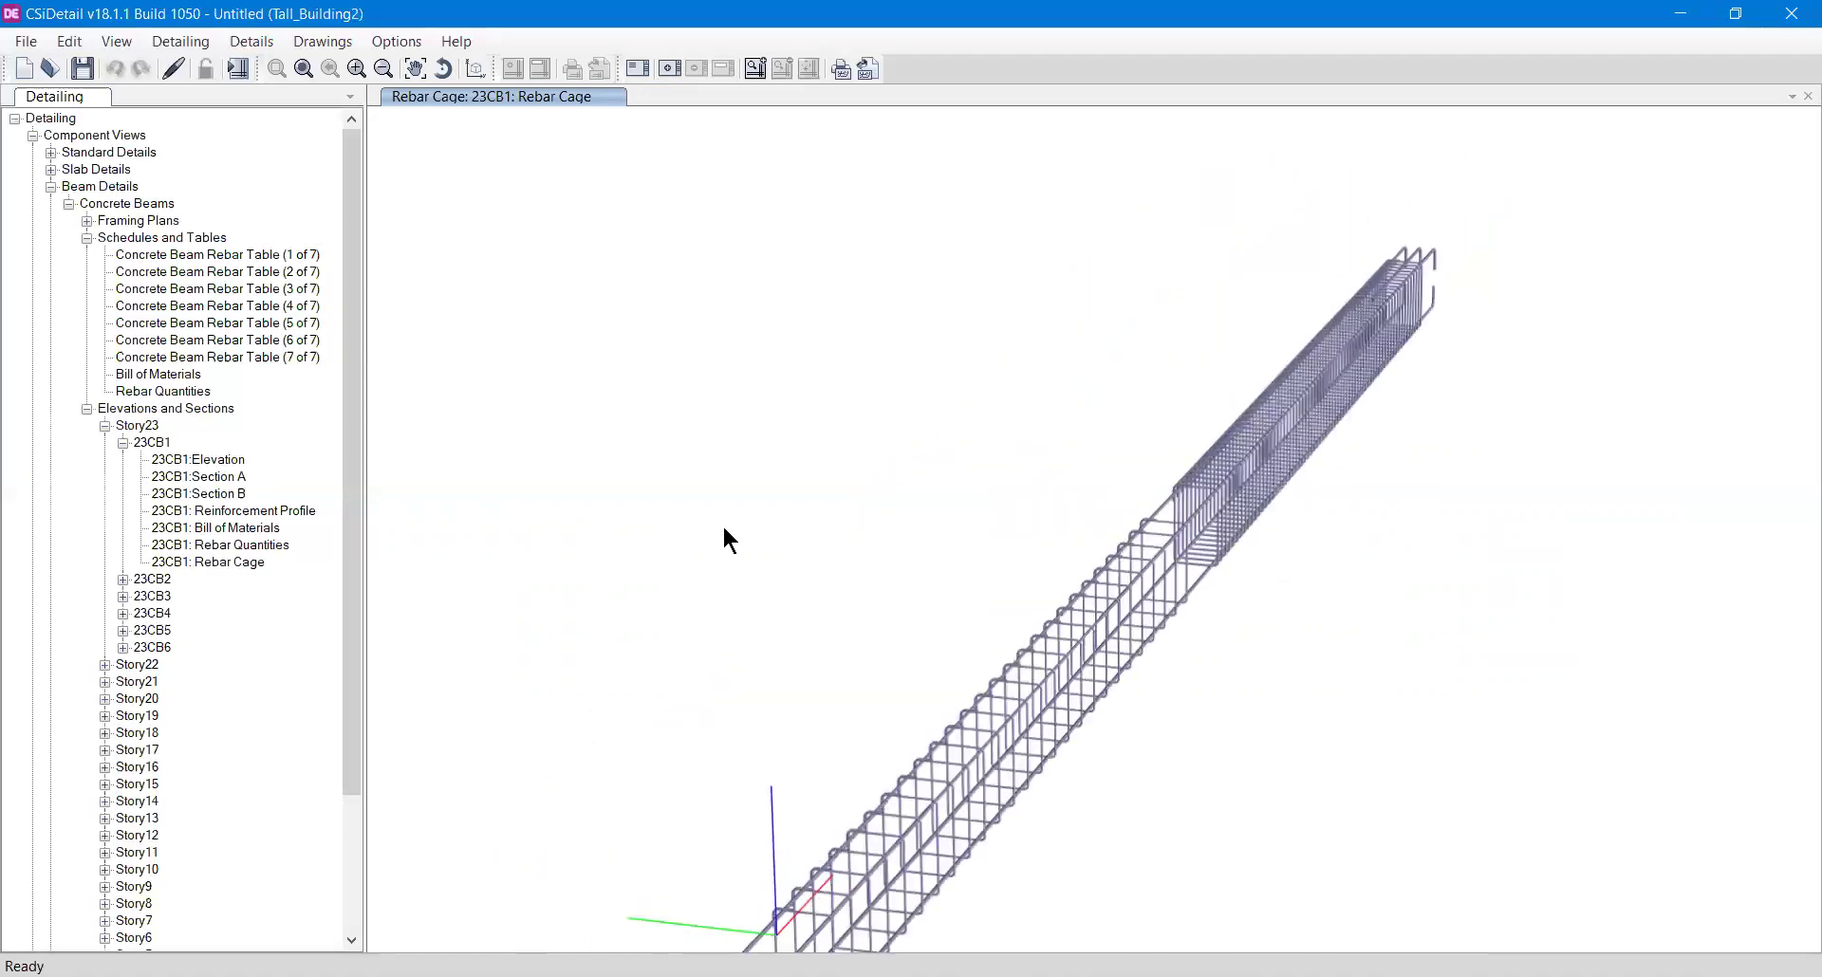
- Collapse the Story23 beam views, check the Story4 entry, and bring the whole 23CB1 rebar cage into view
{"action": "left_click", "coordinate": [106, 426]}
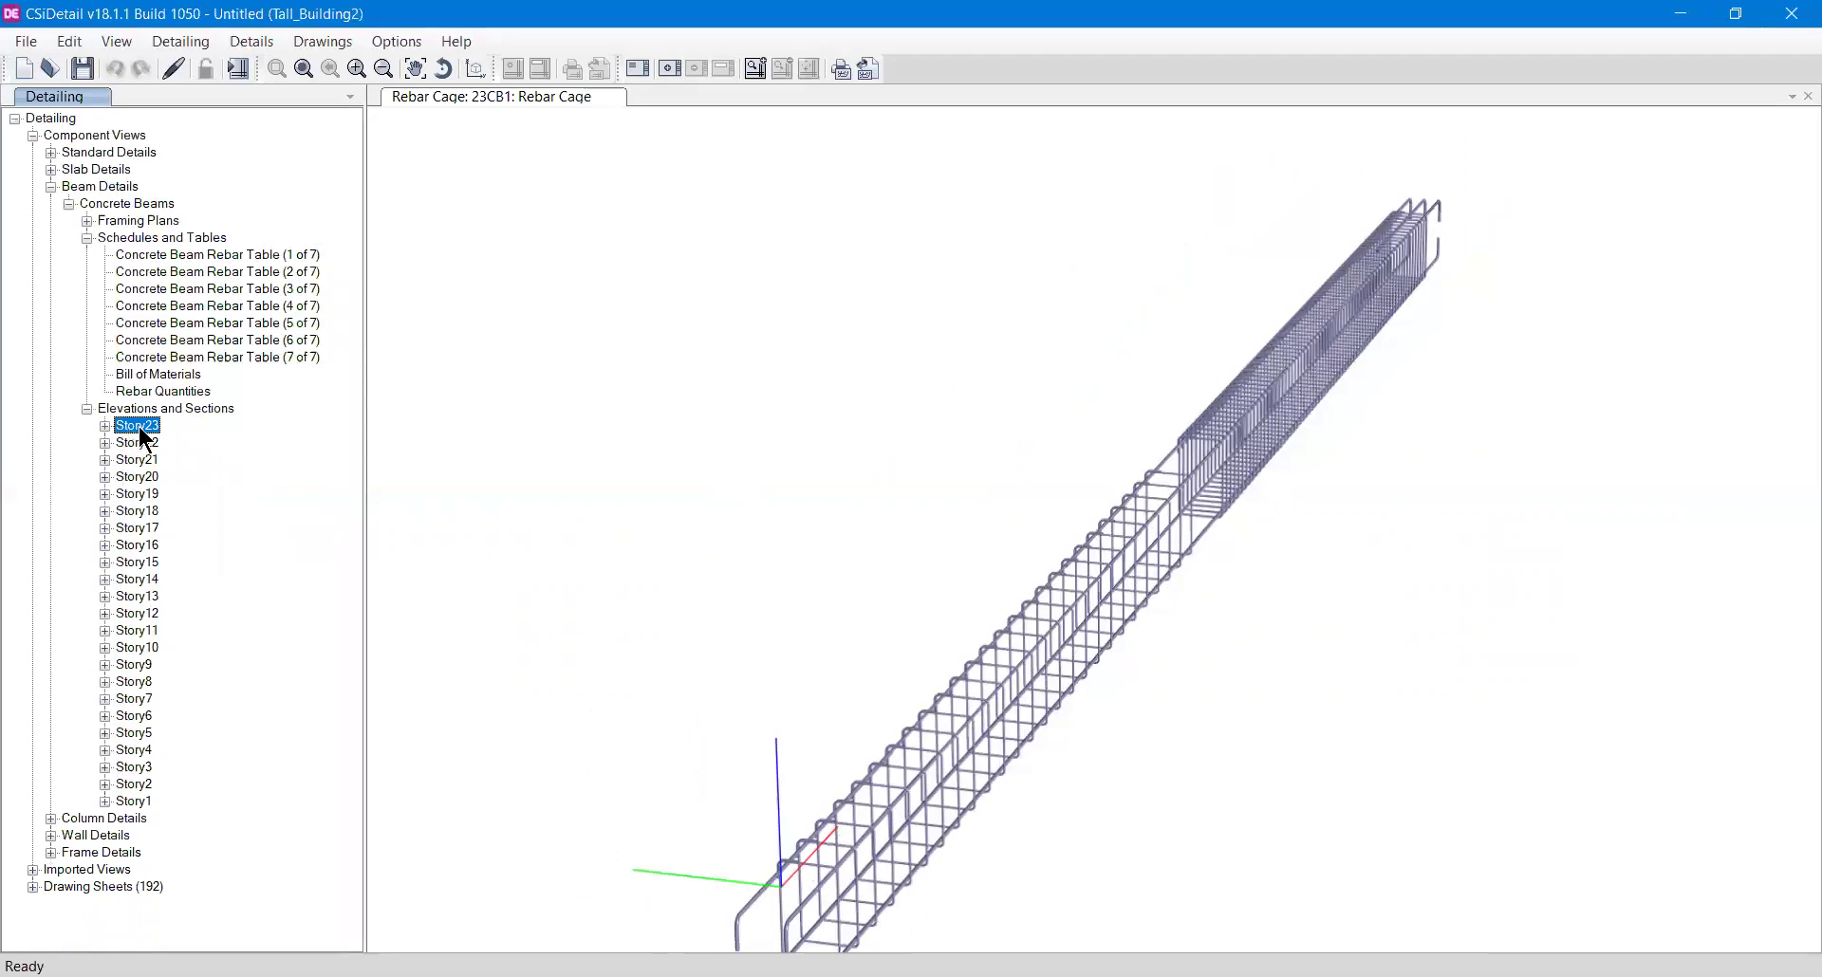
{"action": "double_click", "coordinate": [124, 750]}
{"action": "left_click", "coordinate": [105, 750]}
{"action": "left_click_drag", "start_coordinate": [1040, 681], "coordinate": [961, 539]}
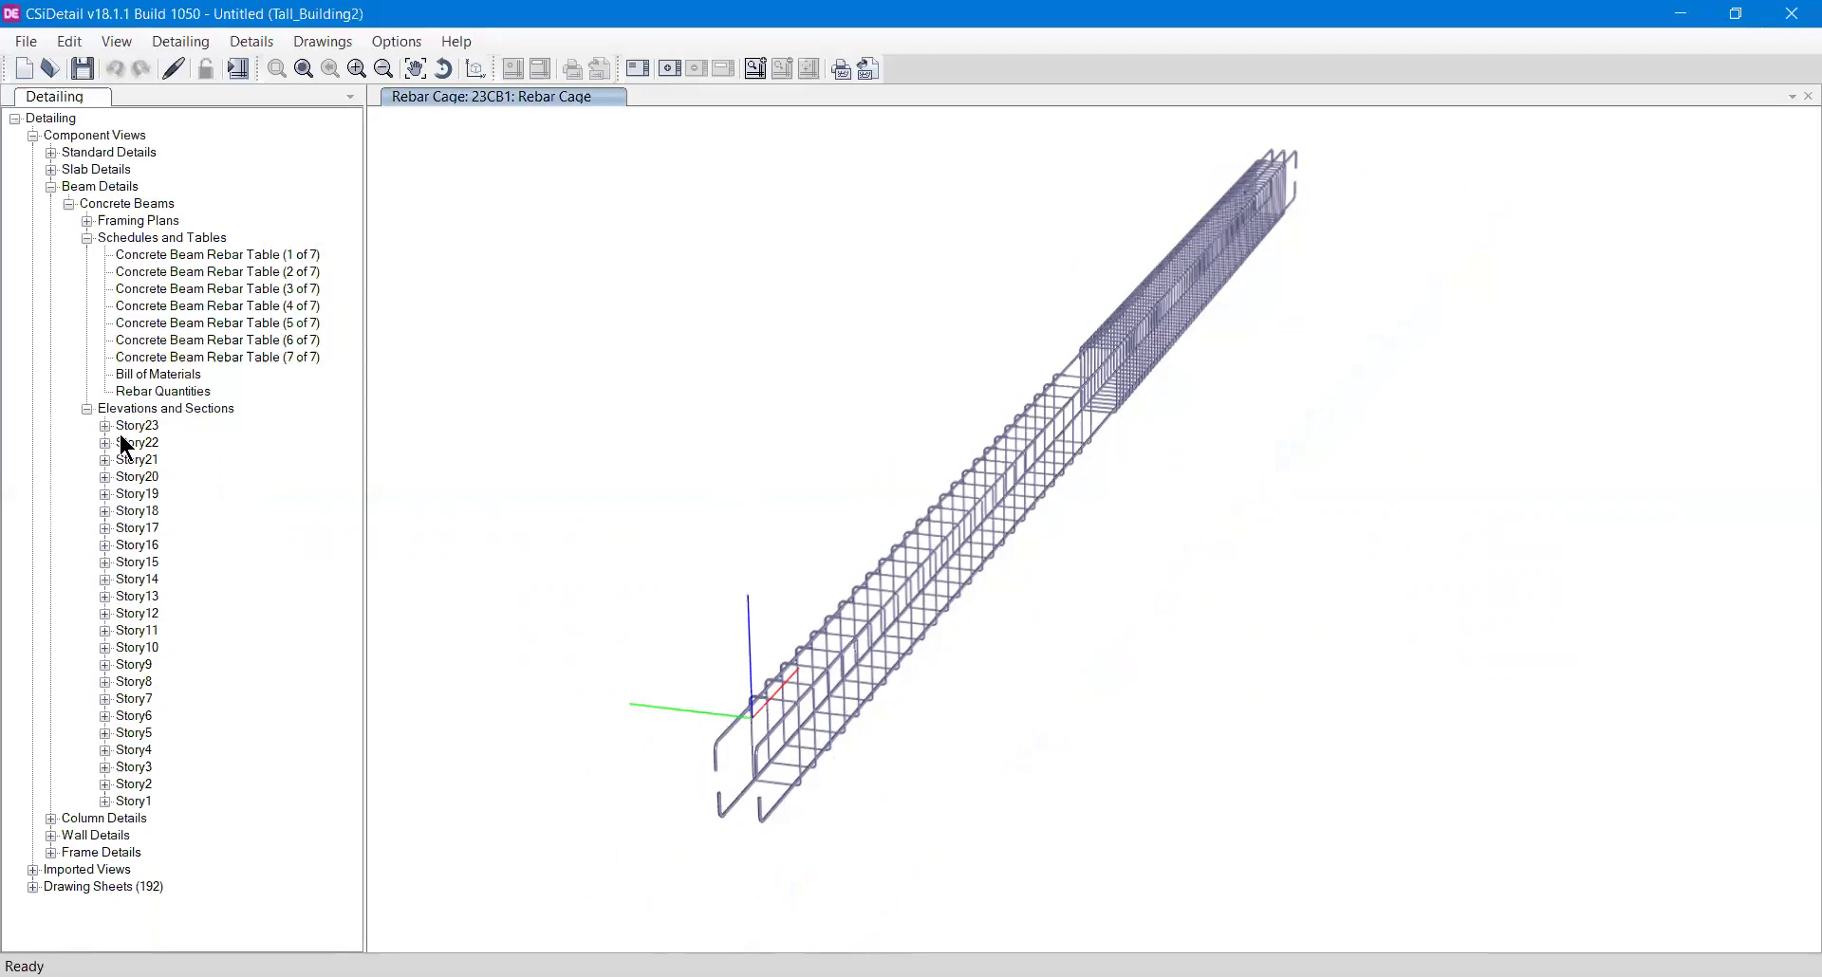
- Collapse the Beam Details, expand the Column Details down to Framing Plans, and open the Concrete Column Layout - Base plan up close
{"action": "left_click", "coordinate": [86, 239]}
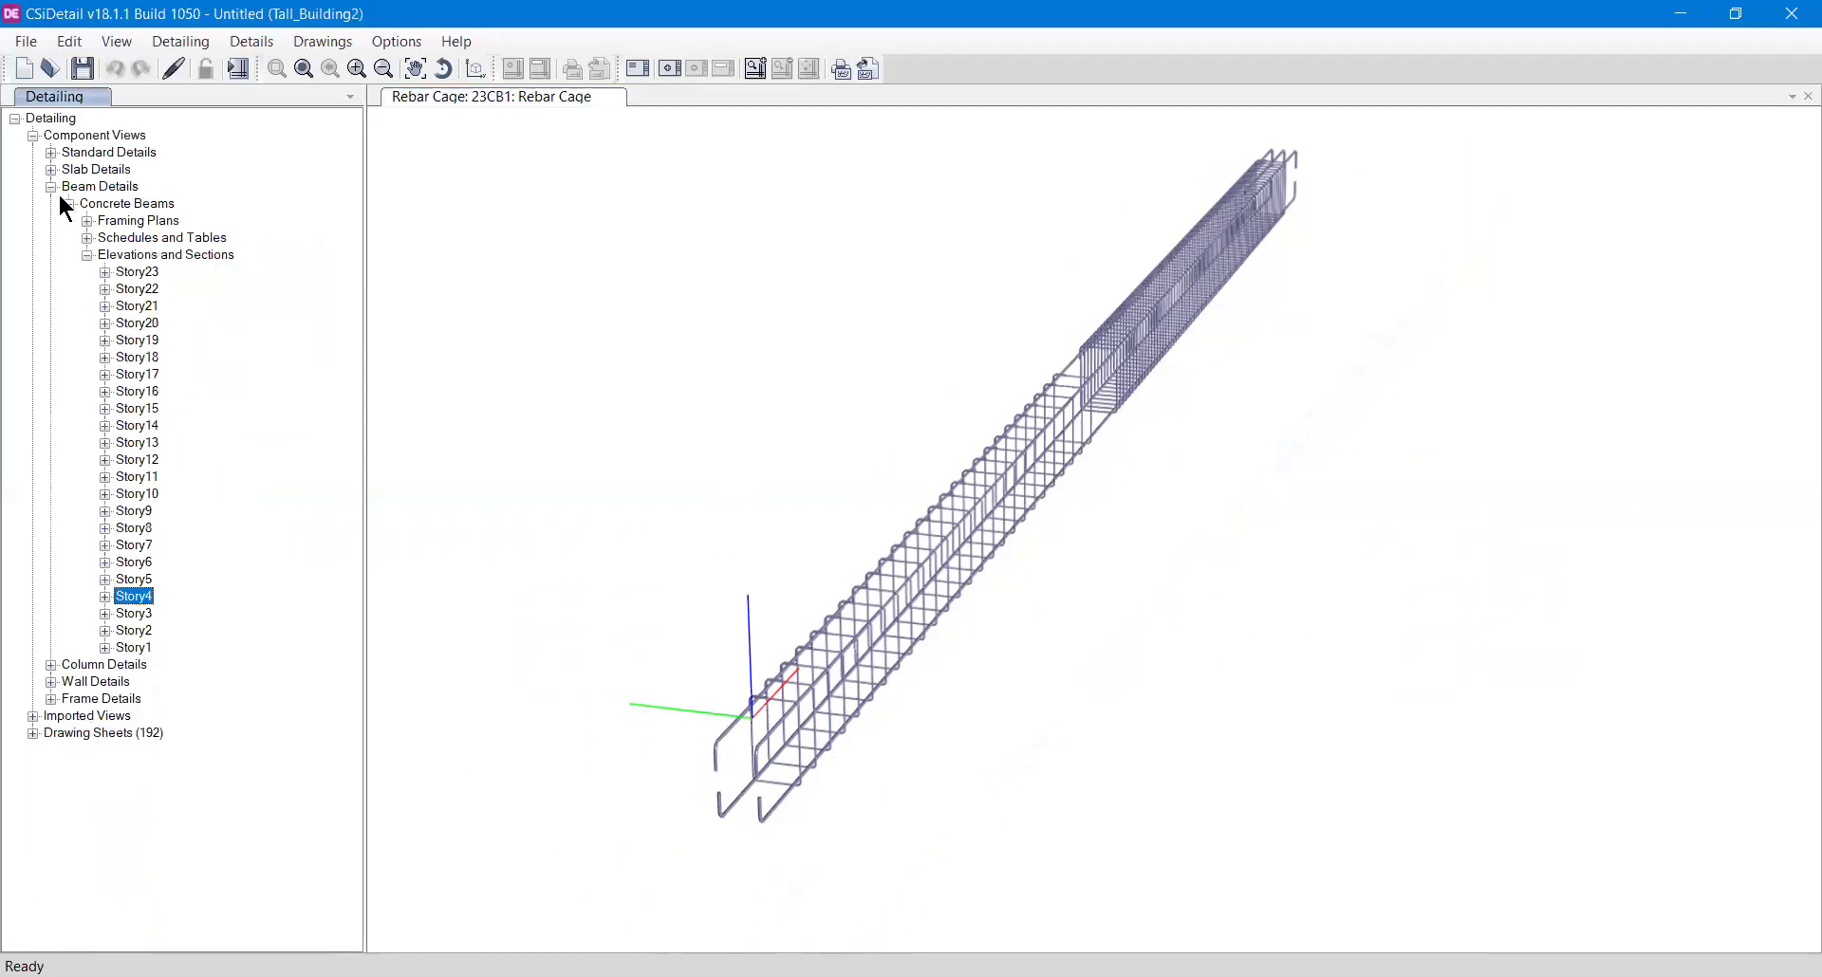
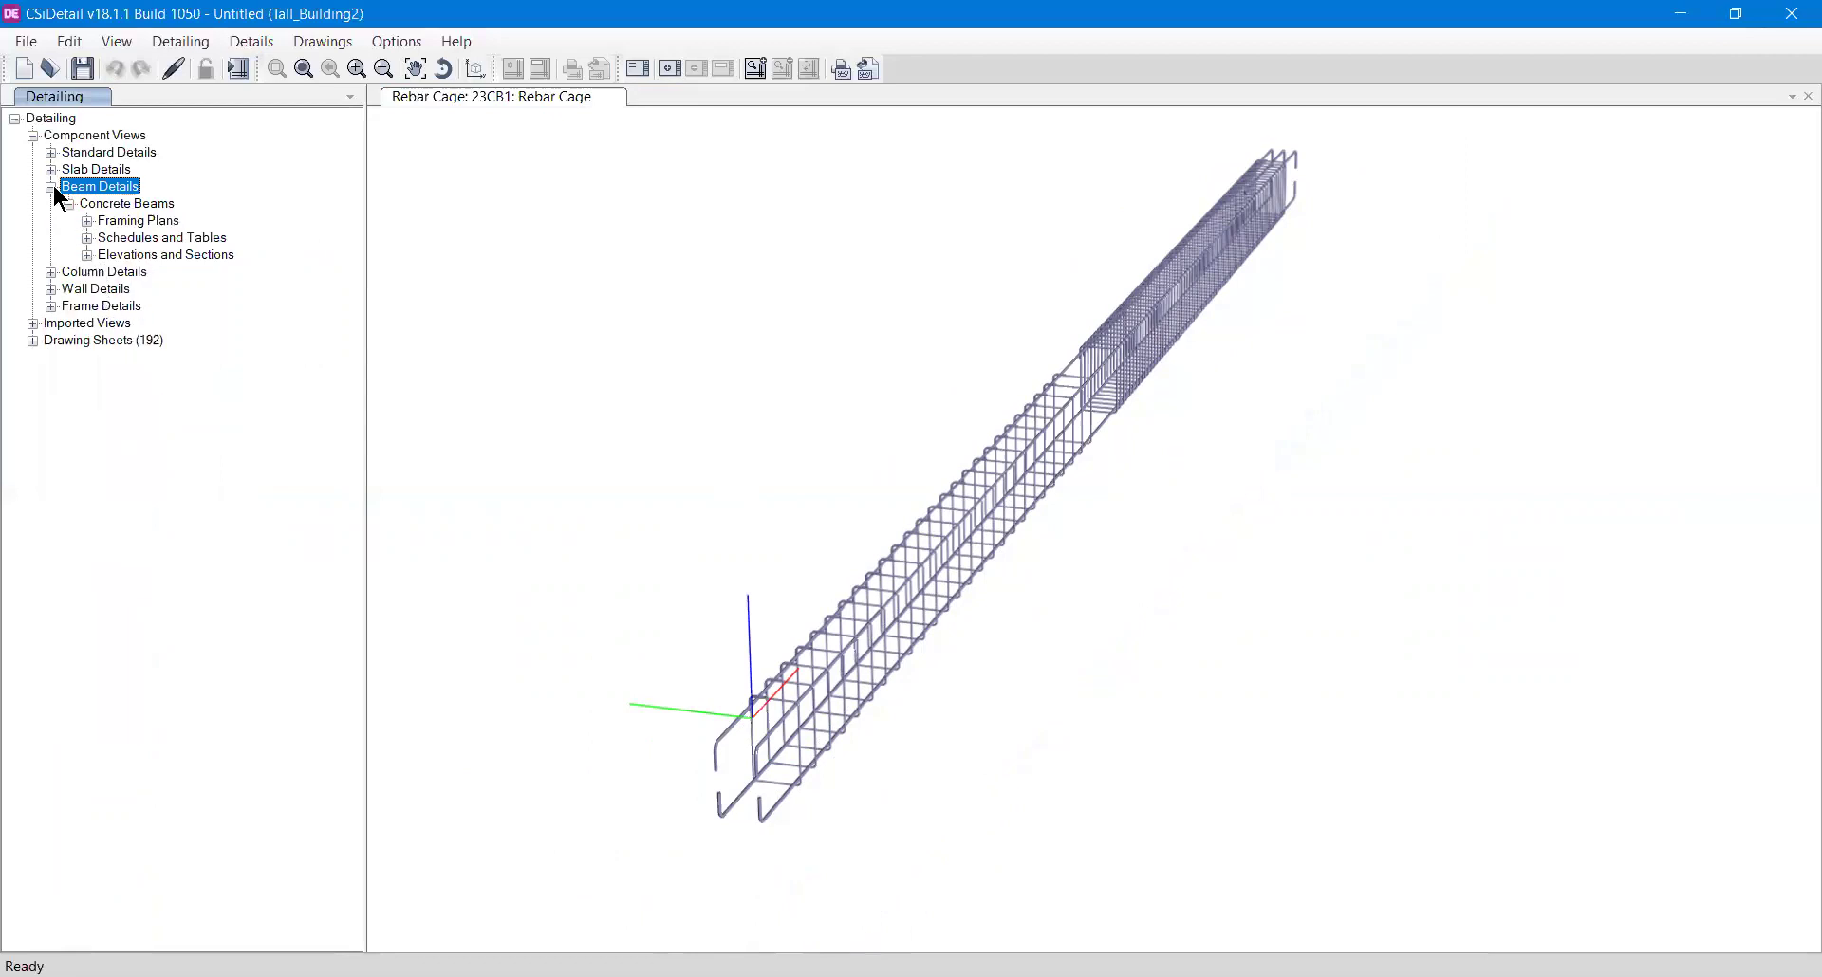
{"action": "left_click", "coordinate": [51, 187]}
{"action": "left_click", "coordinate": [51, 204]}
{"action": "left_click", "coordinate": [68, 221]}
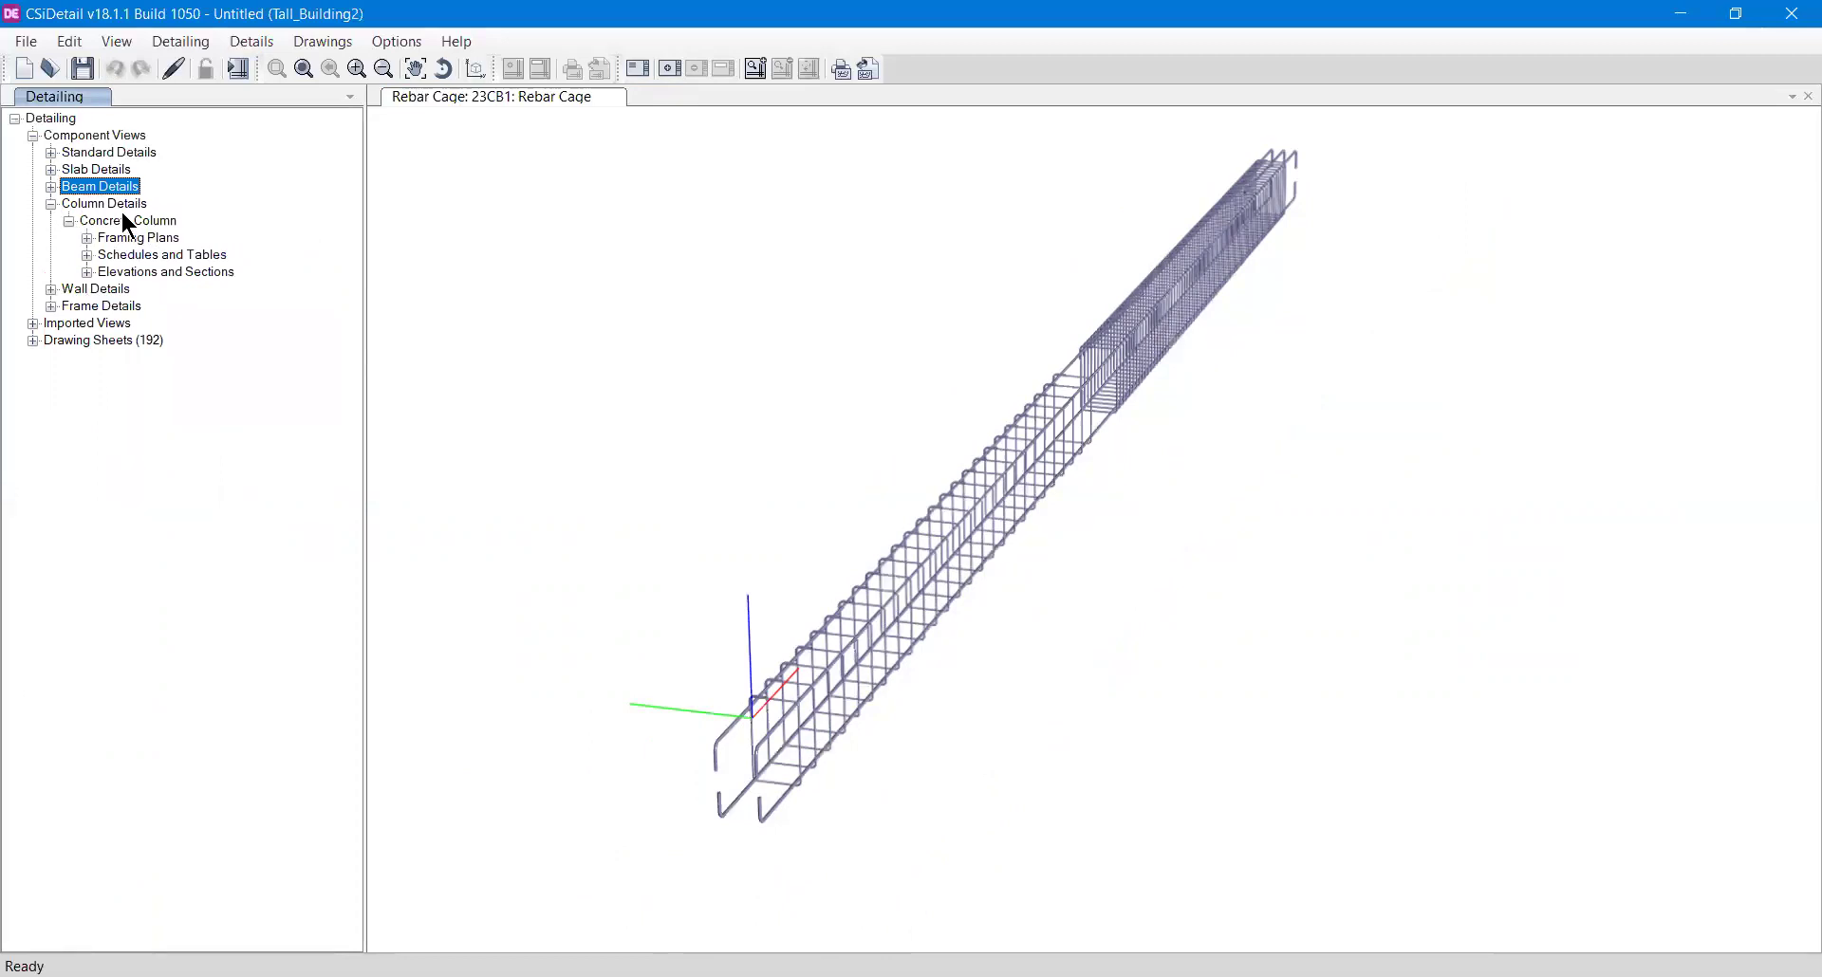
{"action": "left_click", "coordinate": [88, 238]}
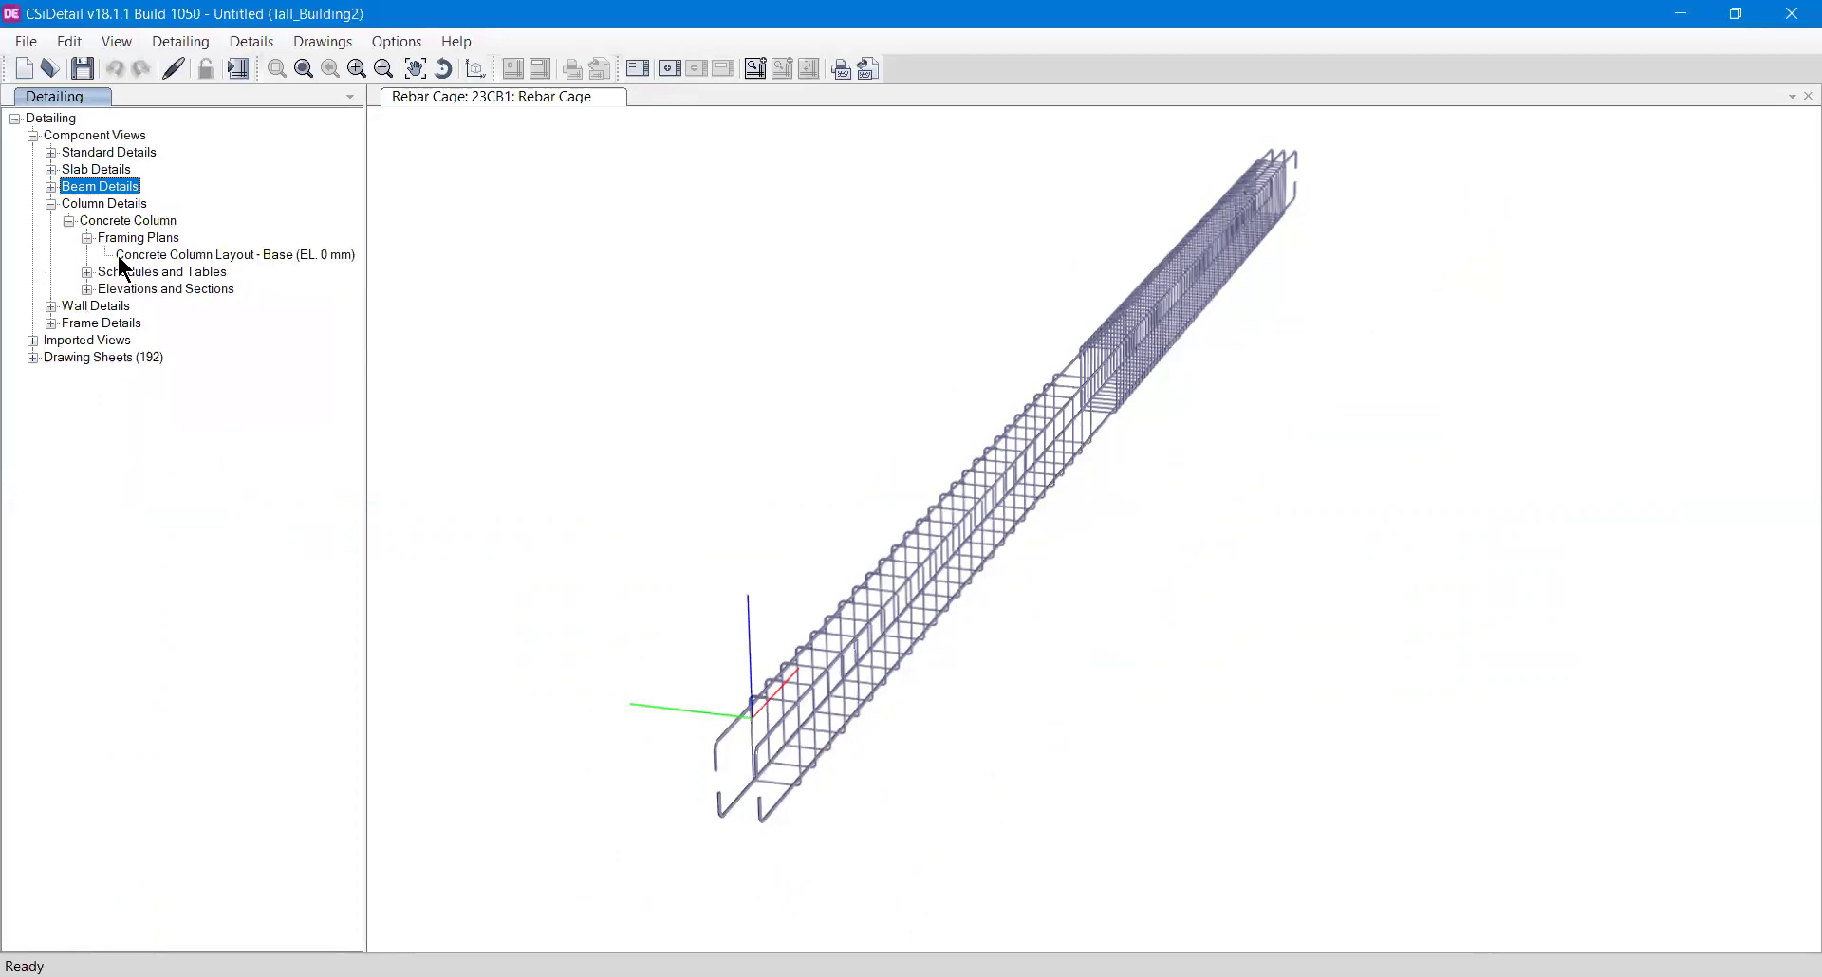
{"action": "double_click", "coordinate": [121, 256]}
{"action": "scroll", "coordinate": [1027, 560], "scroll_direction": "up", "scroll_amount": 3}
{"action": "scroll", "coordinate": [1028, 560], "scroll_direction": "down", "scroll_amount": 2}
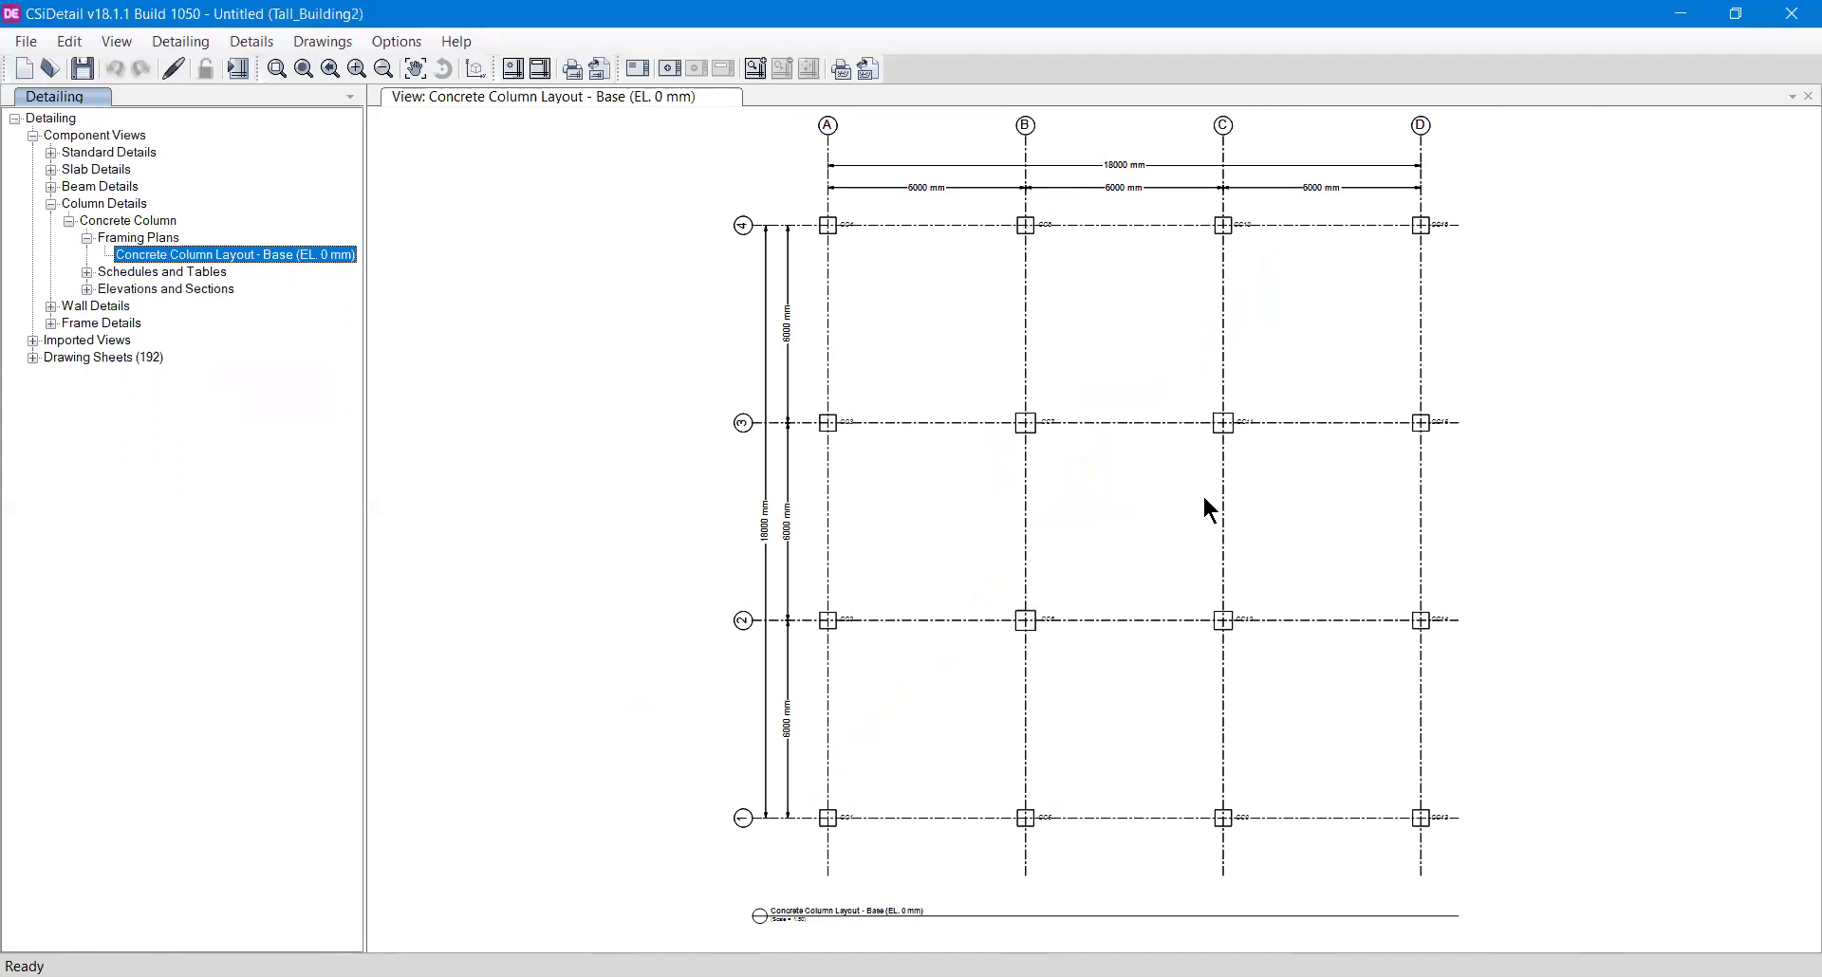
{"action": "scroll", "coordinate": [1280, 764], "scroll_direction": "up", "scroll_amount": 2}
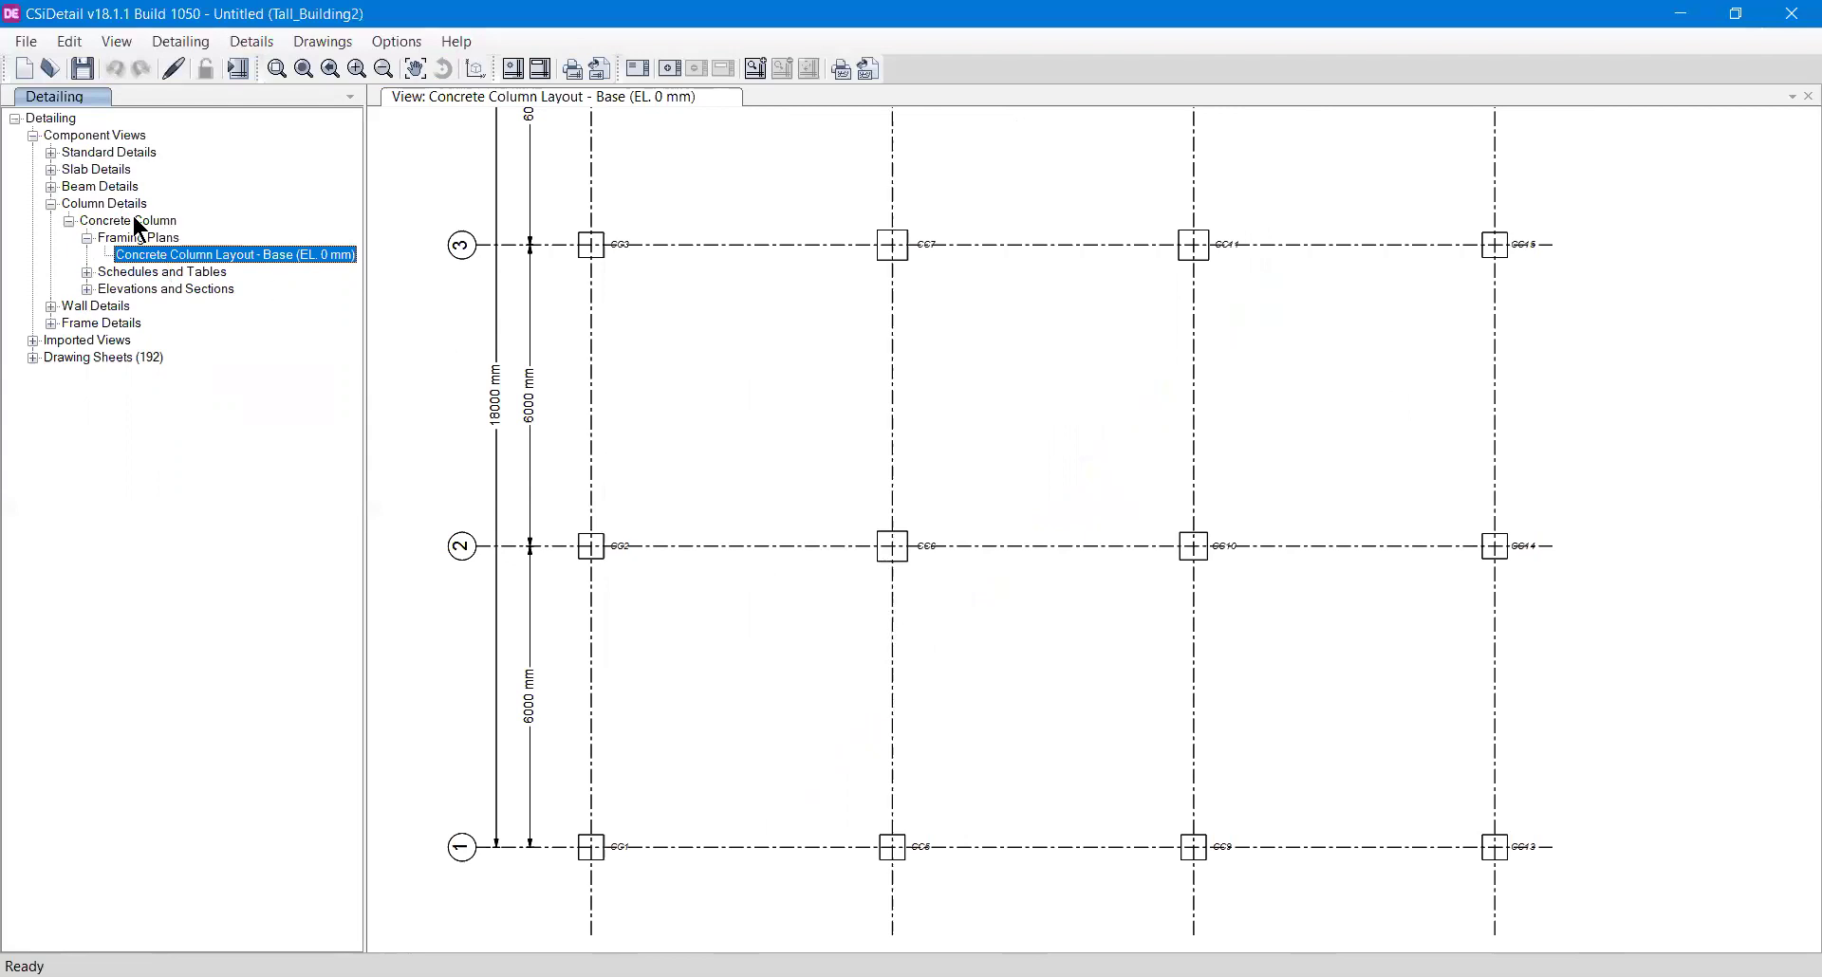
- Check the list of story-by-story concrete beam framing plans under Beam Details, and collapse it again
{"action": "left_click", "coordinate": [52, 187]}
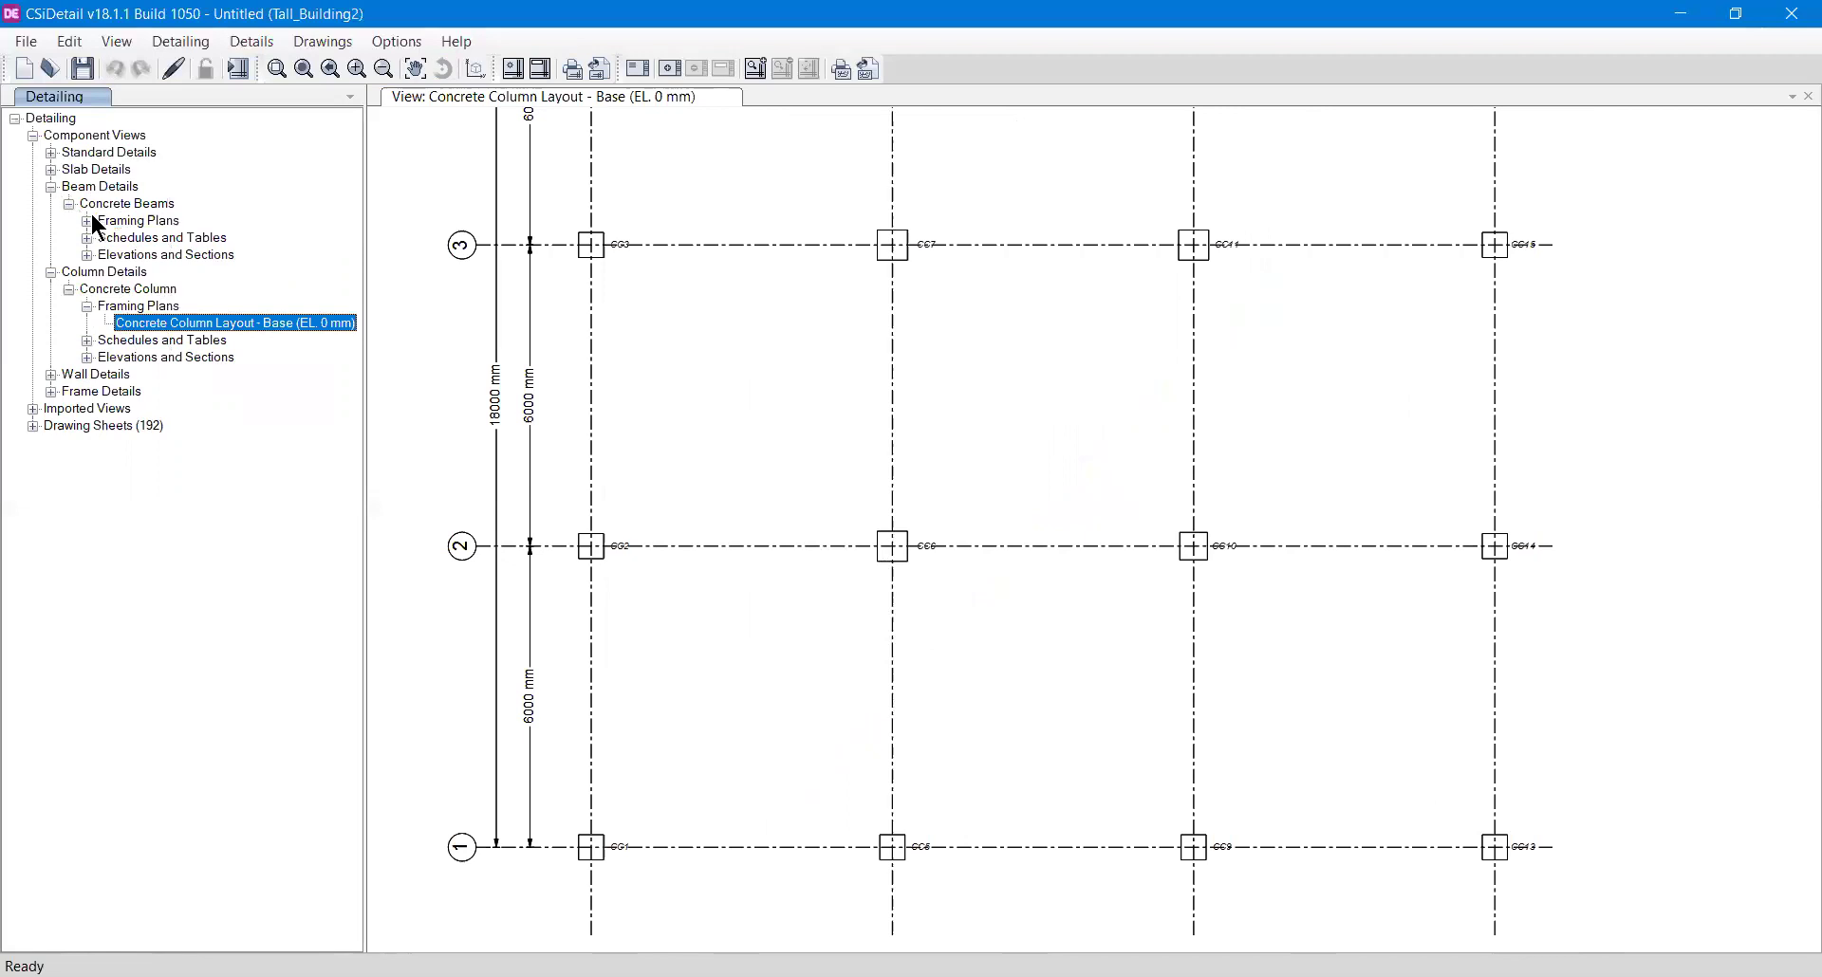
{"action": "left_click", "coordinate": [87, 221]}
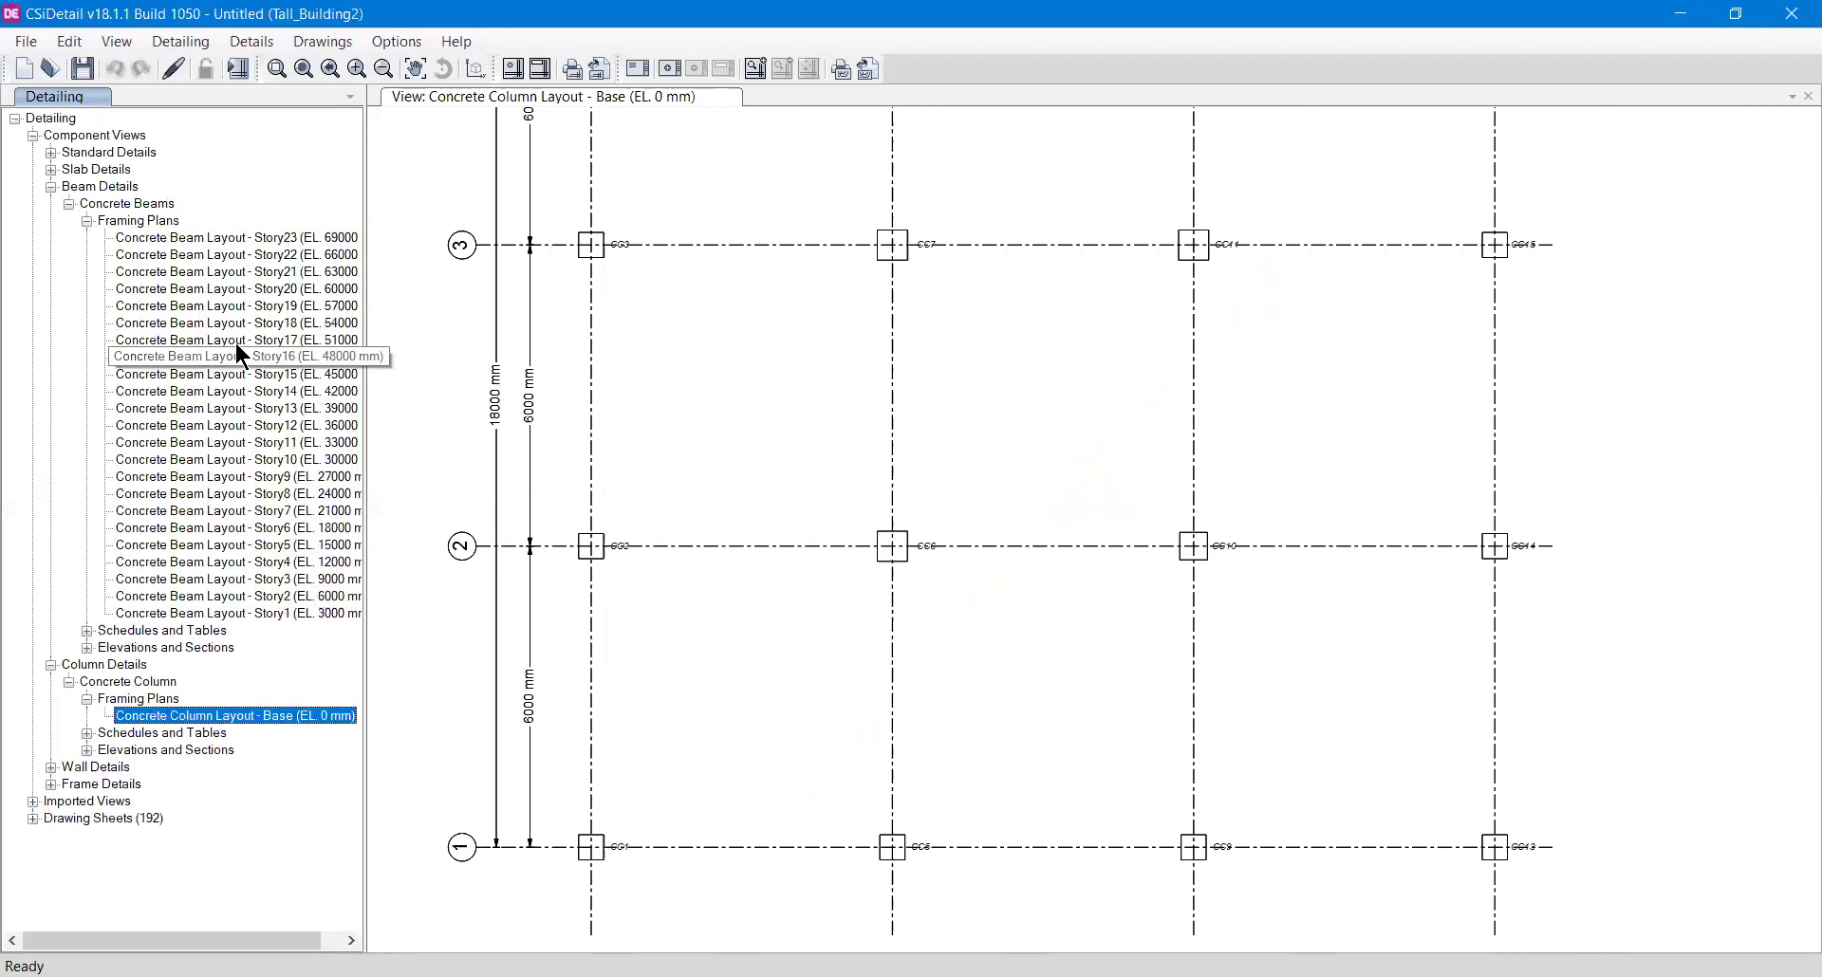
{"action": "left_click", "coordinate": [67, 204]}
{"action": "left_click", "coordinate": [51, 187]}
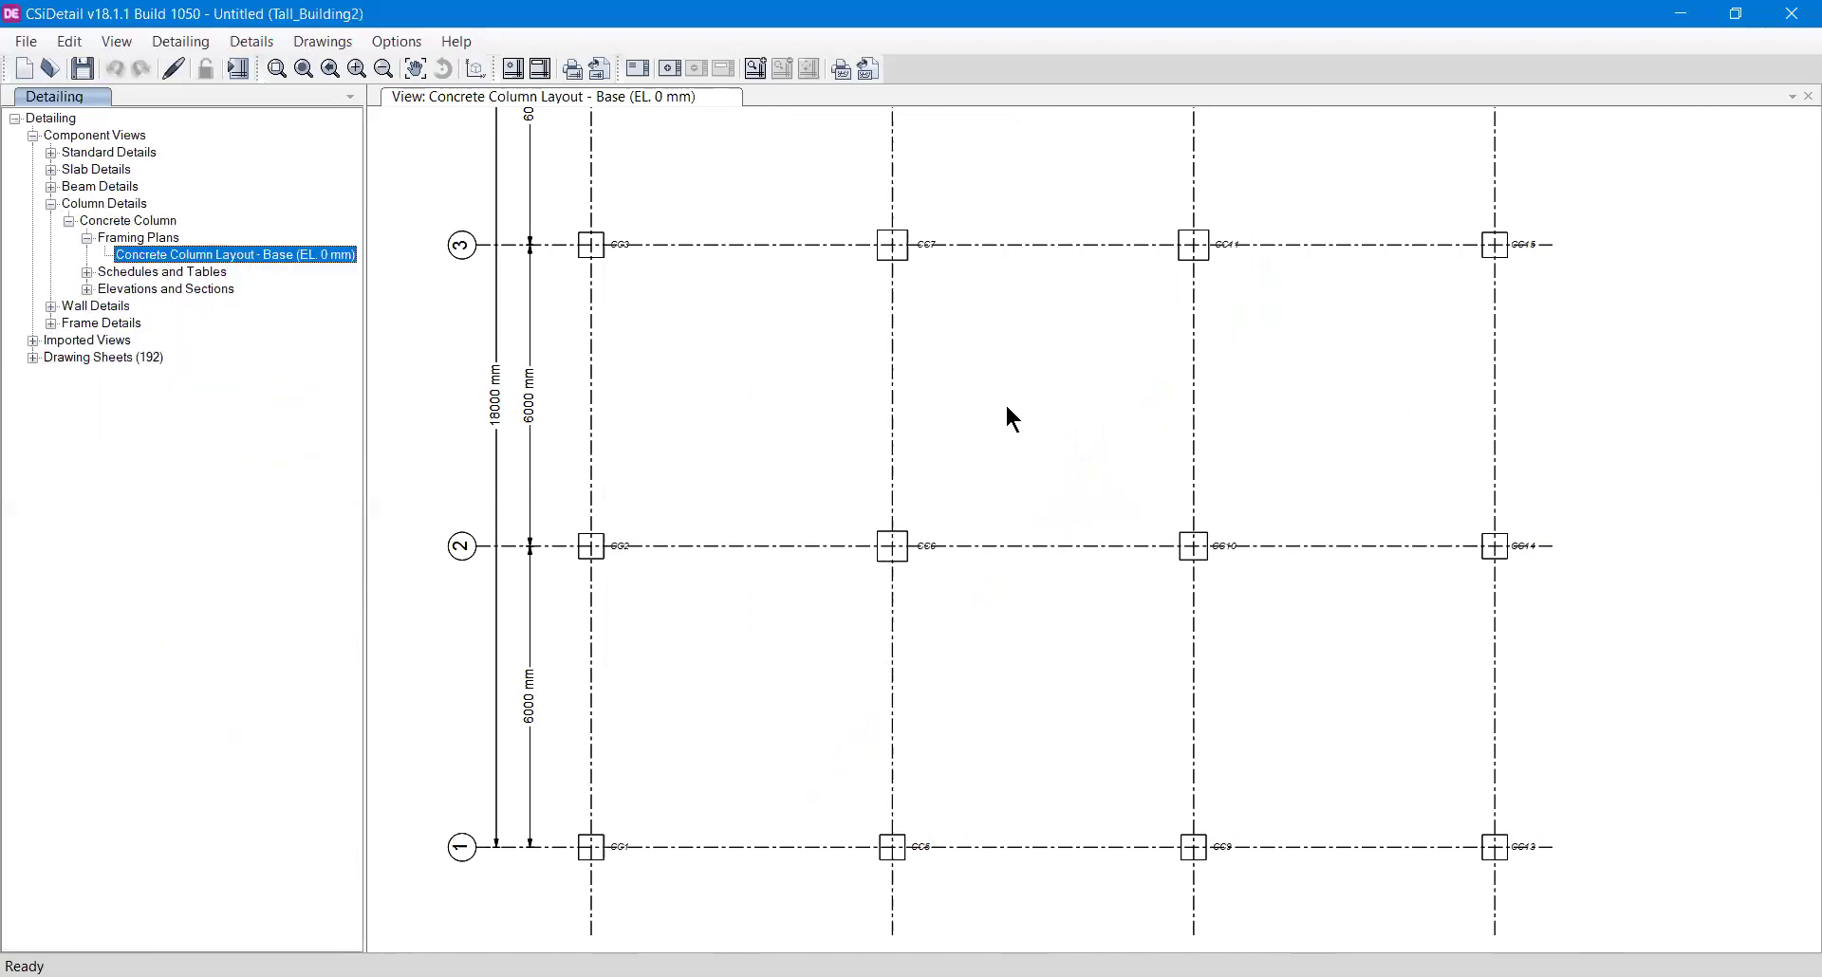
- Bring the whole base column layout into view and inspect the column positions on grids A to D and 1 to 4
{"action": "scroll", "coordinate": [1004, 410], "scroll_direction": "down", "scroll_amount": 2}
{"action": "middle_click_drag", "start_coordinate": [977, 513], "coordinate": [930, 631]}
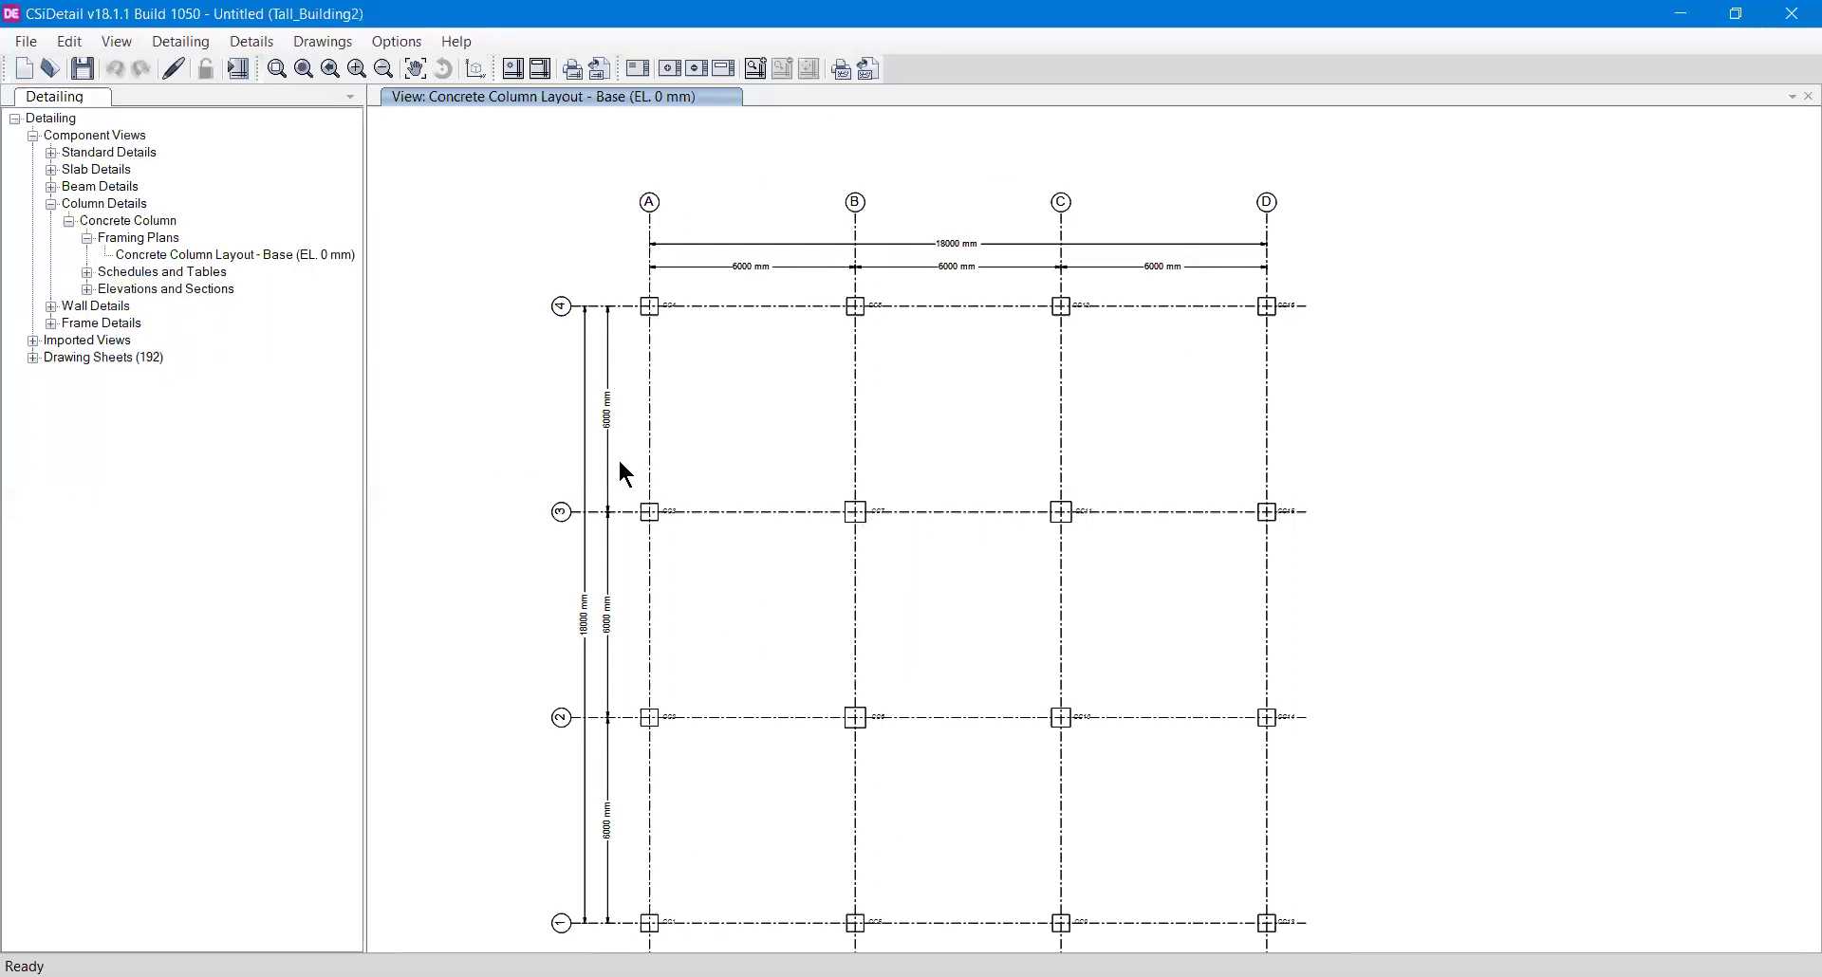
{"action": "middle_click_drag", "start_coordinate": [721, 509], "coordinate": [727, 463]}
{"action": "right_click", "coordinate": [766, 387]}
{"action": "left_click", "coordinate": [707, 278]}
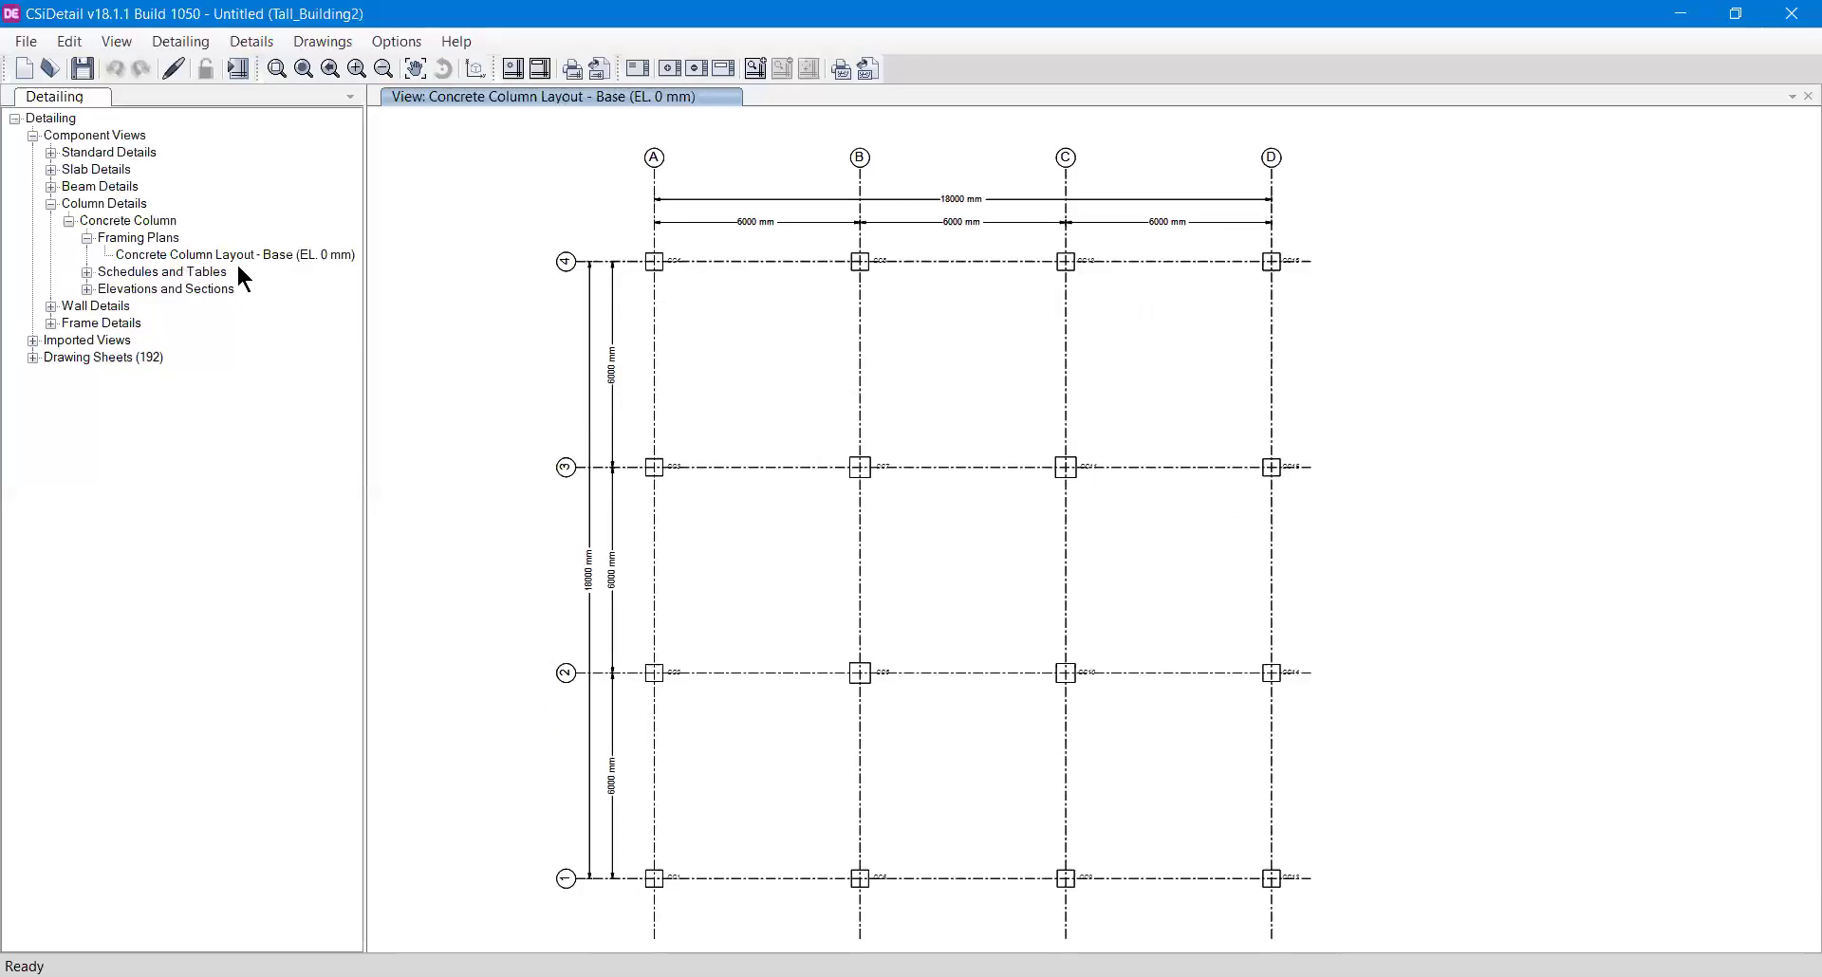
- Open Concrete Column Schedule (1 of 4) and look through it down to the Base row and back up to the column headings
{"action": "double_click", "coordinate": [170, 272]}
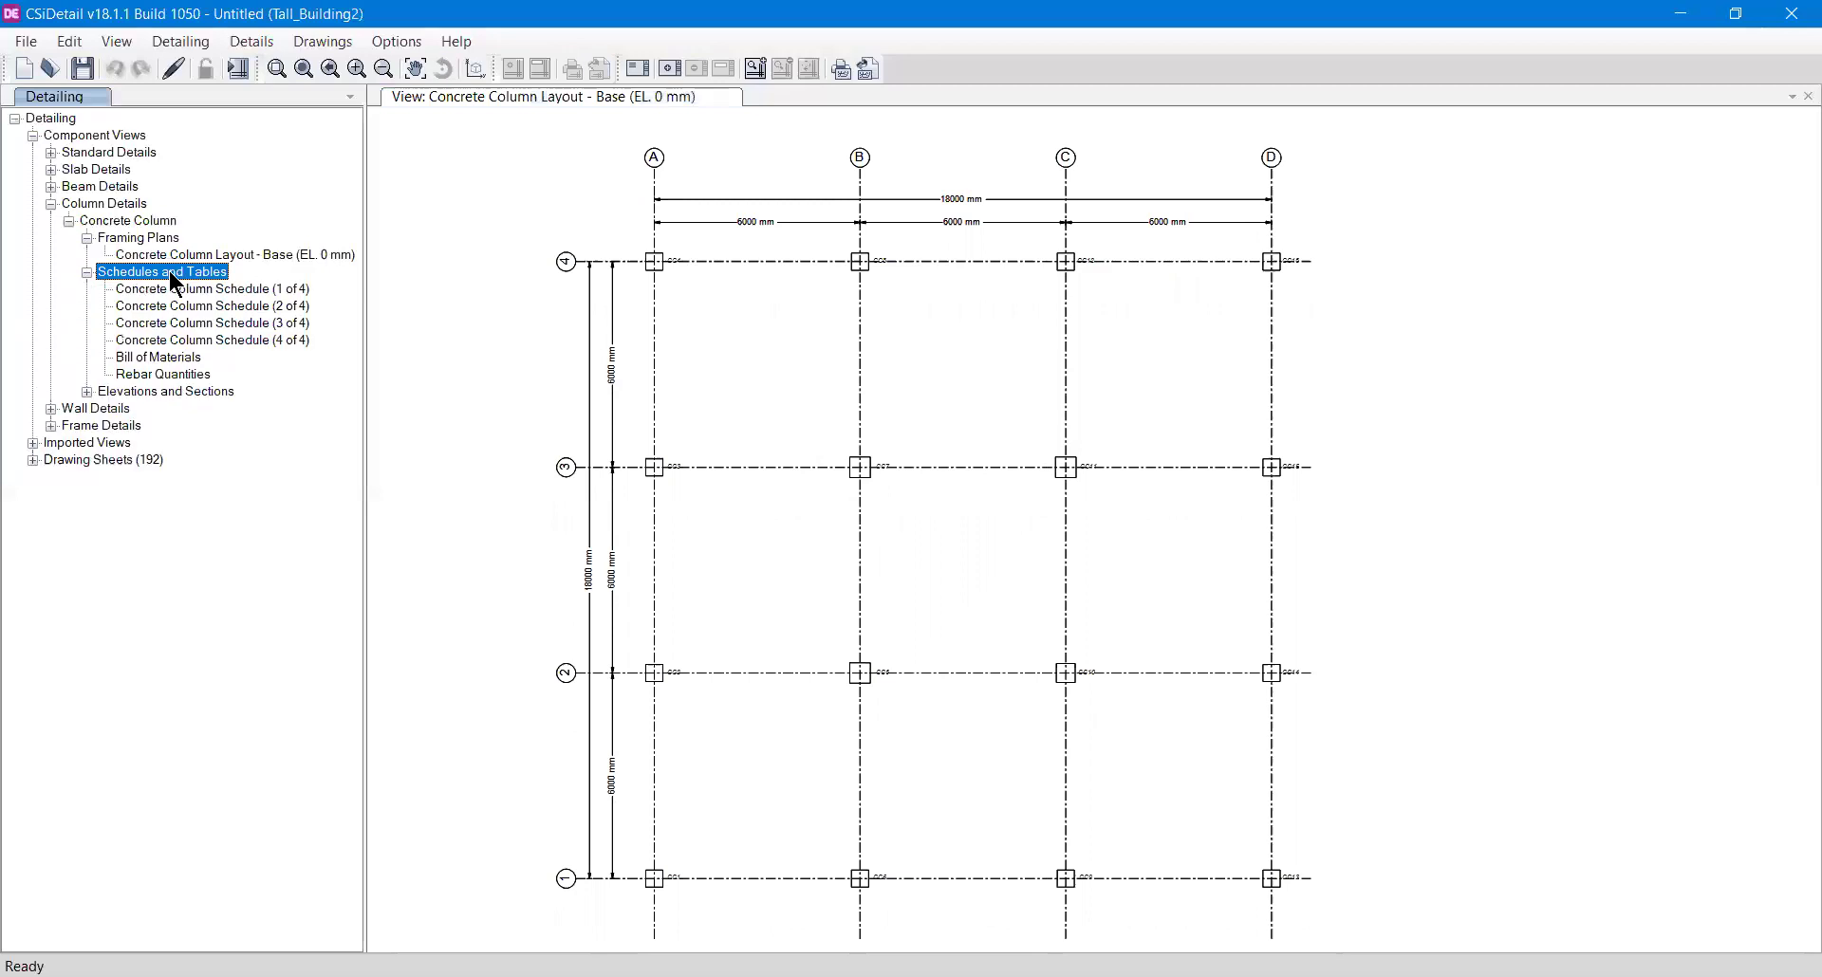
{"action": "double_click", "coordinate": [214, 289]}
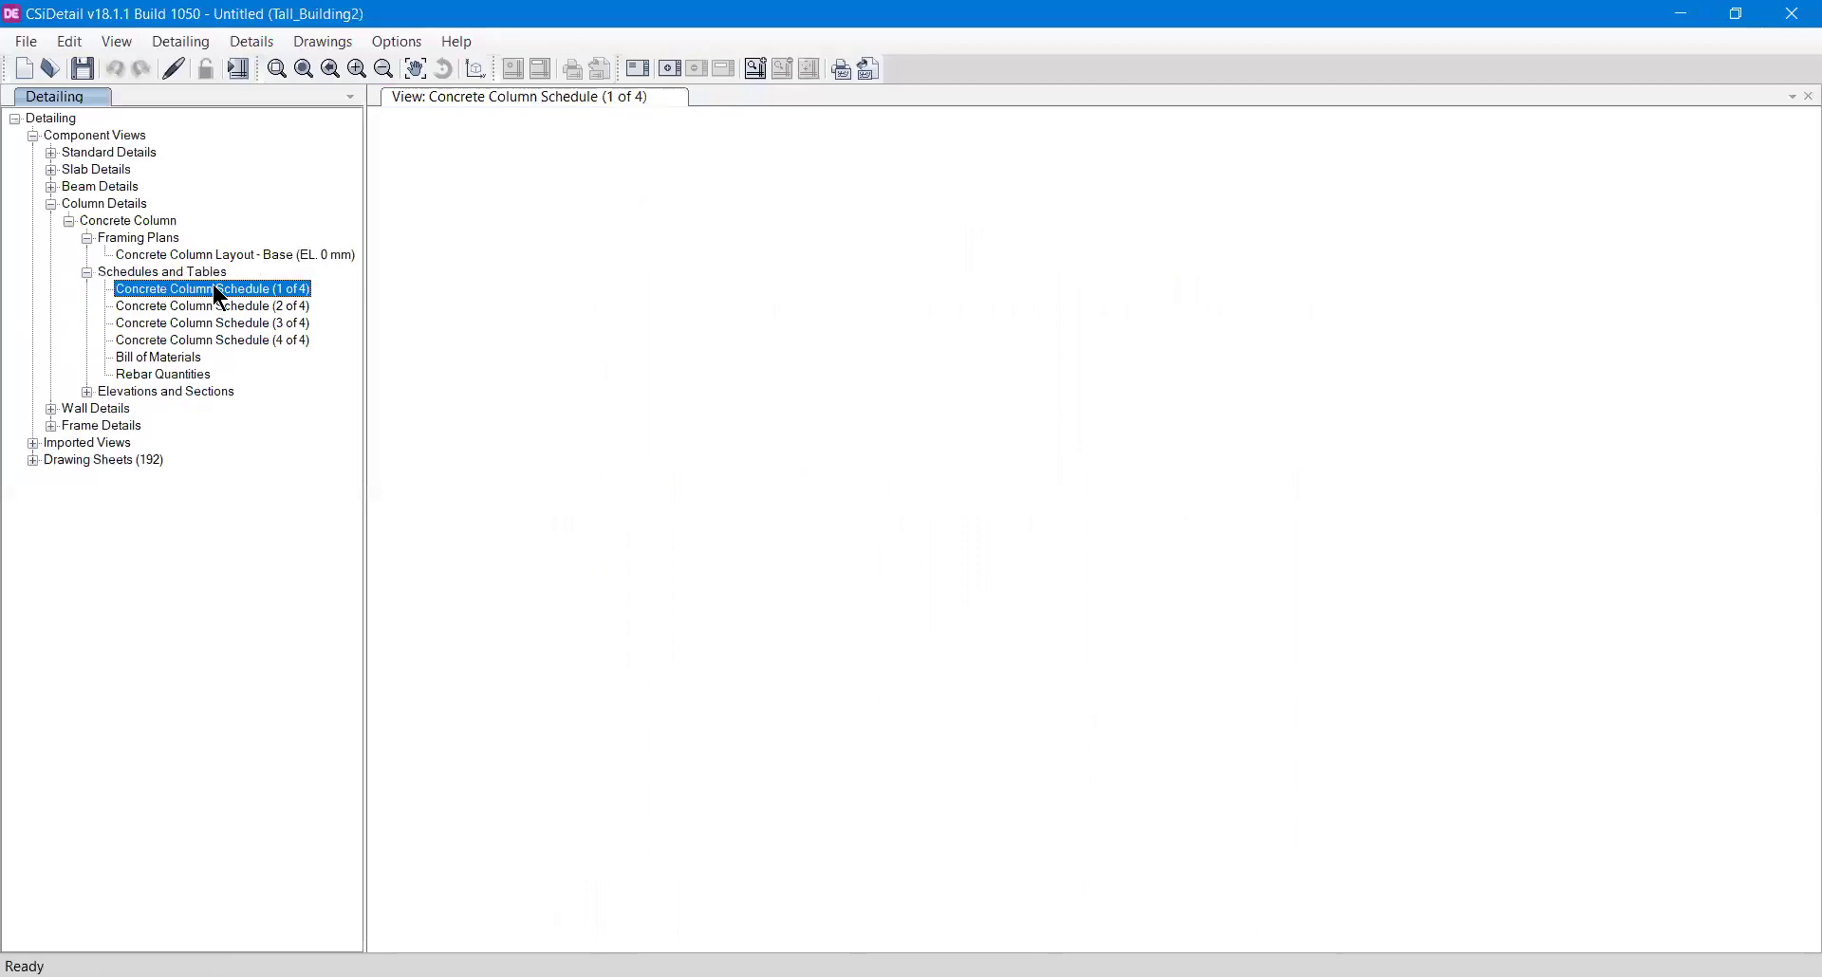
{"action": "scroll", "coordinate": [805, 565], "scroll_direction": "up", "scroll_amount": 2}
{"action": "scroll", "coordinate": [778, 361], "scroll_direction": "up", "scroll_amount": 2}
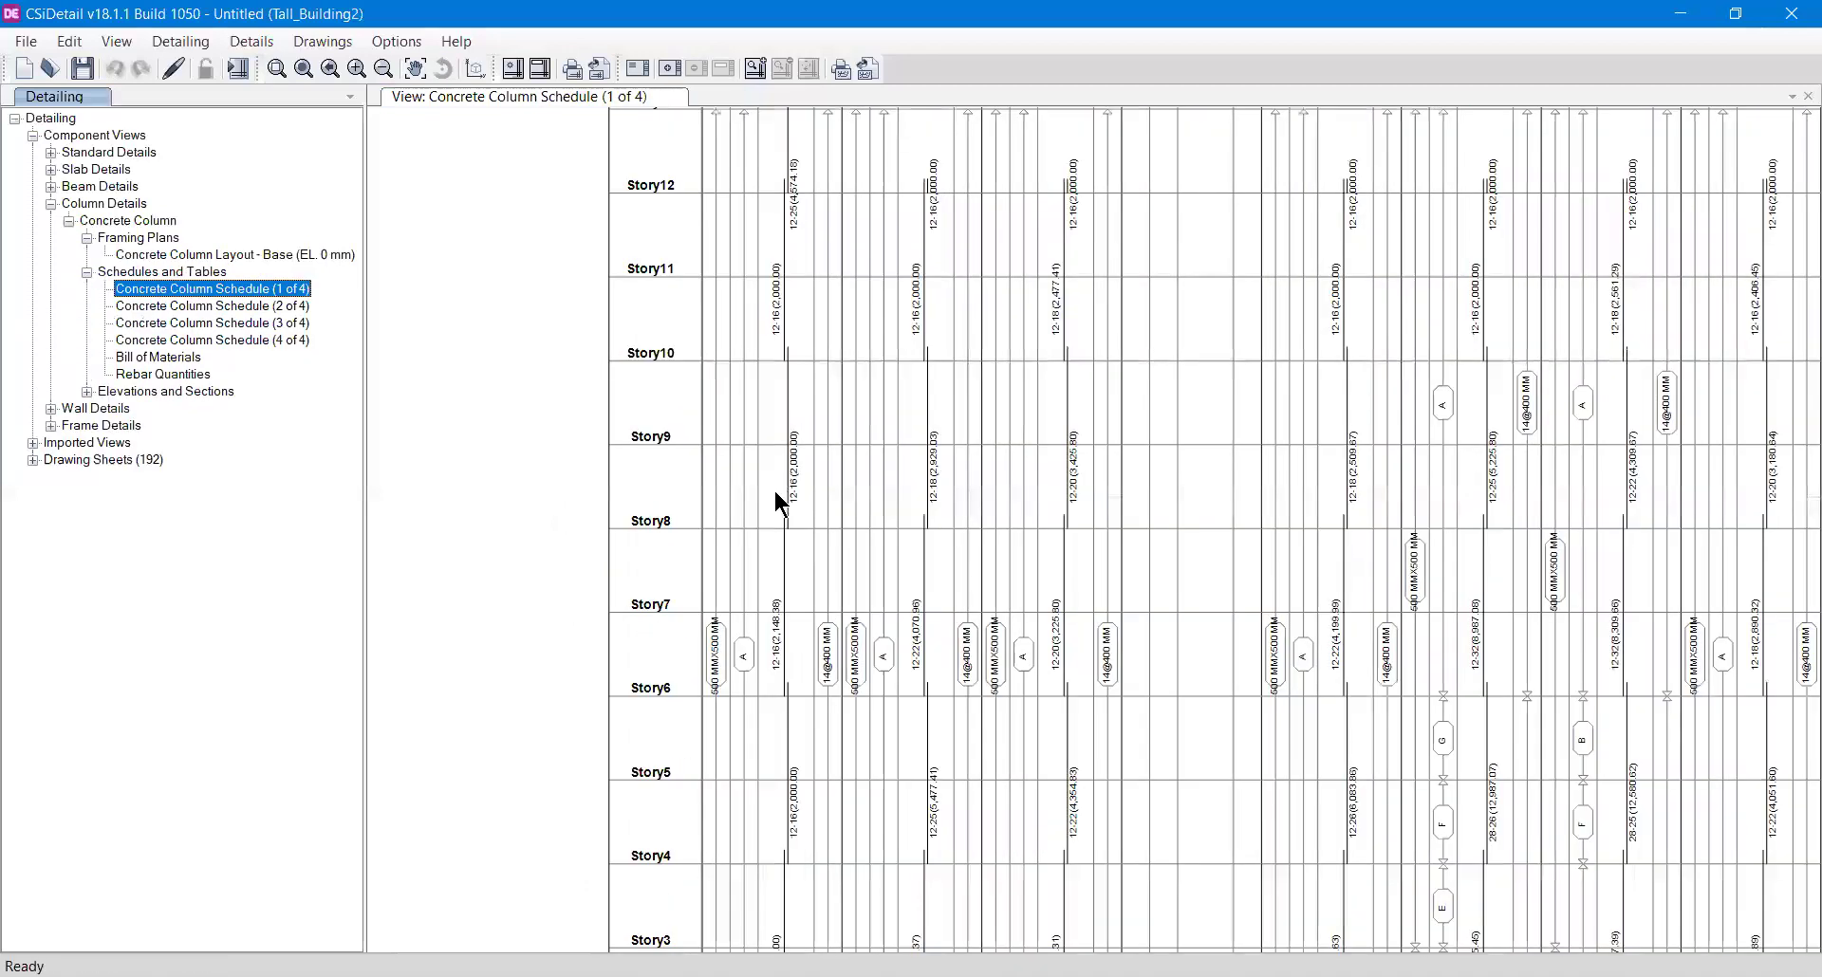
{"action": "middle_click_drag", "start_coordinate": [773, 762], "coordinate": [708, 628]}
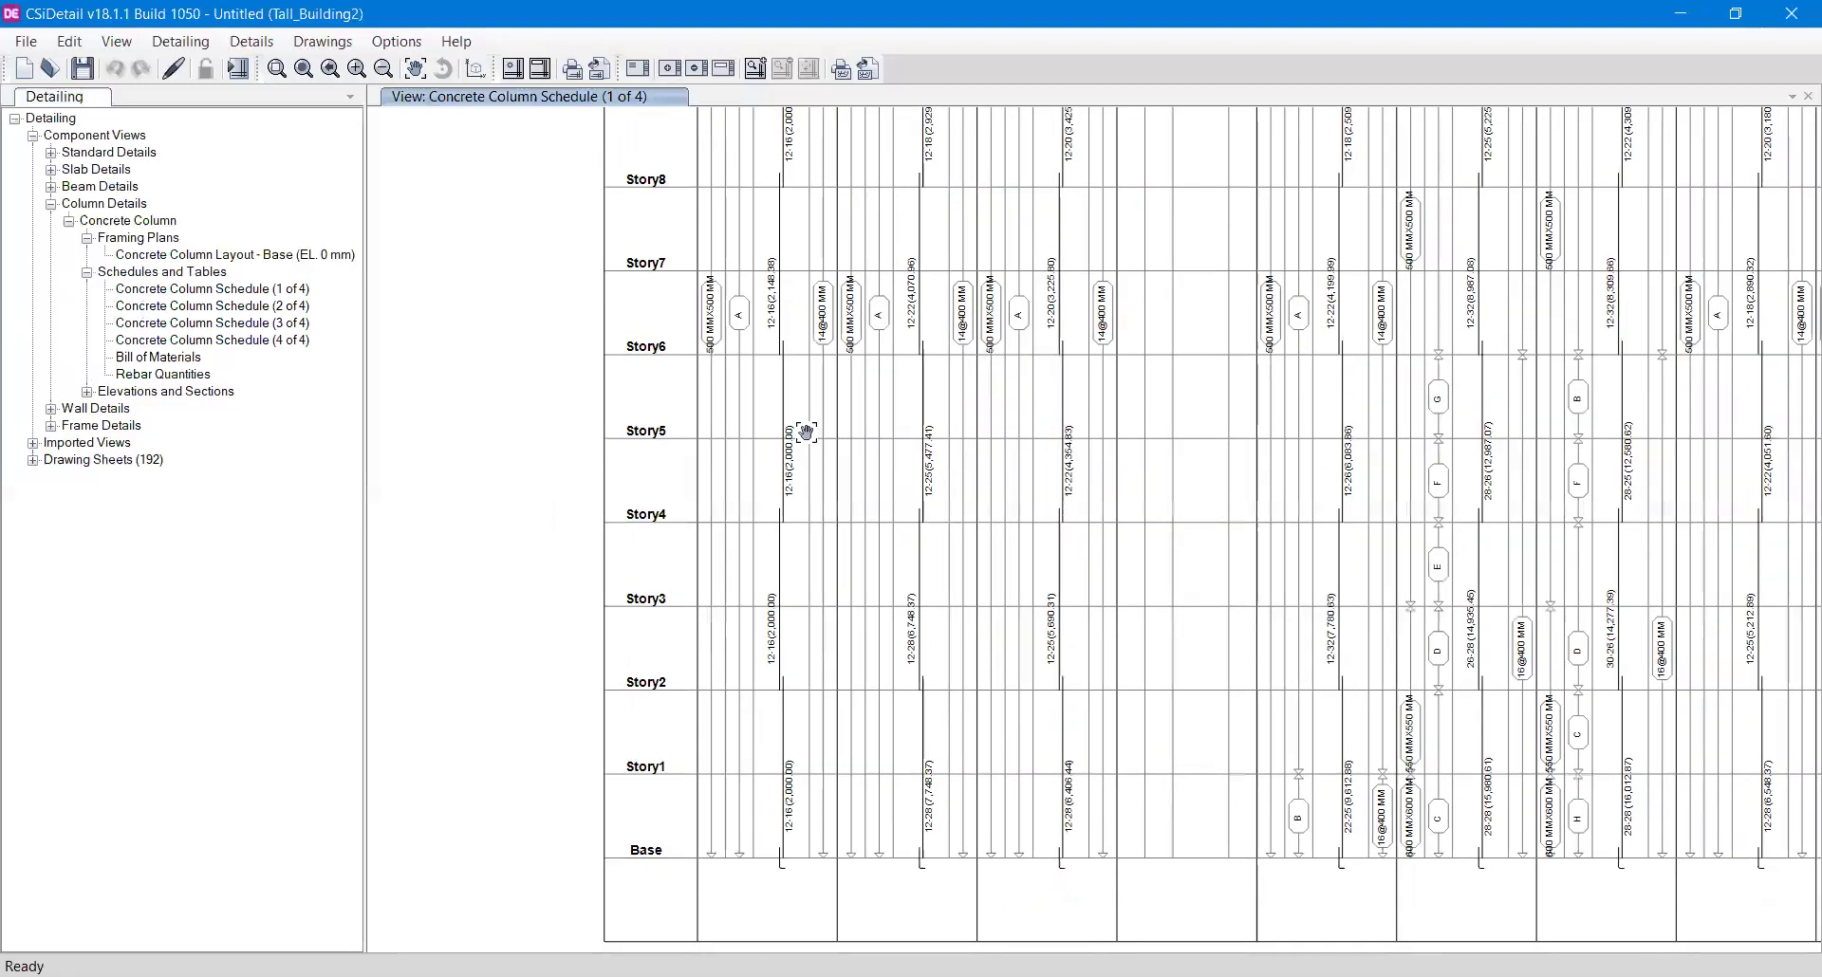
{"action": "middle_click_drag", "start_coordinate": [801, 423], "coordinate": [801, 896]}
{"action": "scroll", "coordinate": [711, 313], "scroll_direction": "up", "scroll_amount": 1}
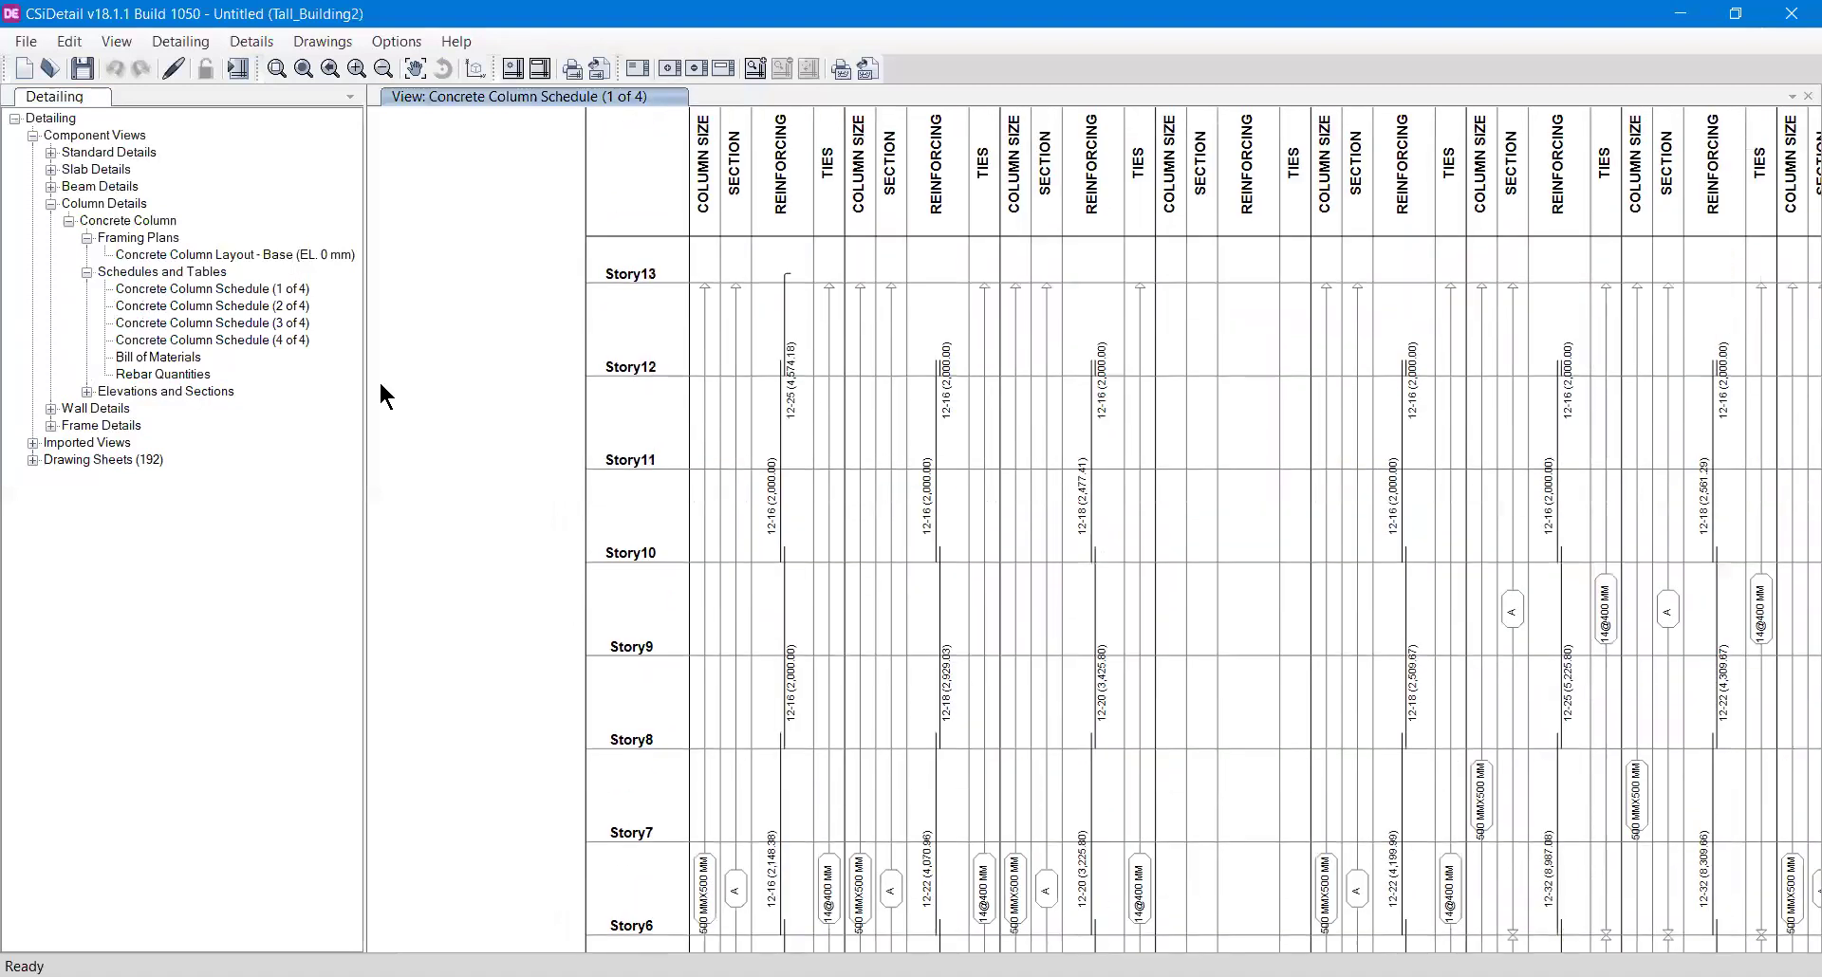
- View Concrete Column Schedules 2 of 4 and 3 of 4, and return to the CC1 headings of schedule 1 of 4
{"action": "double_click", "coordinate": [291, 304]}
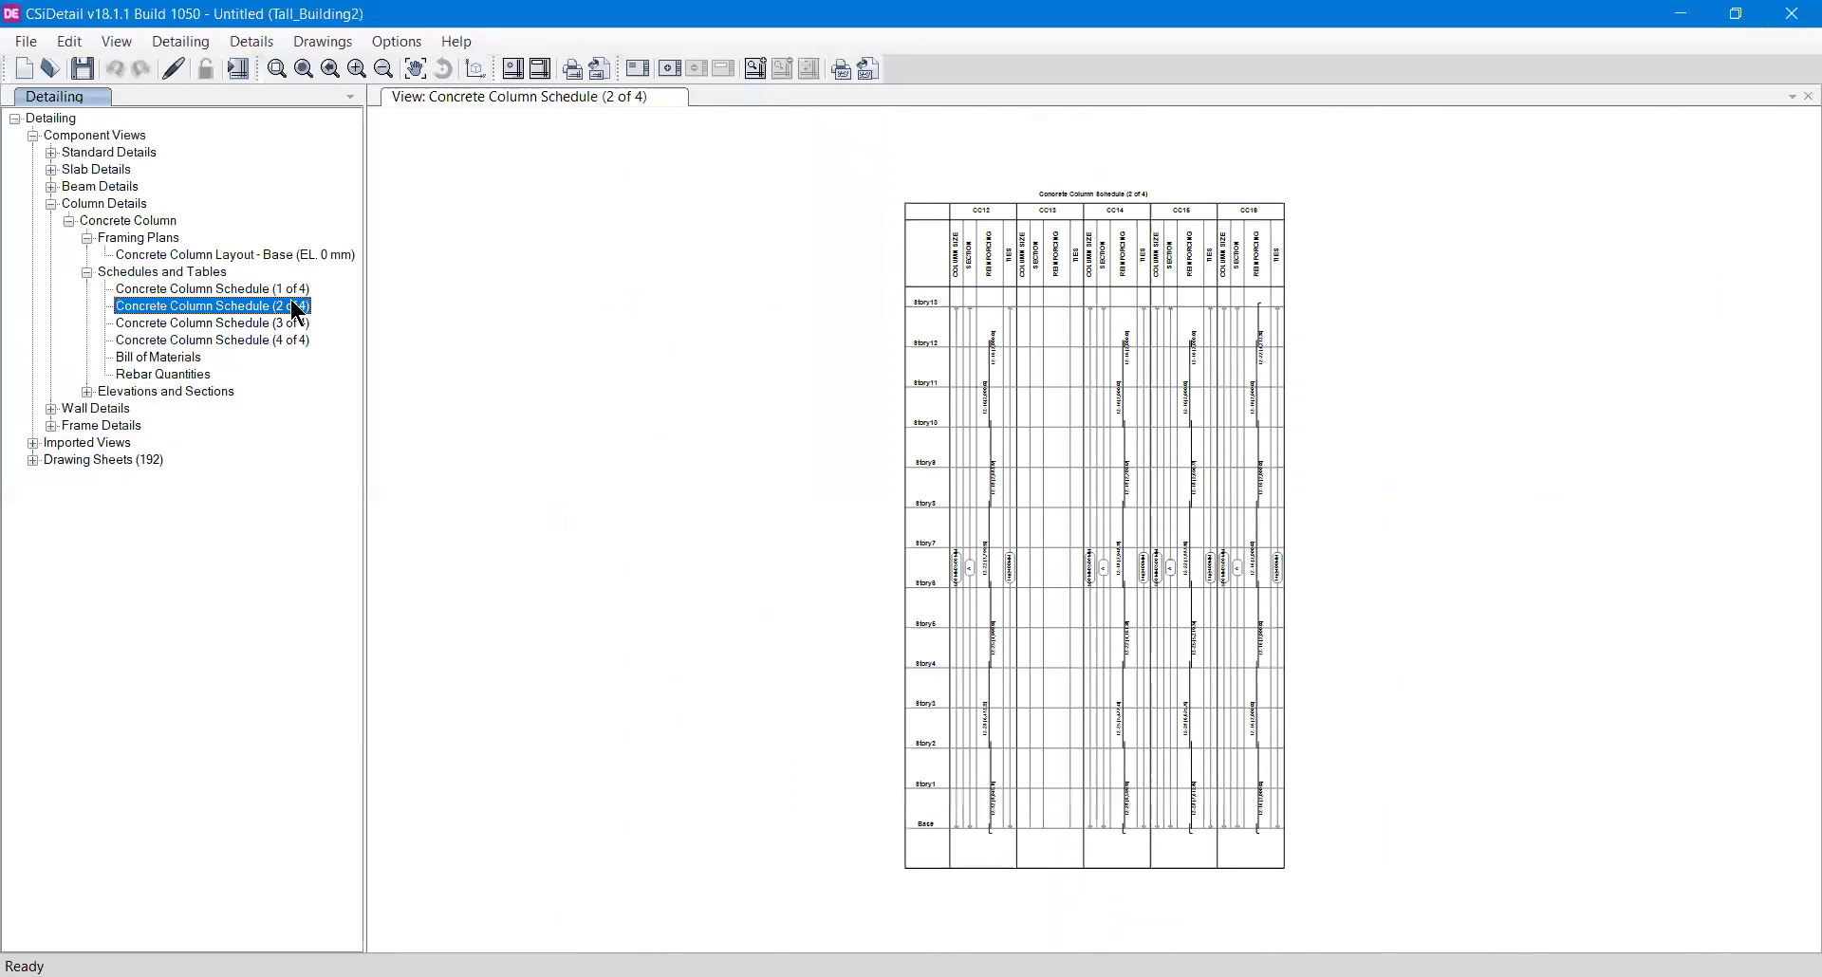
{"action": "double_click", "coordinate": [297, 323]}
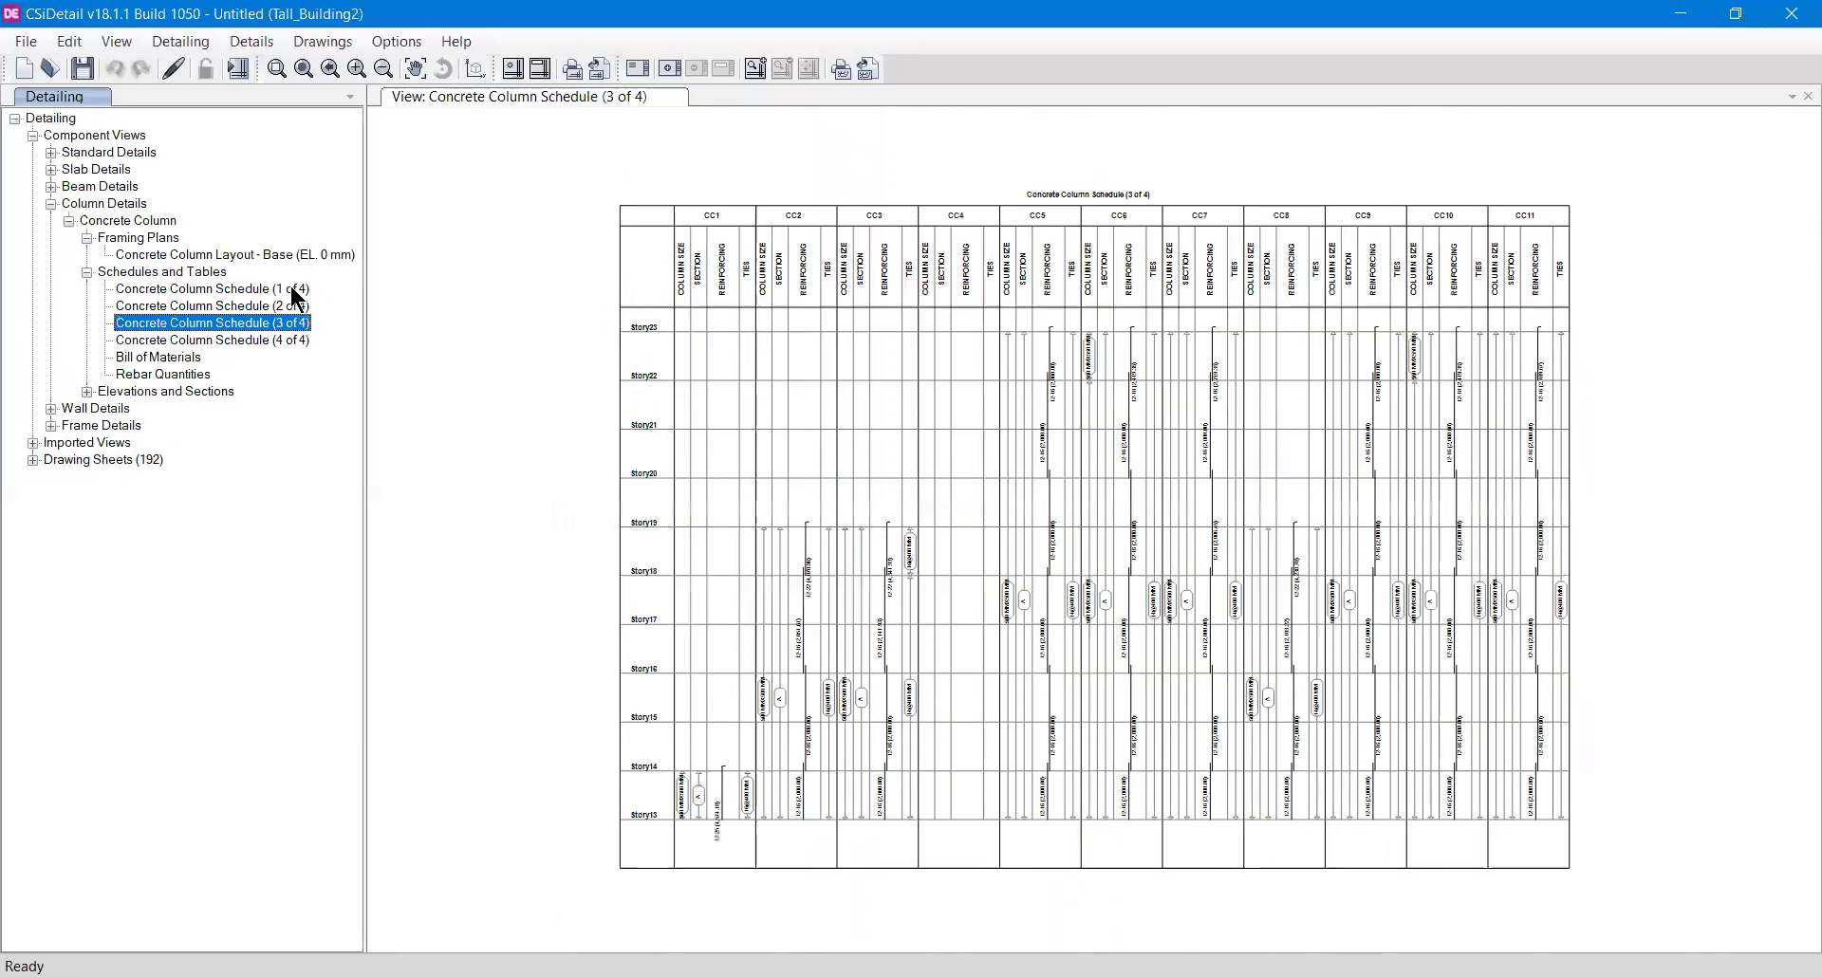
{"action": "double_click", "coordinate": [291, 289]}
{"action": "scroll", "coordinate": [764, 245], "scroll_direction": "up", "scroll_amount": 3}
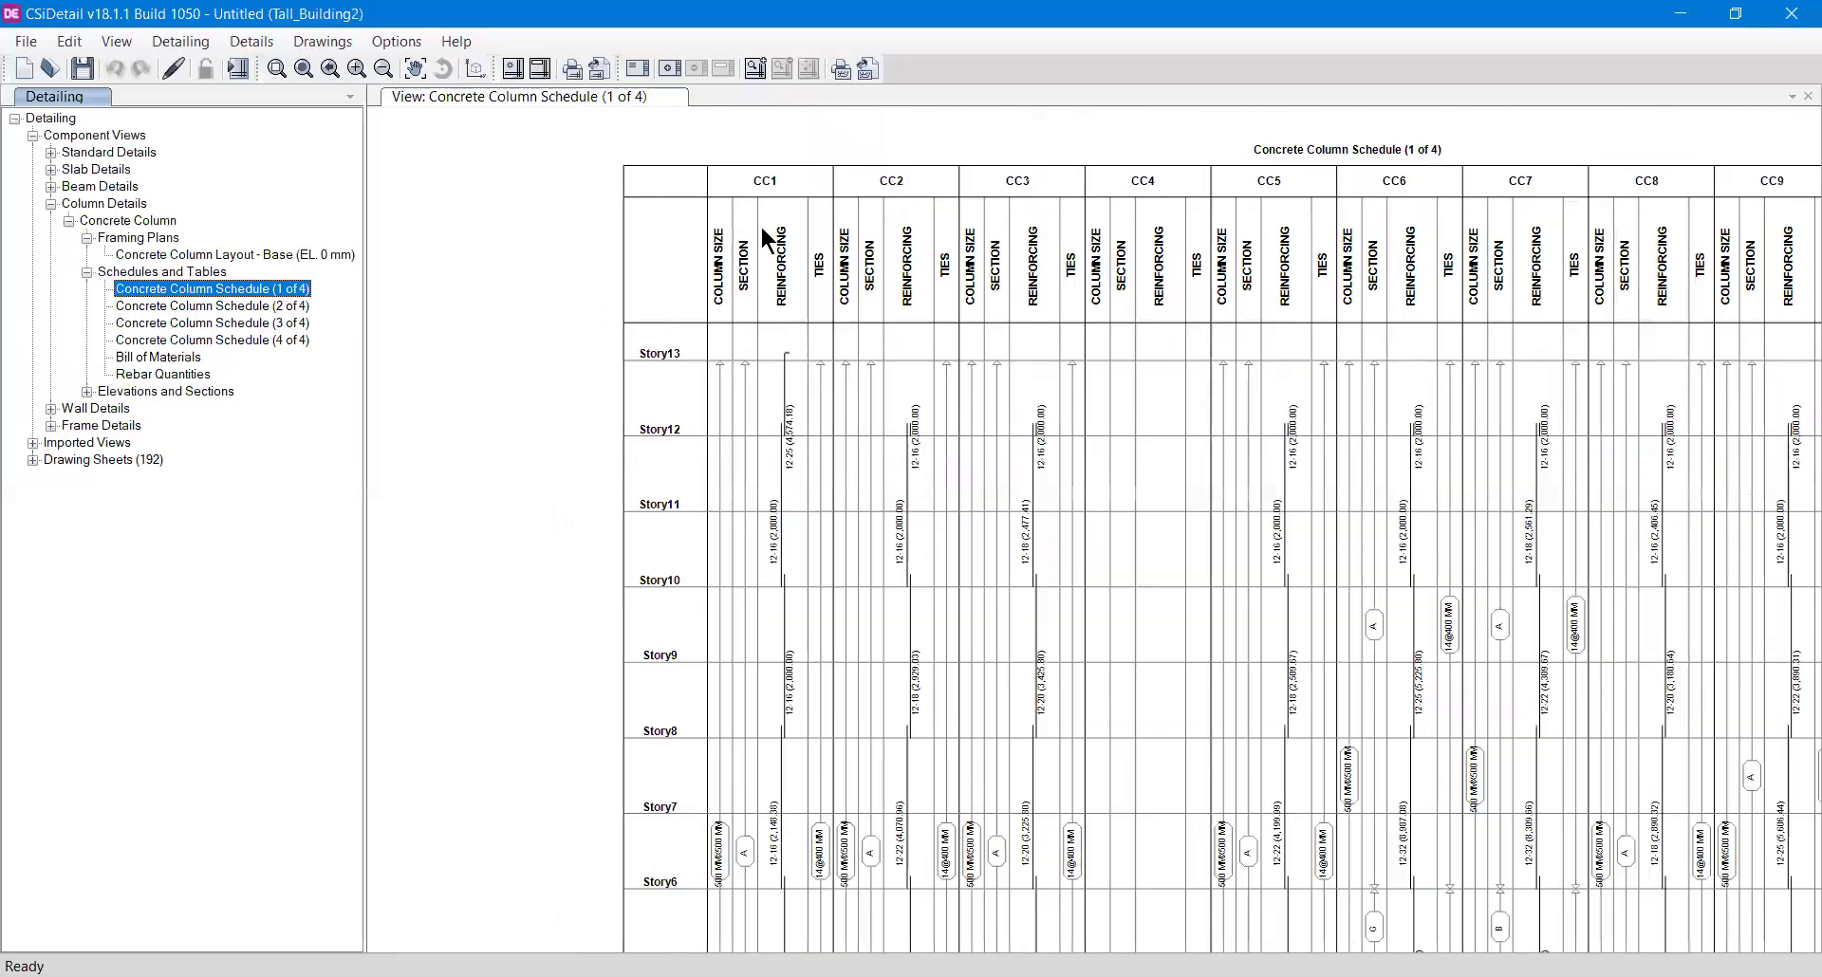
{"action": "scroll", "coordinate": [765, 205], "scroll_direction": "up", "scroll_amount": 1}
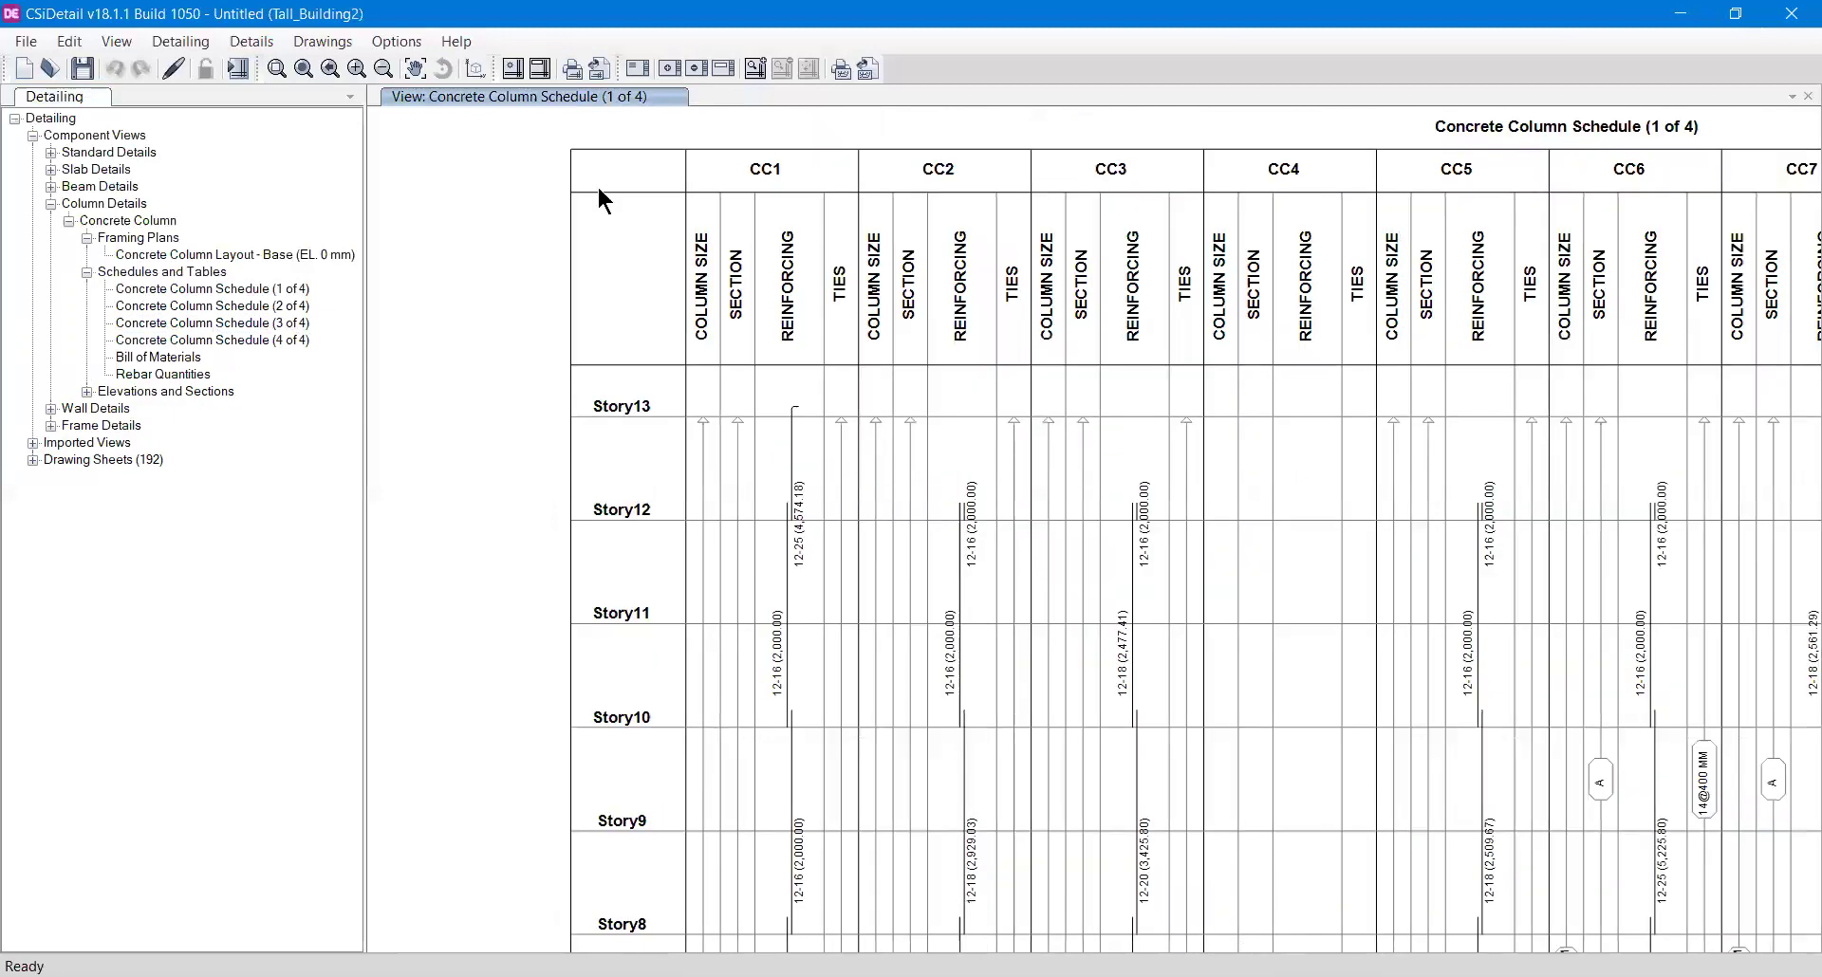
- Locate column CC1 on the base column layout, and reopen Concrete Column Schedule (1 of 4) at its CC1 entry
{"action": "double_click", "coordinate": [241, 255]}
{"action": "scroll", "coordinate": [920, 843], "scroll_direction": "up", "scroll_amount": 4}
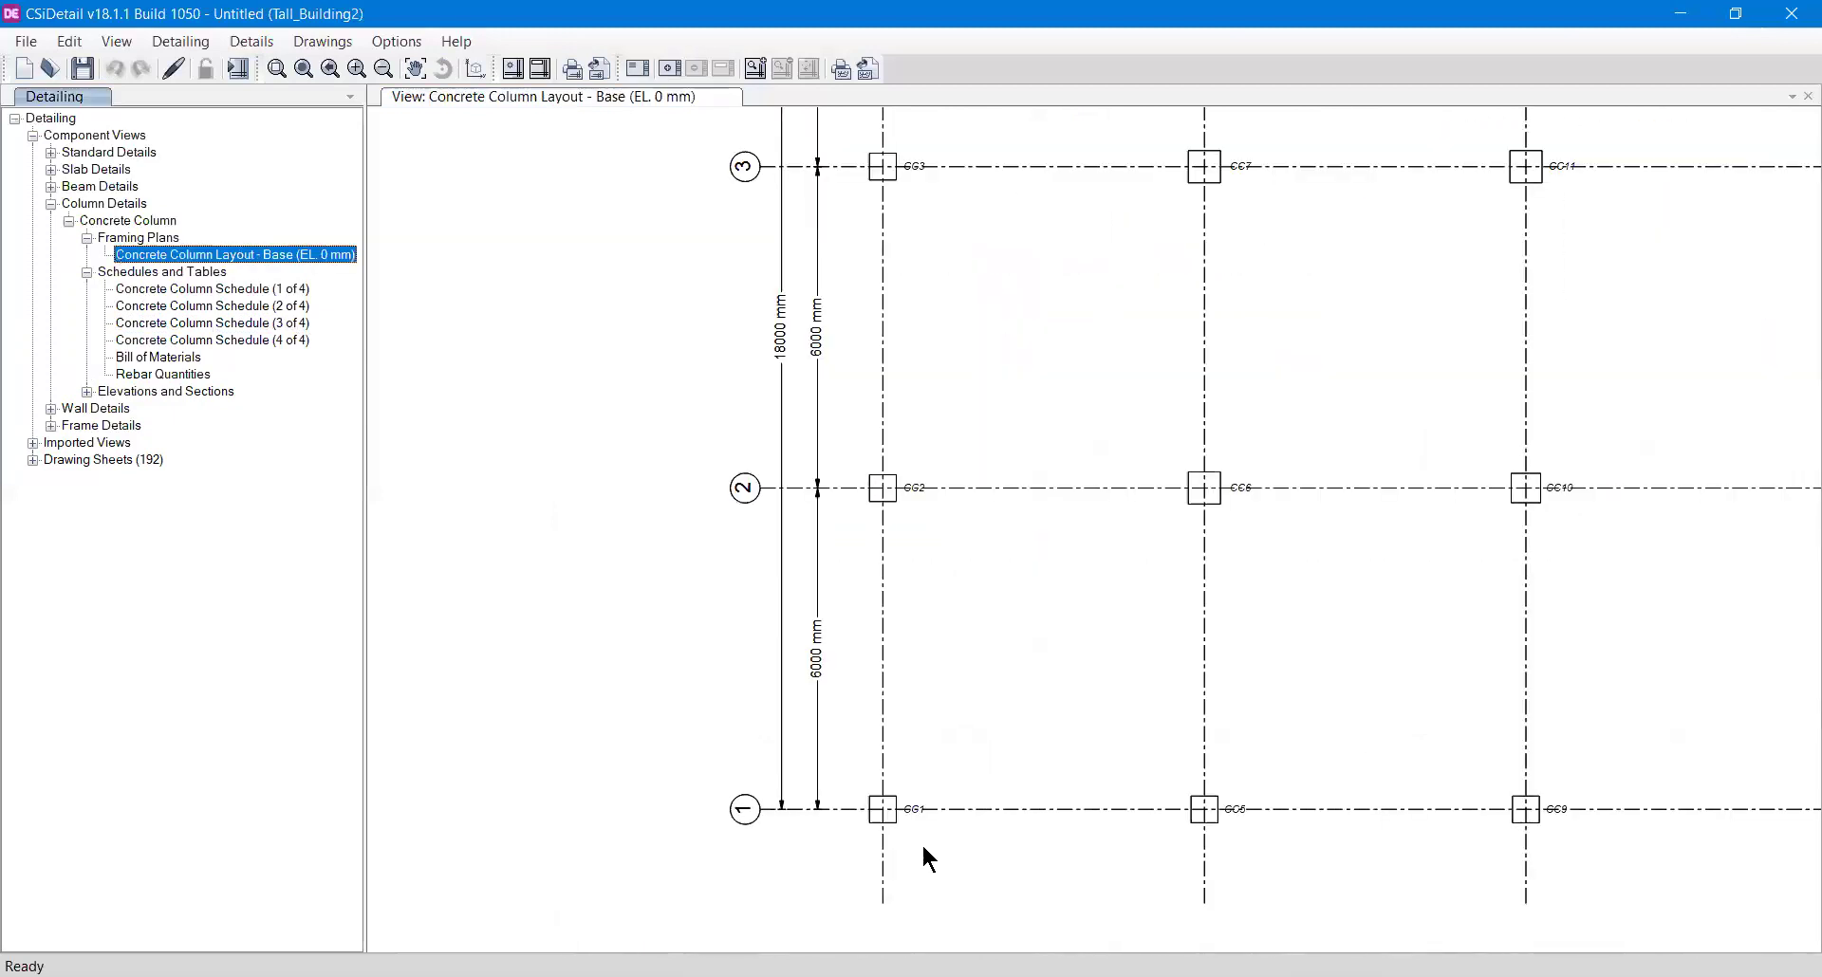
{"action": "double_click", "coordinate": [256, 292]}
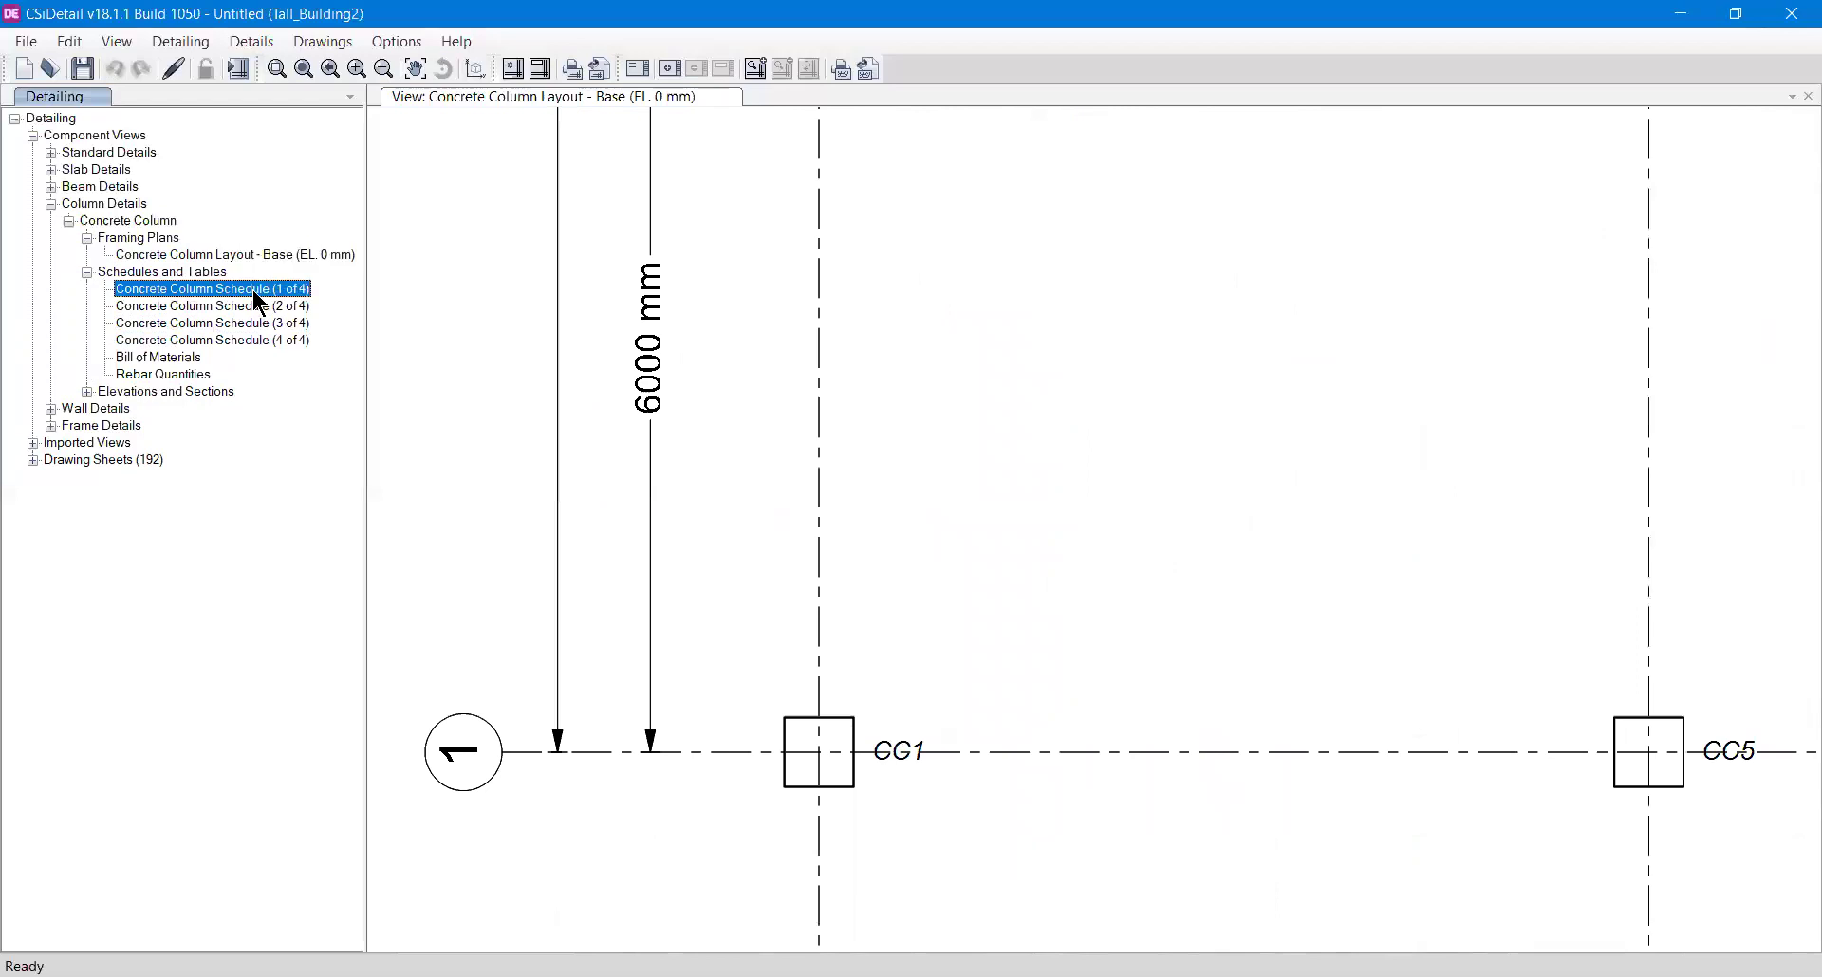
{"action": "scroll", "coordinate": [764, 285], "scroll_direction": "up", "scroll_amount": 5}
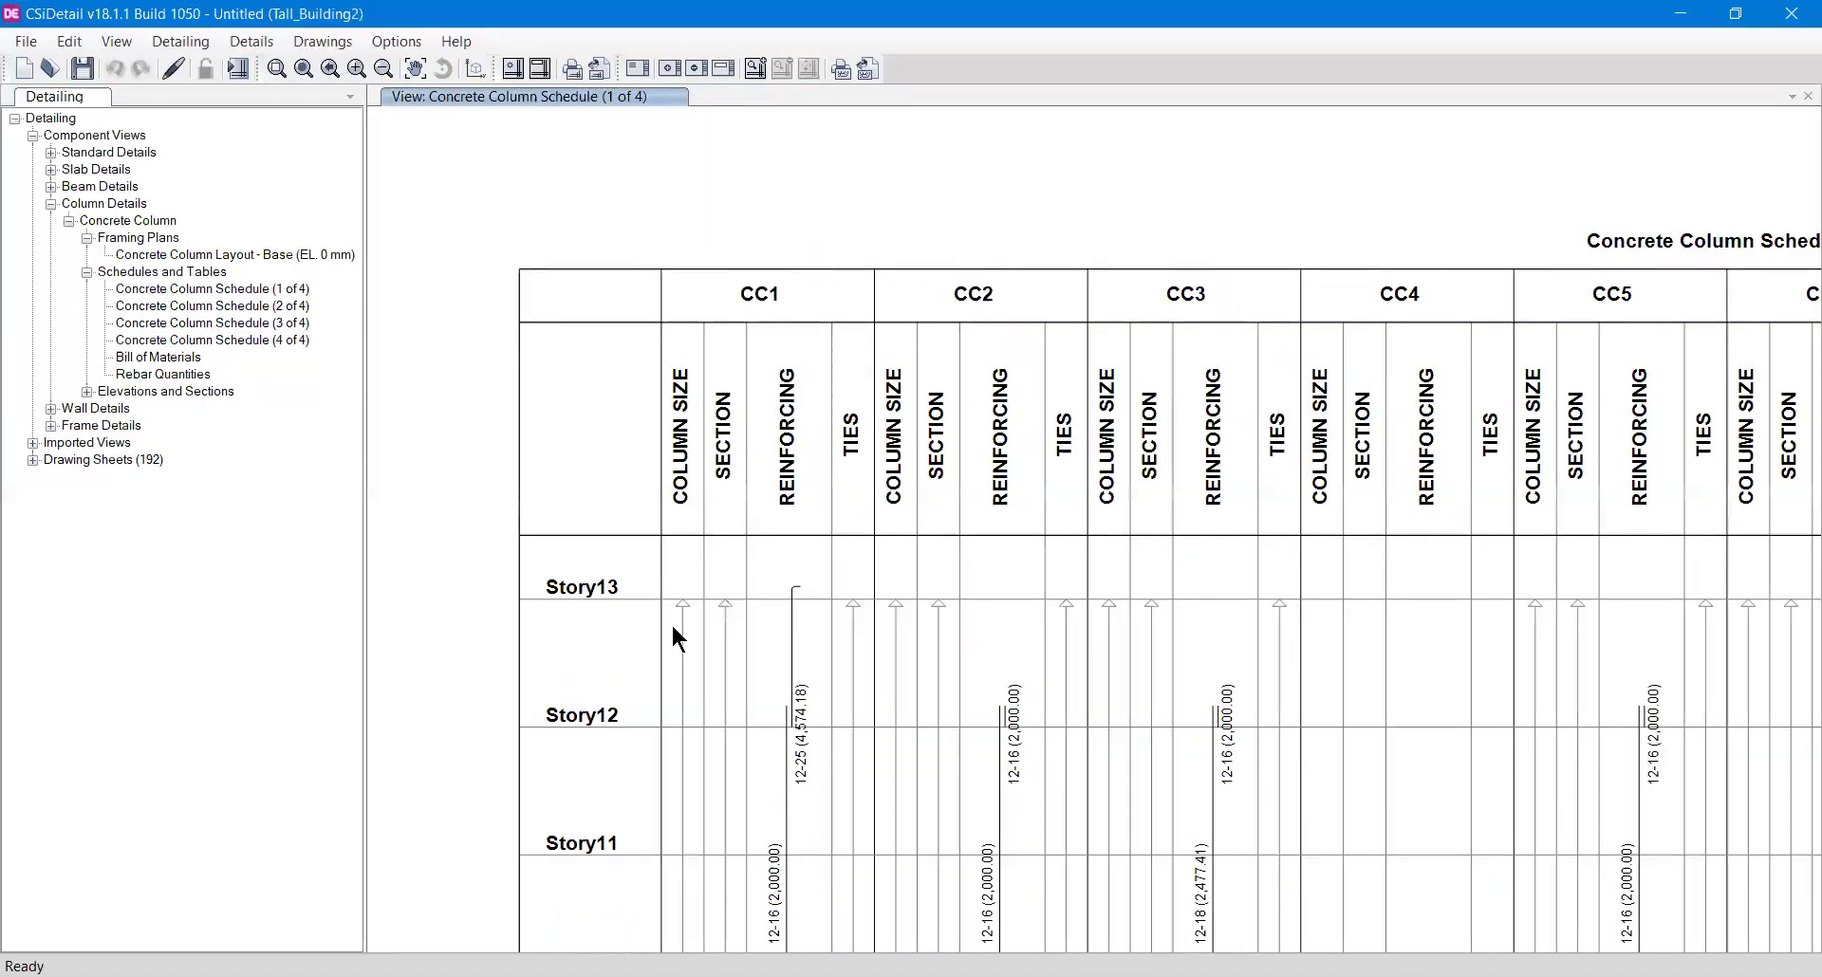
- Examine the column size and section marks of CC1 across the stories in the column schedule
{"action": "scroll", "coordinate": [671, 683], "scroll_direction": "down", "scroll_amount": 4}
{"action": "middle_click_drag", "start_coordinate": [699, 541], "coordinate": [697, 386]}
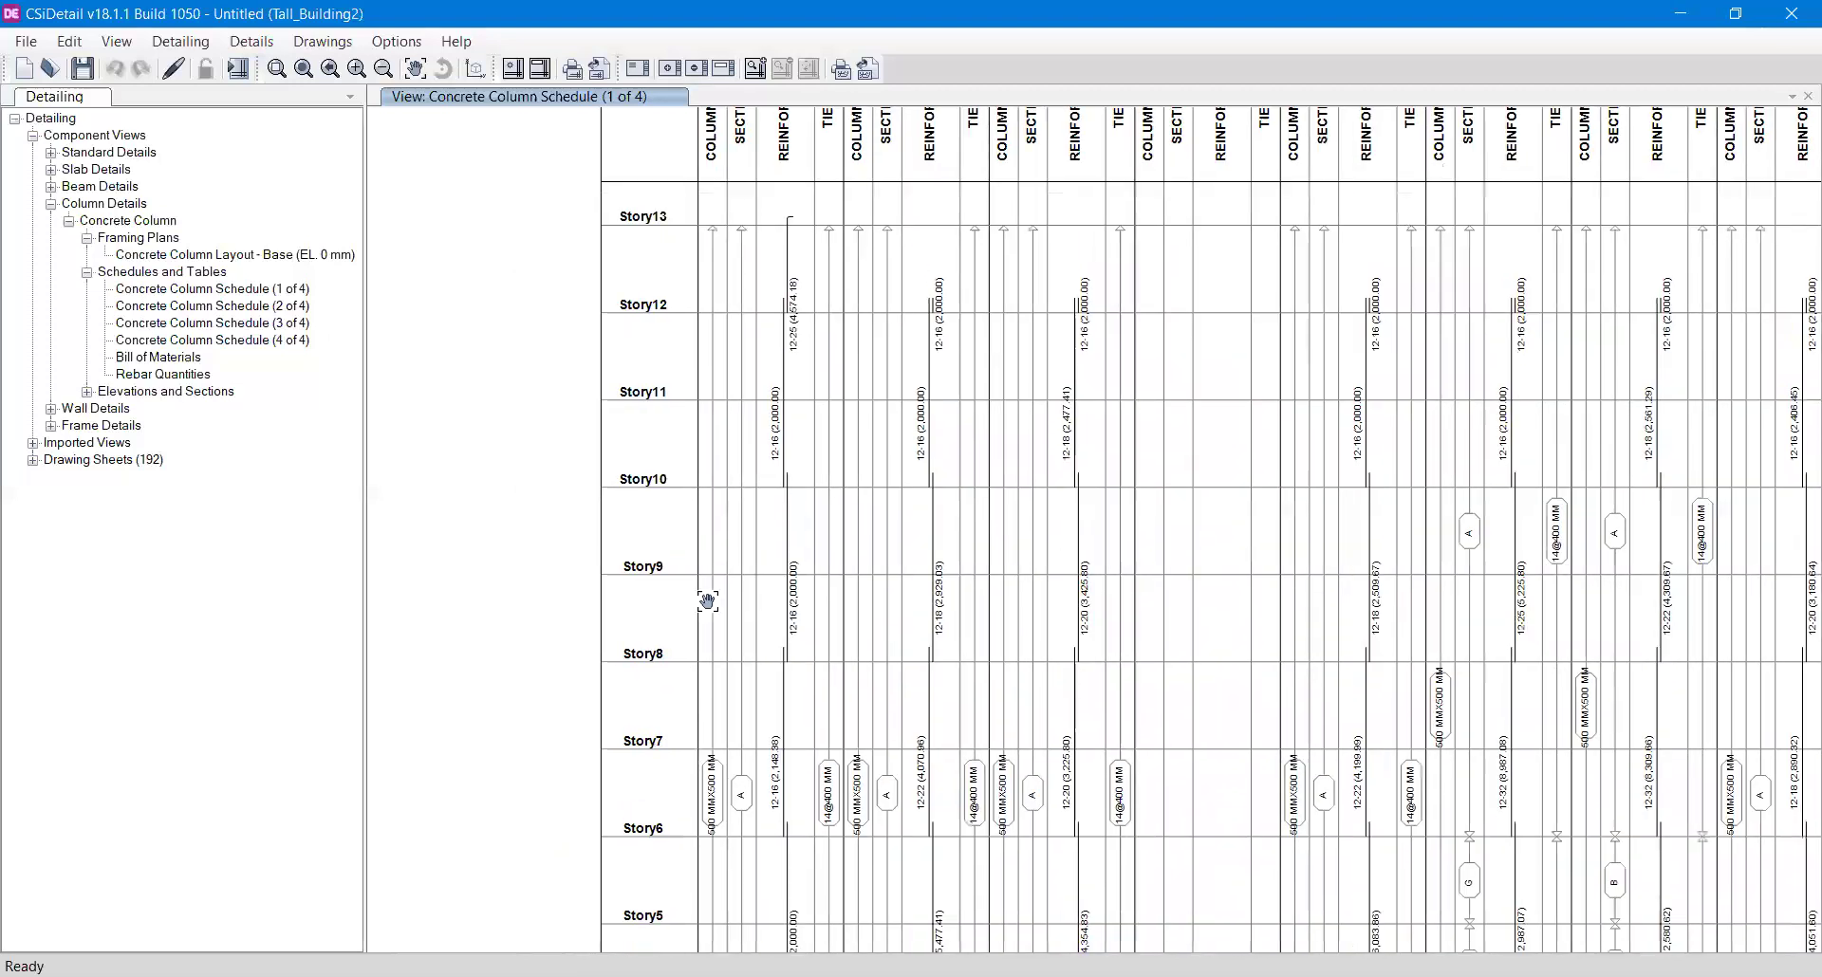
{"action": "scroll", "coordinate": [699, 578], "scroll_direction": "up", "scroll_amount": 5}
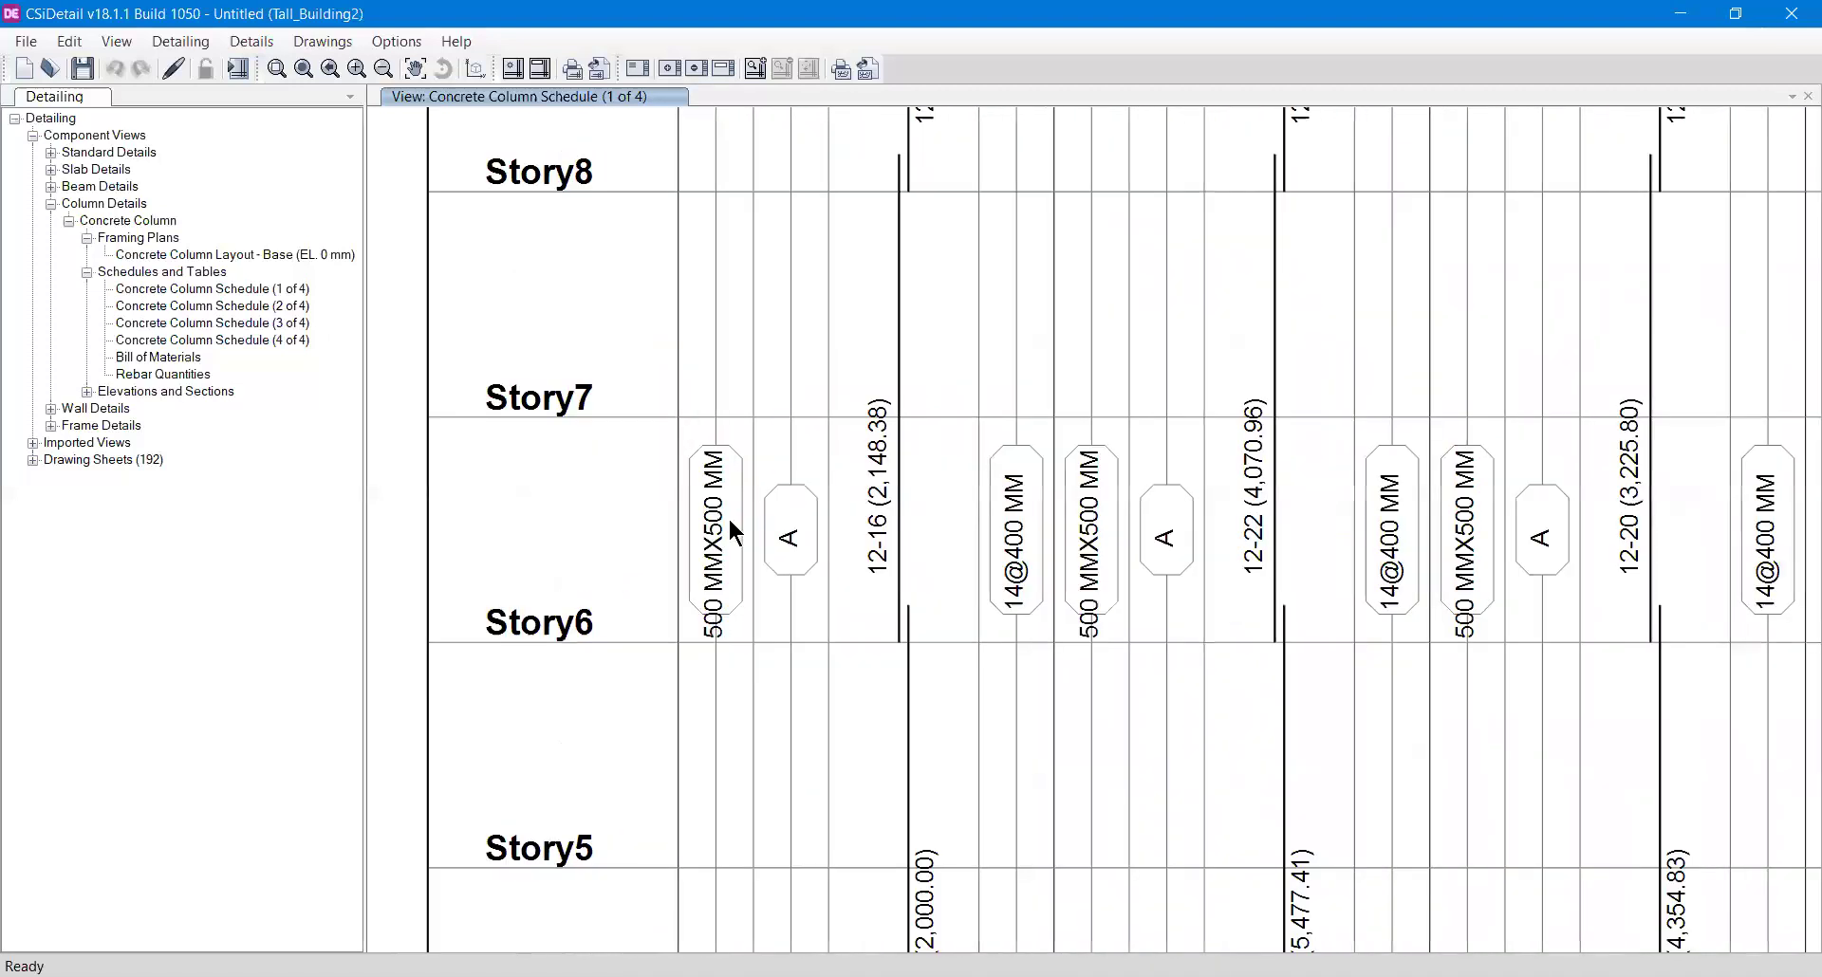
{"action": "scroll", "coordinate": [727, 516], "scroll_direction": "down", "scroll_amount": 2}
{"action": "middle_click_drag", "start_coordinate": [814, 399], "coordinate": [822, 717]}
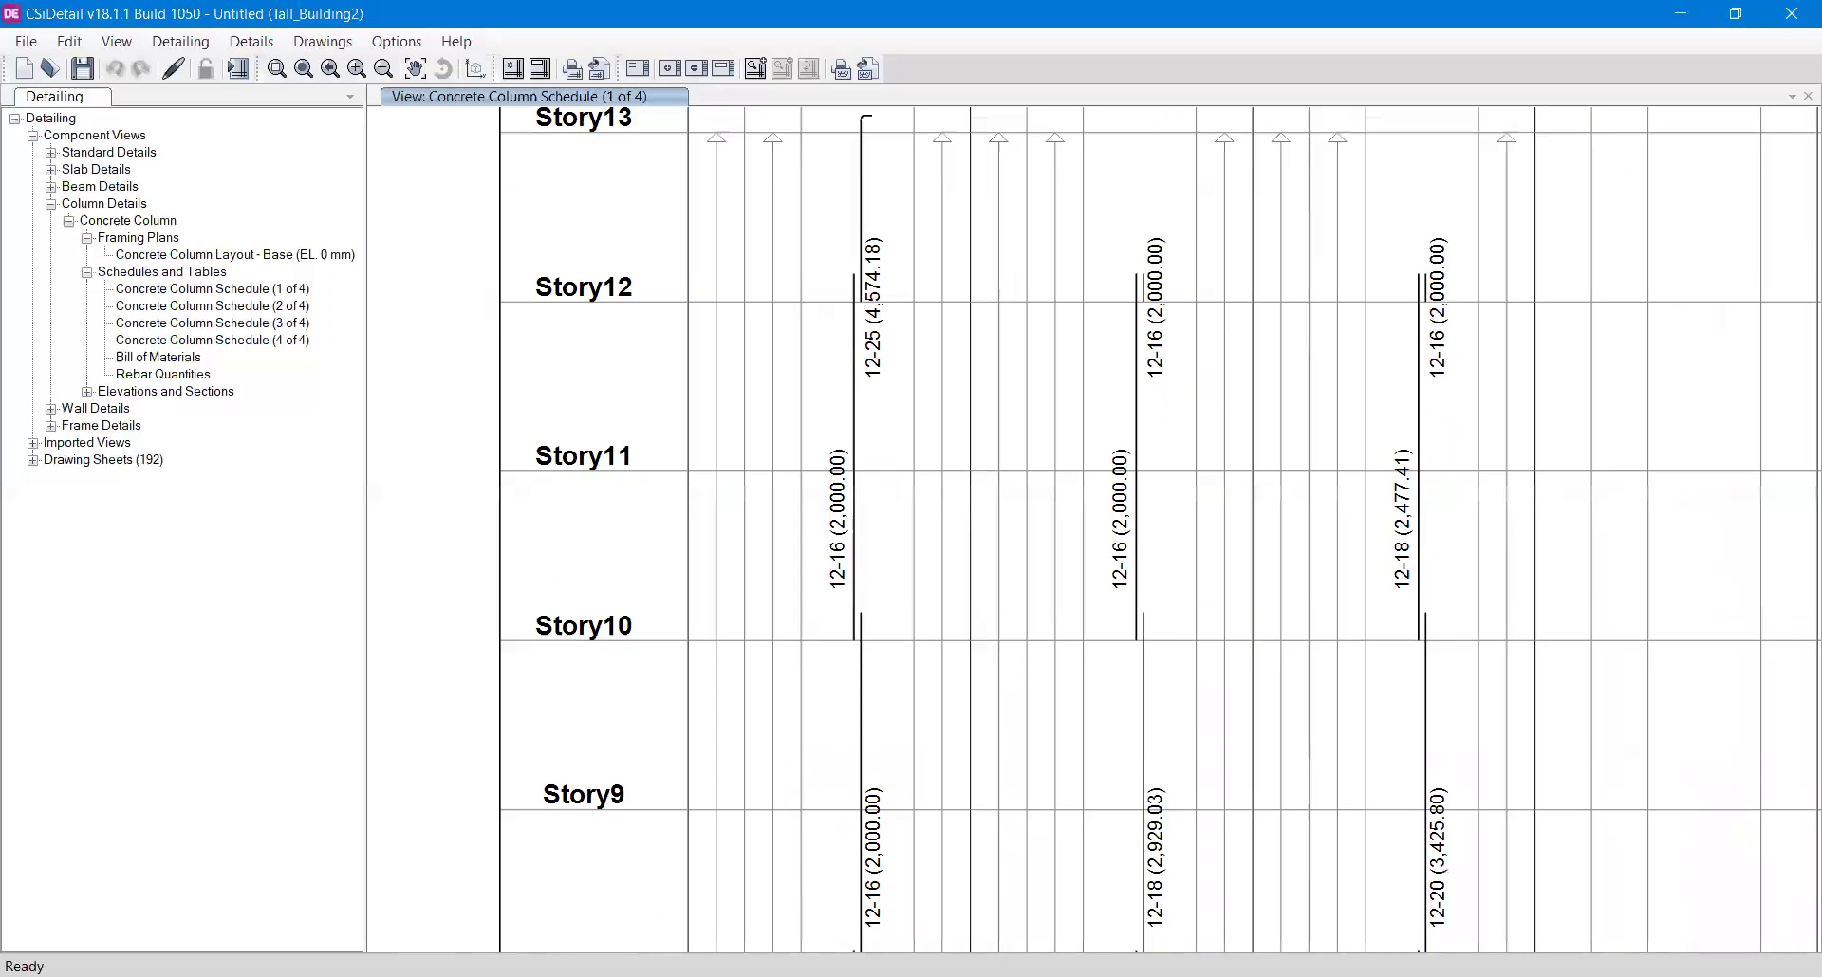
{"action": "middle_click_drag", "start_coordinate": [792, 142], "coordinate": [749, 489]}
{"action": "middle_click_drag", "start_coordinate": [724, 845], "coordinate": [736, 350]}
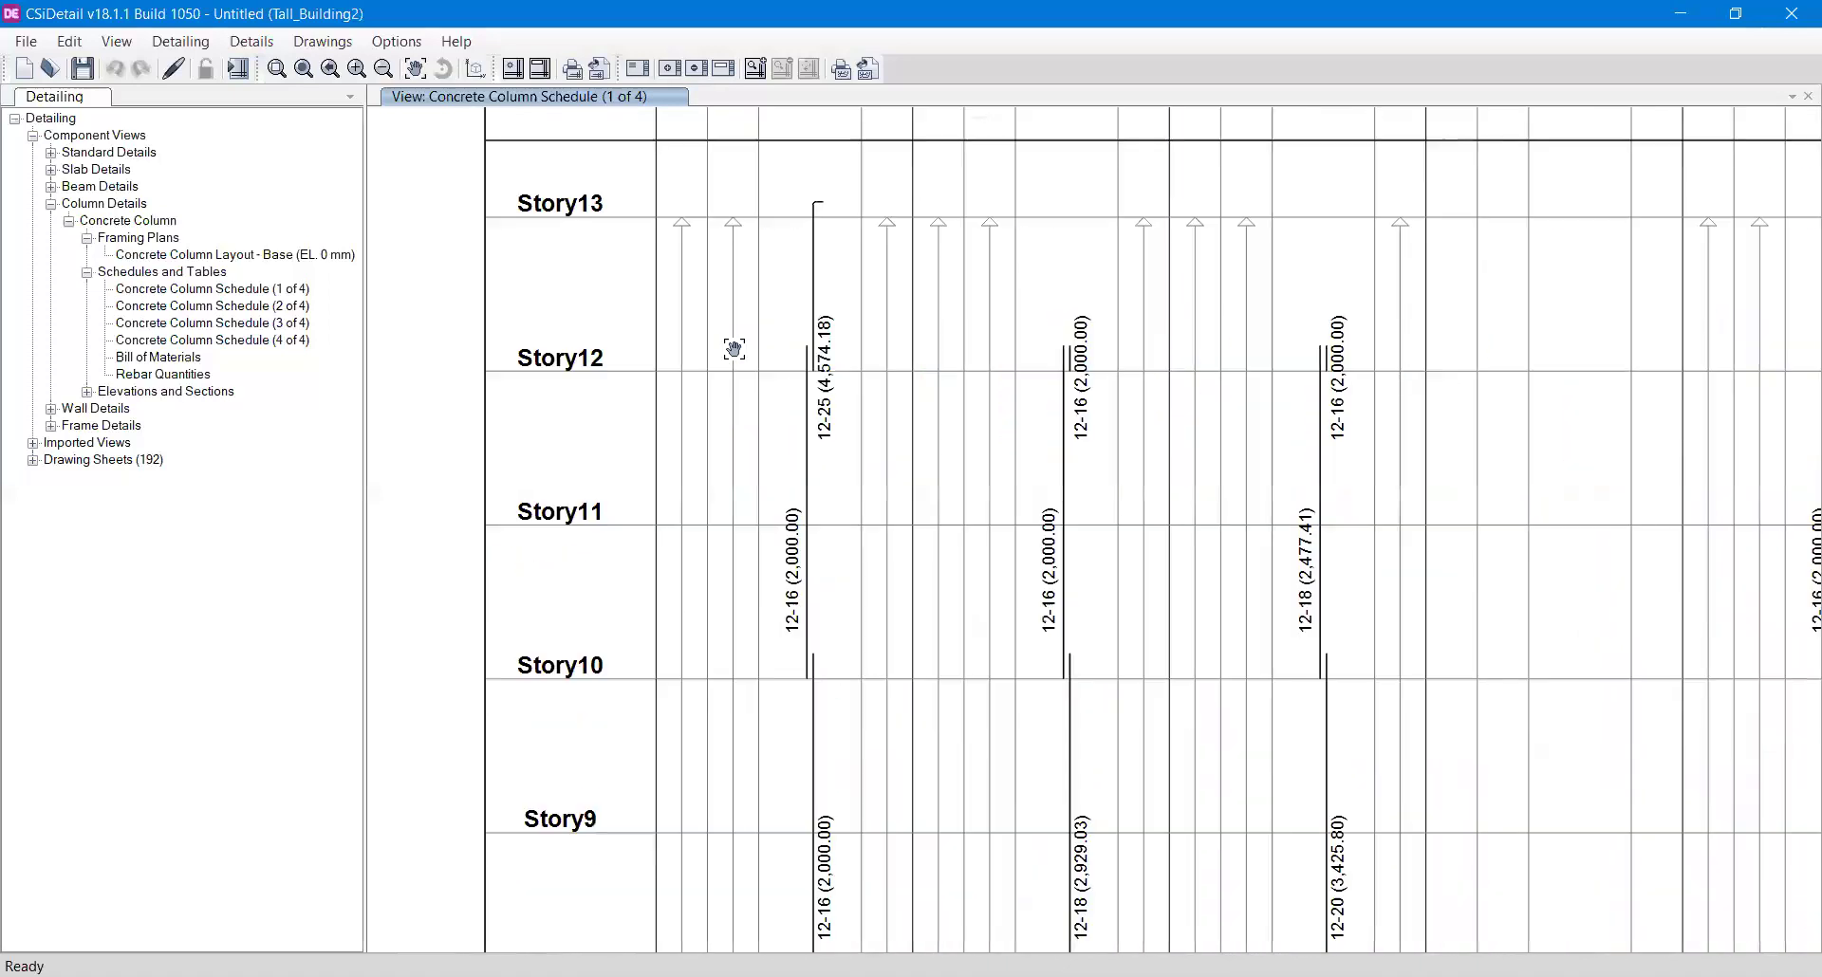
{"action": "middle_click_drag", "start_coordinate": [724, 826], "coordinate": [704, 414]}
{"action": "middle_click_drag", "start_coordinate": [727, 744], "coordinate": [726, 736]}
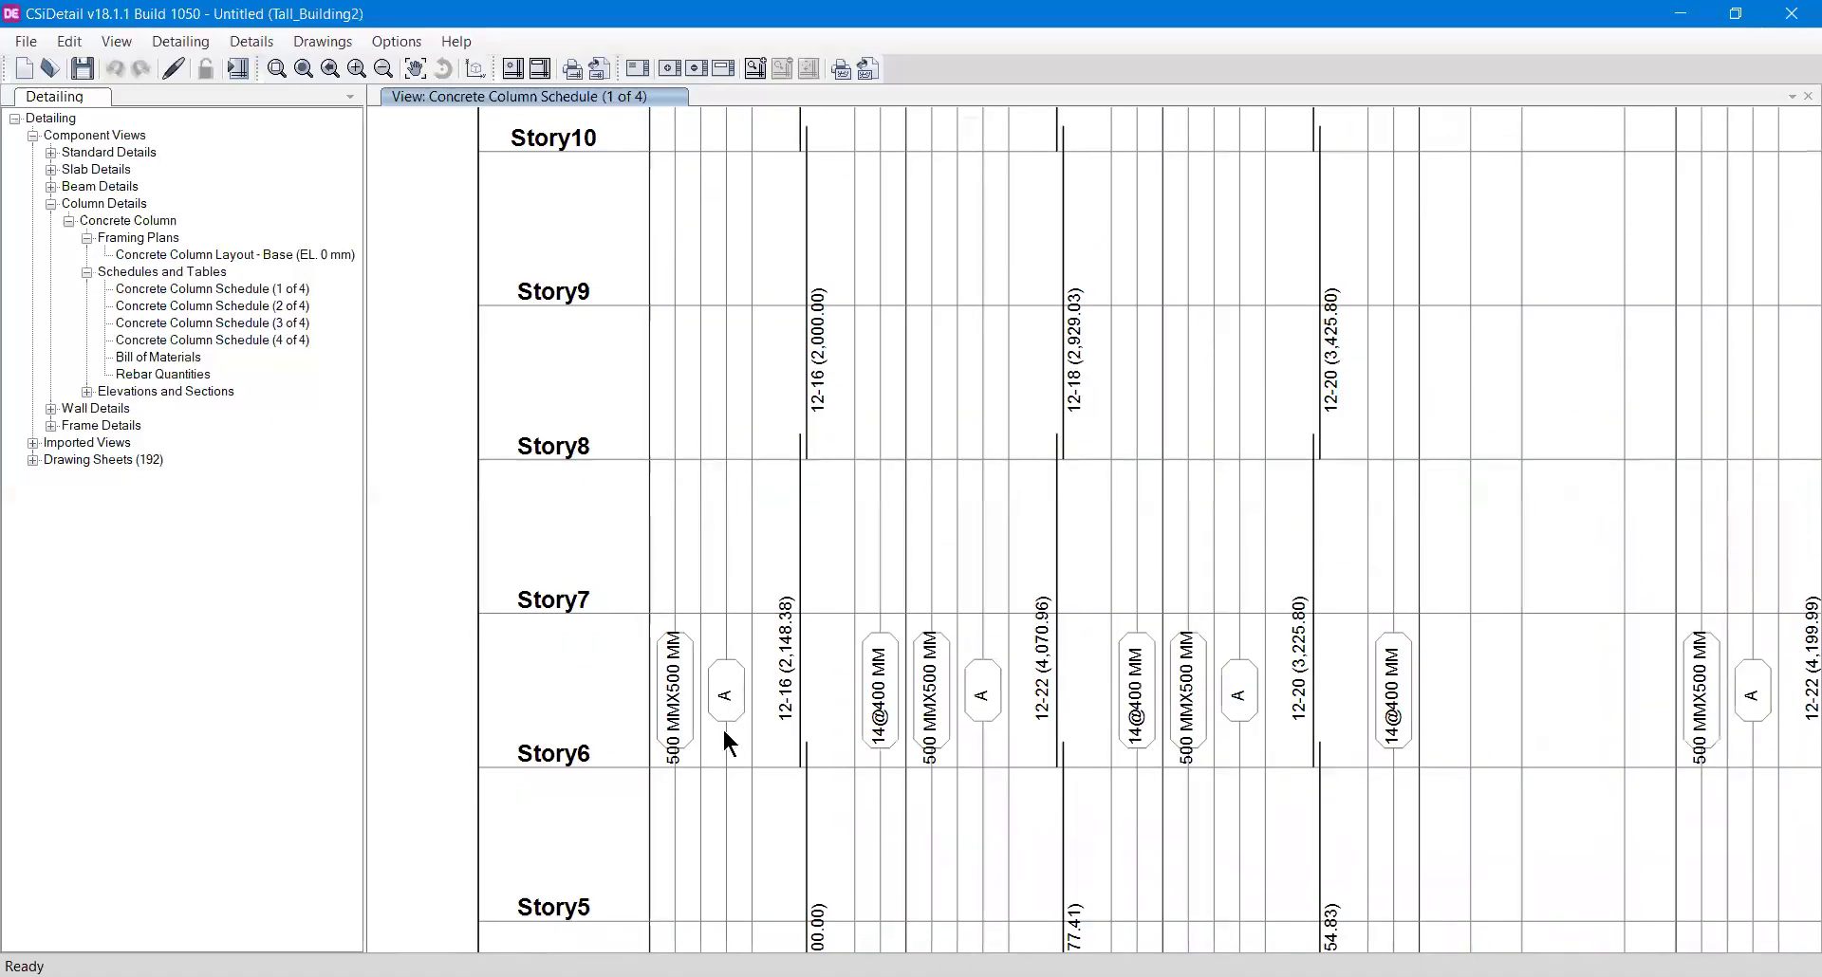
- Follow the Reinforcing column of CC1 from its heading down to the Base and inspect the lowest bar callout up close
{"action": "middle_click_drag", "start_coordinate": [797, 480], "coordinate": [797, 846]}
{"action": "middle_click_drag", "start_coordinate": [801, 562], "coordinate": [803, 718]}
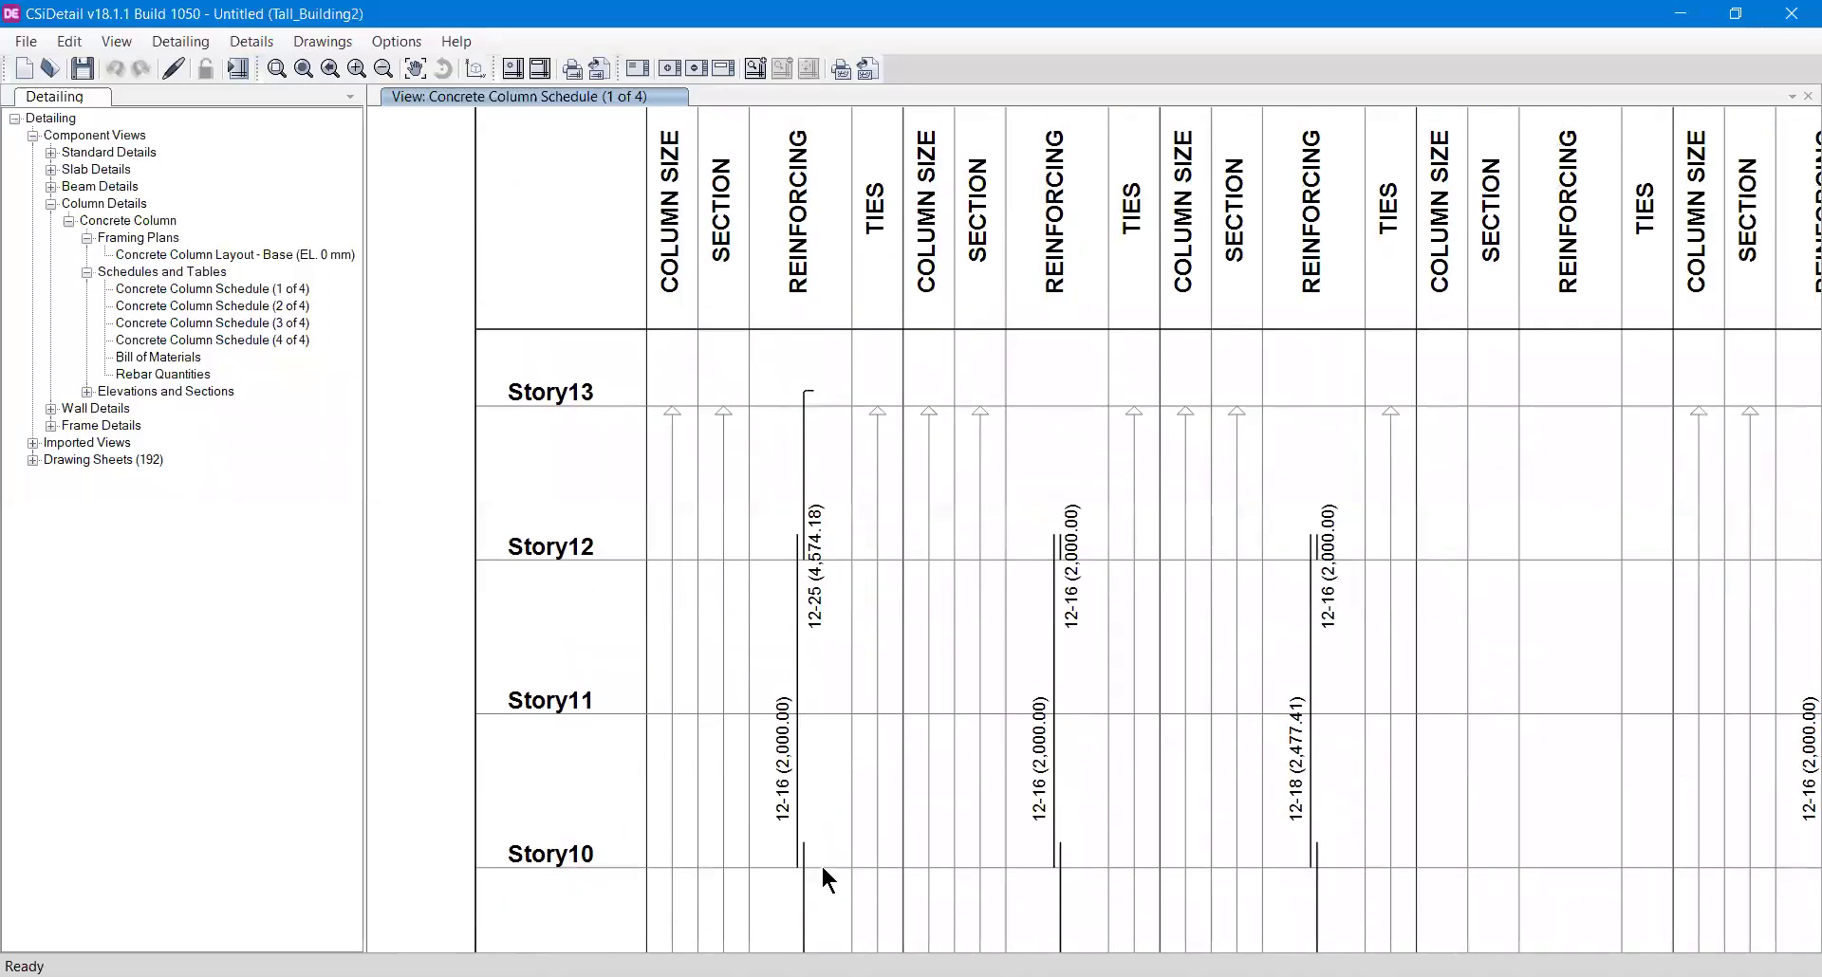
{"action": "scroll", "coordinate": [822, 863], "scroll_direction": "down", "scroll_amount": 1}
{"action": "middle_click_drag", "start_coordinate": [807, 693], "coordinate": [806, 322]}
{"action": "middle_click_drag", "start_coordinate": [750, 811], "coordinate": [749, 575]}
{"action": "middle_click_drag", "start_coordinate": [721, 869], "coordinate": [736, 400]}
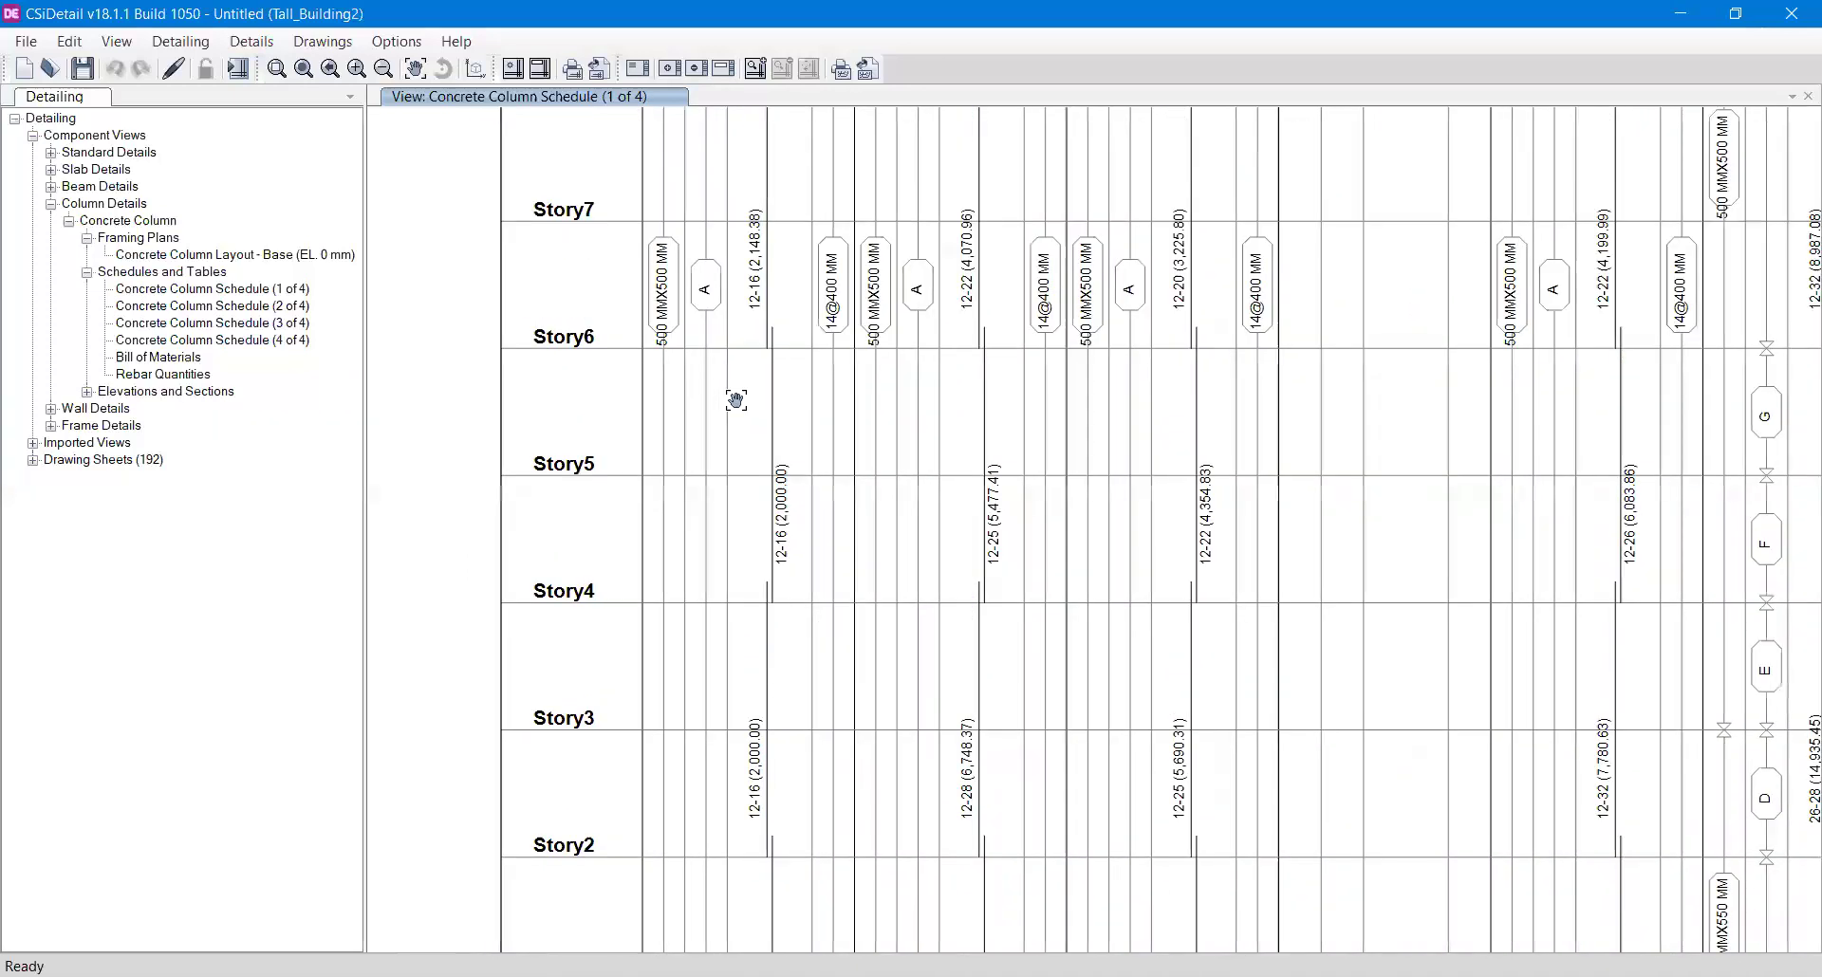
{"action": "middle_click_drag", "start_coordinate": [748, 935], "coordinate": [744, 541]}
{"action": "scroll", "coordinate": [746, 574], "scroll_direction": "up", "scroll_amount": 2}
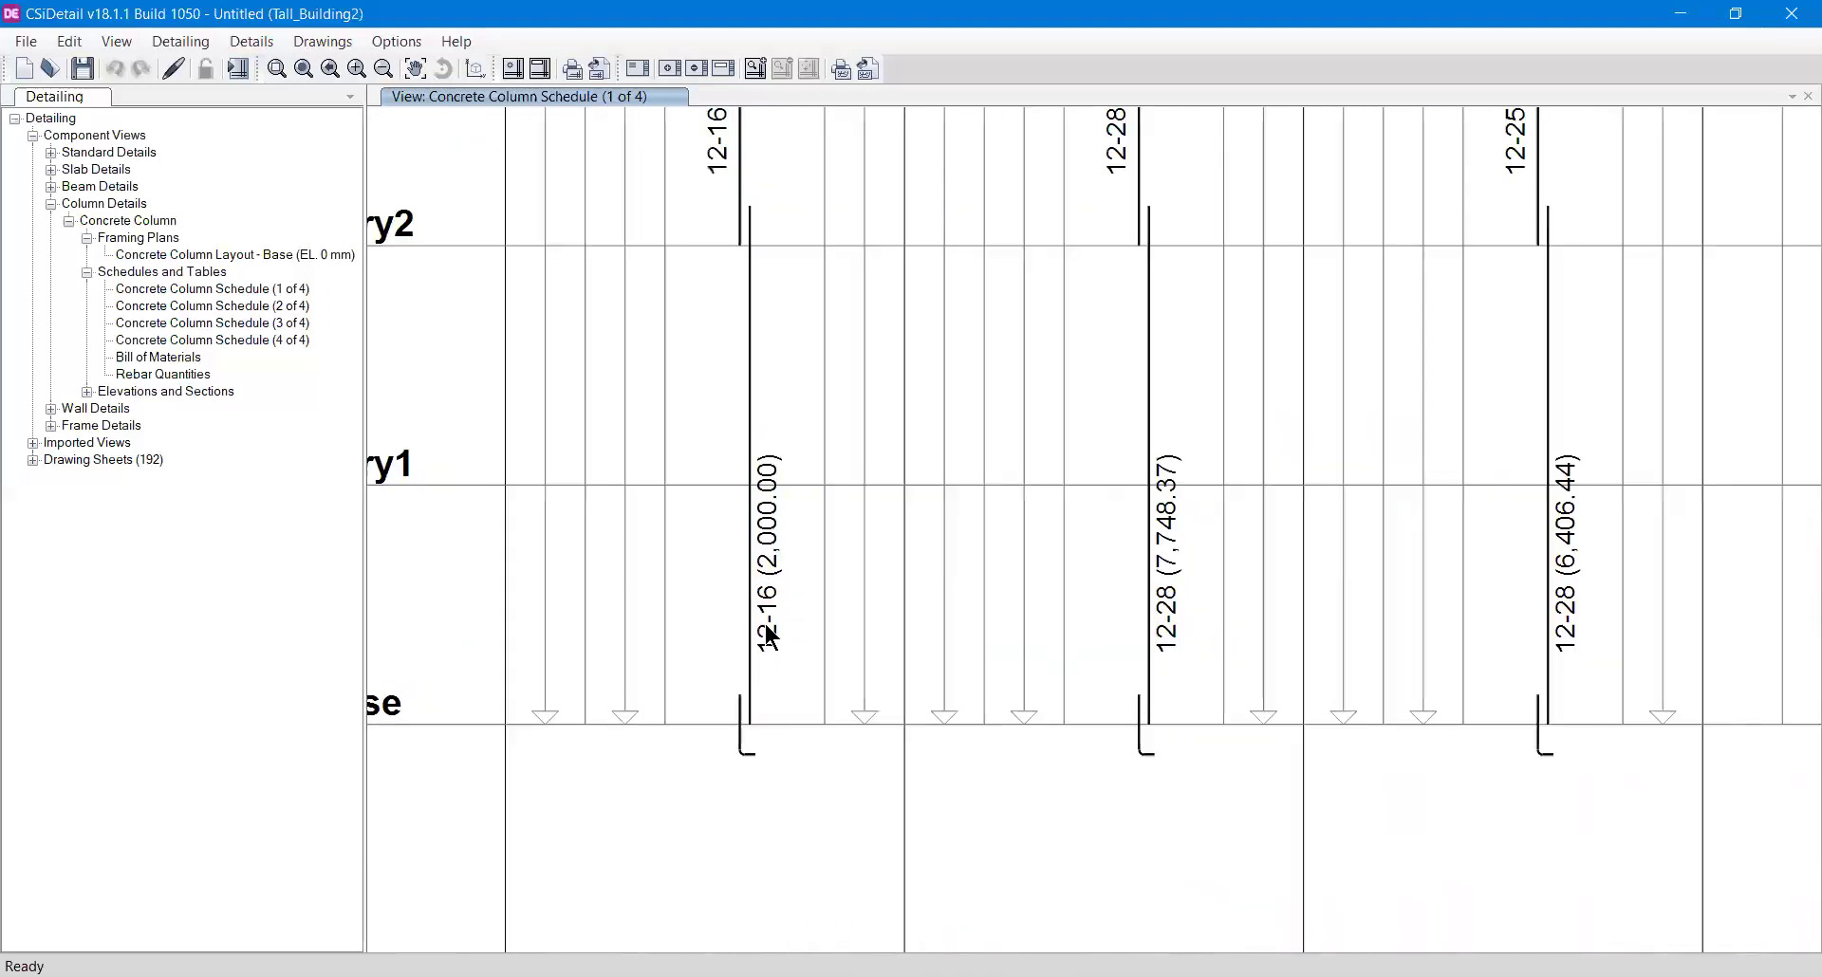
{"action": "scroll", "coordinate": [771, 638], "scroll_direction": "up", "scroll_amount": 1}
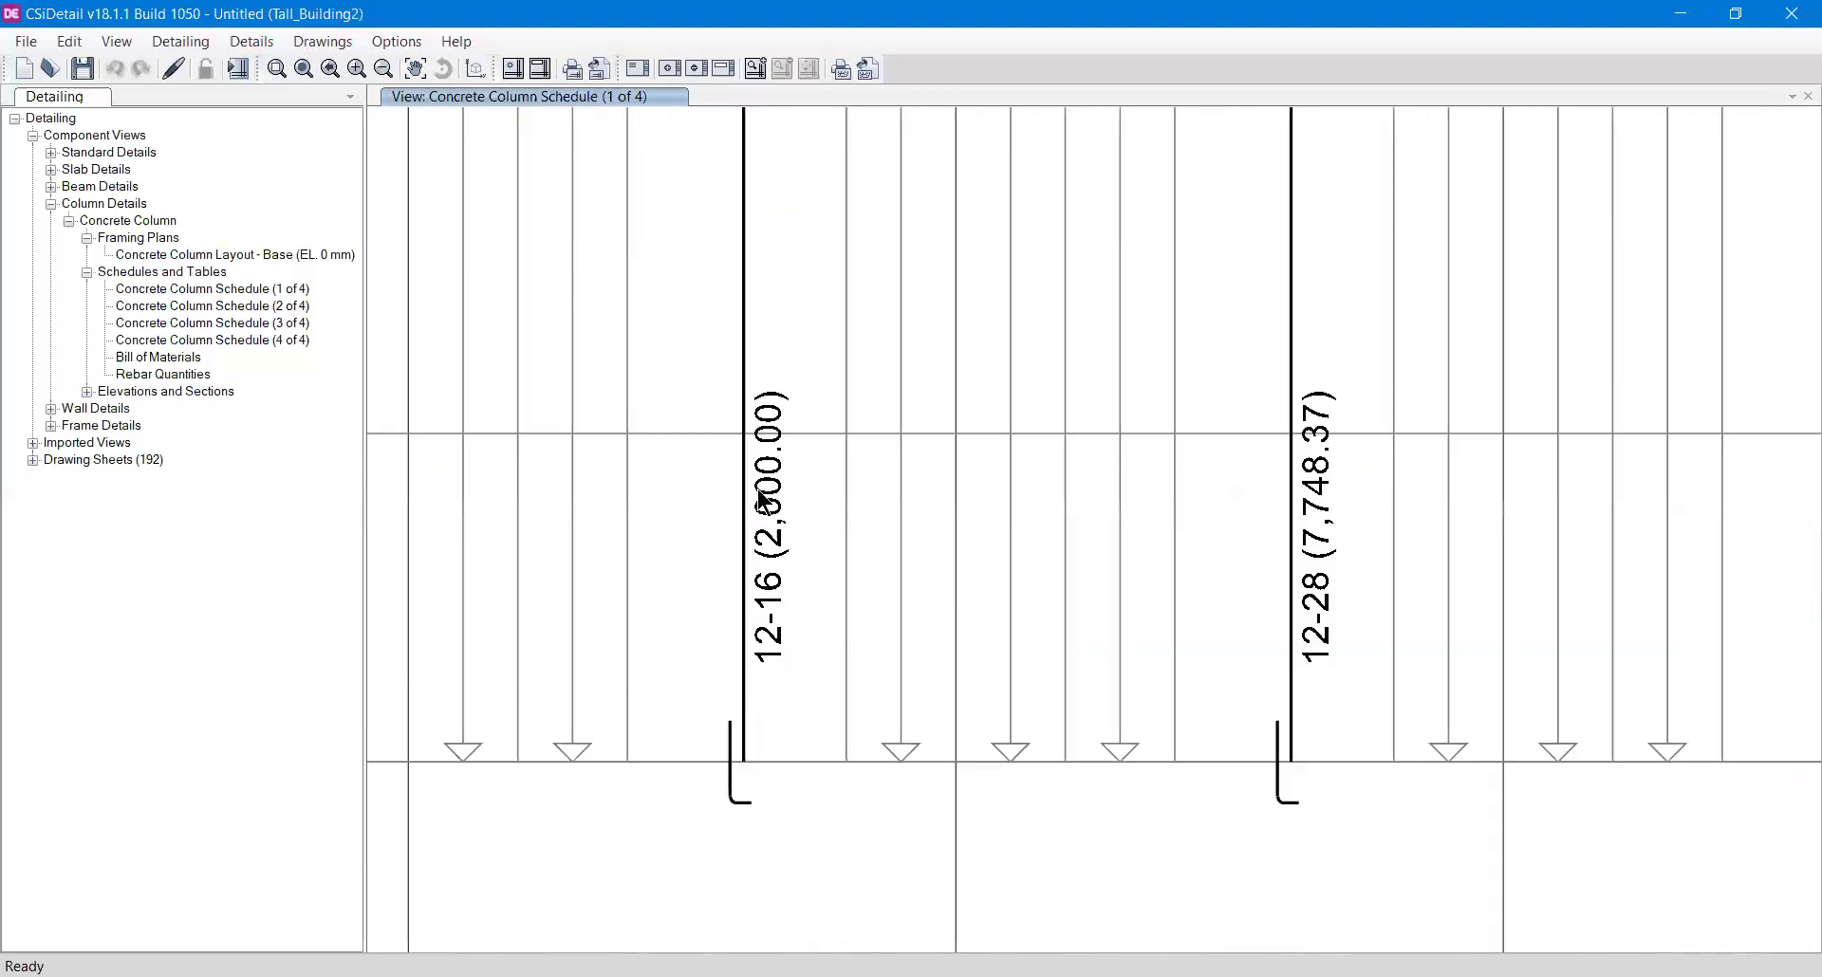
- Trace the CC1 bar laps back up to Story13, and examine the Ties column down to the Story6 callout
{"action": "middle_click_drag", "start_coordinate": [822, 728], "coordinate": [825, 801]}
{"action": "middle_click_drag", "start_coordinate": [797, 398], "coordinate": [793, 777]}
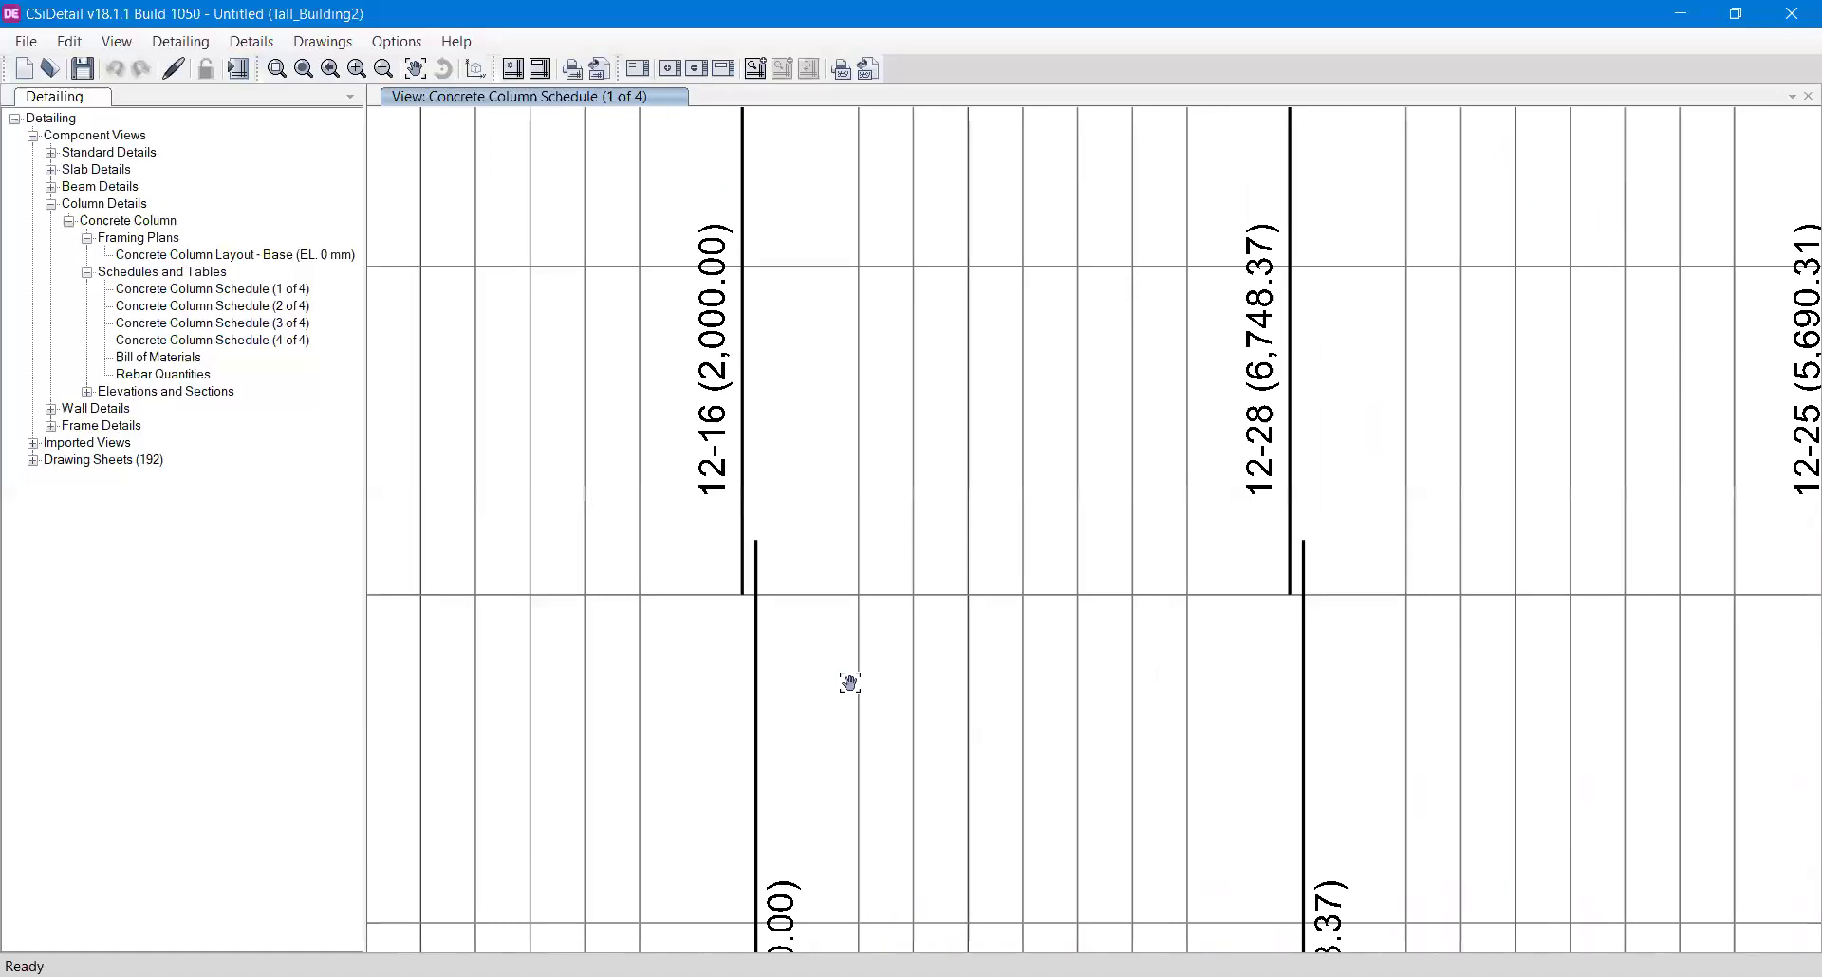
{"action": "middle_click_drag", "start_coordinate": [846, 679], "coordinate": [744, 760]}
{"action": "scroll", "coordinate": [780, 553], "scroll_direction": "down", "scroll_amount": 2}
{"action": "middle_click_drag", "start_coordinate": [826, 386], "coordinate": [718, 520]}
{"action": "scroll", "coordinate": [718, 520], "scroll_direction": "down", "scroll_amount": 2}
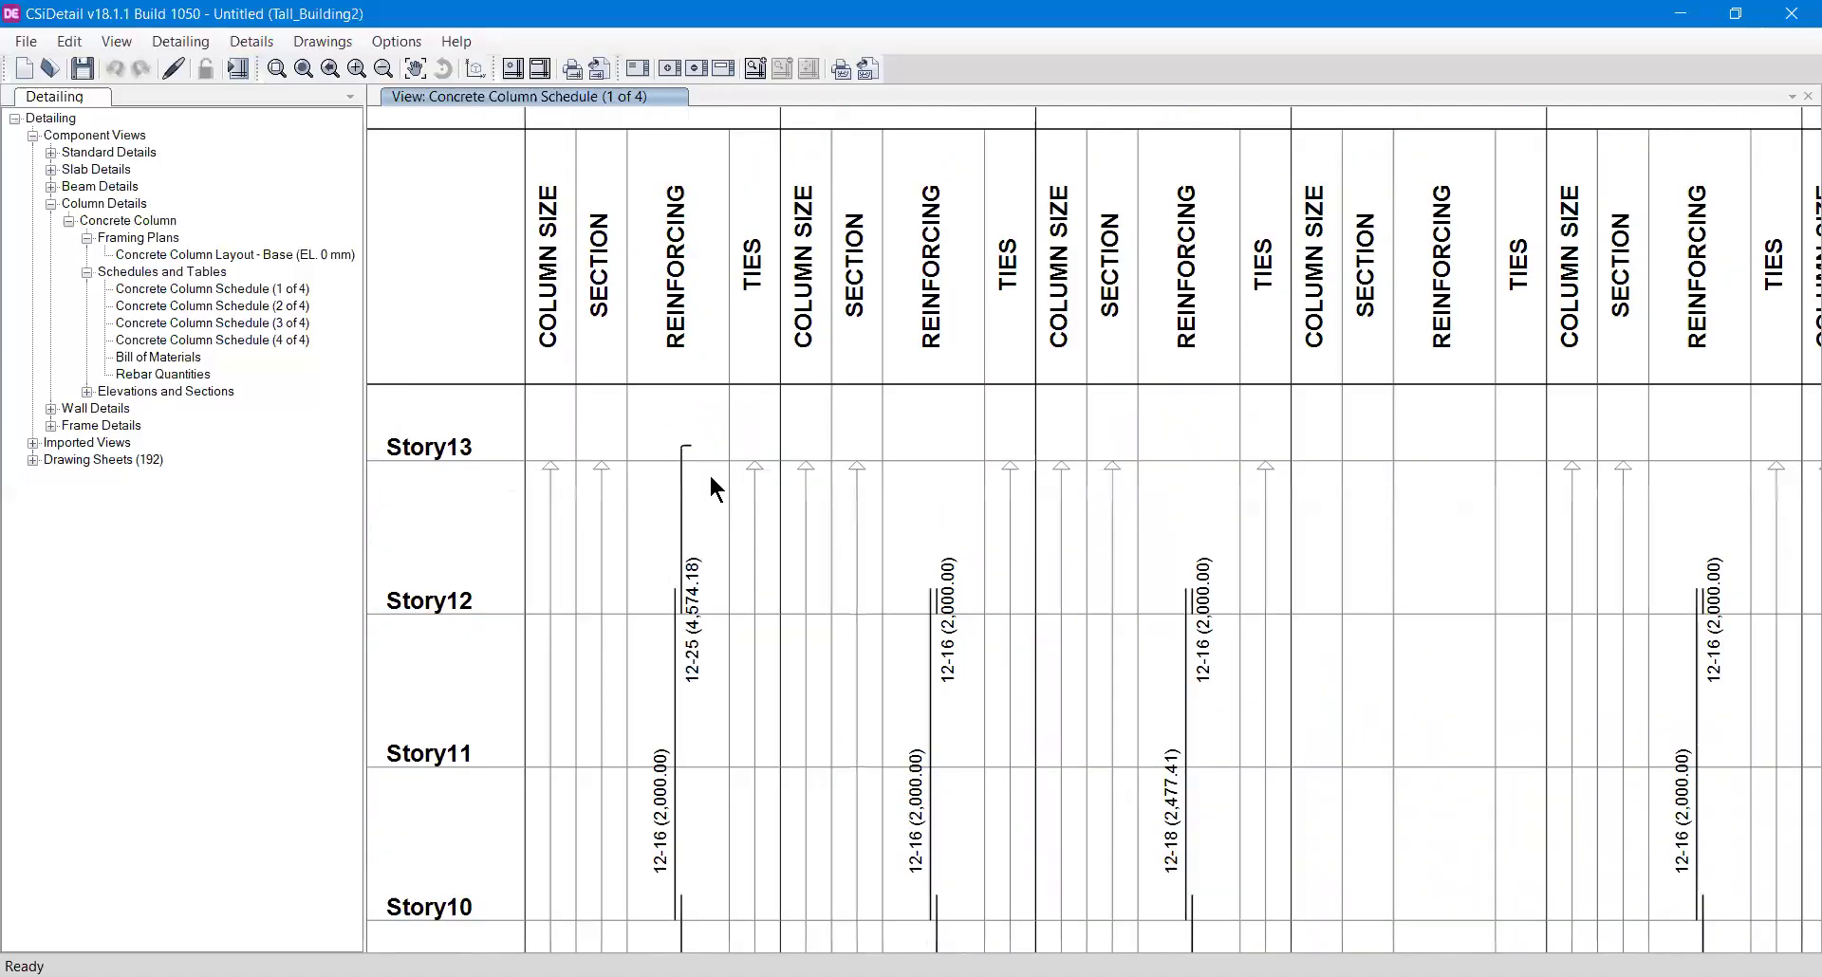
{"action": "middle_click_drag", "start_coordinate": [814, 717], "coordinate": [731, 270]}
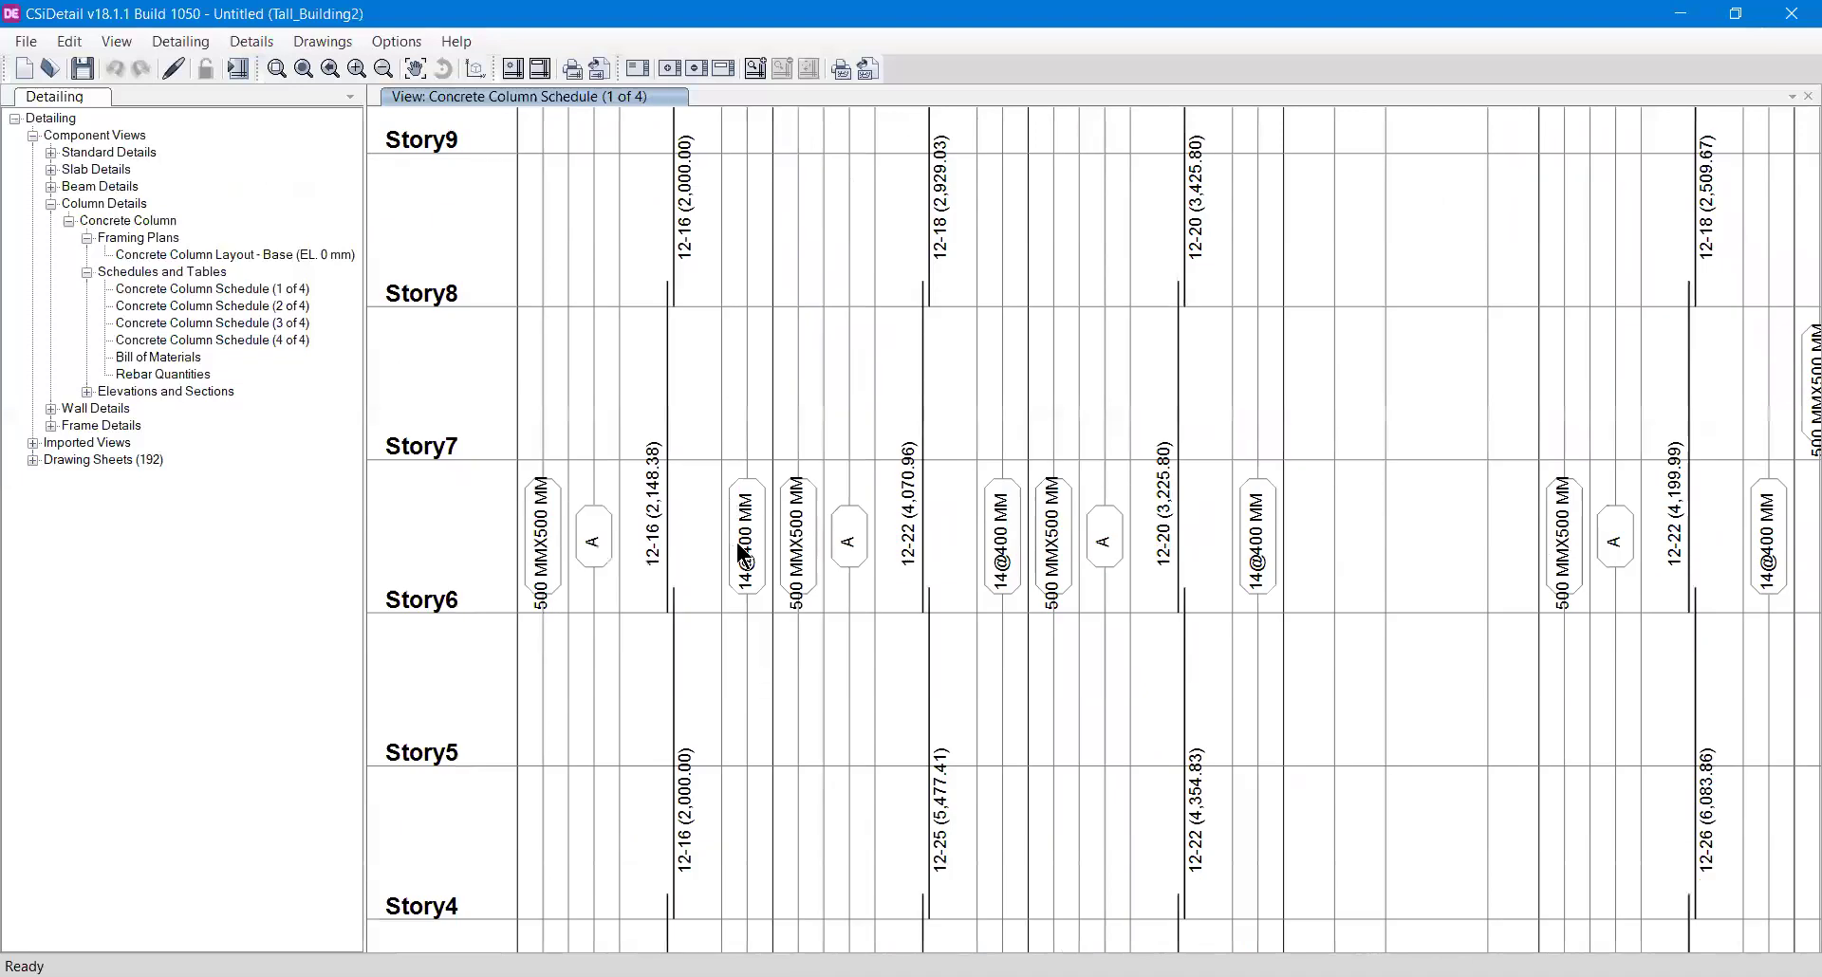
- Inspect the CC1 tie callout at Story6 up close, and return to the column headings of the schedule
{"action": "scroll", "coordinate": [765, 500], "scroll_direction": "up", "scroll_amount": 4}
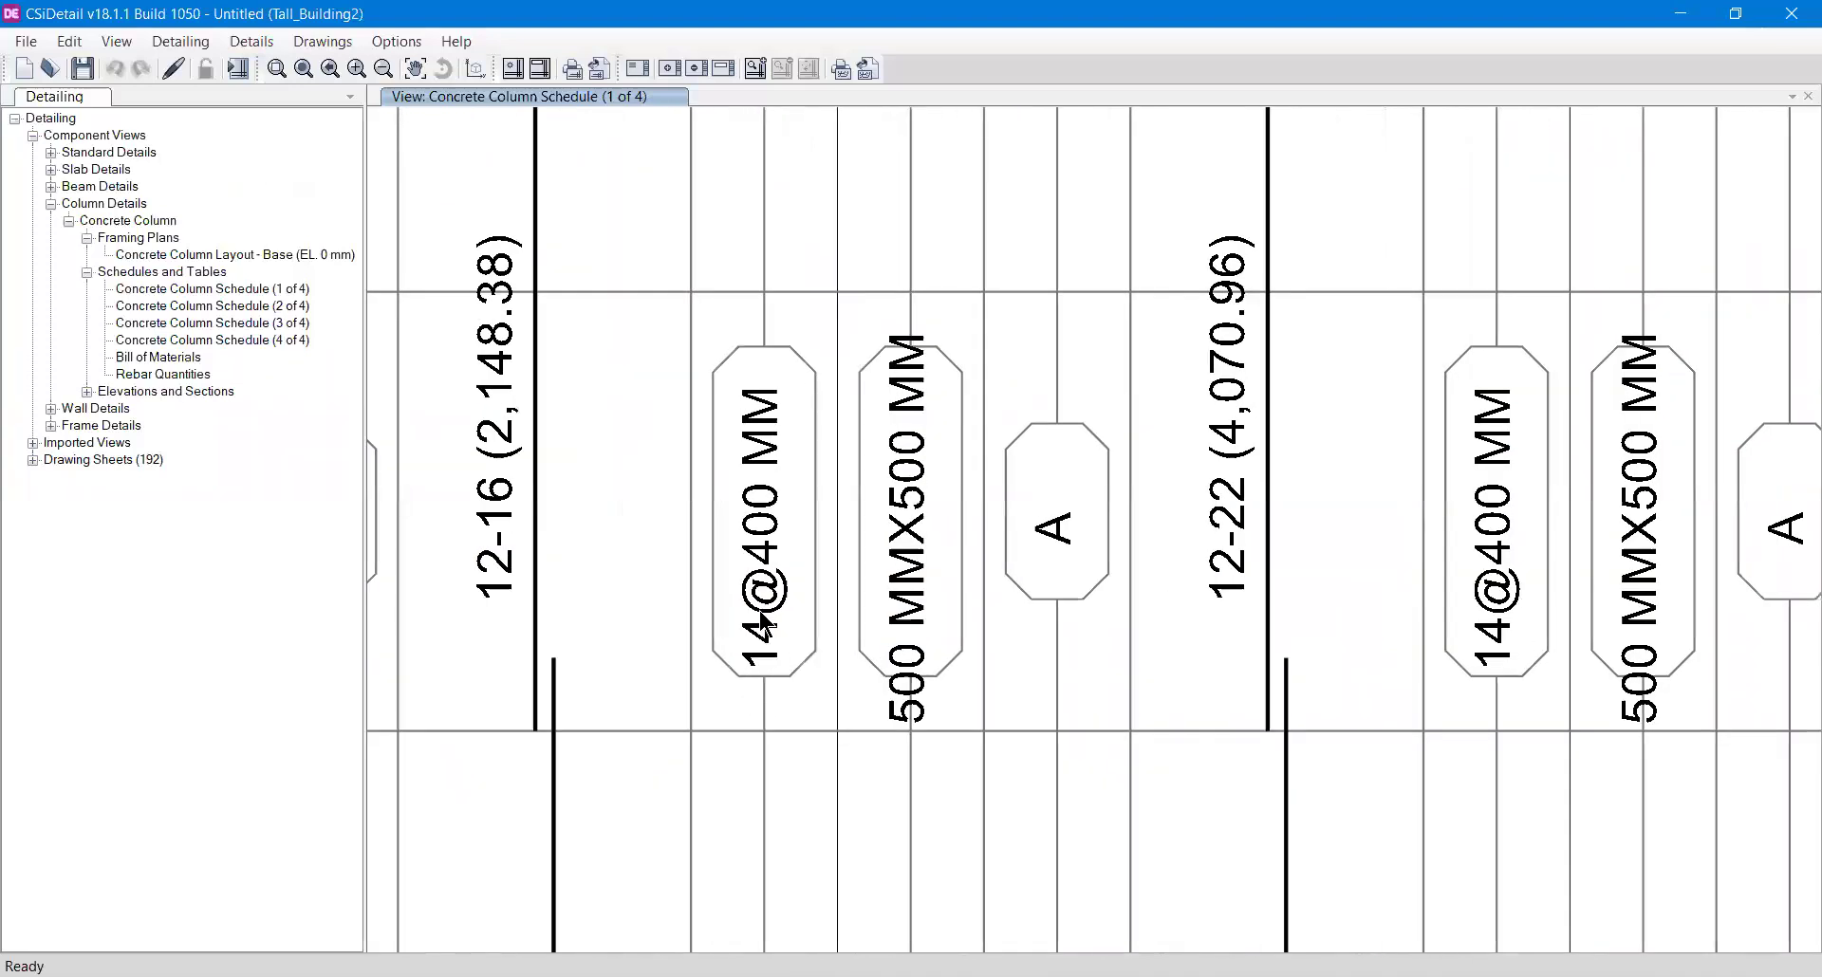
{"action": "scroll", "coordinate": [774, 475], "scroll_direction": "down", "scroll_amount": 2}
{"action": "scroll", "coordinate": [773, 473], "scroll_direction": "down", "scroll_amount": 3}
{"action": "middle_click_drag", "start_coordinate": [806, 313], "coordinate": [807, 684]}
{"action": "middle_click_drag", "start_coordinate": [886, 245], "coordinate": [844, 932]}
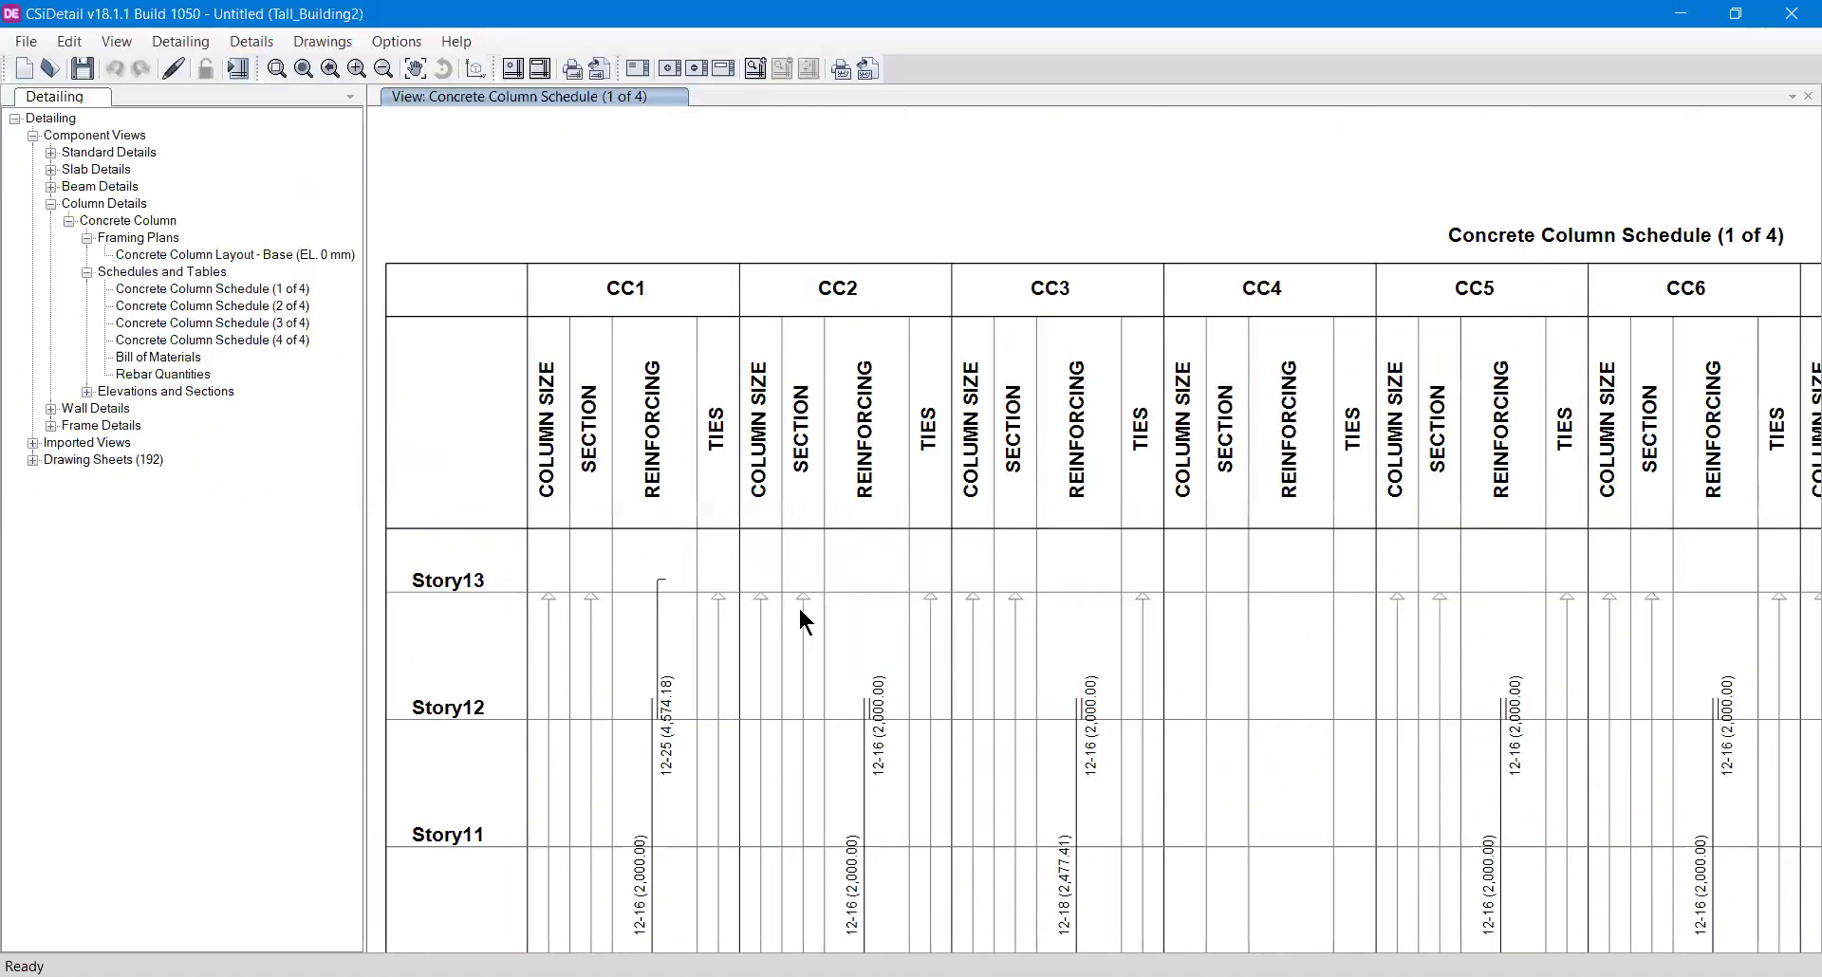
- Reopen the base concrete column layout, and return to Concrete Column Schedule (1 of 4) to examine its callouts
{"action": "double_click", "coordinate": [270, 252]}
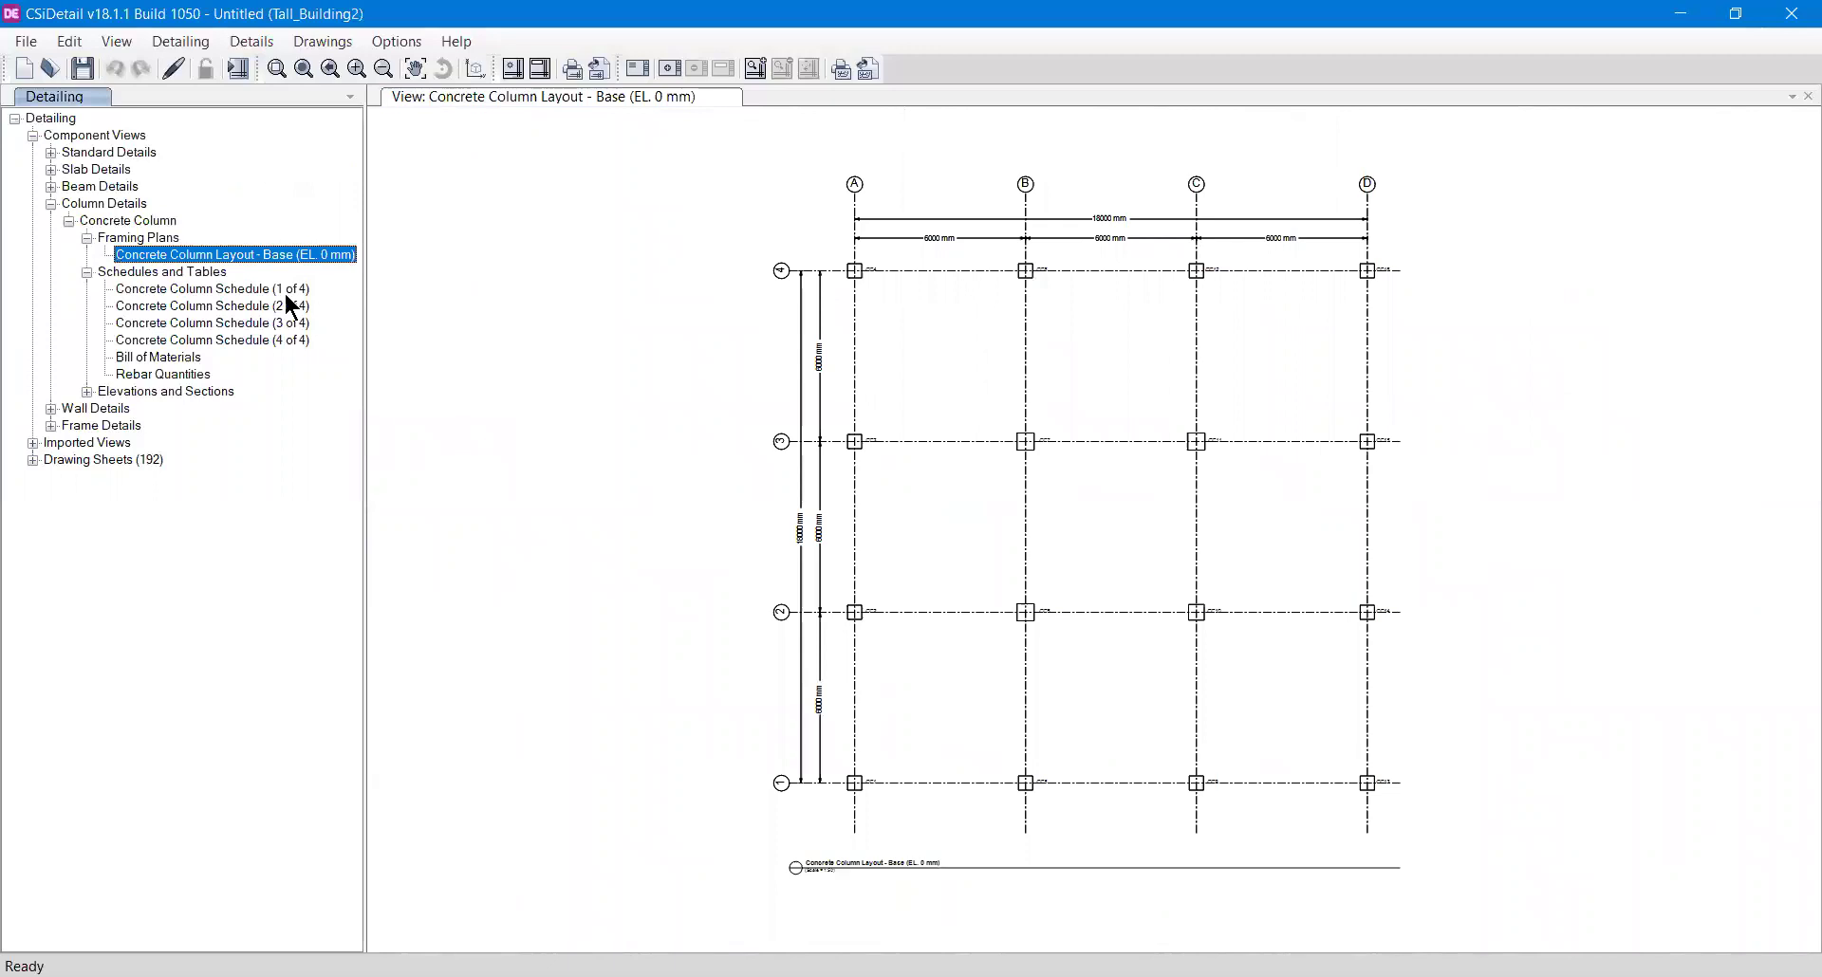
{"action": "double_click", "coordinate": [280, 291]}
{"action": "scroll", "coordinate": [1077, 612], "scroll_direction": "up", "scroll_amount": 1}
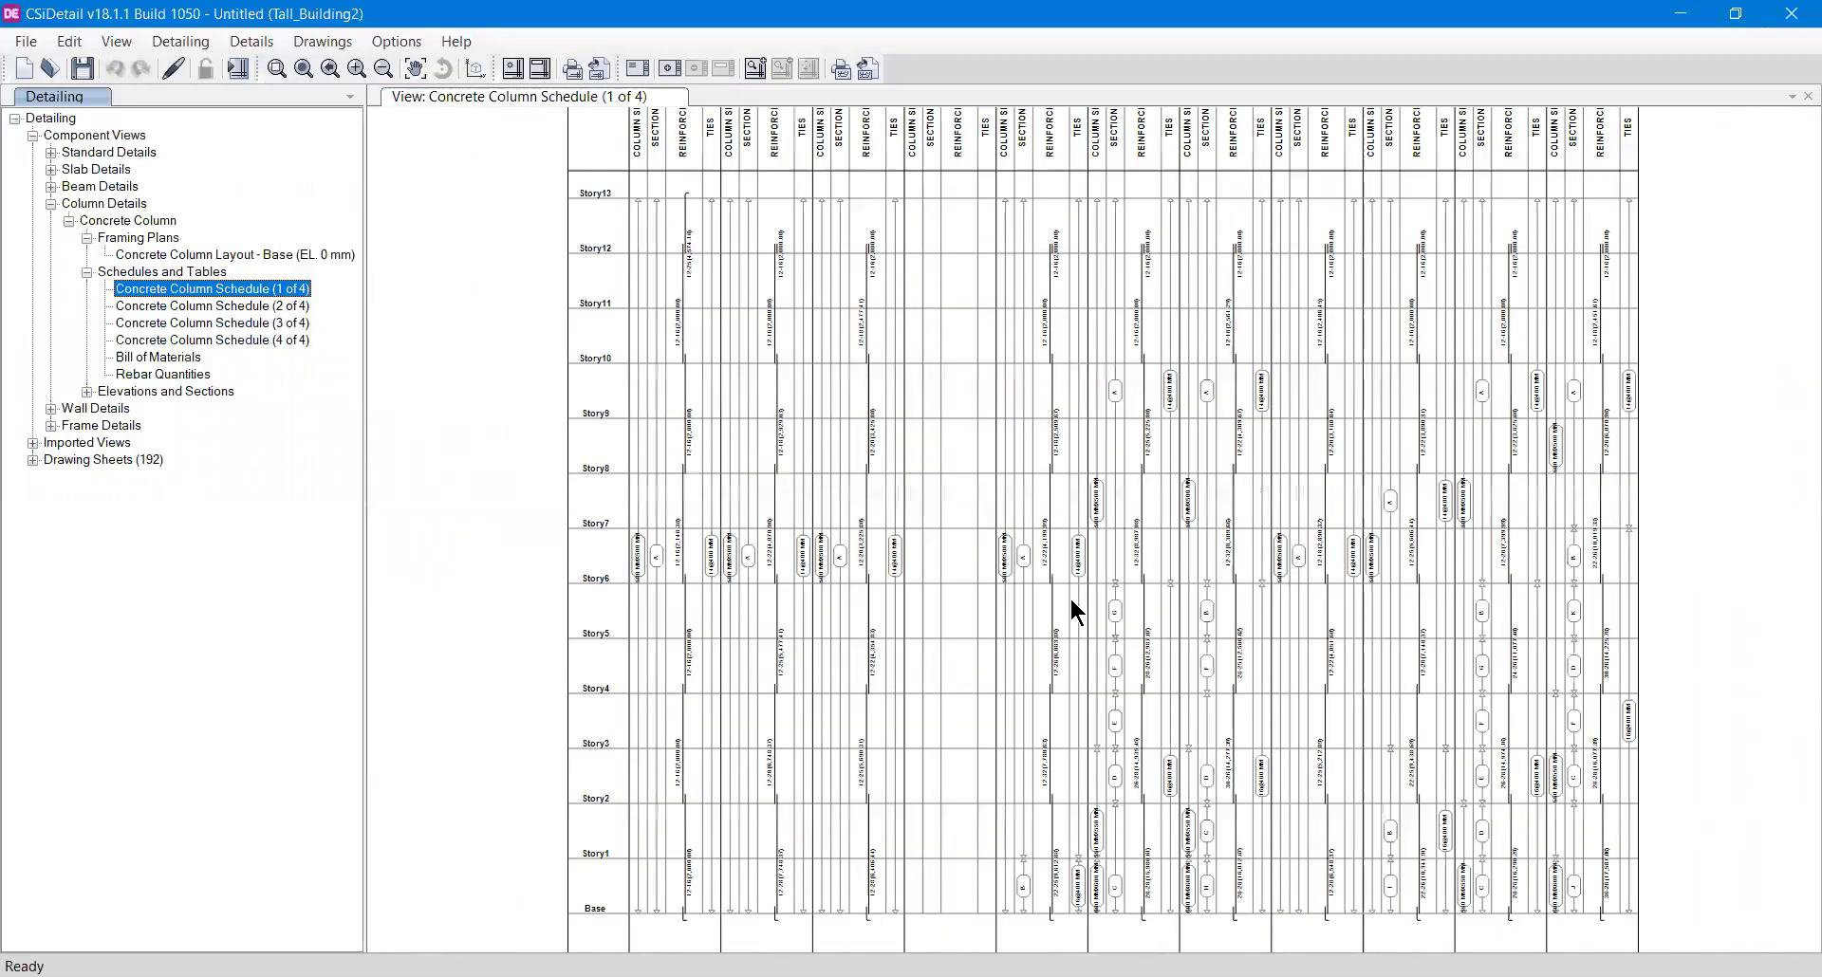
{"action": "scroll", "coordinate": [1077, 612], "scroll_direction": "up", "scroll_amount": 1}
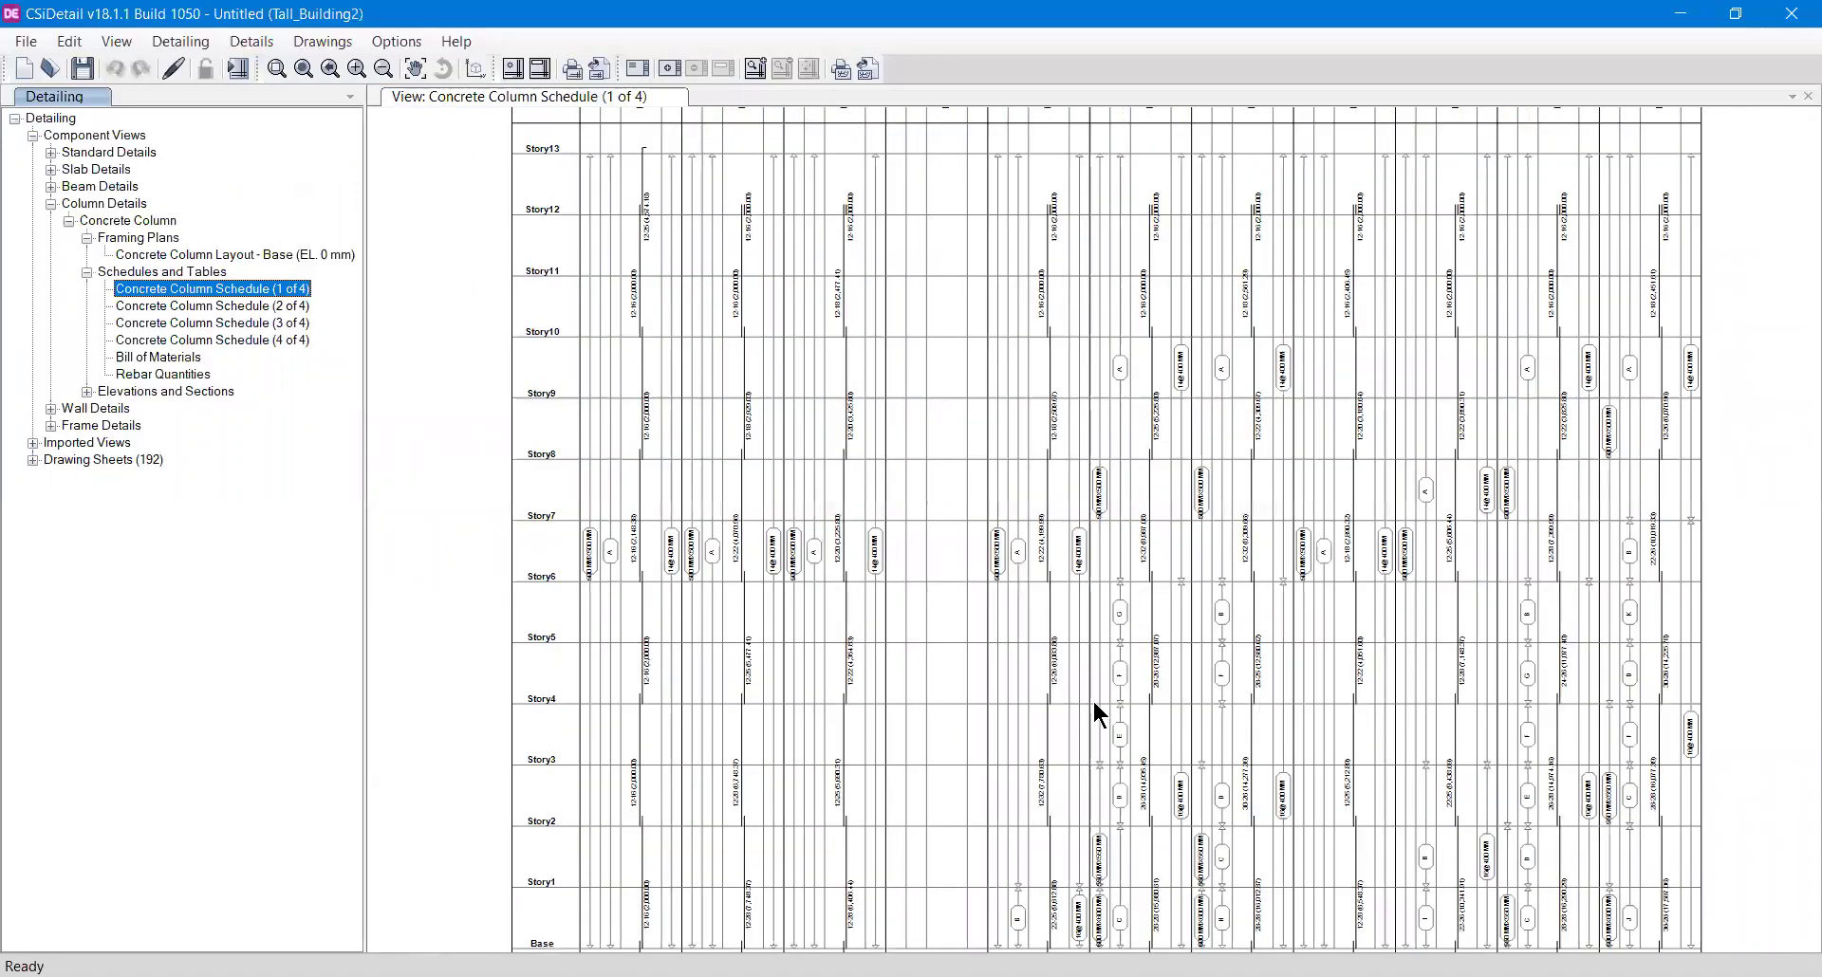
- Review the concrete column Bill of Materials and Rebar Quantities tables, and collapse the Column Details group
{"action": "double_click", "coordinate": [137, 358]}
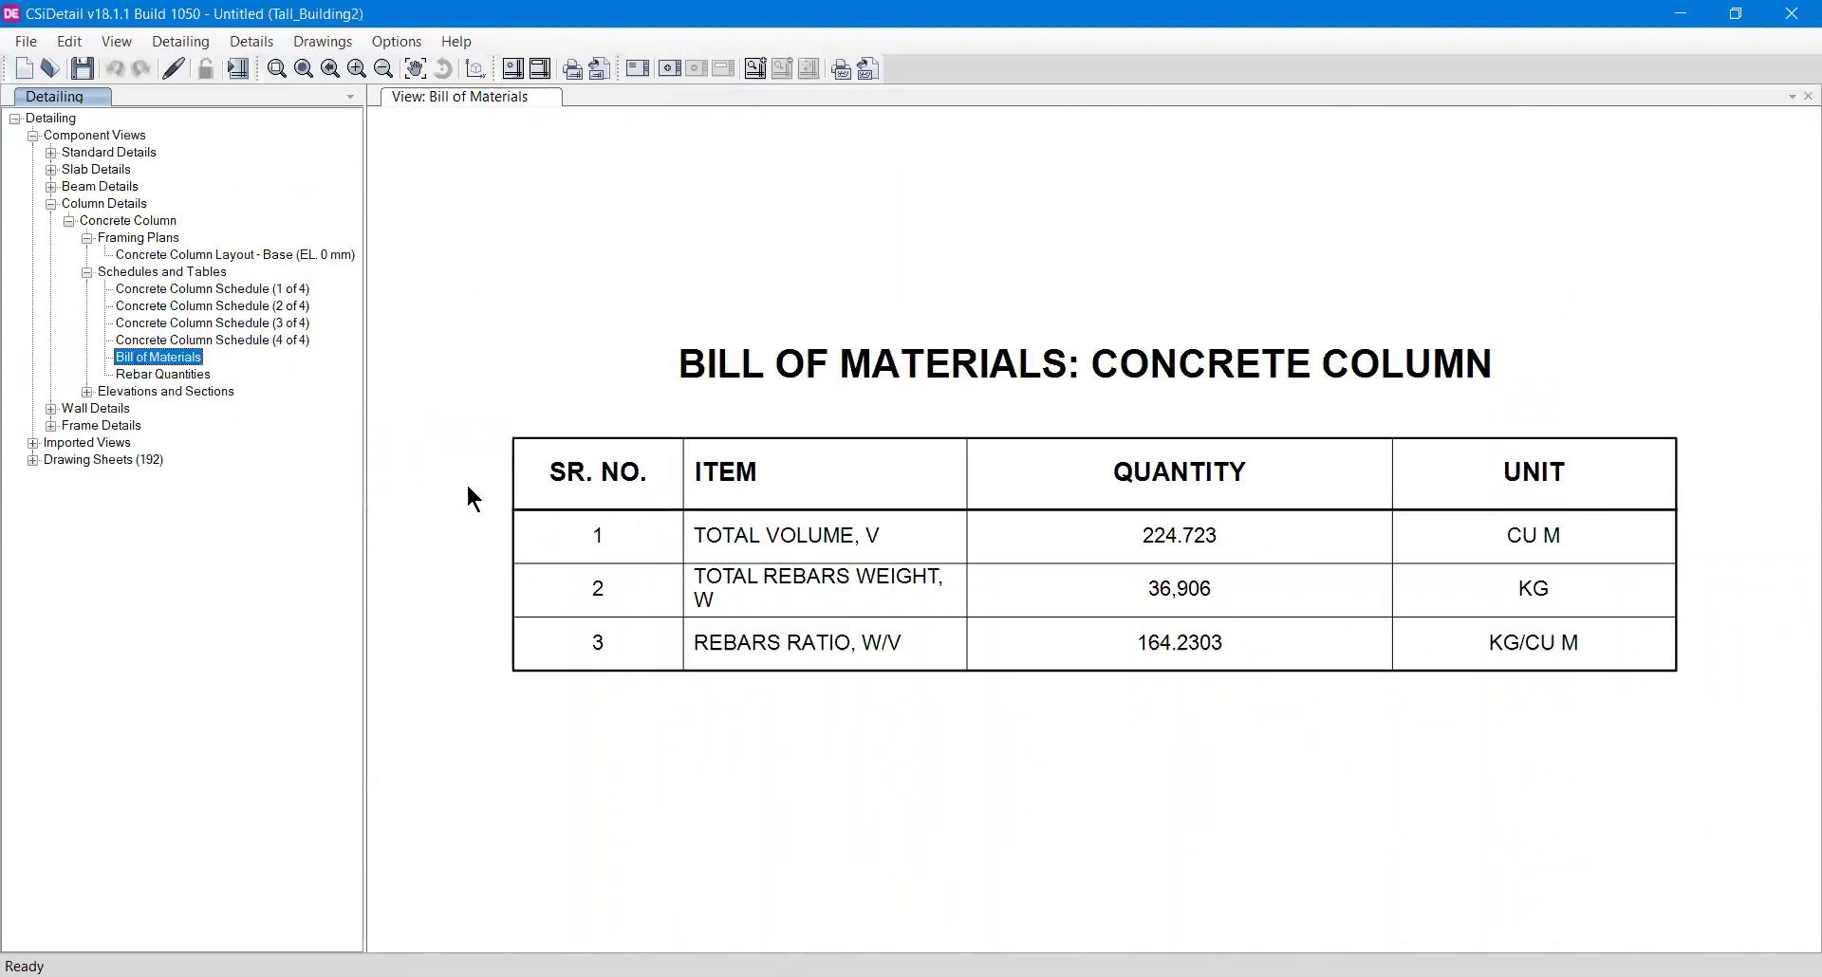
{"action": "double_click", "coordinate": [180, 374]}
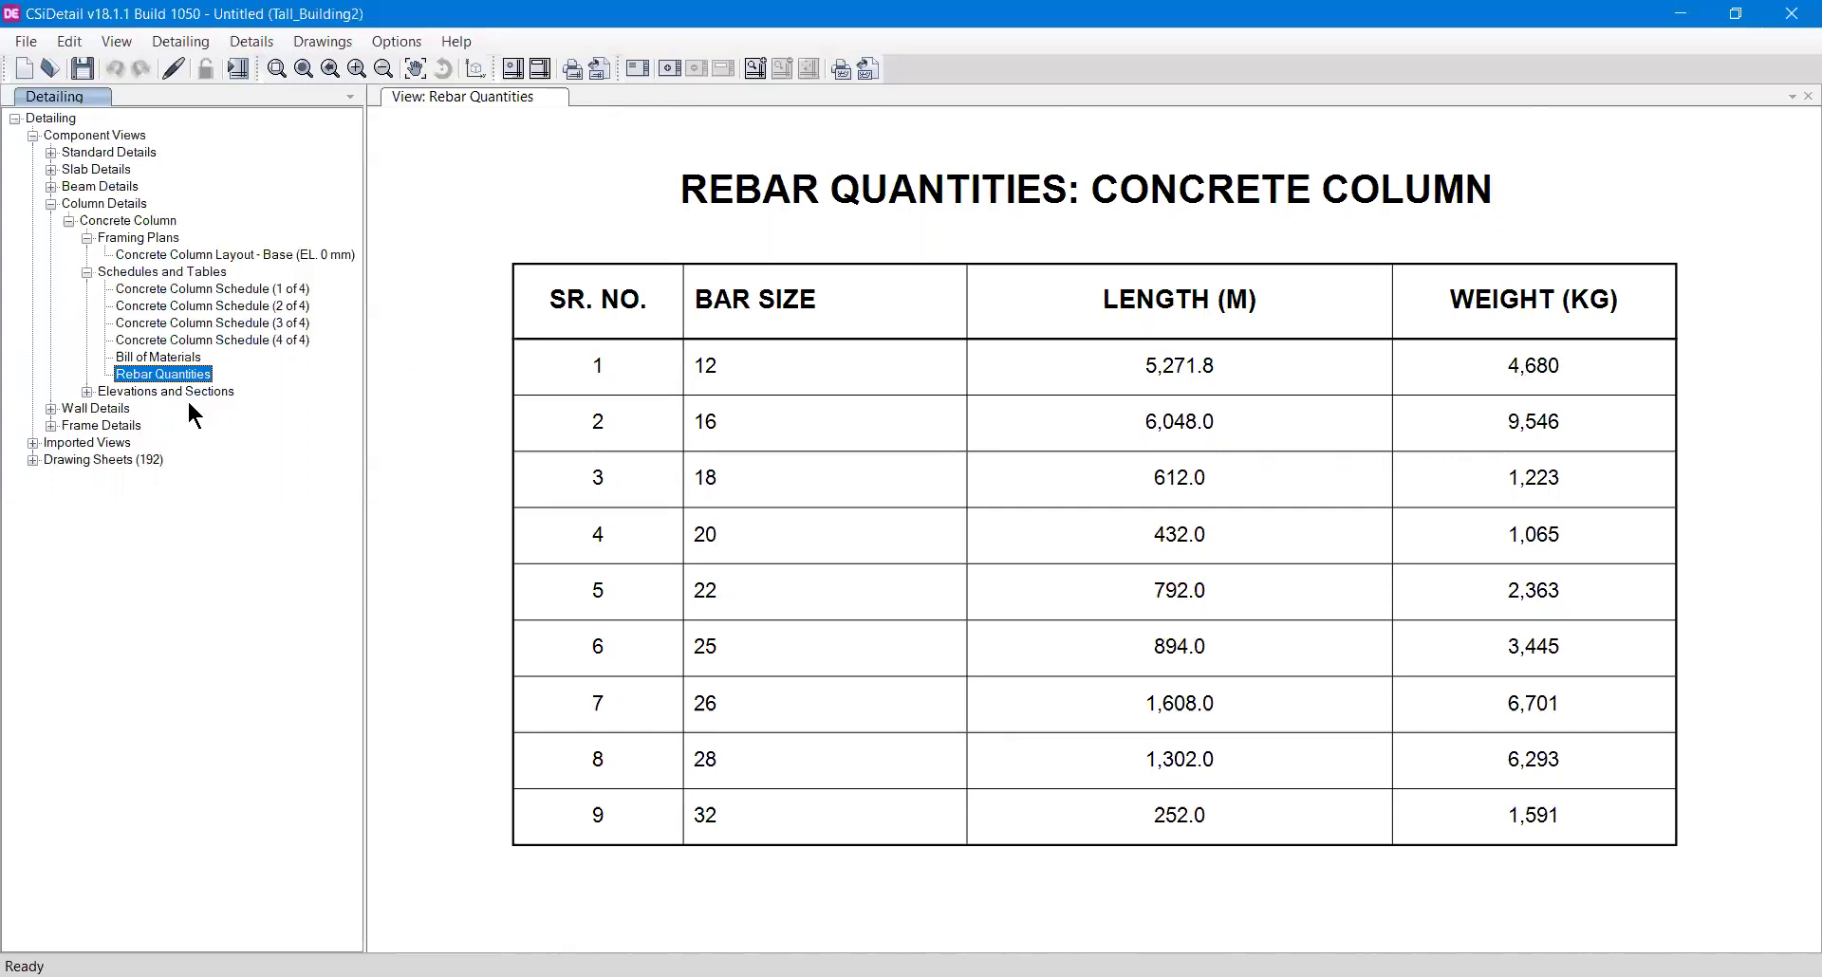
{"action": "left_click", "coordinate": [87, 271]}
{"action": "left_click", "coordinate": [68, 220]}
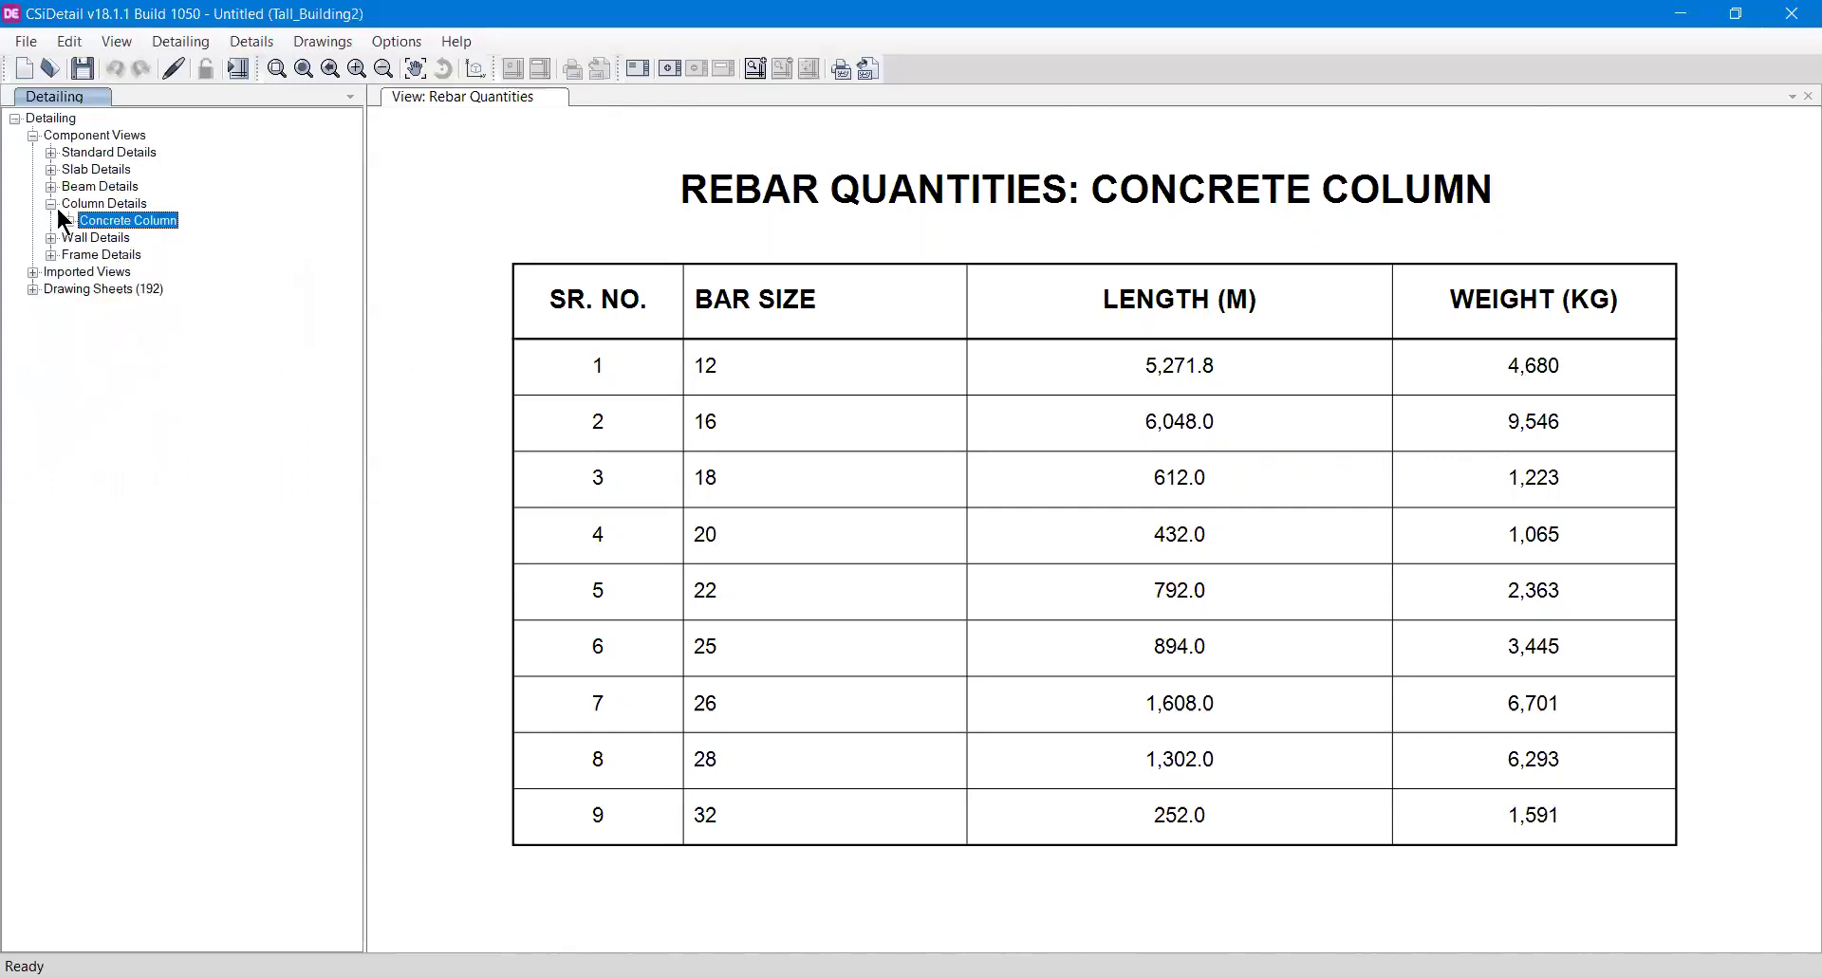
{"action": "left_click", "coordinate": [51, 203]}
- Expand the Wall Details and Frame Details groups, and view Frame Layout - Base up close
{"action": "left_click", "coordinate": [52, 220]}
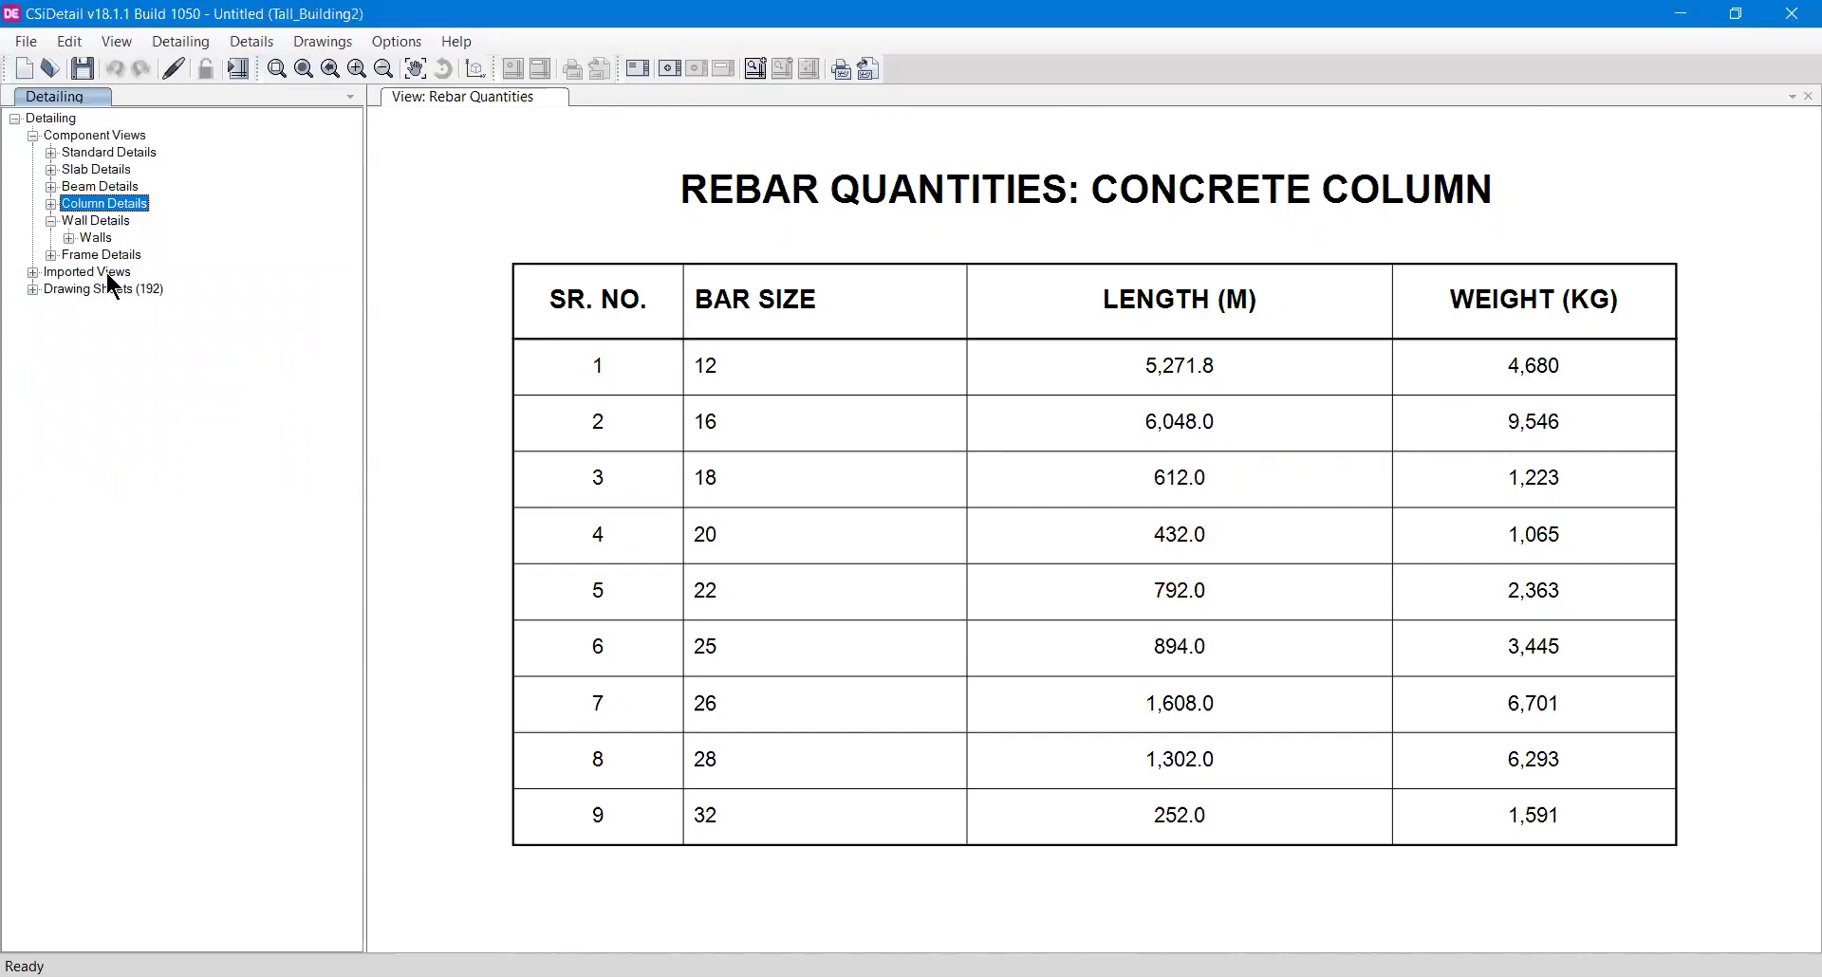
{"action": "left_click", "coordinate": [51, 254]}
{"action": "left_click", "coordinate": [68, 271]}
{"action": "left_click", "coordinate": [87, 289]}
{"action": "double_click", "coordinate": [154, 306]}
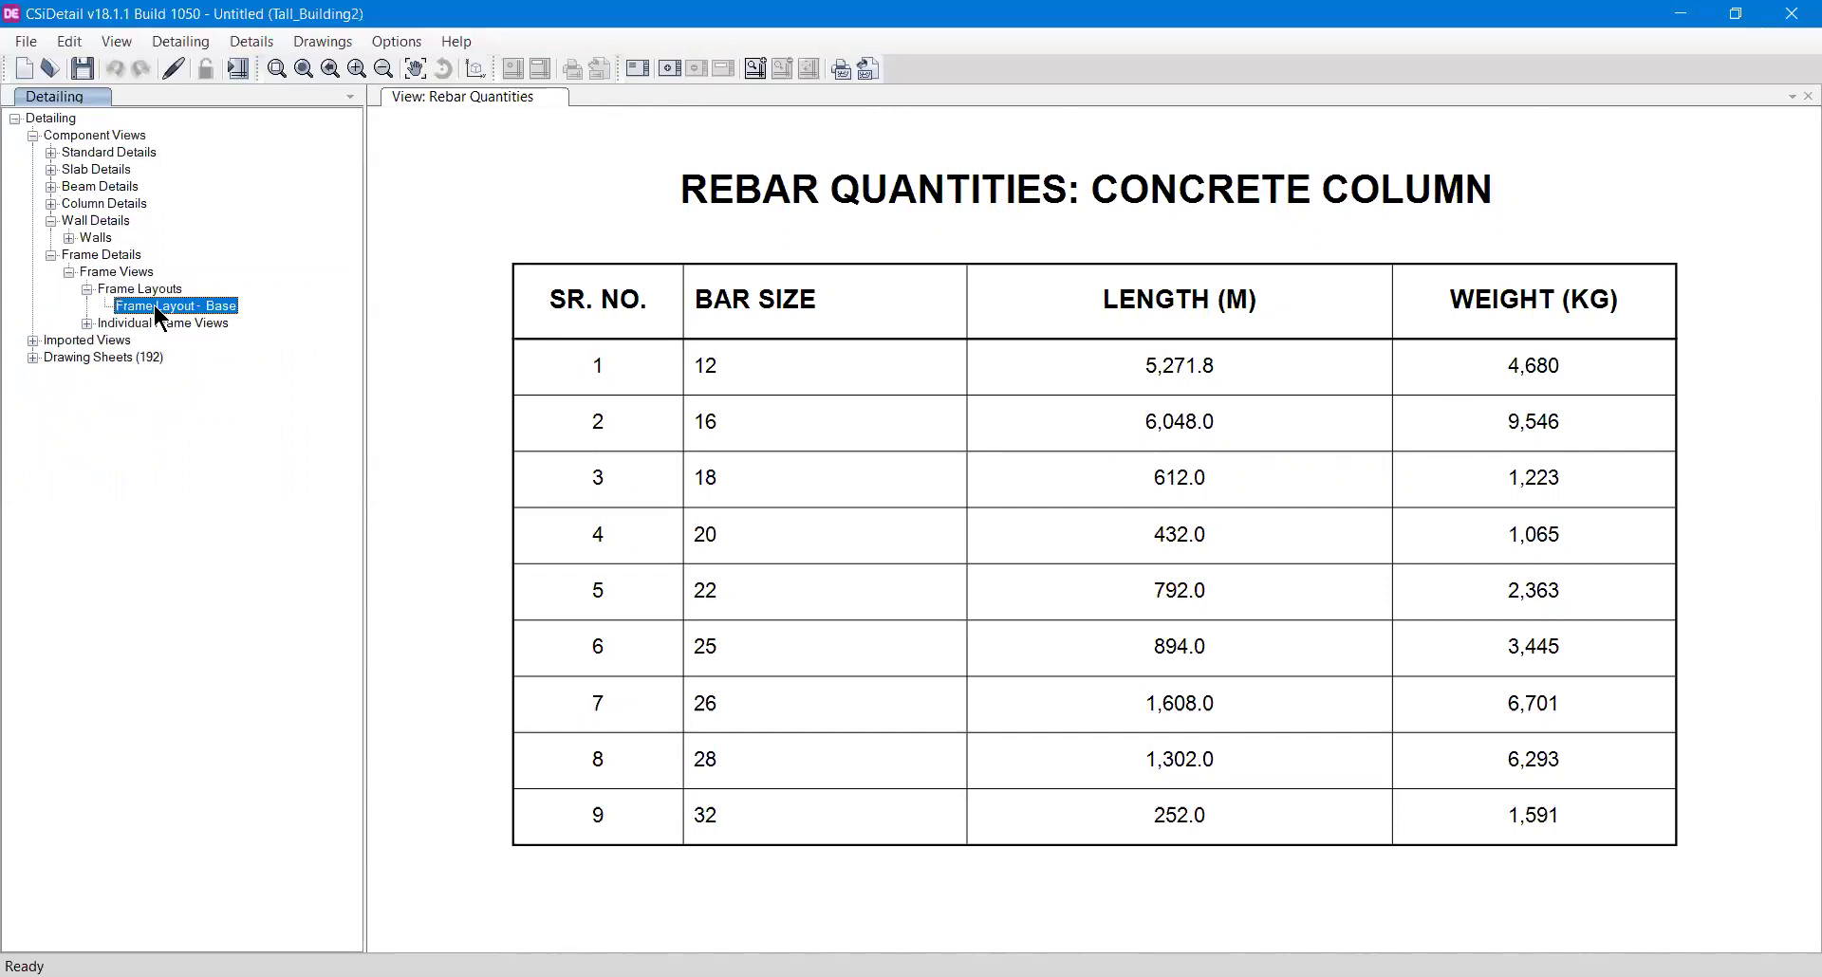
{"action": "scroll", "coordinate": [1056, 355], "scroll_direction": "up", "scroll_amount": 3}
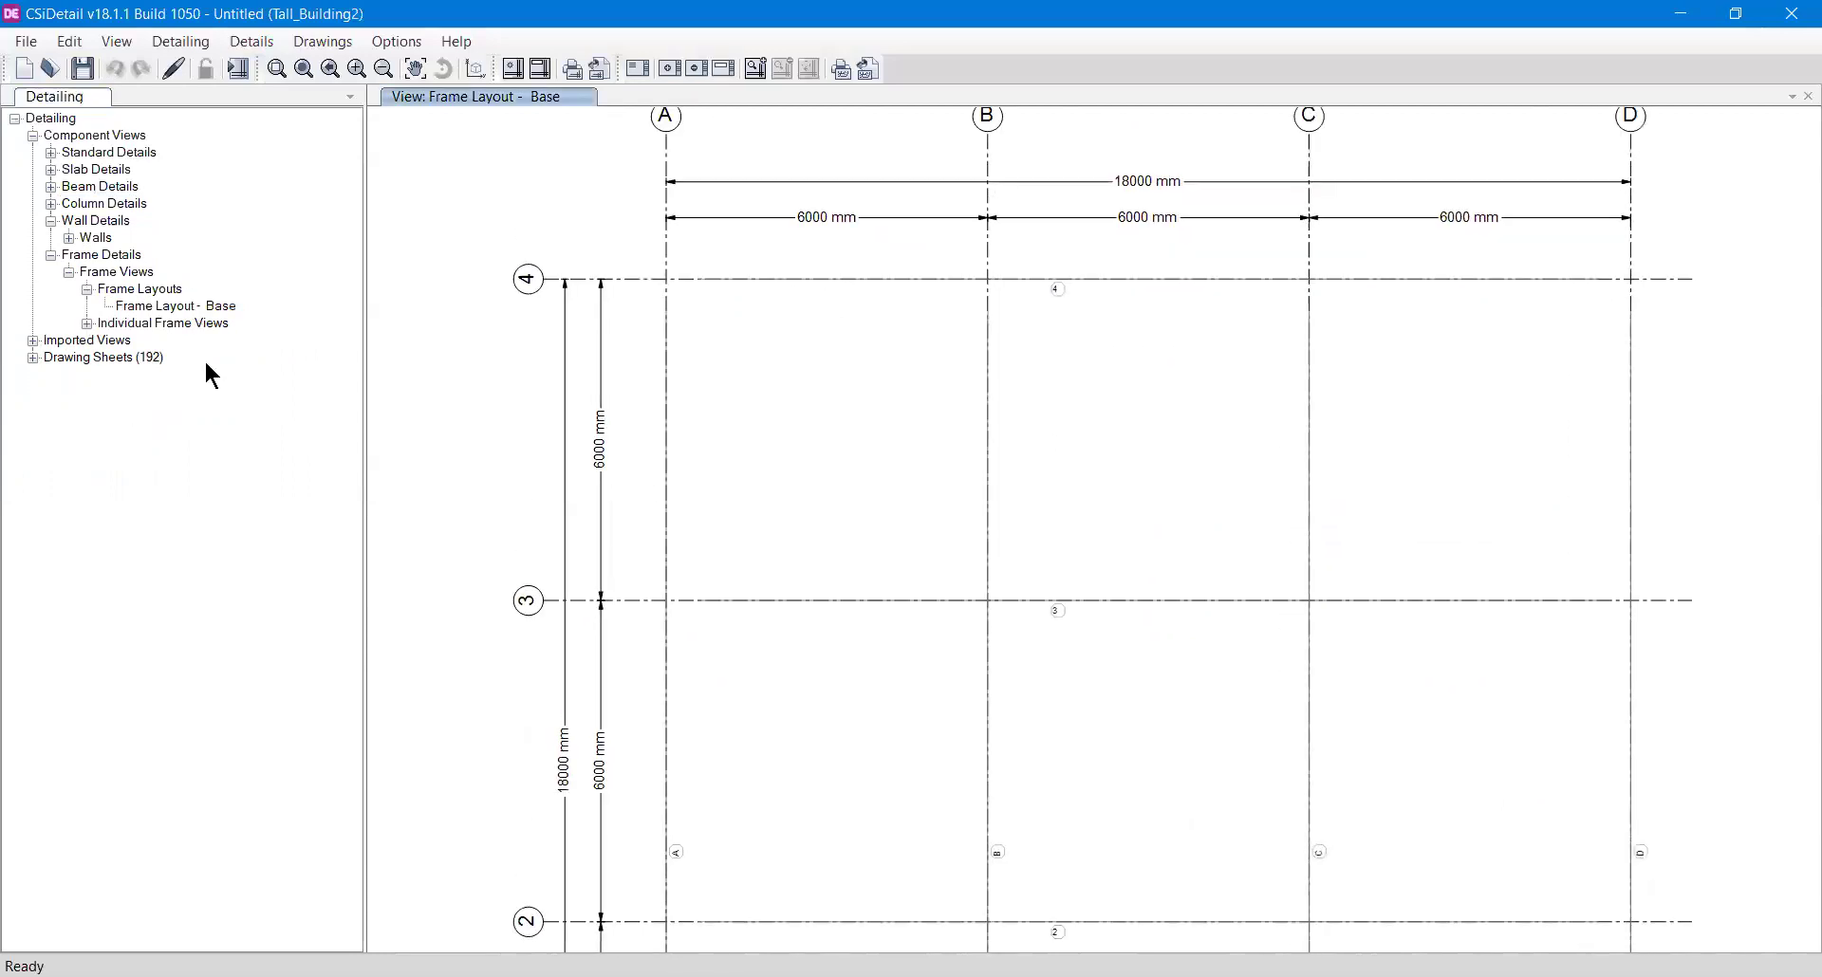
- Browse the Drawing Sheets (192) list and open the sheet Concrete Beam Elevations and Sections (103 of 109) at 2CB5:Section A
{"action": "left_click", "coordinate": [132, 373]}
{"action": "double_click", "coordinate": [127, 361]}
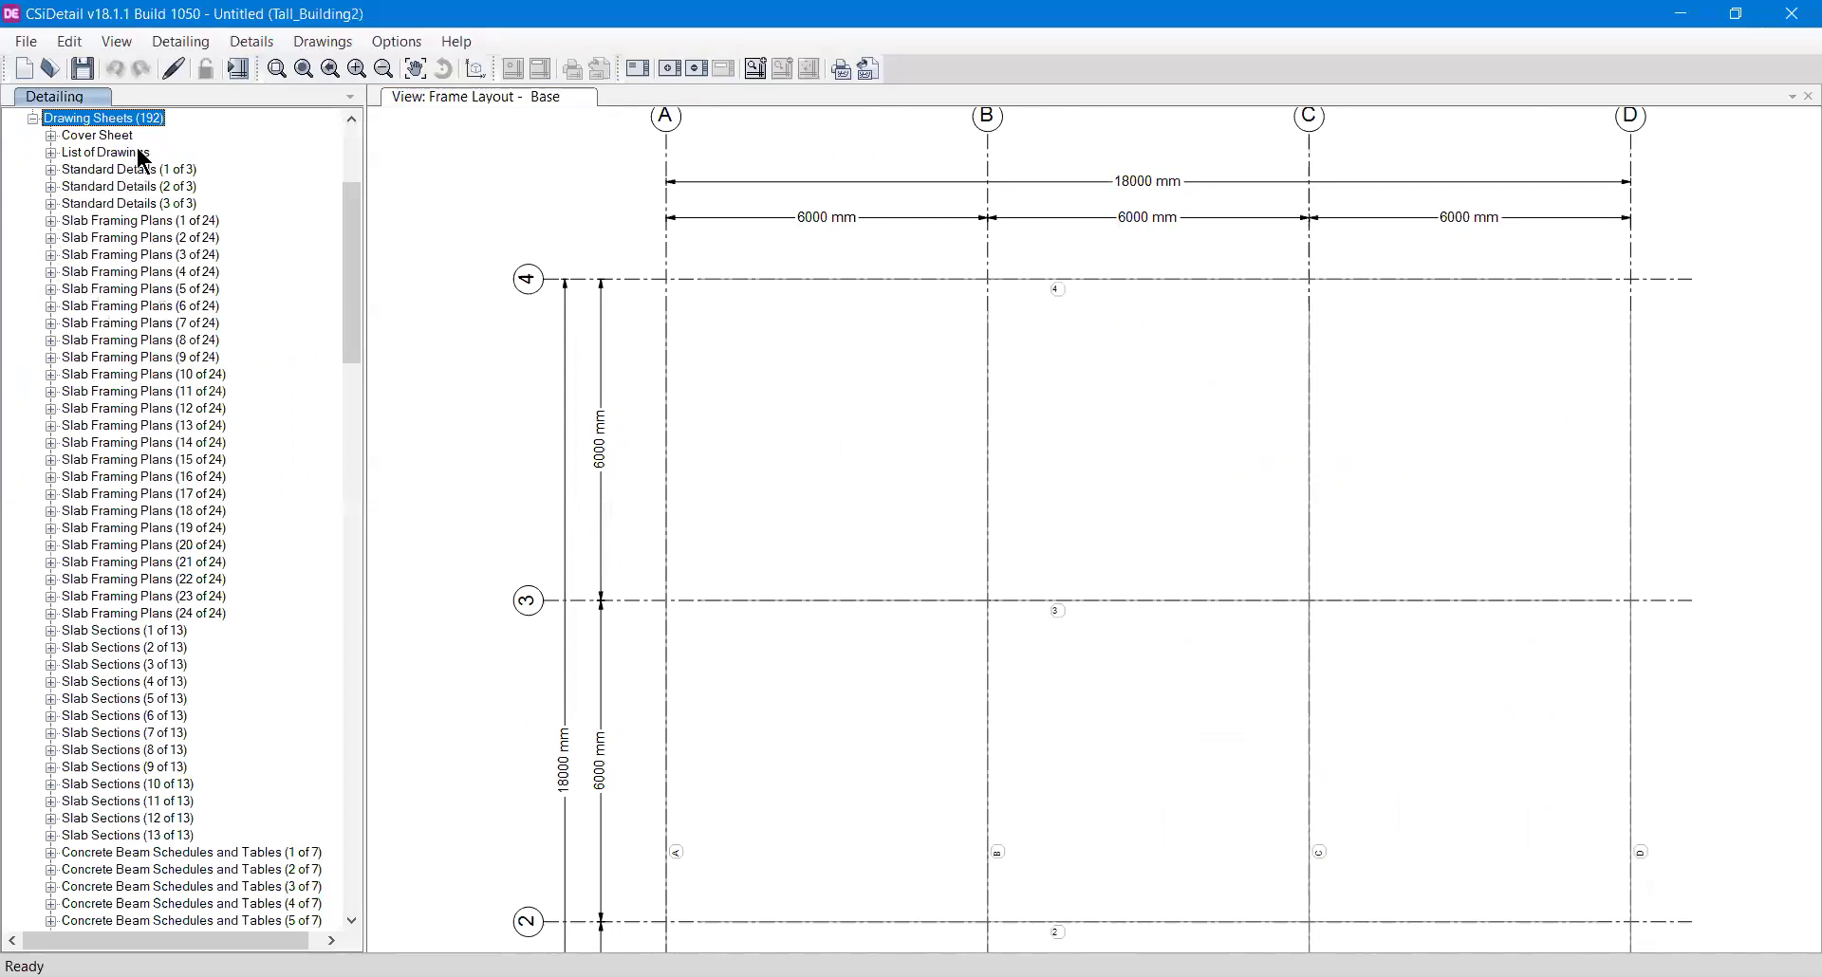
{"action": "scroll", "coordinate": [216, 845], "scroll_direction": "down", "scroll_amount": 20}
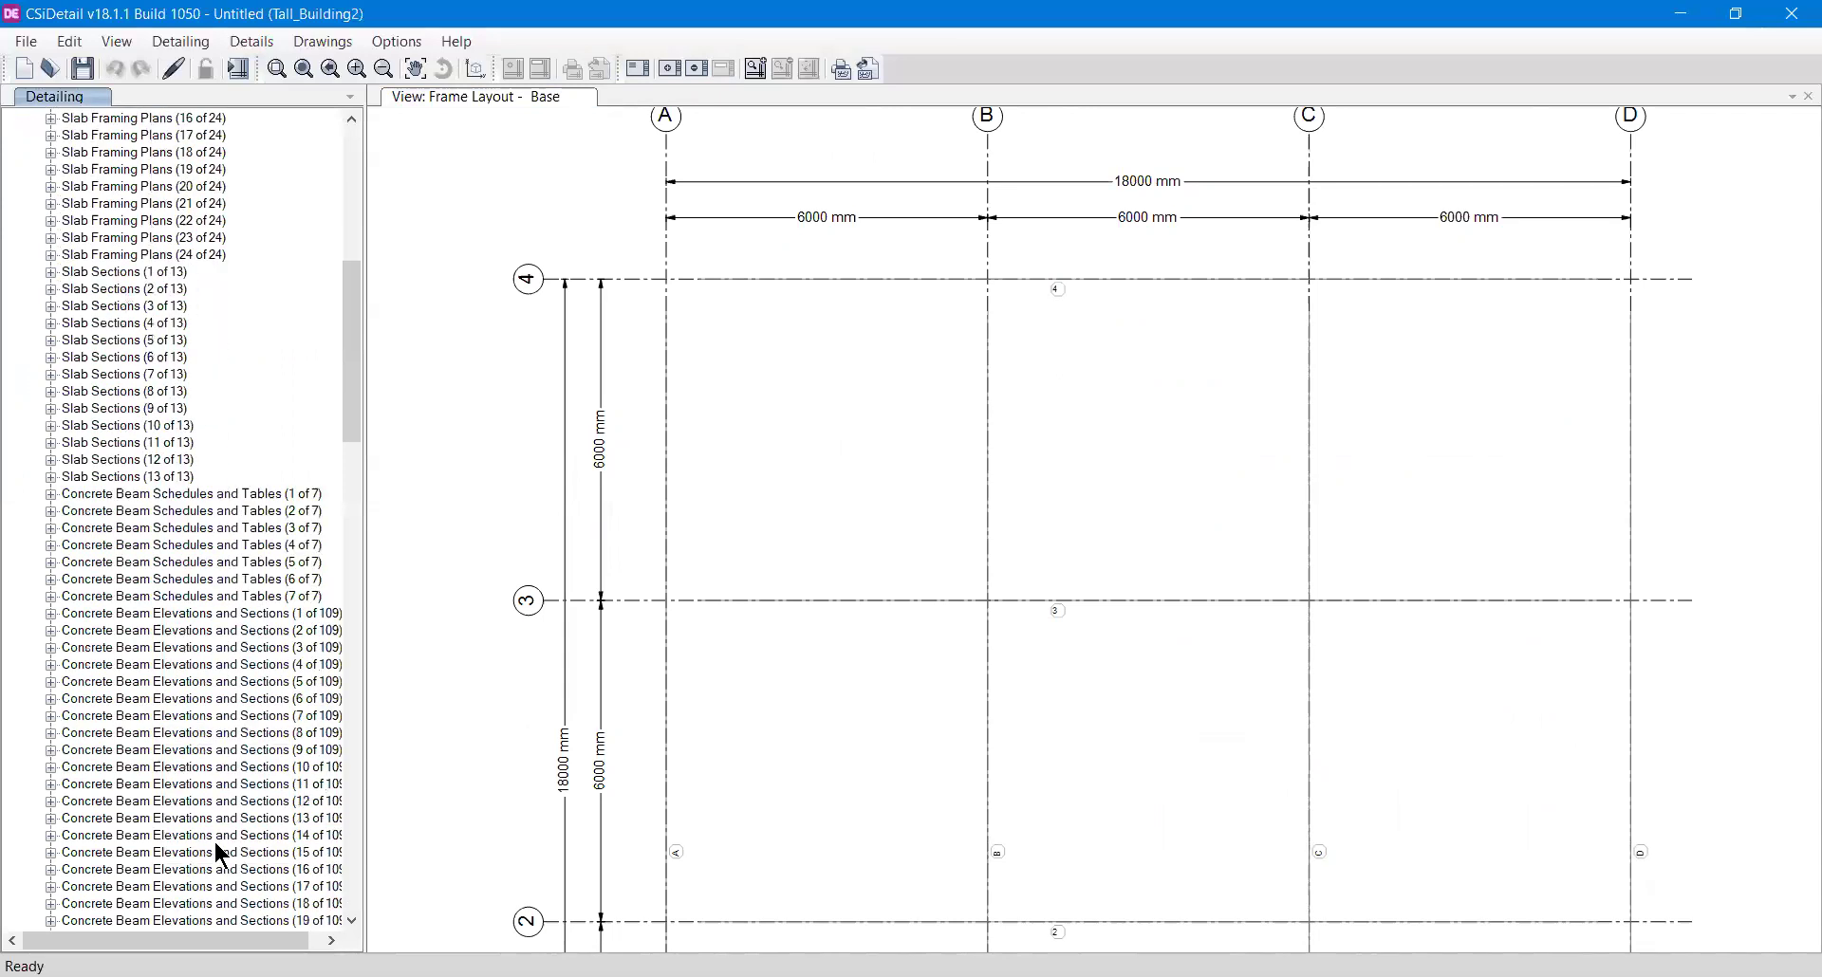
{"action": "scroll", "coordinate": [212, 835], "scroll_direction": "down", "scroll_amount": 18}
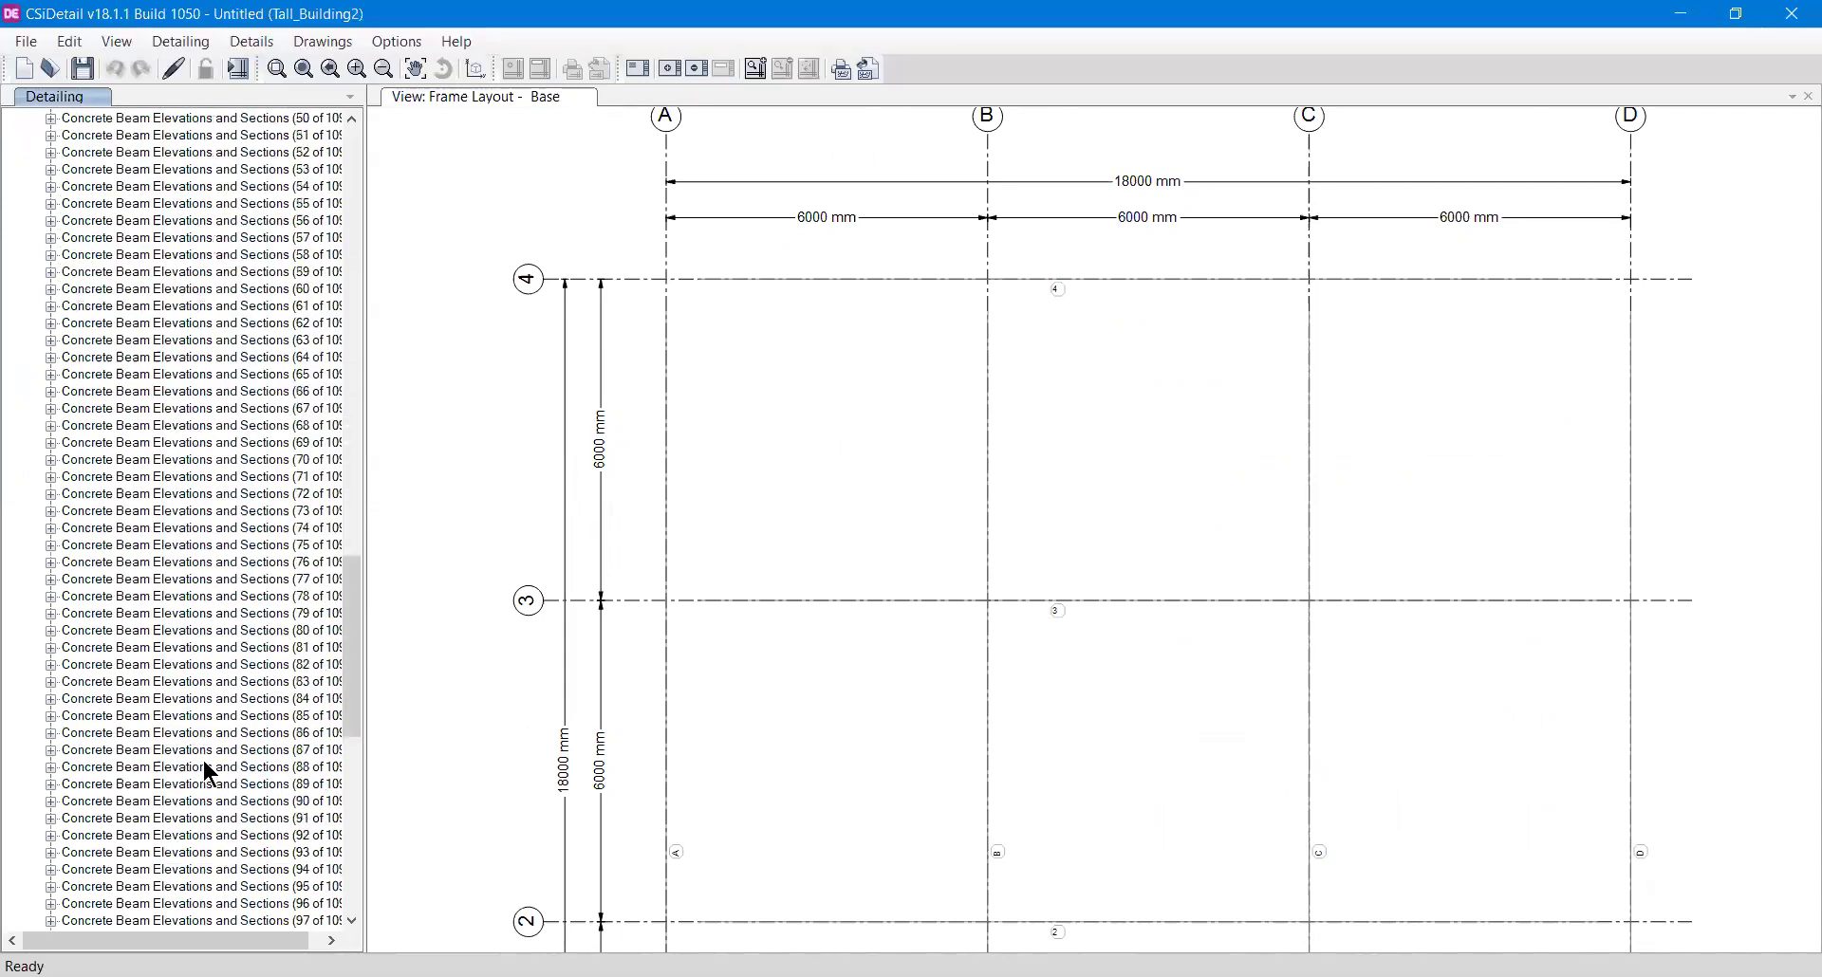
{"action": "left_click", "coordinate": [51, 563]}
{"action": "left_click", "coordinate": [123, 579]}
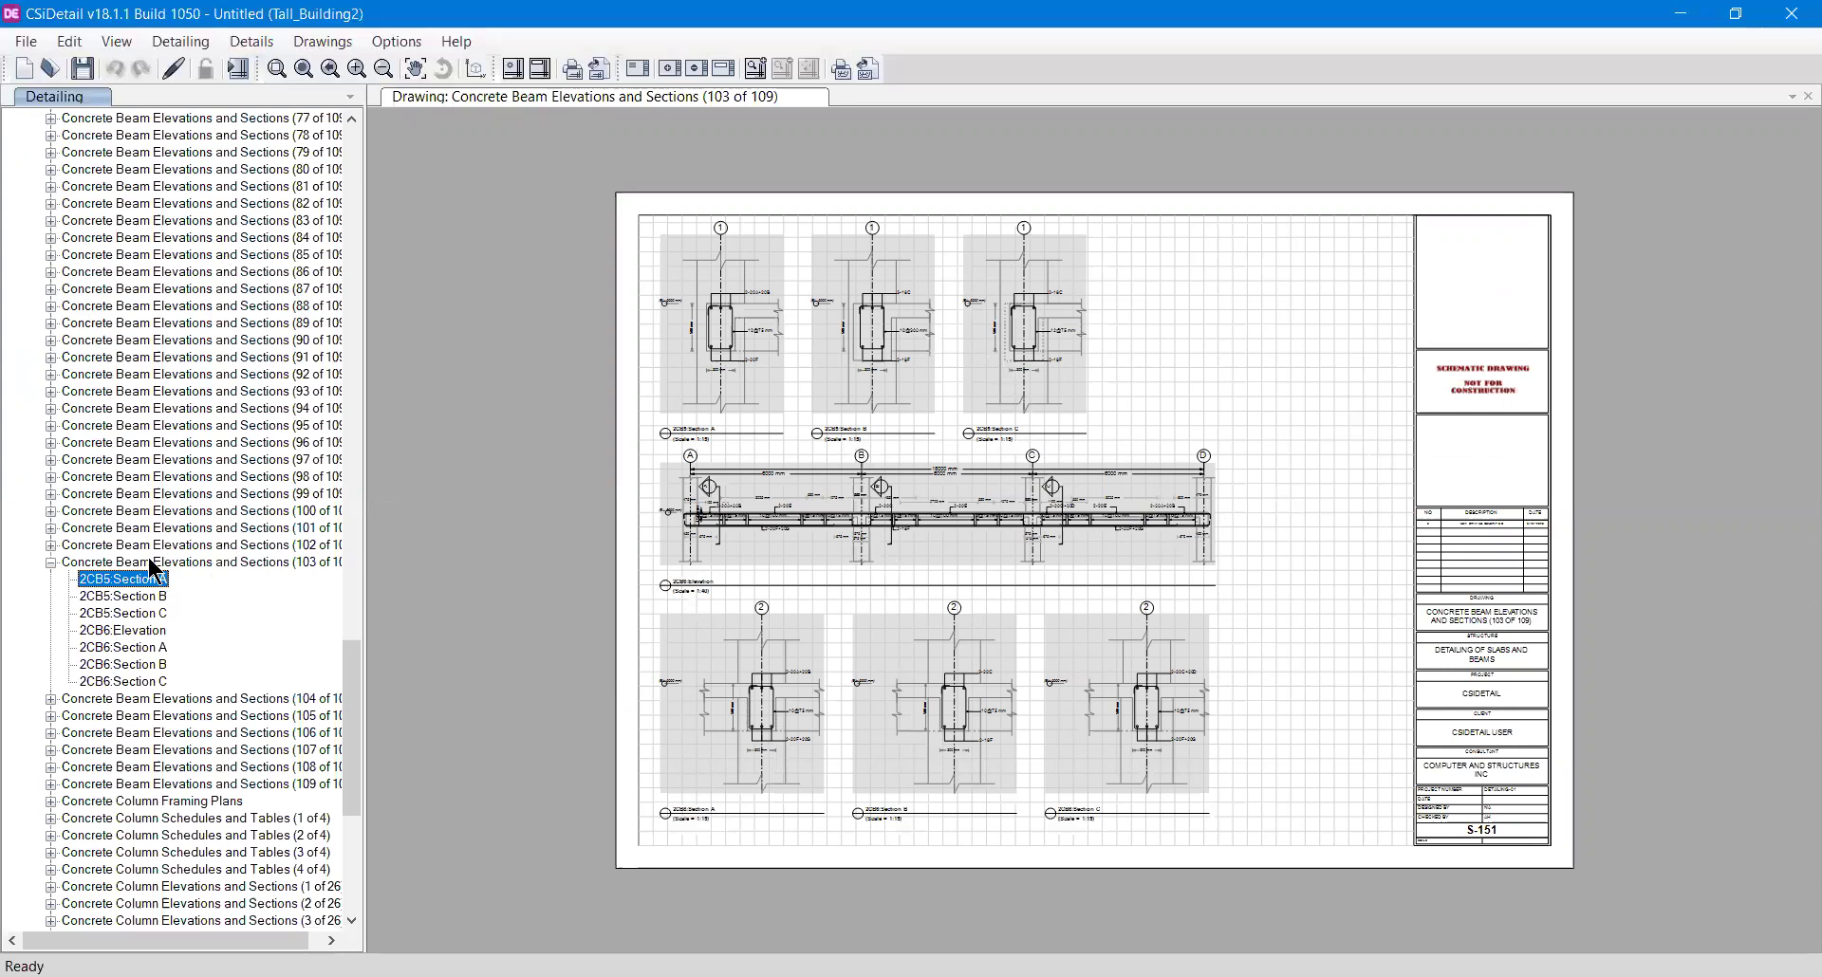
- Collapse the beam sheet's entry, and open the sheet Concrete Column Elevations and Sections (1 of 26) at CC1:Elevation-1
{"action": "left_click", "coordinate": [51, 562]}
{"action": "scroll", "coordinate": [140, 653], "scroll_direction": "down", "scroll_amount": 6}
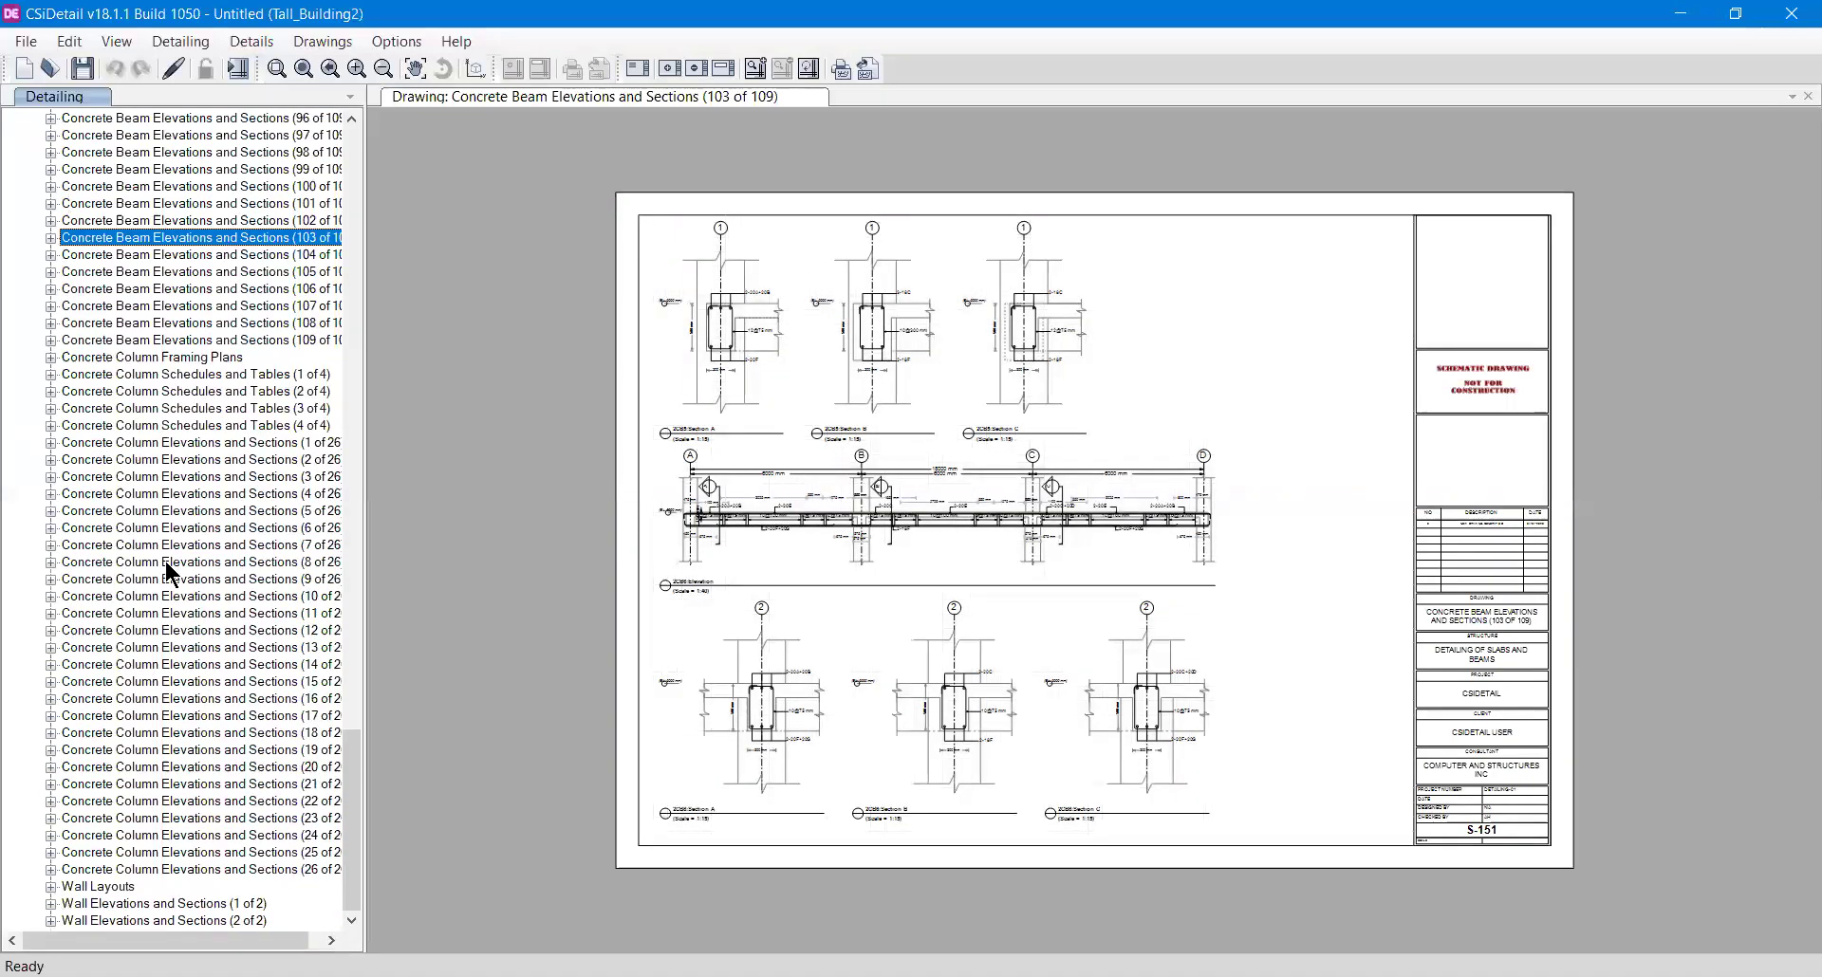
{"action": "left_click", "coordinate": [314, 940]}
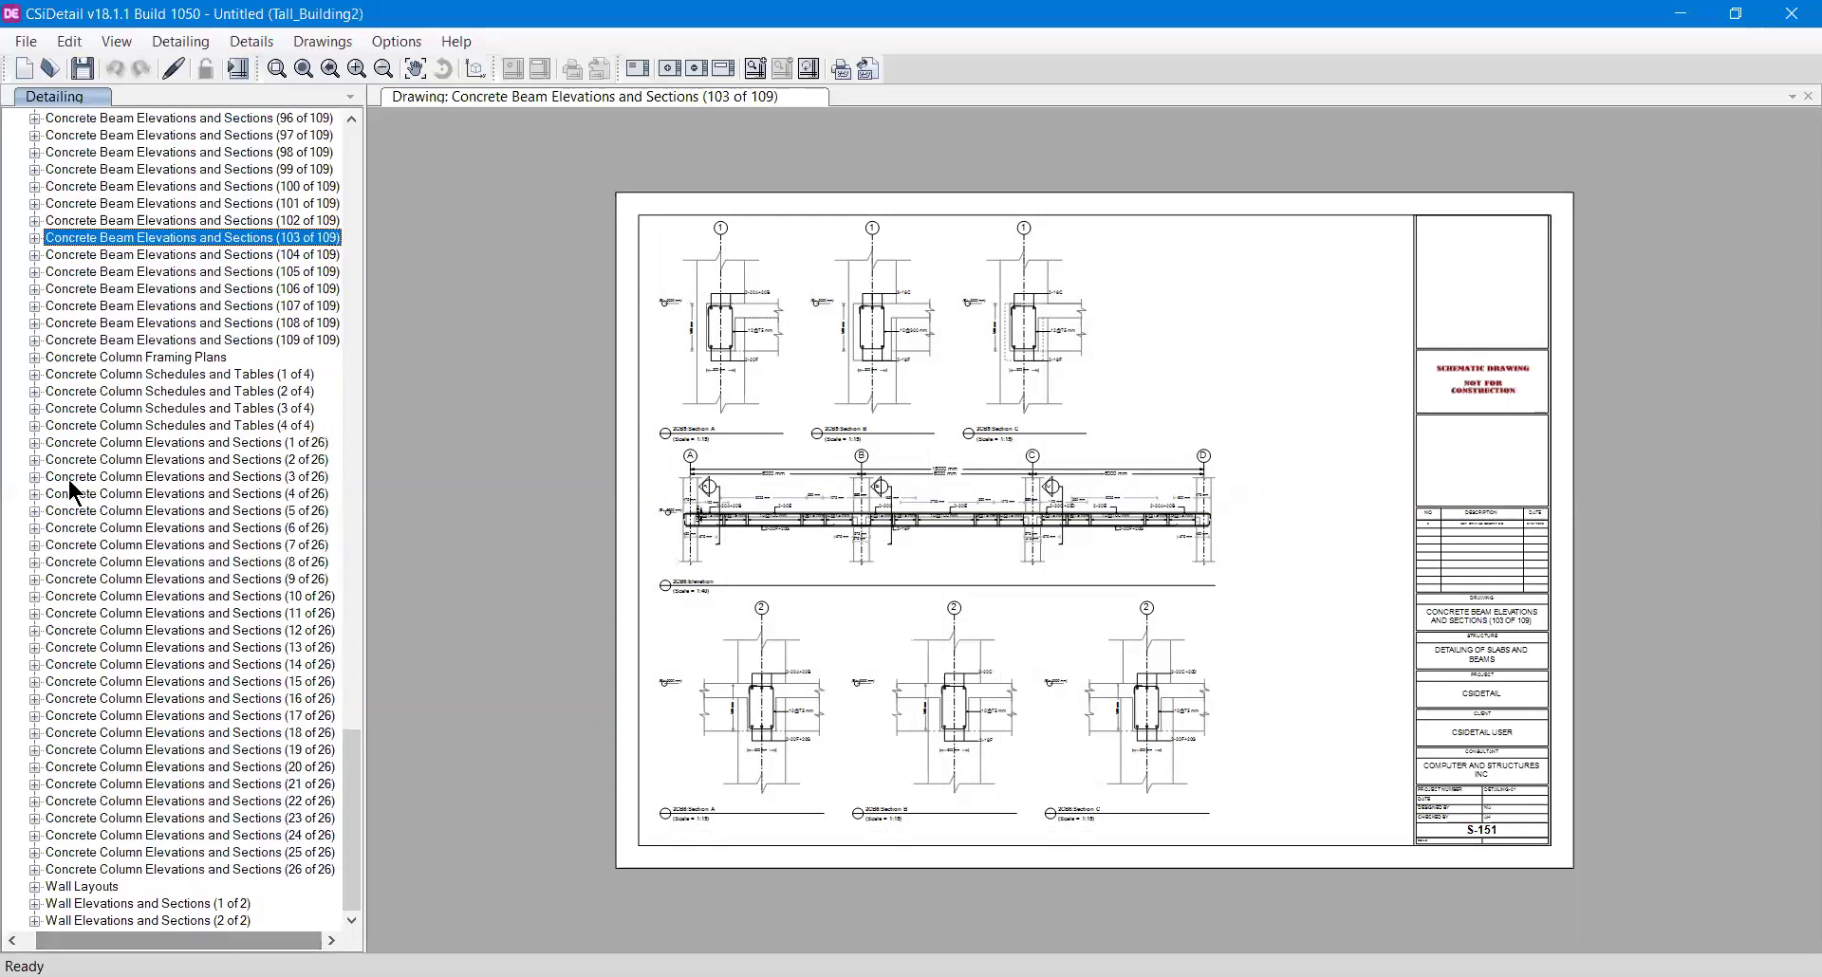
{"action": "left_click", "coordinate": [35, 442]}
{"action": "left_click", "coordinate": [128, 461]}
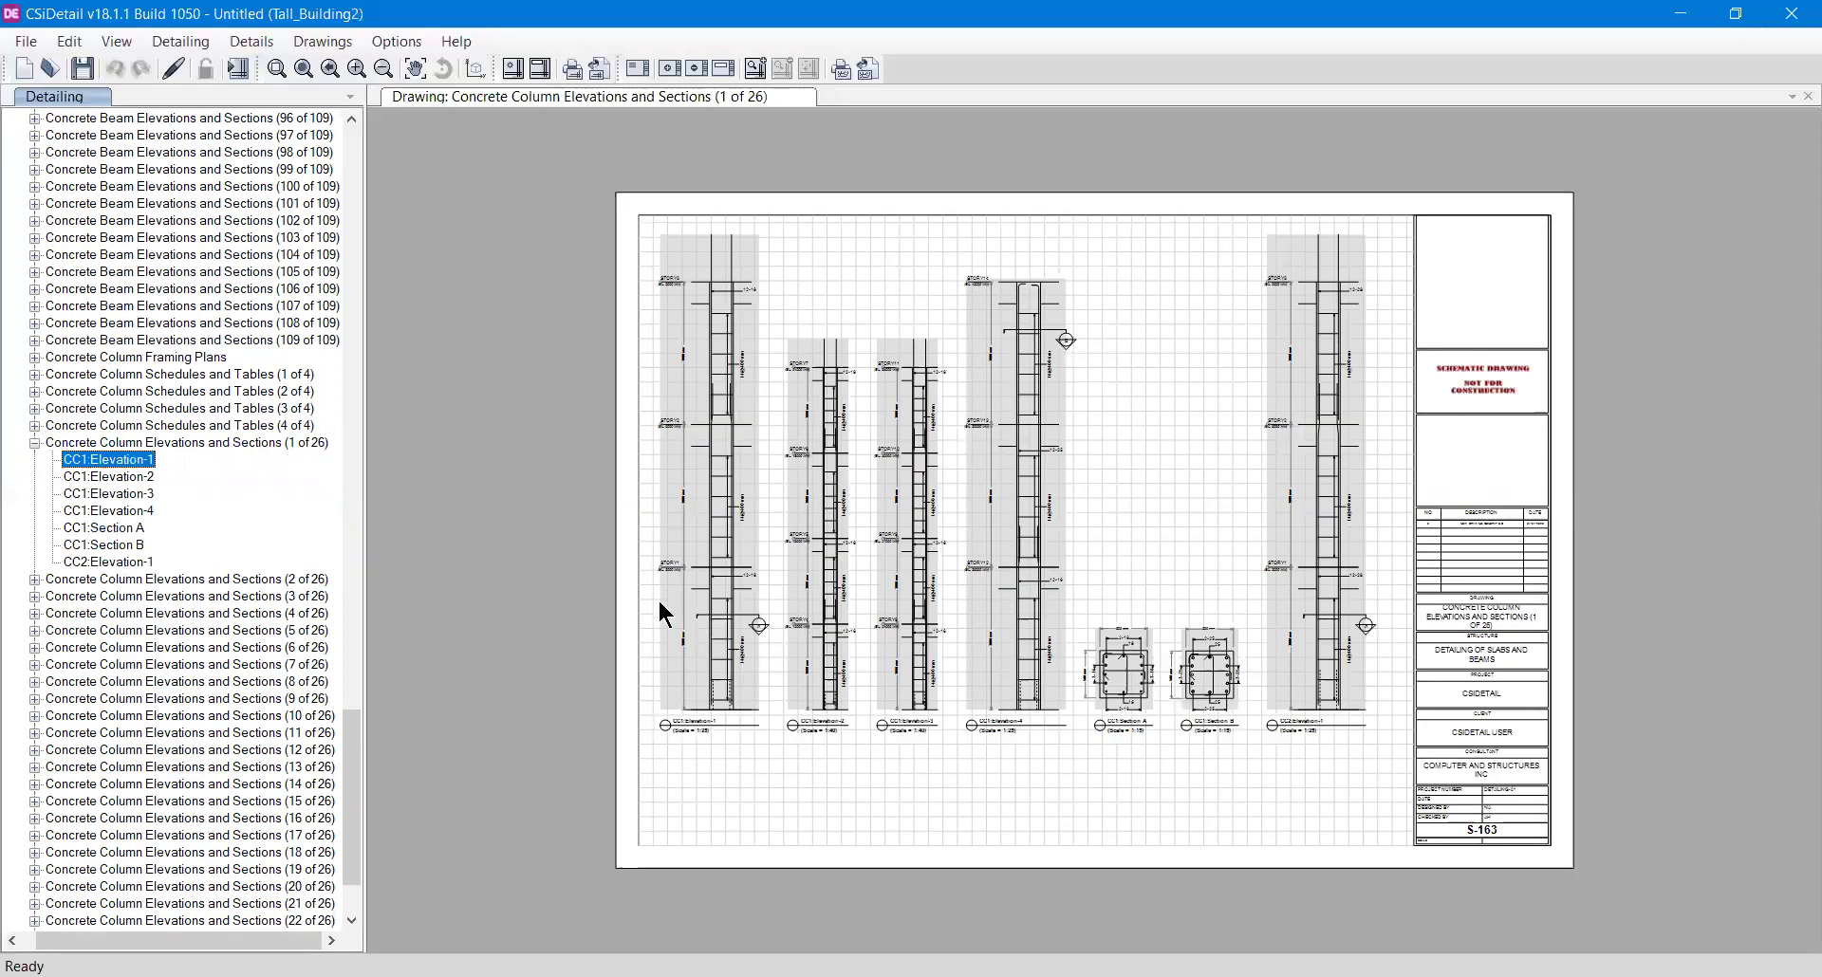
- Select CC1:Elevation-2 in the sheet's view list, and shift the CC1:Elevation-1 view lower on the column sheet
{"action": "left_click", "coordinate": [116, 476]}
{"action": "scroll", "coordinate": [735, 549], "scroll_direction": "up", "scroll_amount": 1}
{"action": "scroll", "coordinate": [736, 547], "scroll_direction": "up", "scroll_amount": 1}
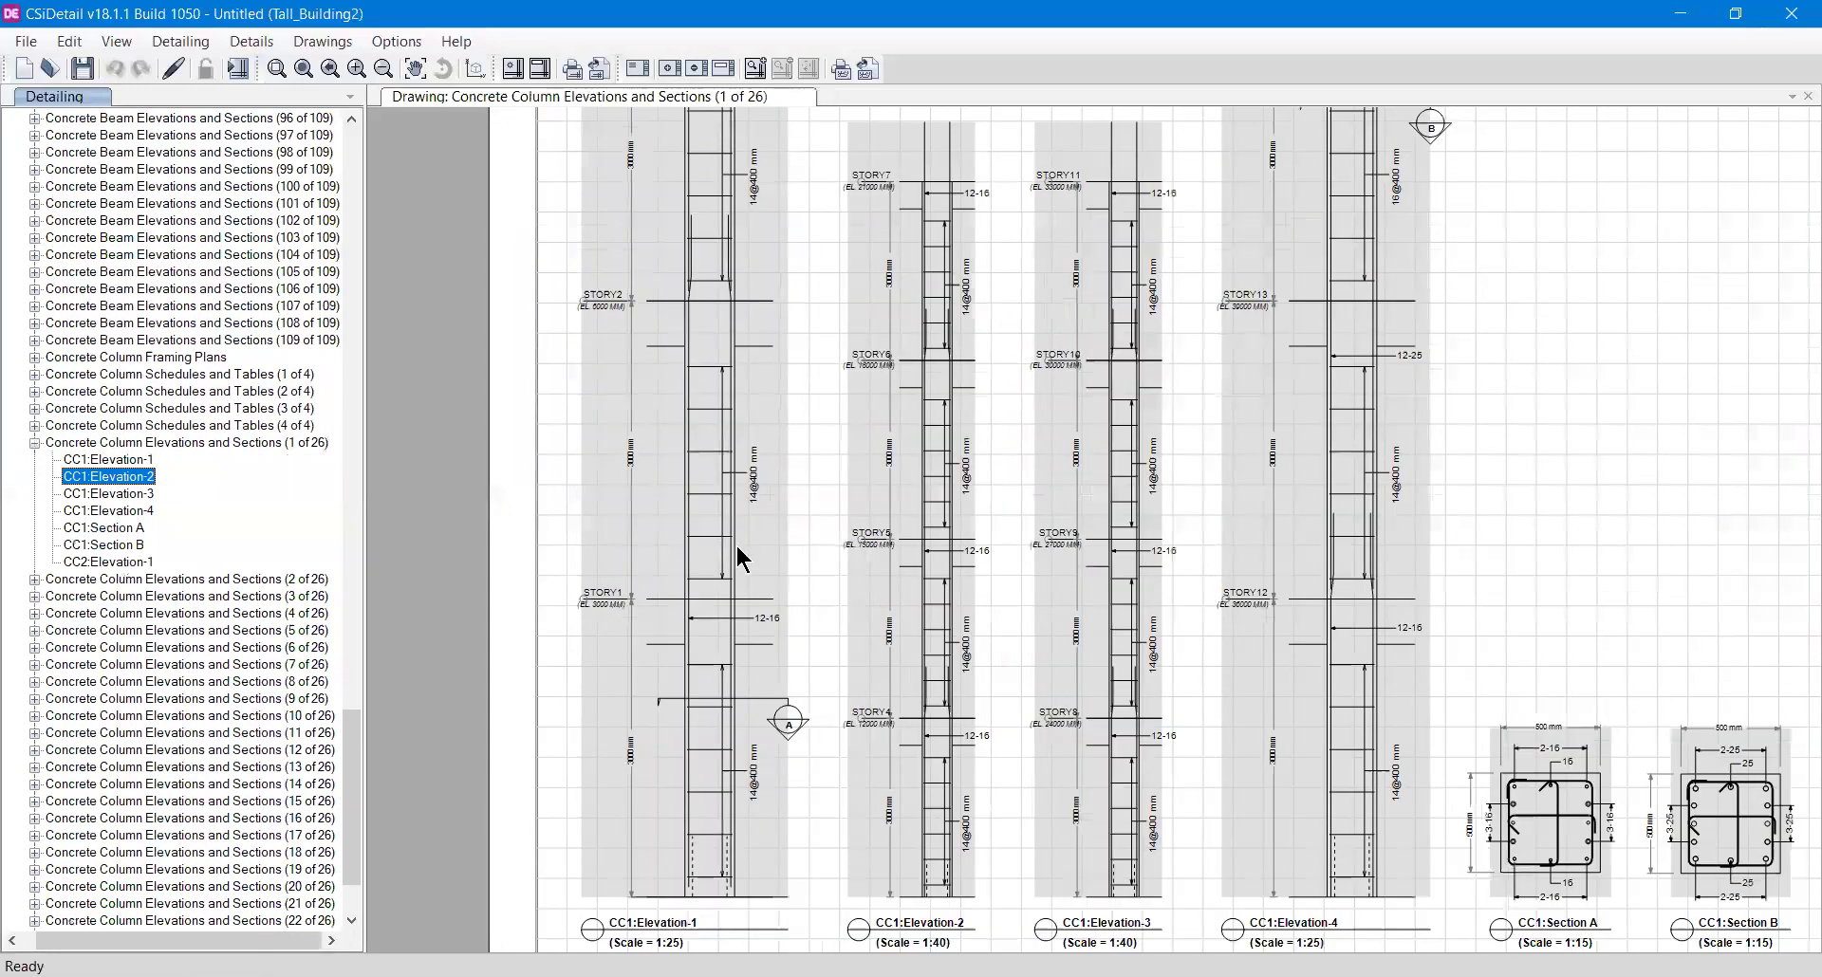
{"action": "scroll", "coordinate": [742, 552], "scroll_direction": "up", "scroll_amount": 1}
{"action": "left_click_drag", "start_coordinate": [705, 596], "coordinate": [676, 555]}
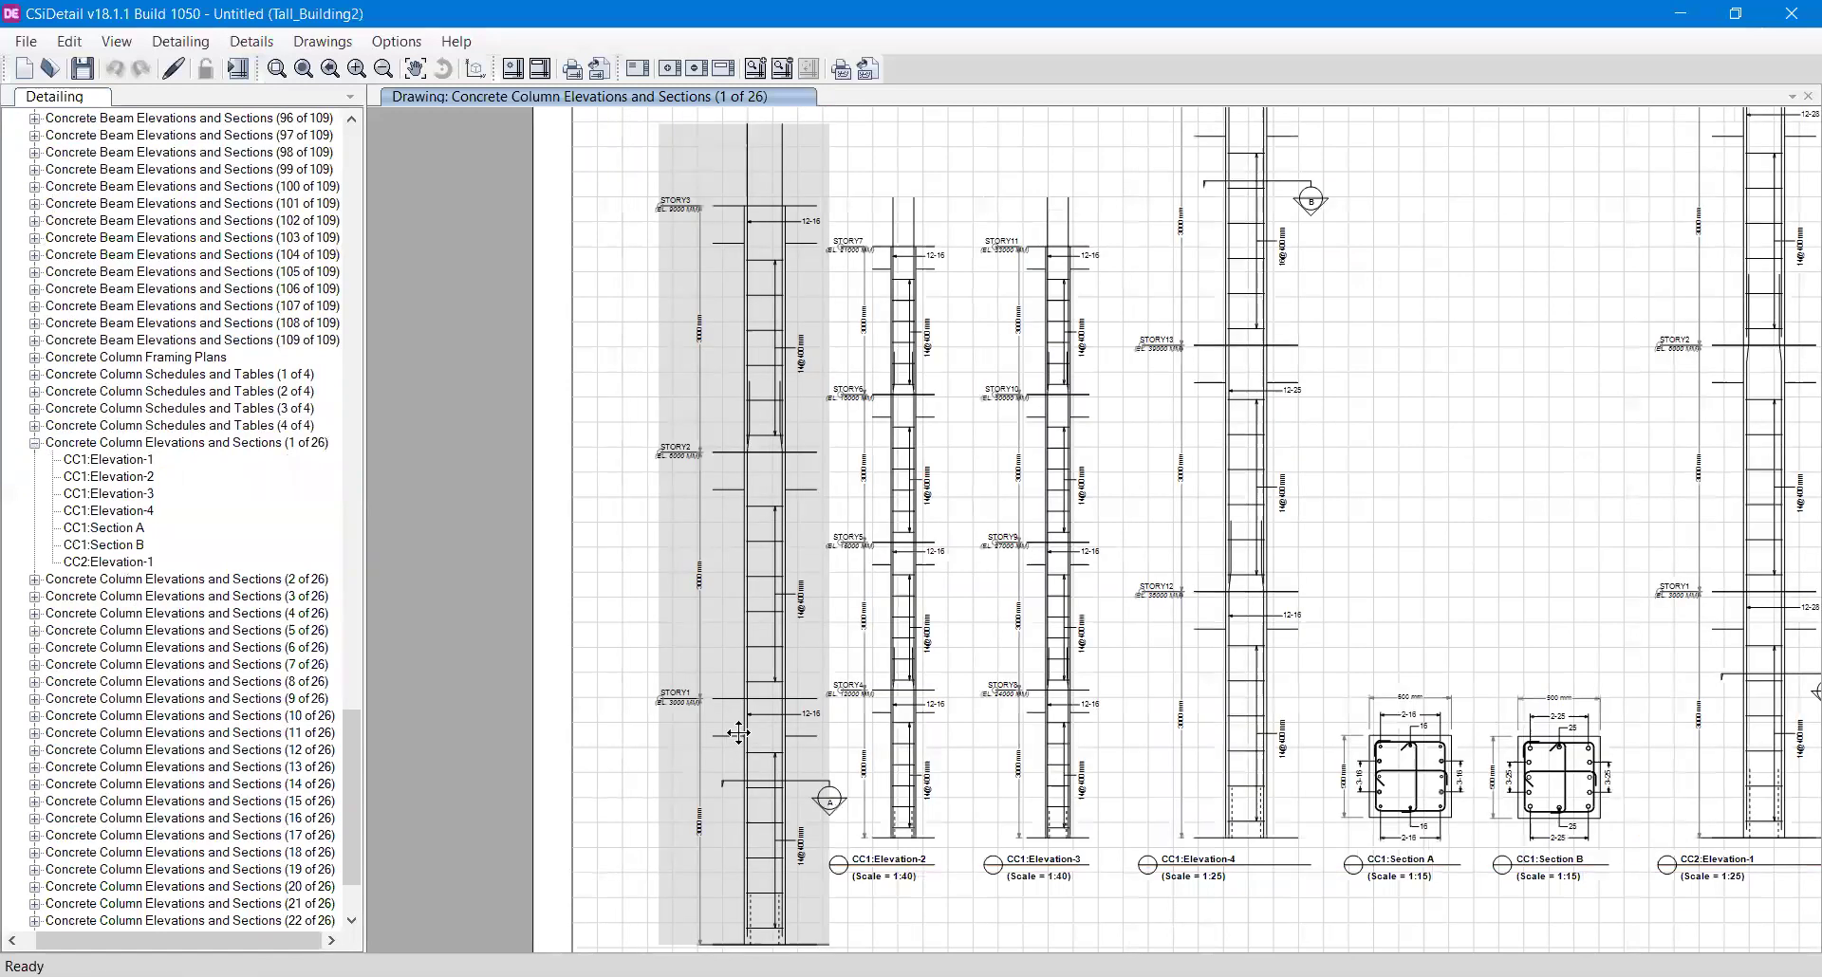
- Examine the CC1 elevations, sections A and B and their scale labels across the column sheet
{"action": "scroll", "coordinate": [1233, 707], "scroll_direction": "down", "scroll_amount": 2}
{"action": "scroll", "coordinate": [1281, 669], "scroll_direction": "up", "scroll_amount": 1}
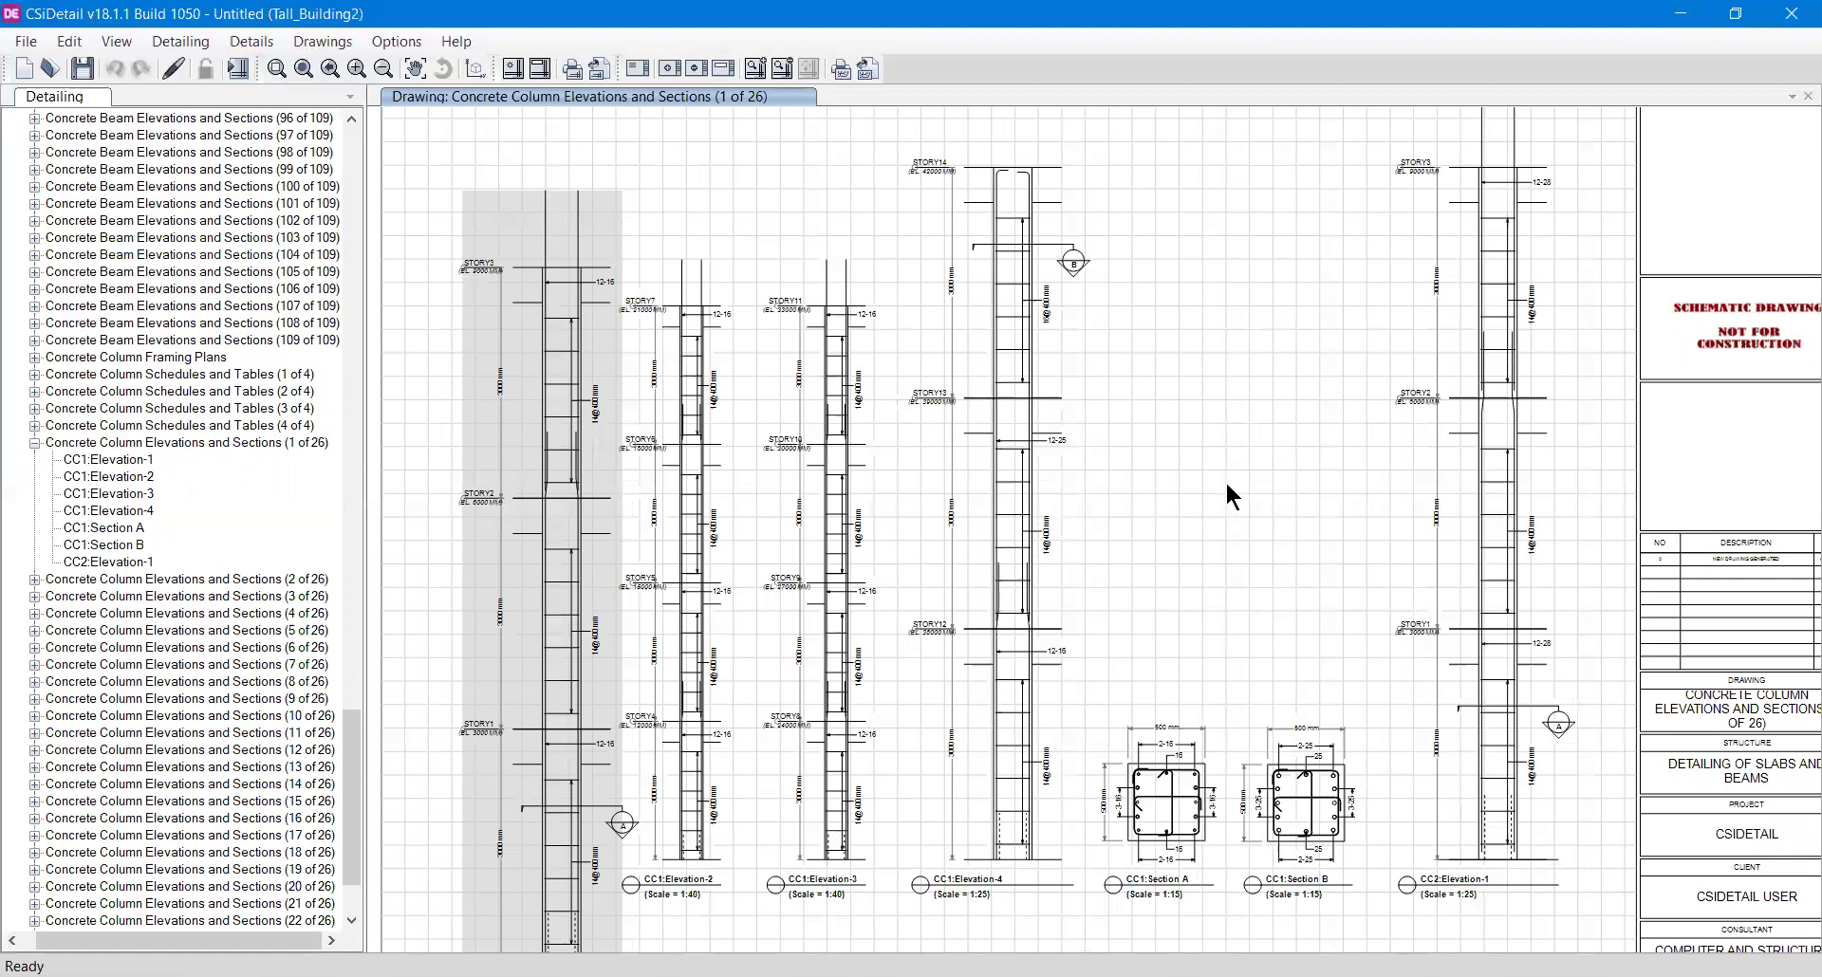
{"action": "middle_click_drag", "start_coordinate": [1034, 891], "coordinate": [1053, 799]}
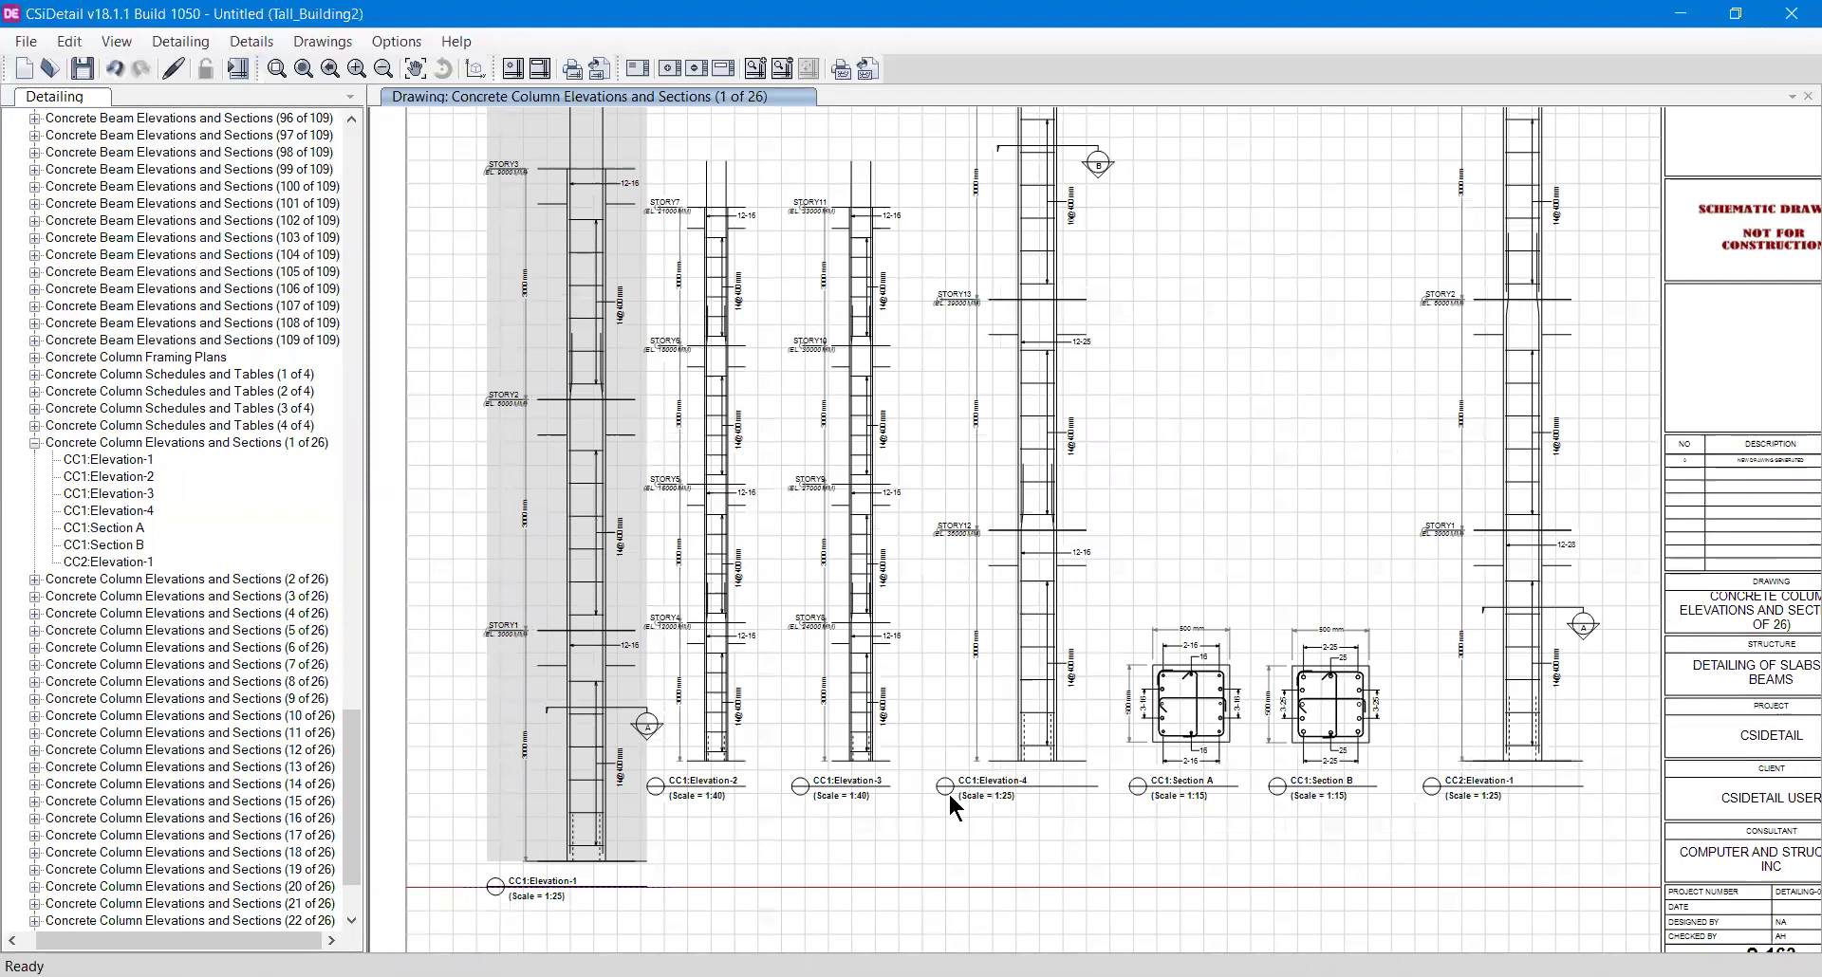
{"action": "scroll", "coordinate": [831, 805], "scroll_direction": "up", "scroll_amount": 1}
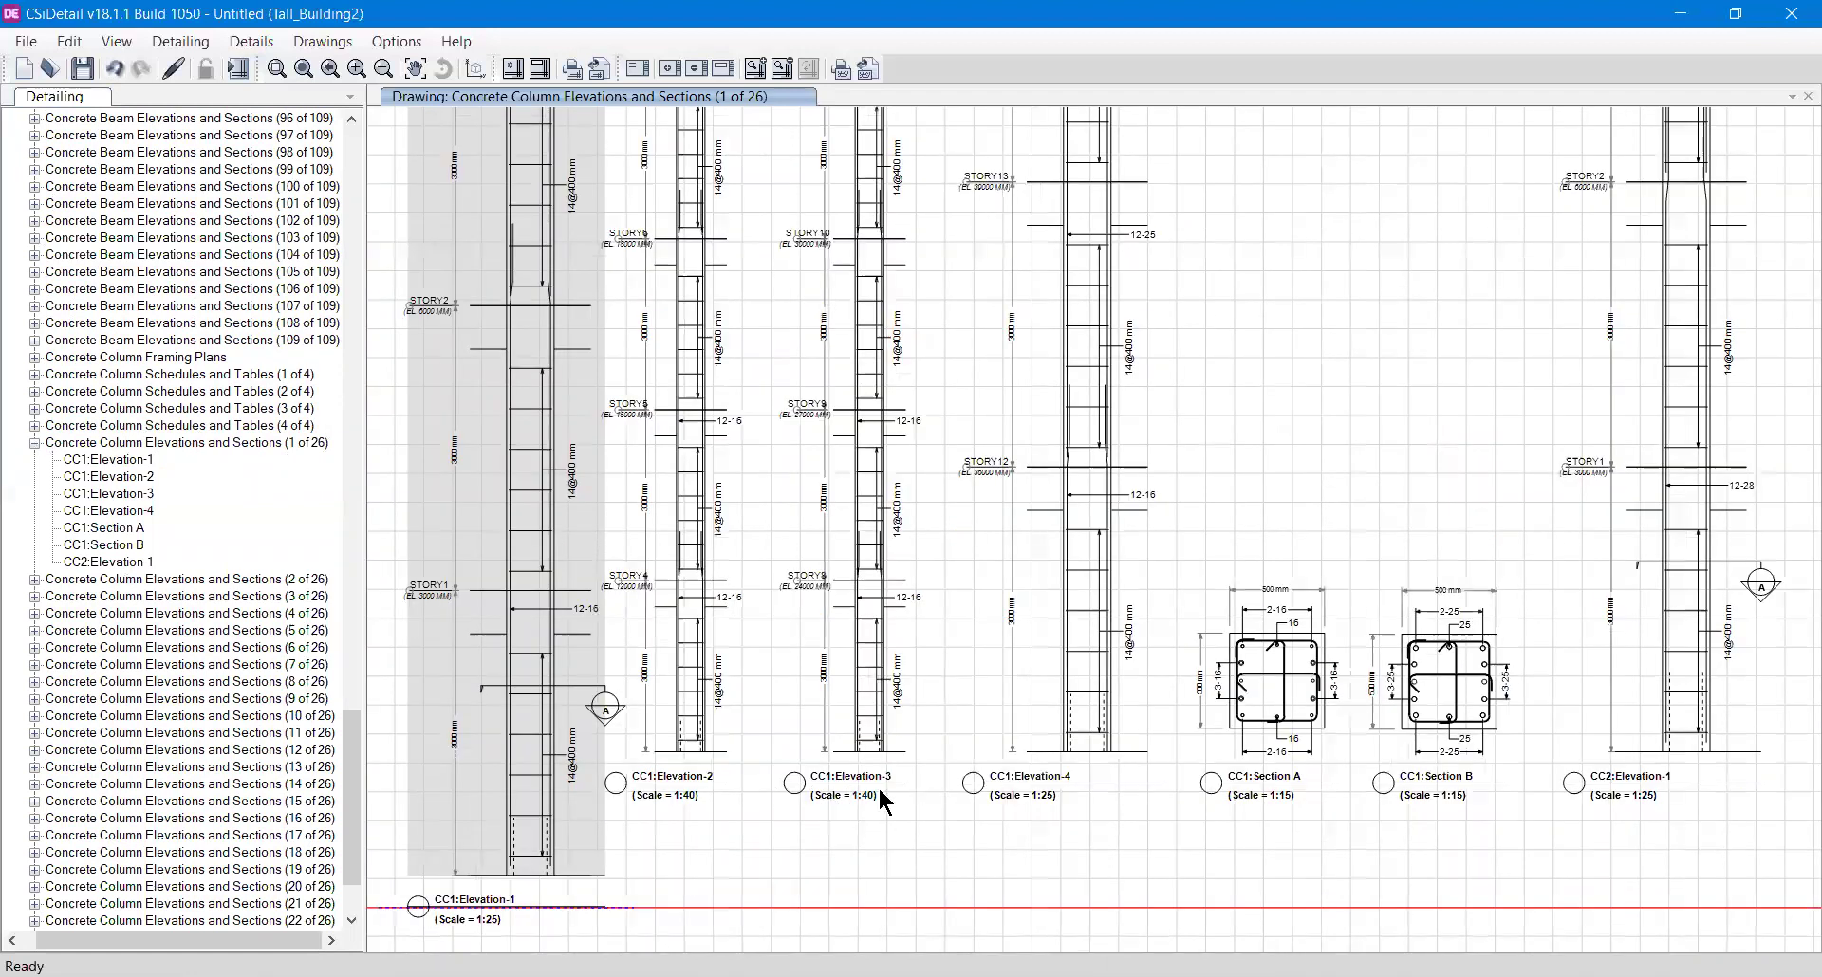
{"action": "middle_click_drag", "start_coordinate": [1023, 544], "coordinate": [1039, 629]}
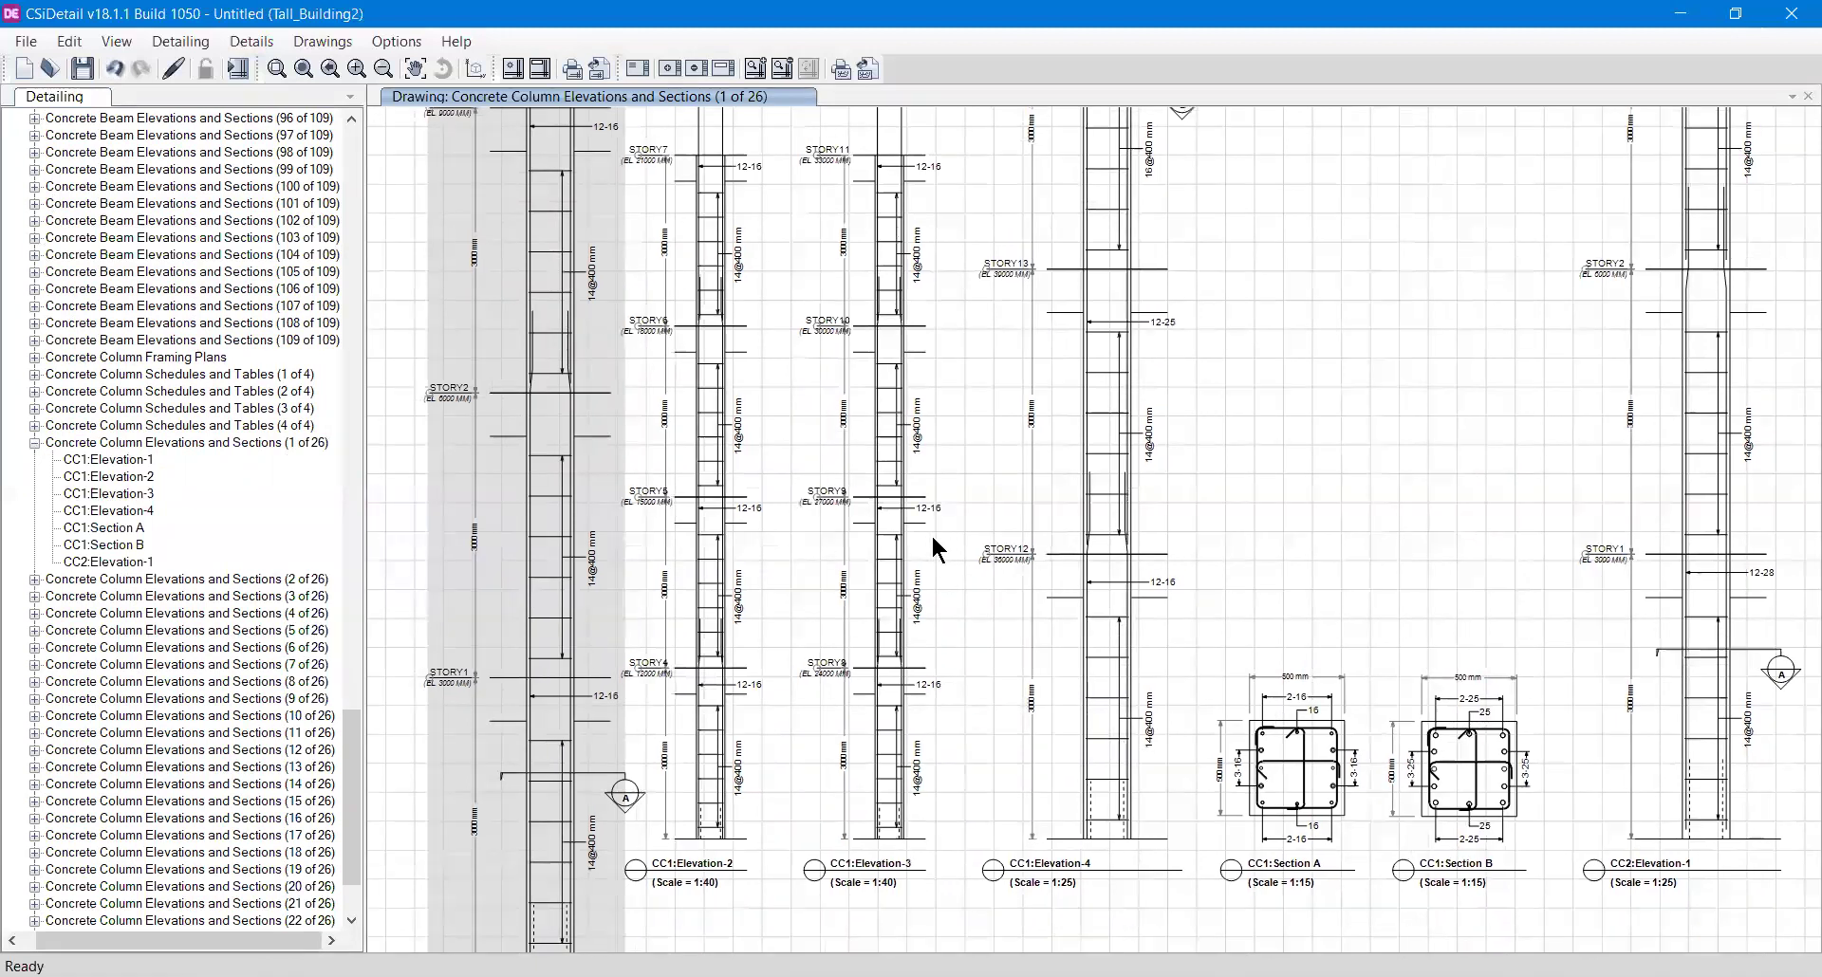
- Go back through the drawing sheet list to its start, and collapse the Drawing Sheets (192) group
{"action": "scroll", "coordinate": [278, 366], "scroll_direction": "up", "scroll_amount": 3}
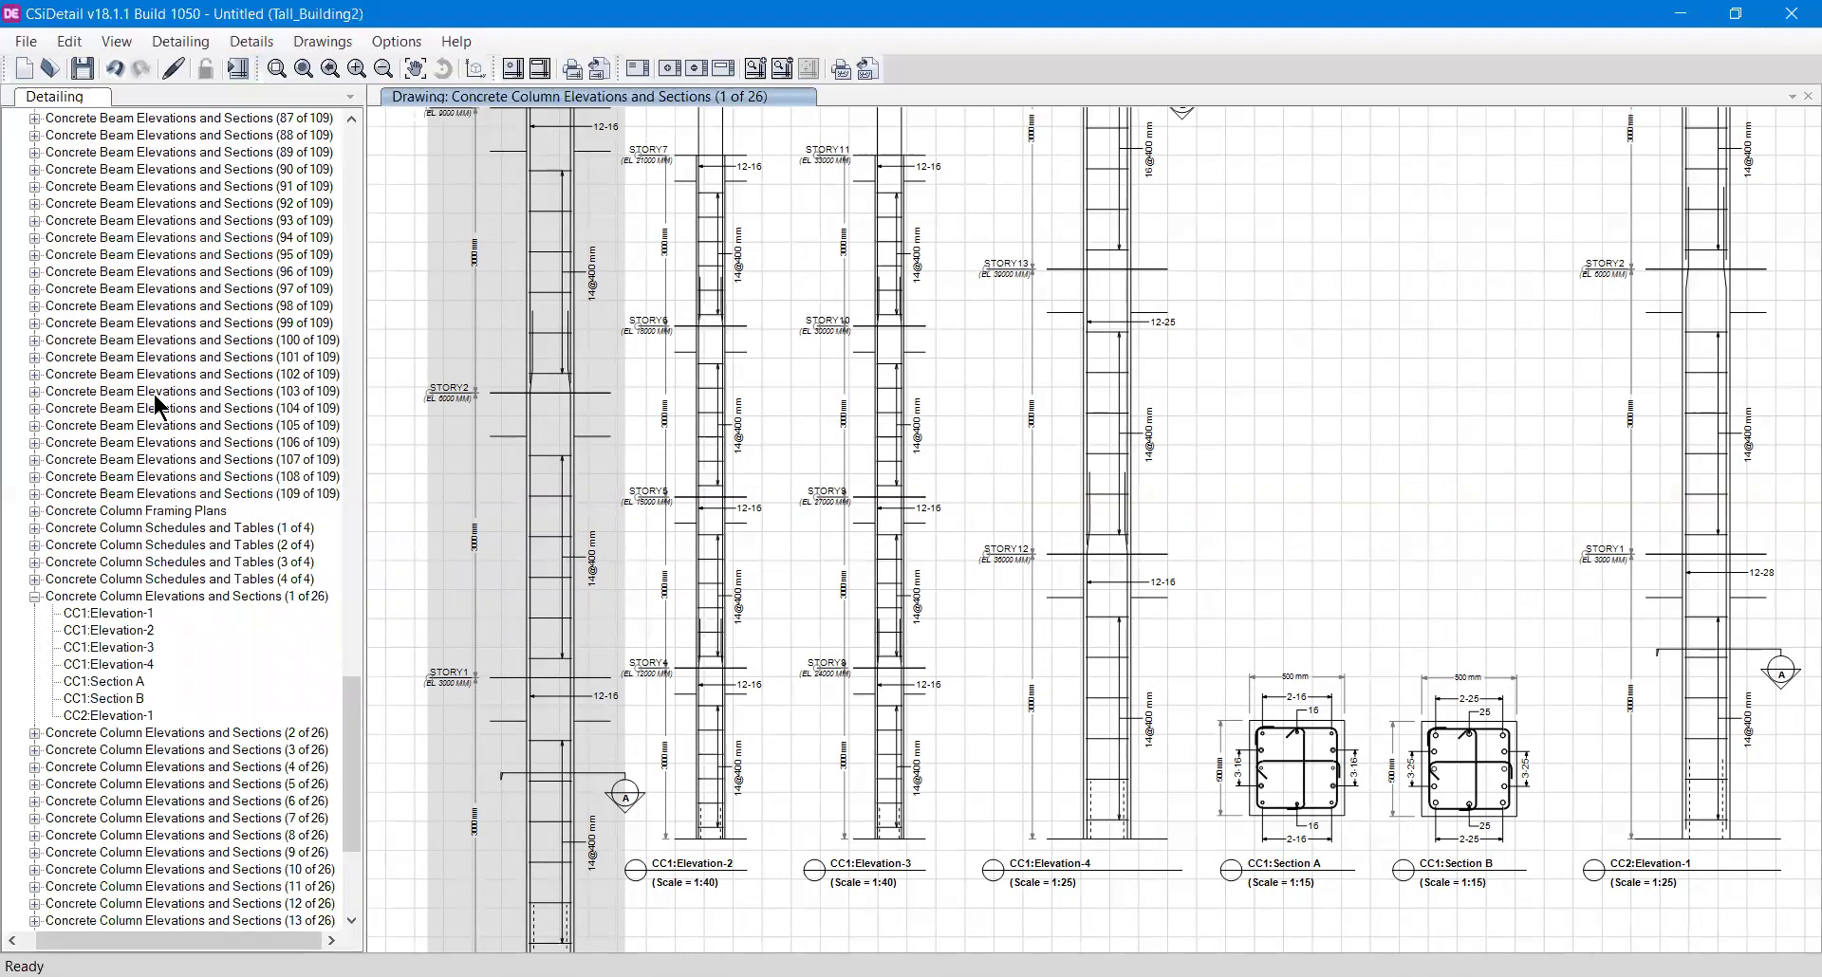
{"action": "scroll", "coordinate": [160, 408], "scroll_direction": "up", "scroll_amount": 2}
{"action": "scroll", "coordinate": [159, 408], "scroll_direction": "up", "scroll_amount": 20}
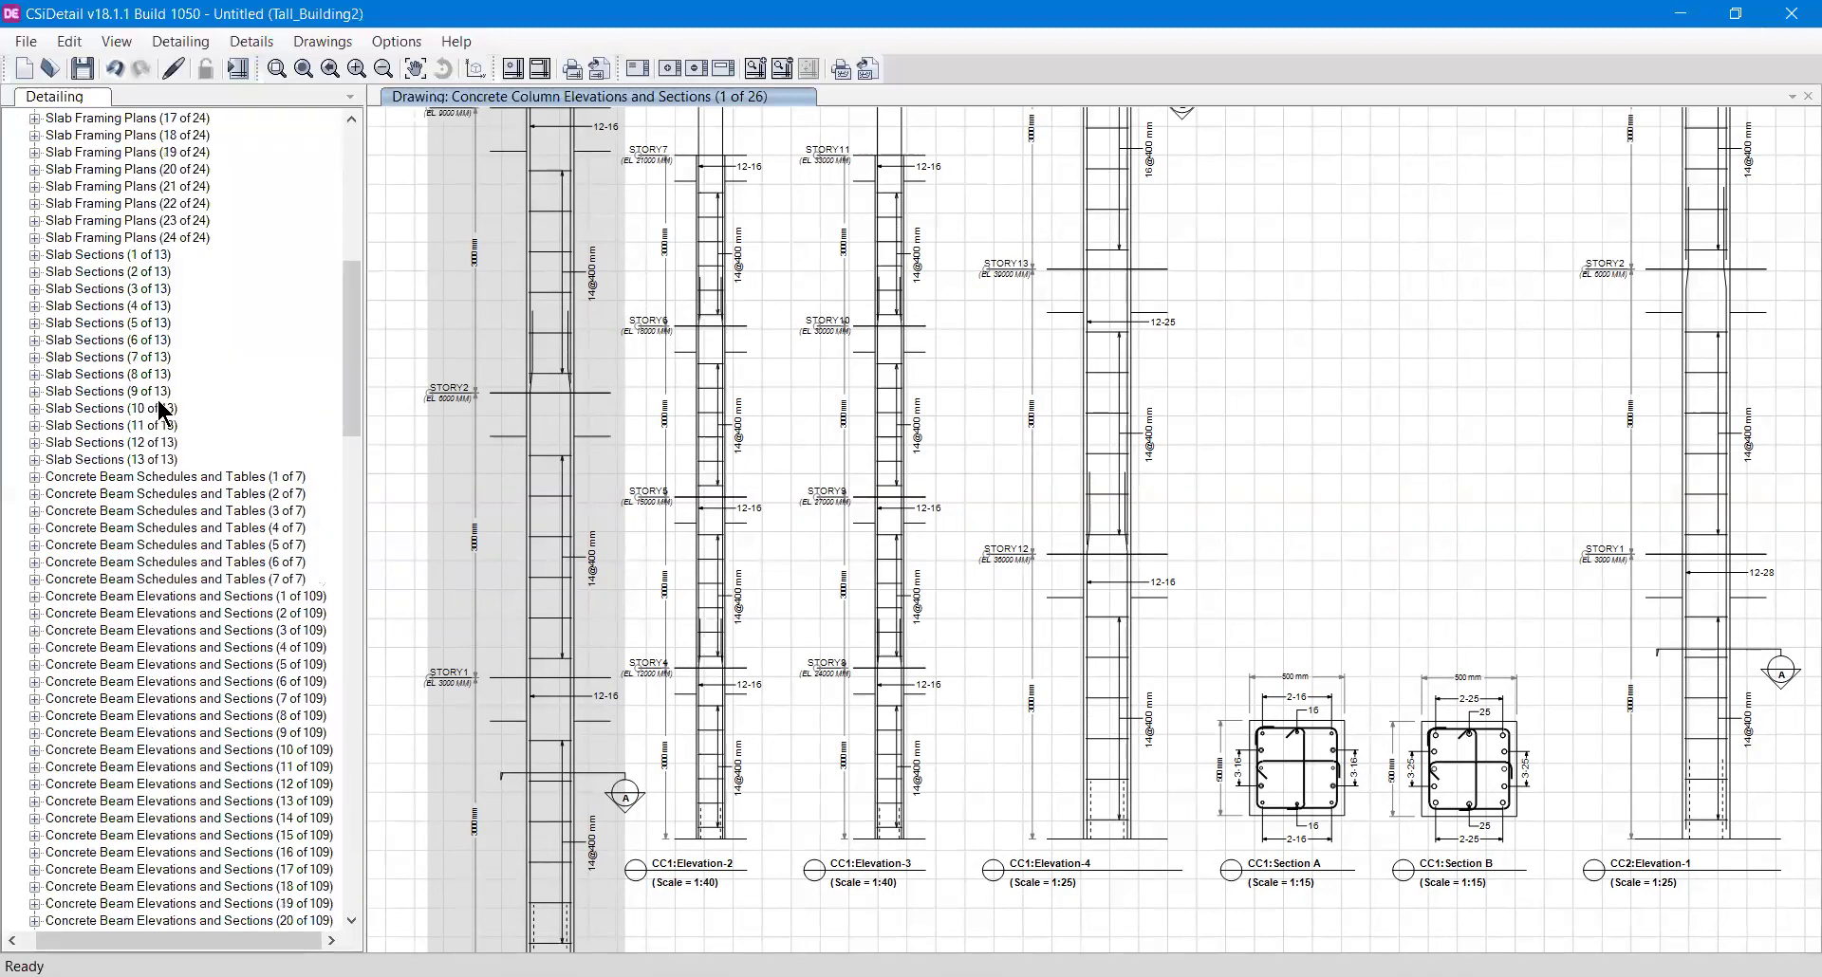
{"action": "scroll", "coordinate": [158, 401], "scroll_direction": "up", "scroll_amount": 7}
{"action": "scroll", "coordinate": [132, 361], "scroll_direction": "up", "scroll_amount": 6}
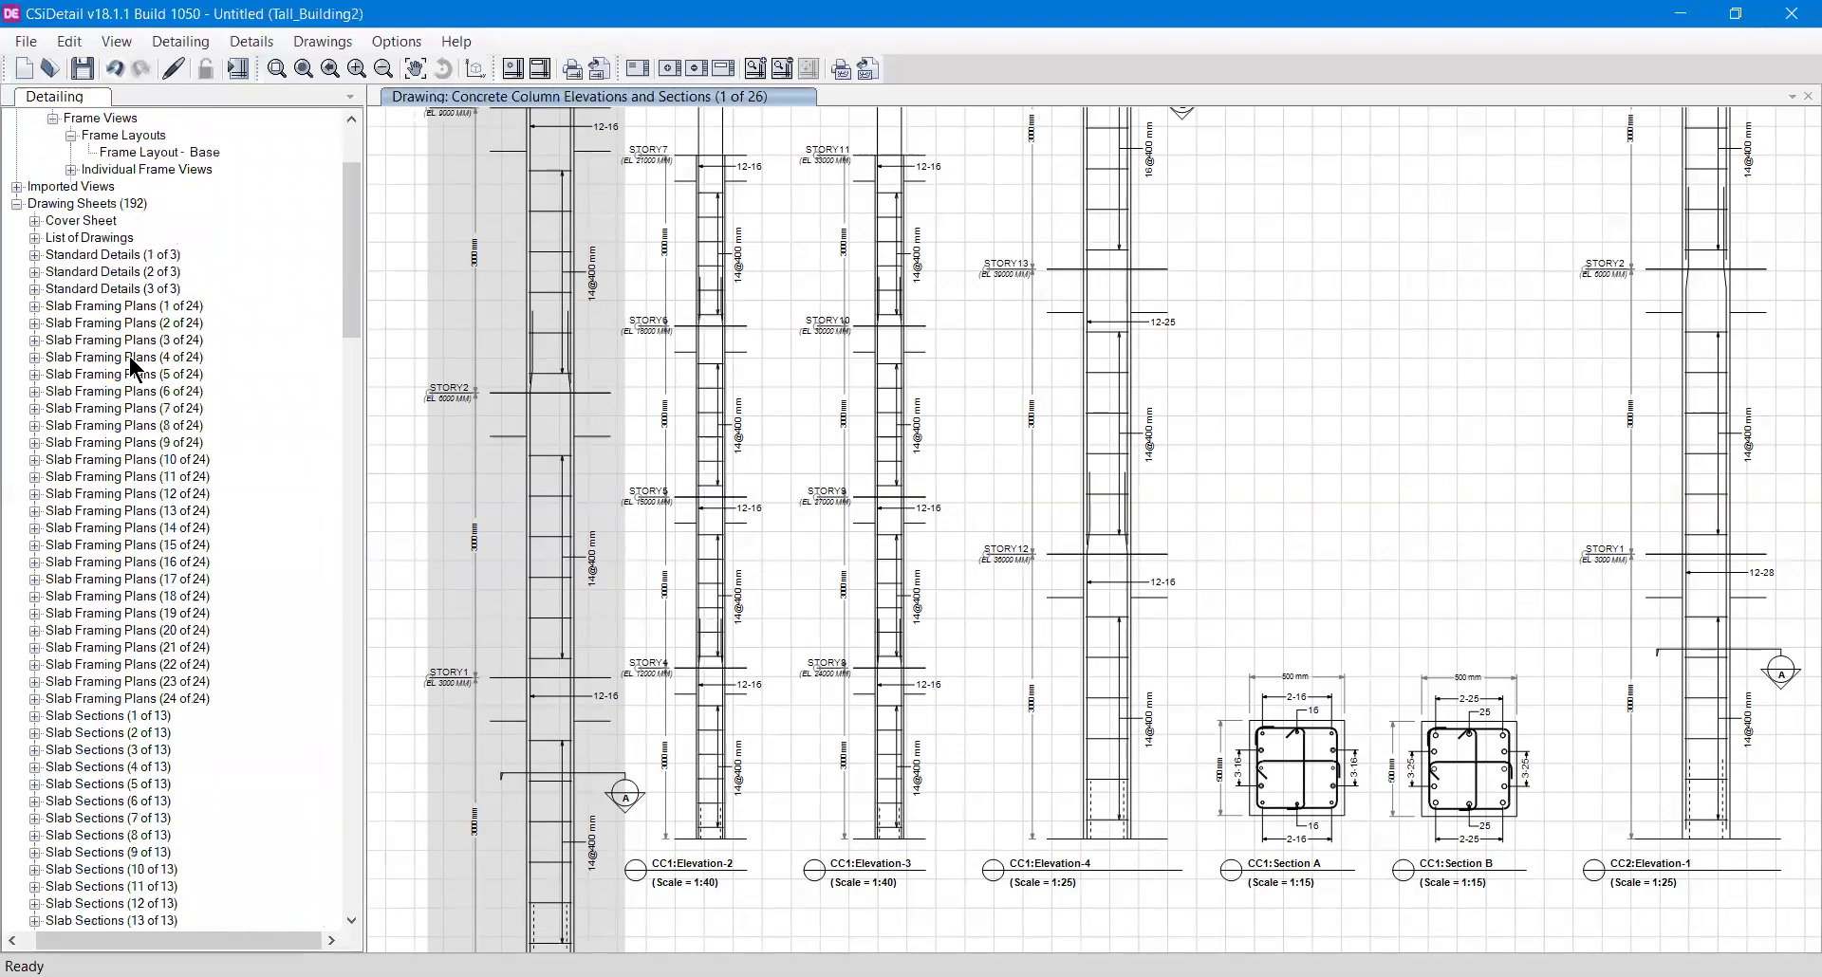
{"action": "scroll", "coordinate": [688, 359], "scroll_direction": "down", "scroll_amount": 2}
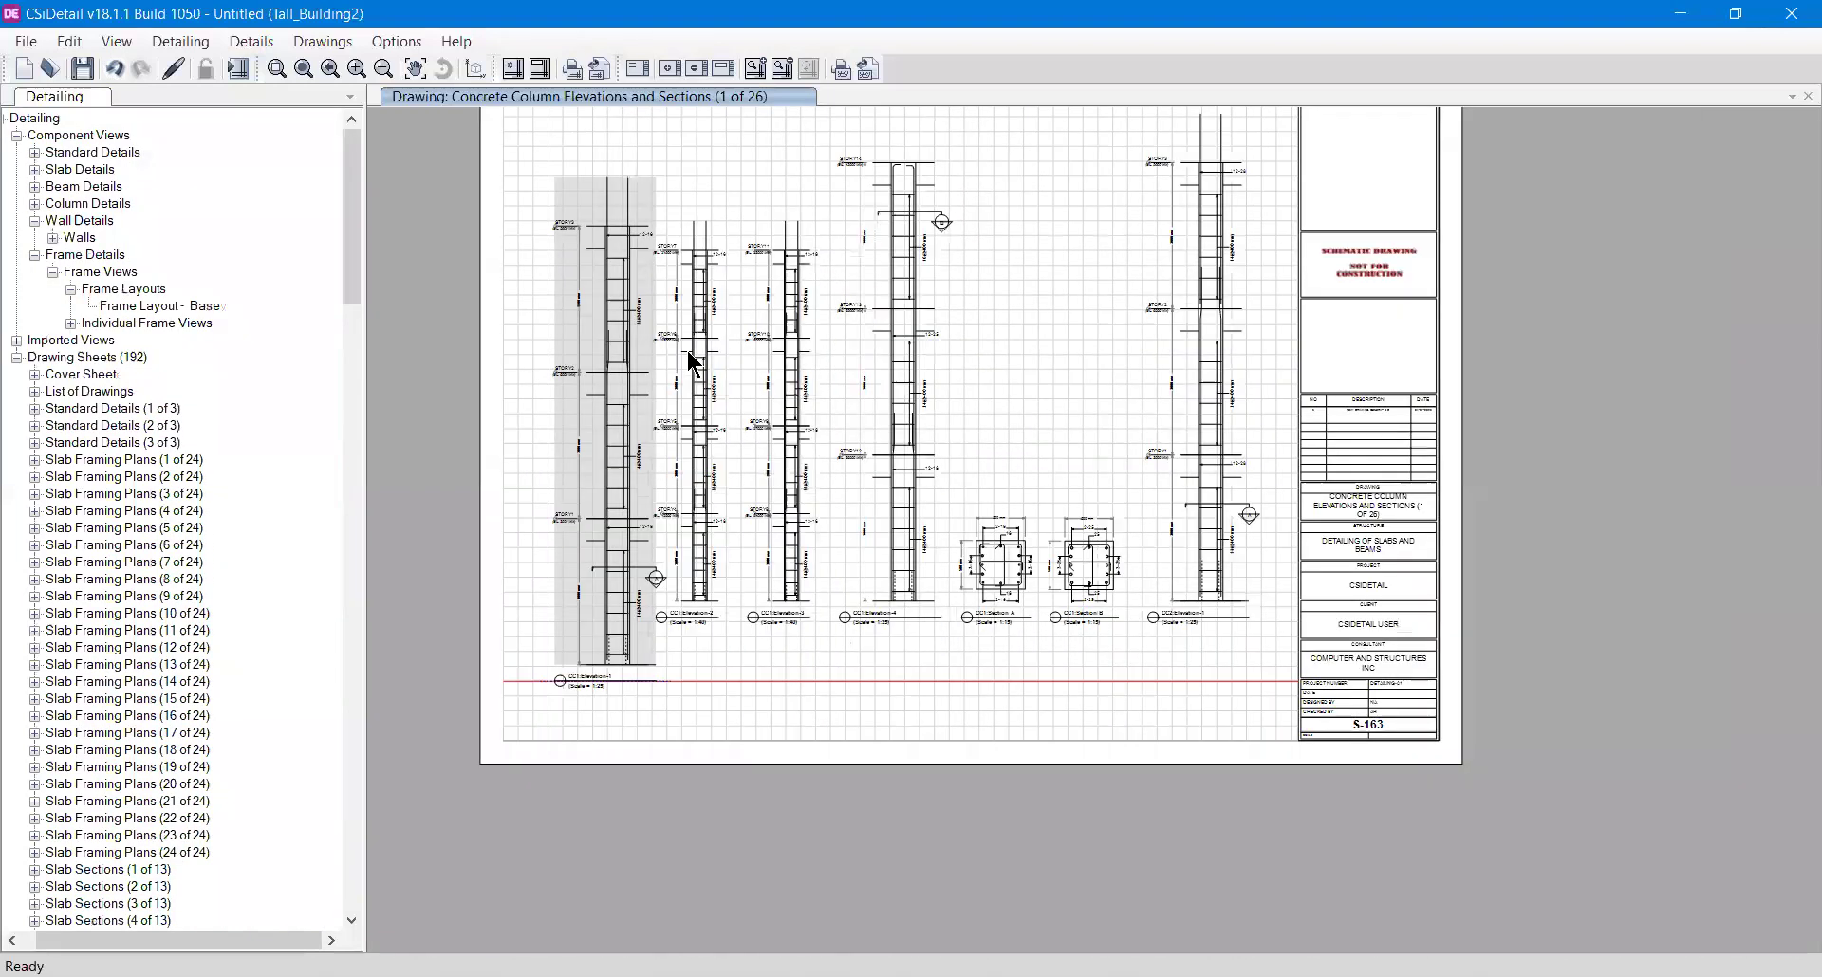
{"action": "left_click", "coordinate": [18, 357]}
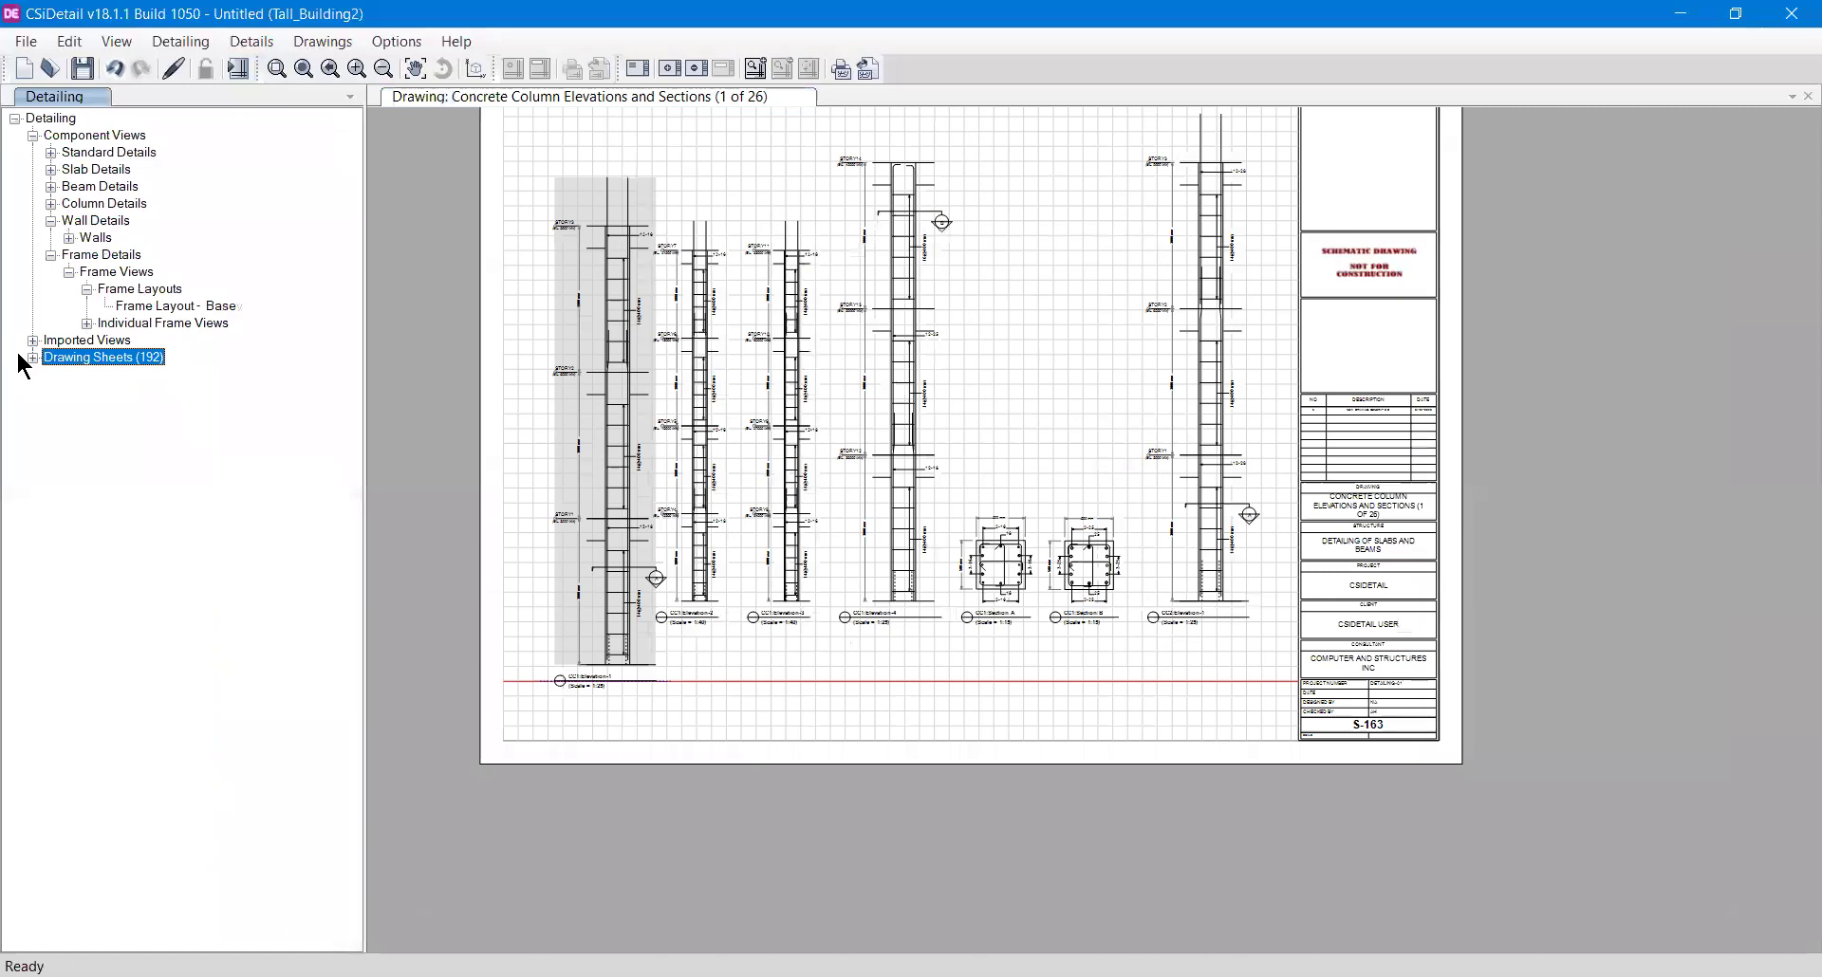
- Collapse Frame Details, and fold and reopen the Component Views group with the whole column sheet in view
{"action": "left_click", "coordinate": [53, 254]}
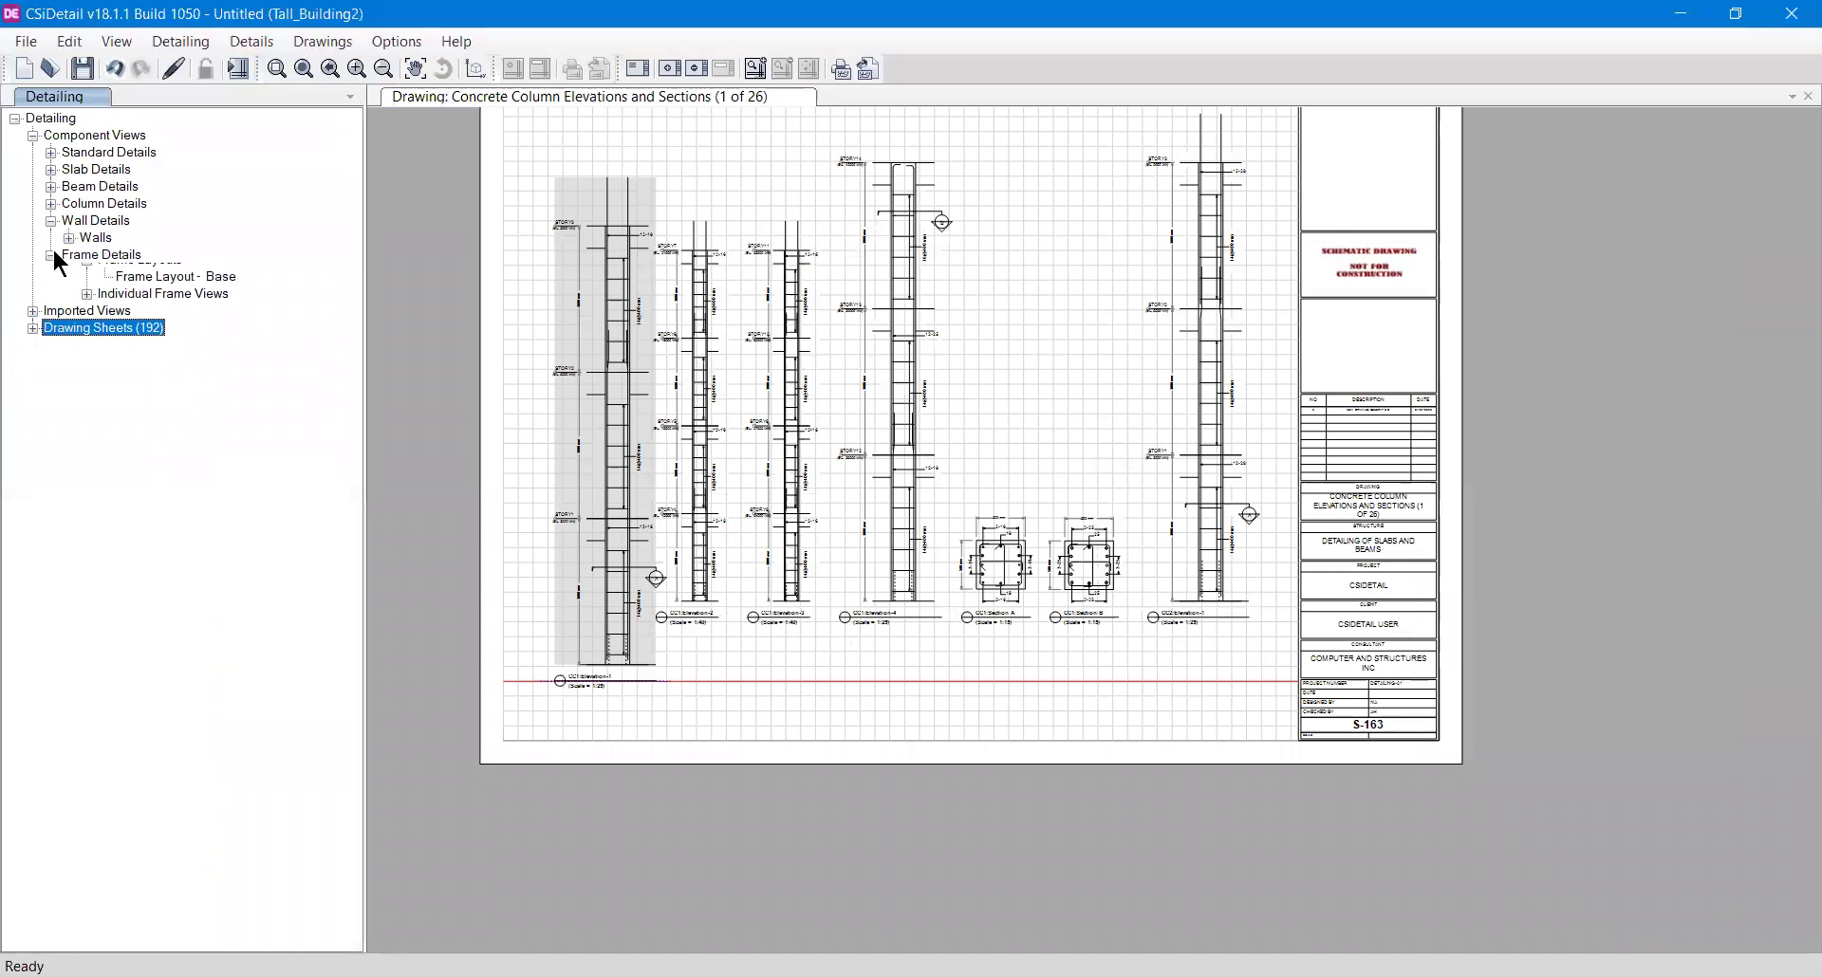
{"action": "left_click", "coordinate": [31, 136]}
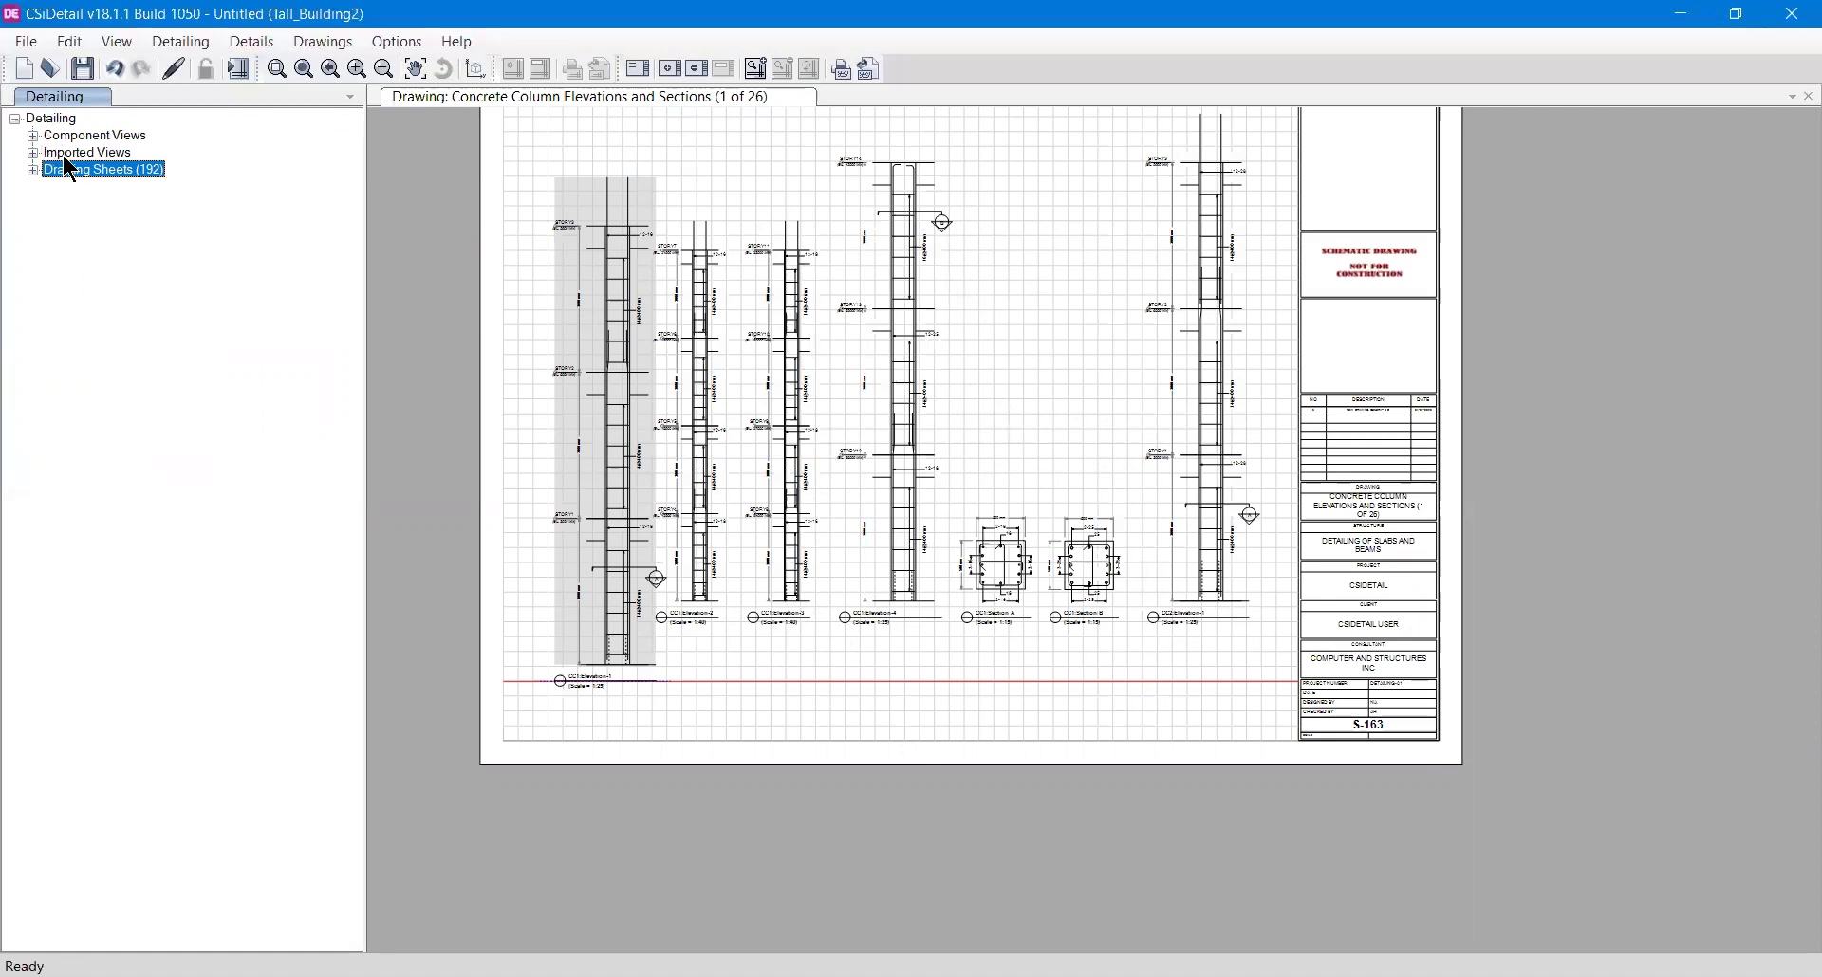
{"action": "left_click", "coordinate": [34, 136]}
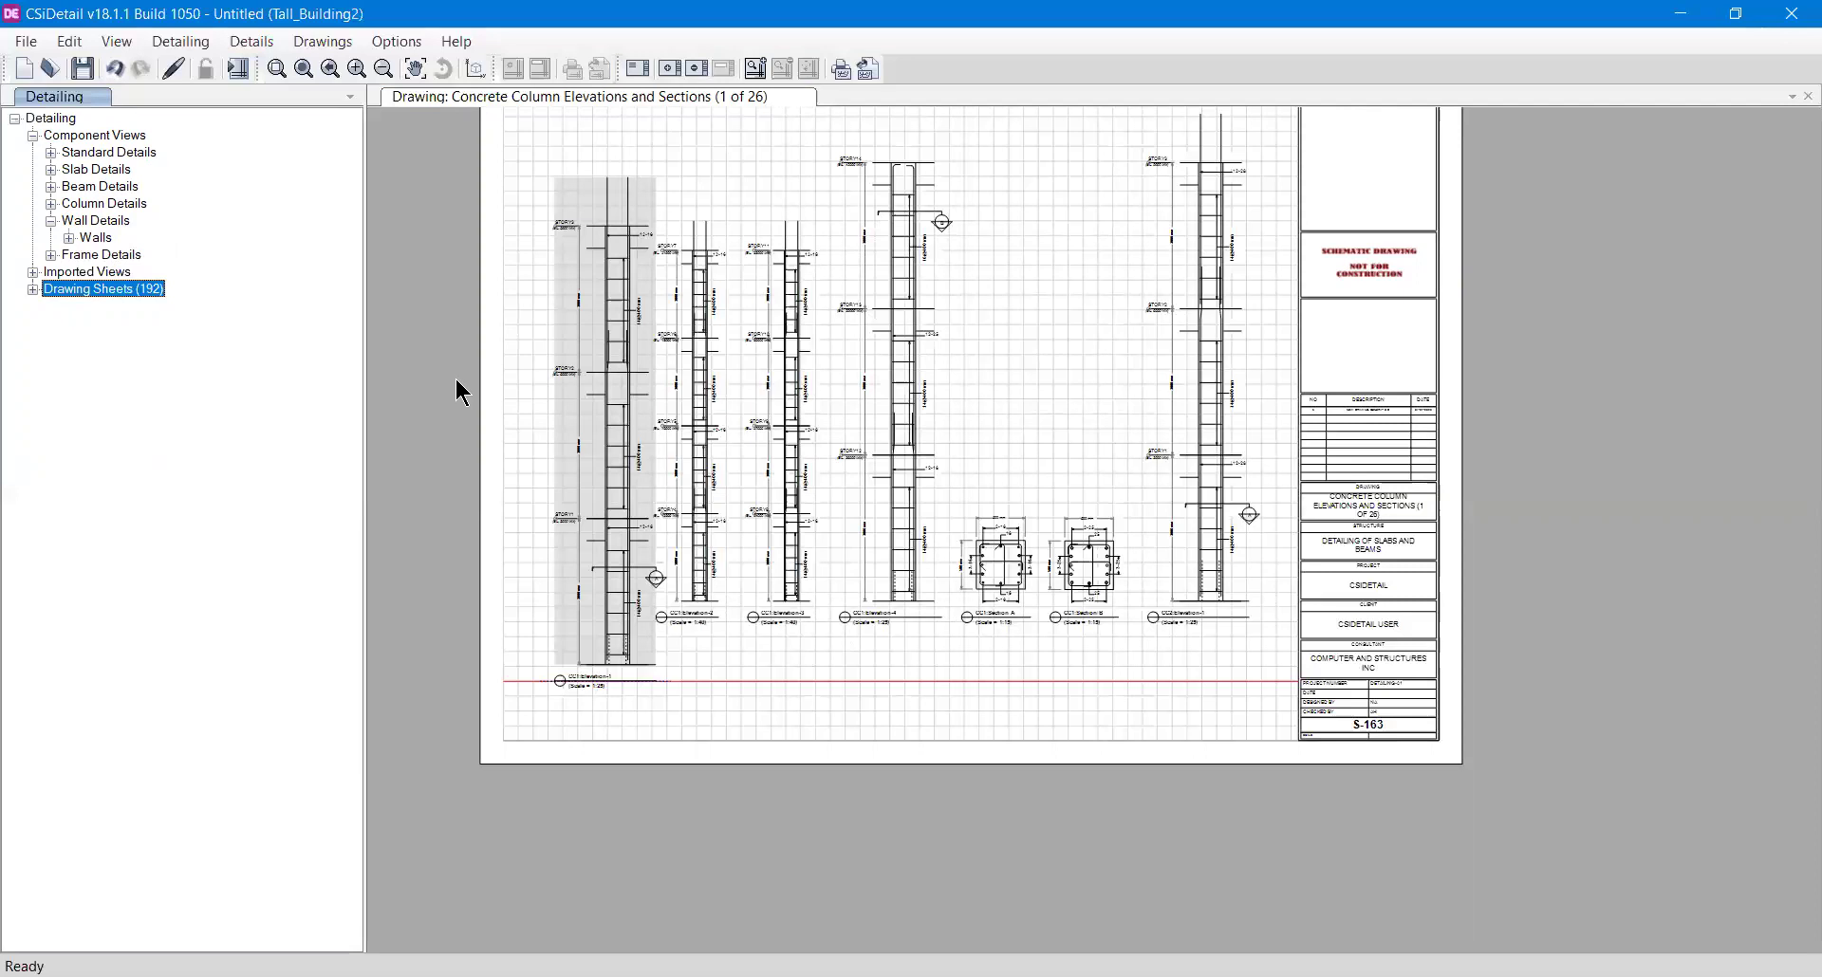
{"action": "middle_click_drag", "start_coordinate": [1102, 366], "coordinate": [1135, 518]}
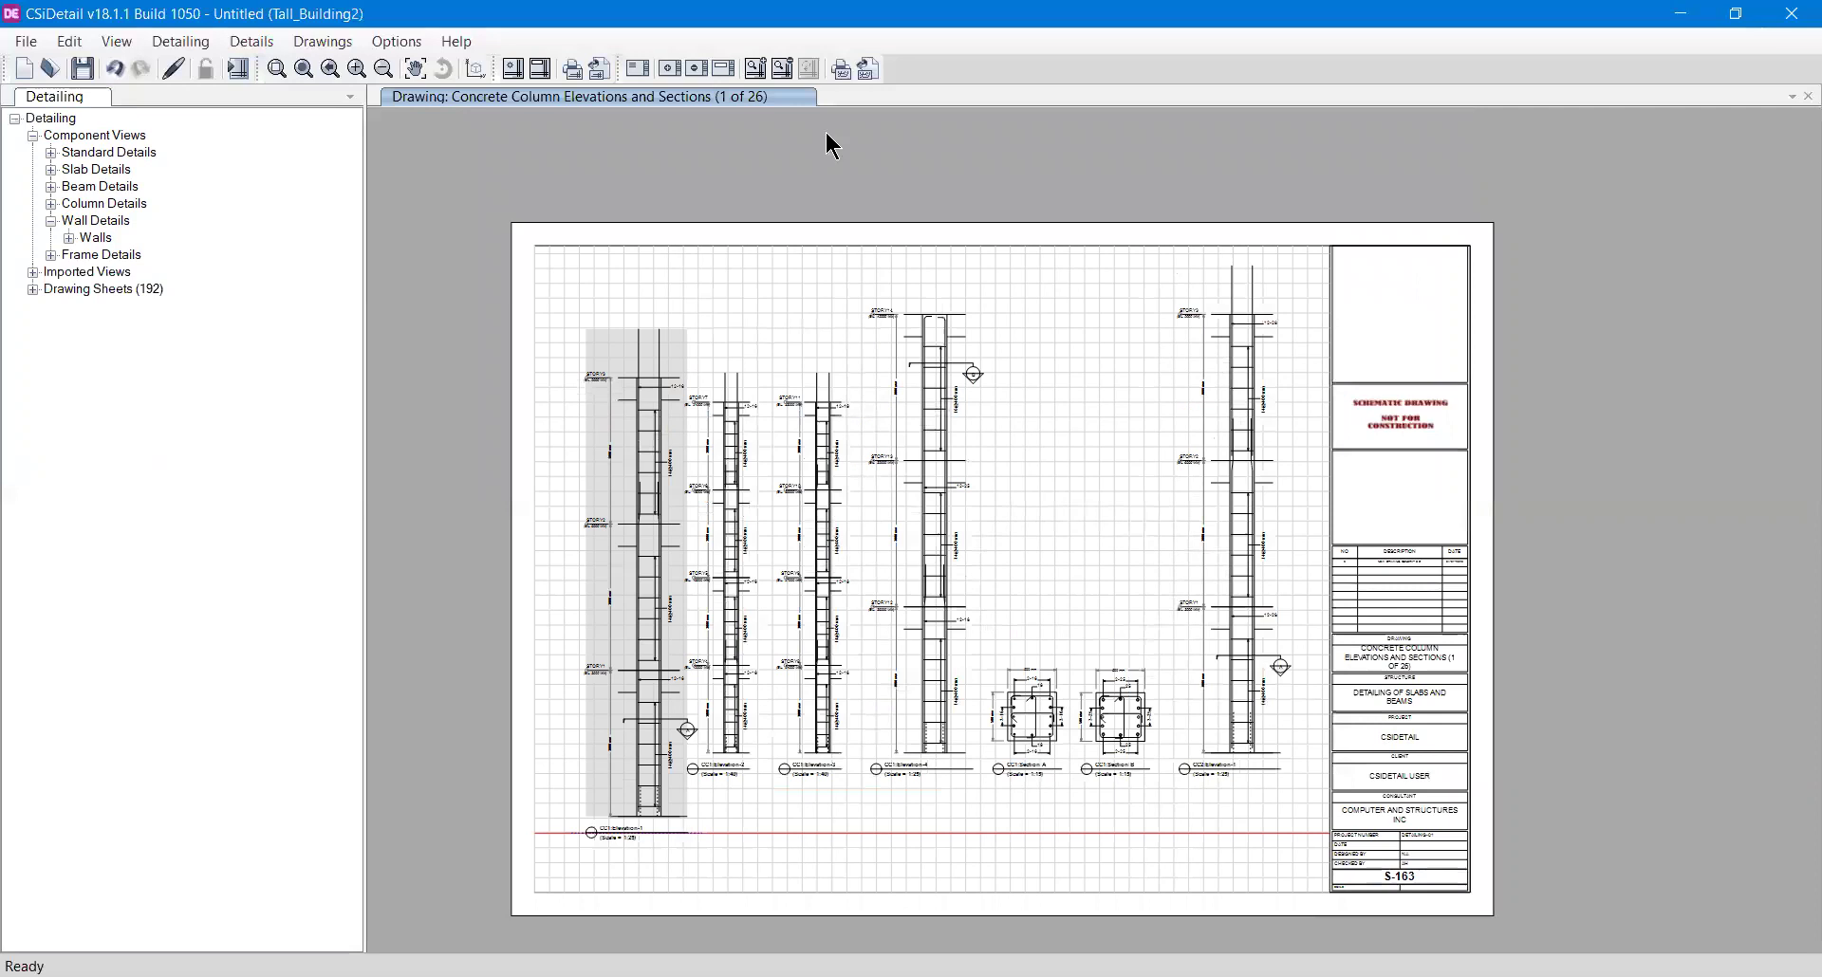